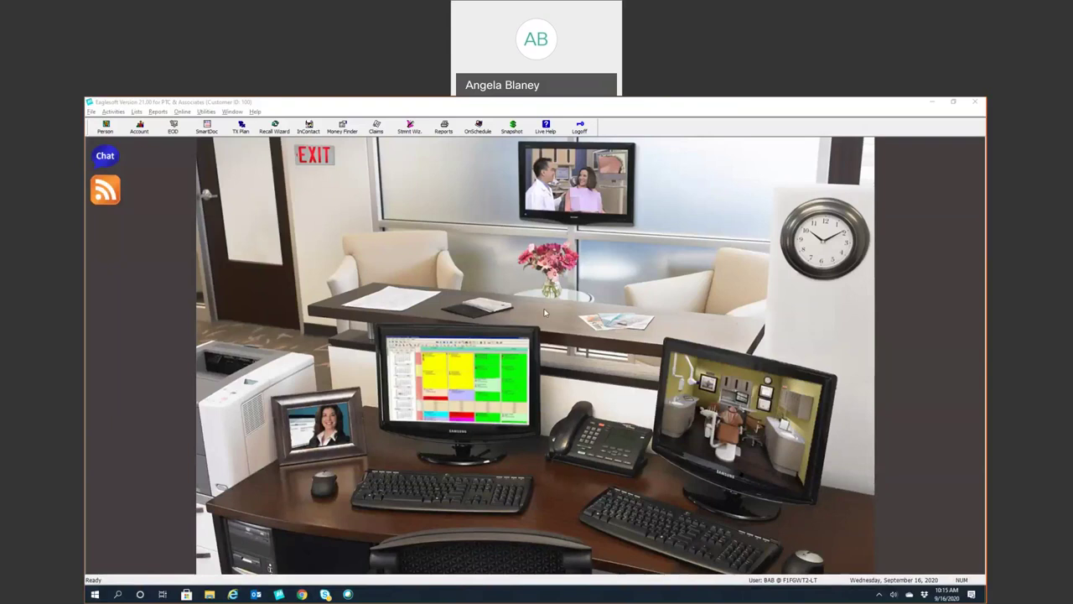
# Switch to the clinical treatment room view, decline exiting the program, and return to the front office view
pyautogui.click(739, 427)
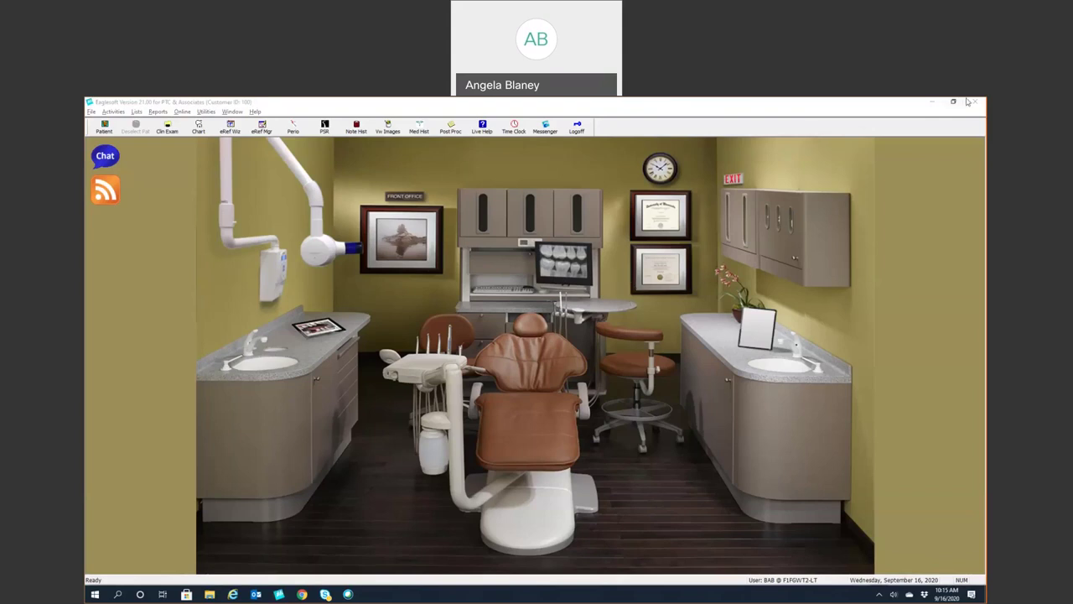
pyautogui.hotkey('alt', 'F4')
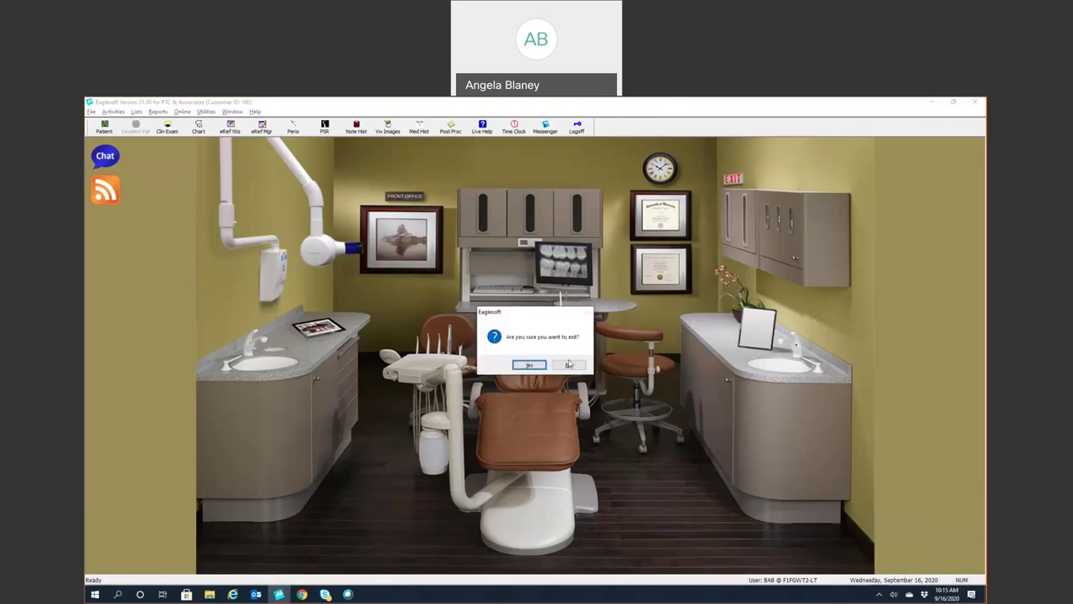
pyautogui.click(569, 365)
pyautogui.click(408, 223)
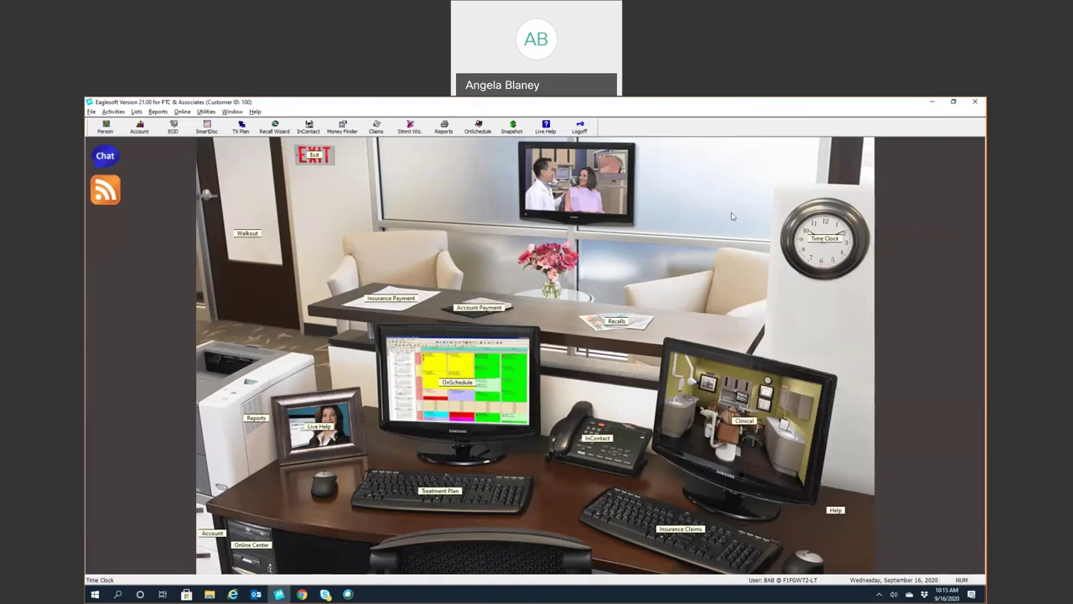
# Switch the display to Integrated Mode and return it to Practice Management Mode
pyautogui.click(230, 112)
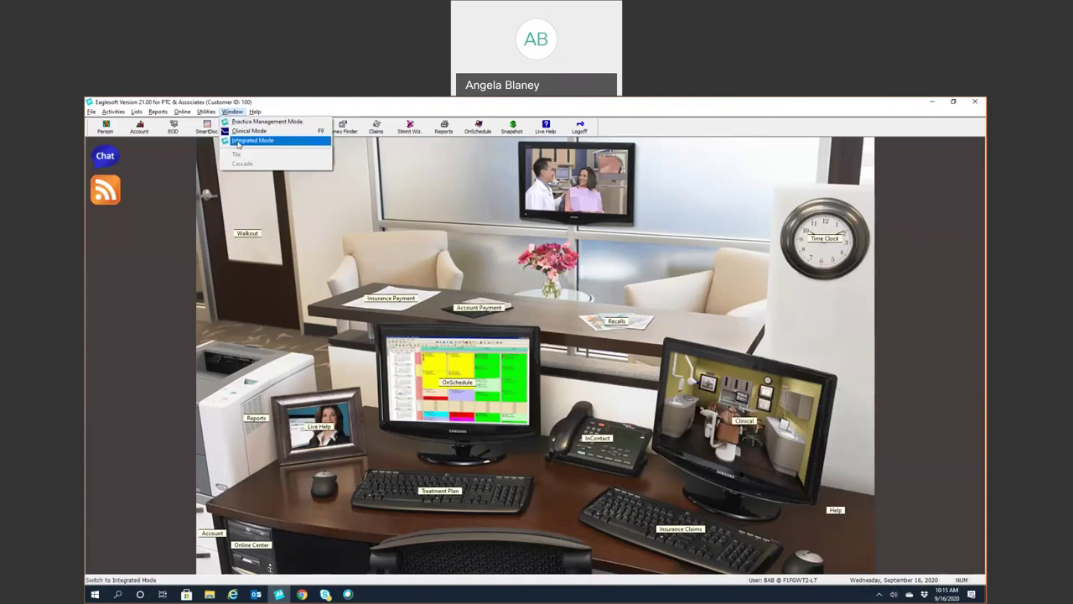
pyautogui.click(252, 140)
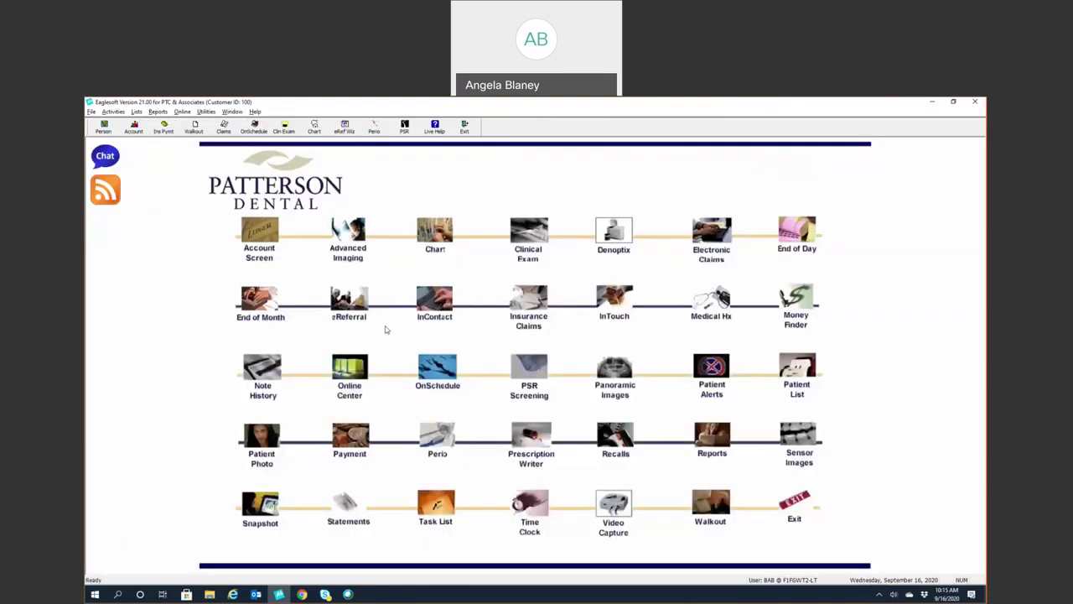
pyautogui.click(232, 111)
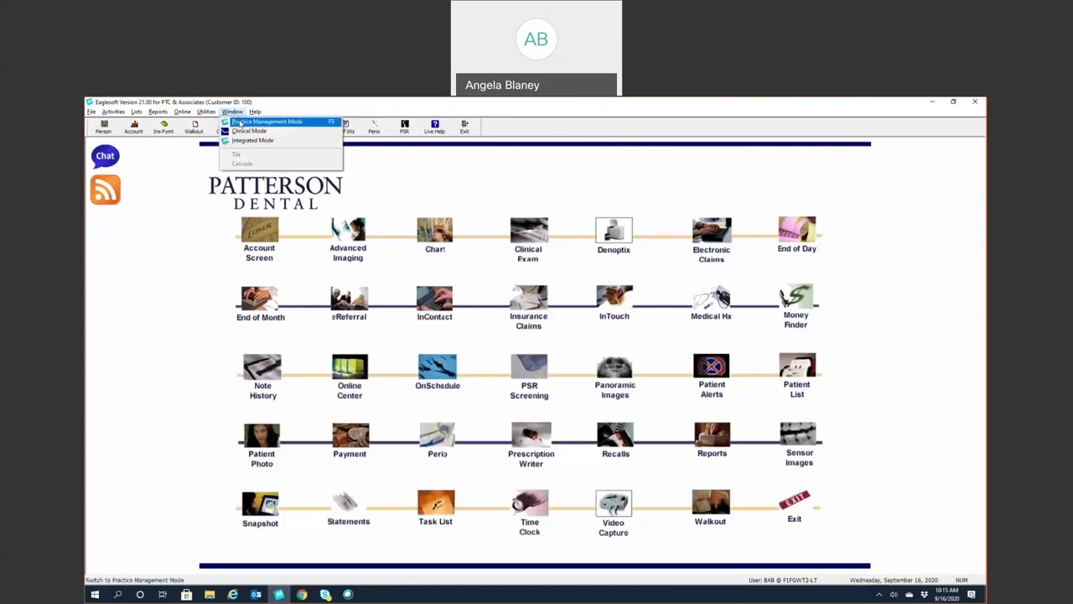
pyautogui.click(240, 123)
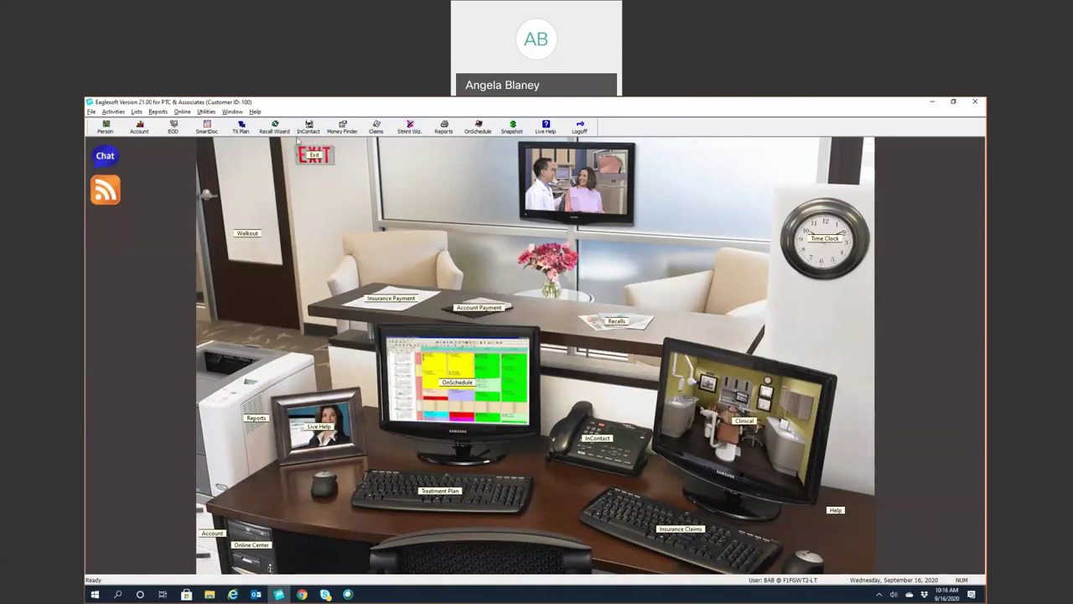
# Customize the front office toolbar by removing the Snapshot button, looking through the other available buttons before closing the customization
pyautogui.rightClick(333, 127)
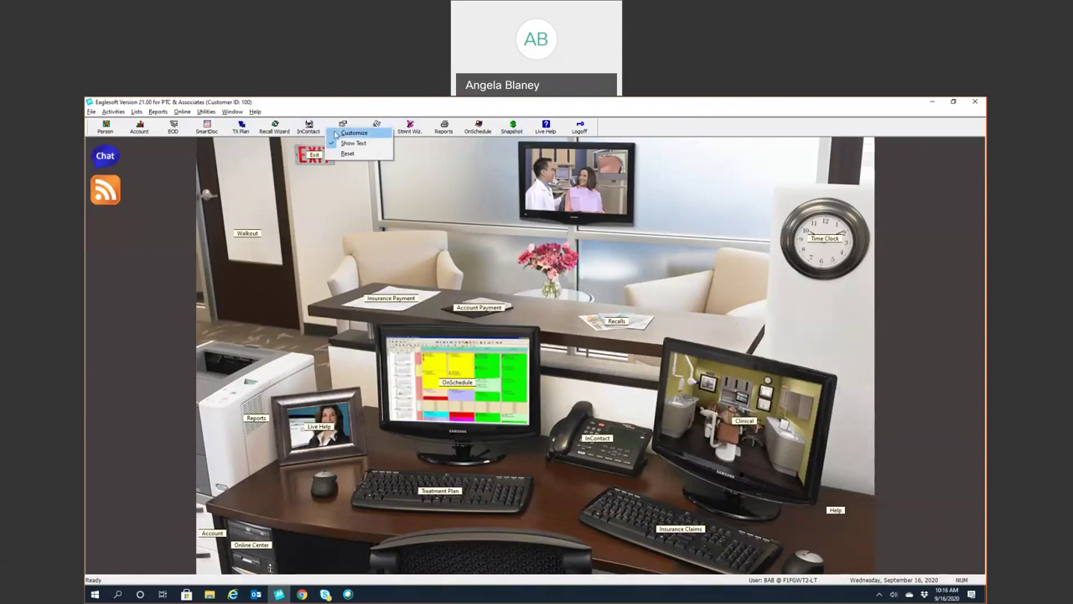
pyautogui.click(335, 134)
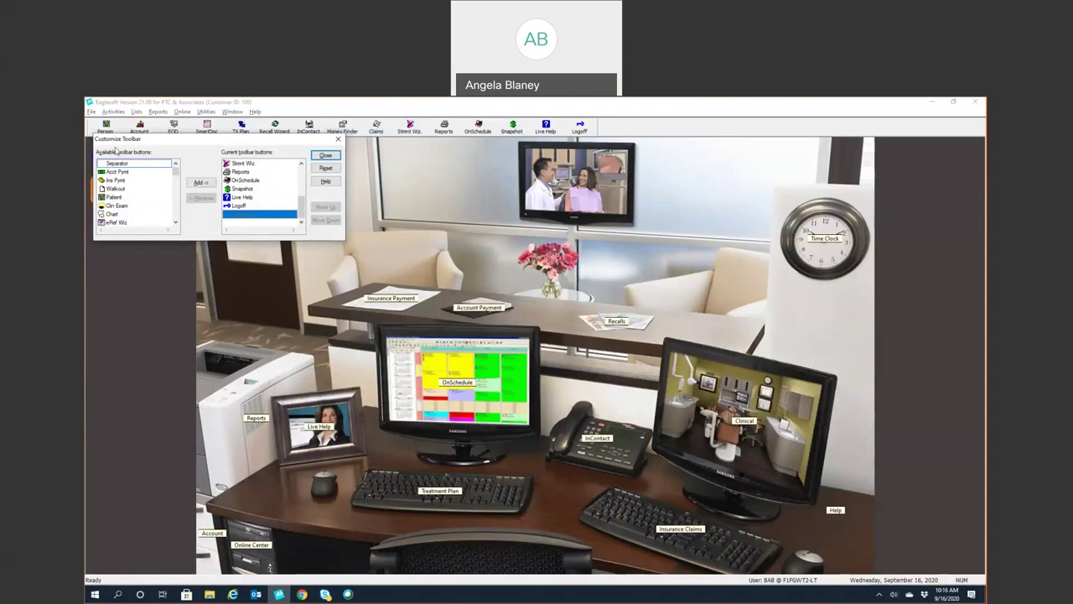
pyautogui.scroll(-2, 126, 208)
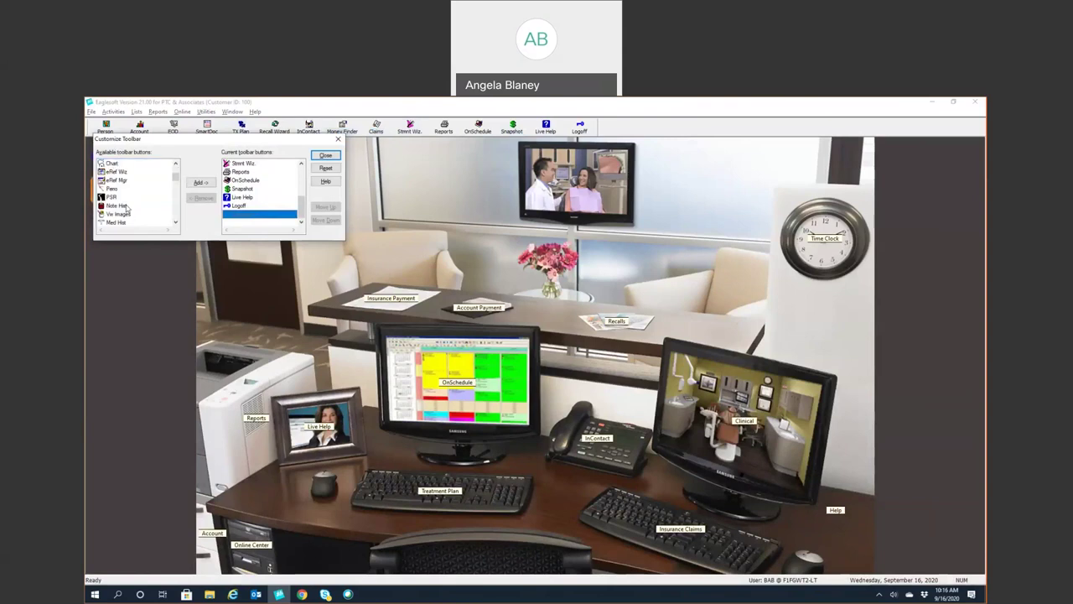
pyautogui.scroll(-6, 126, 207)
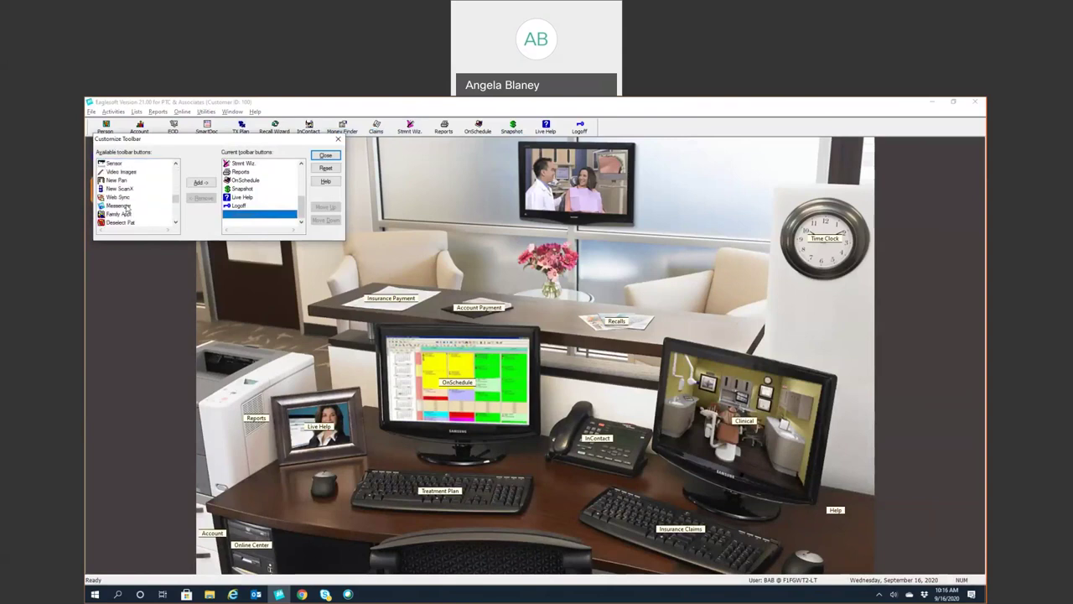
pyautogui.scroll(-1, 126, 207)
pyautogui.scroll(3, 127, 208)
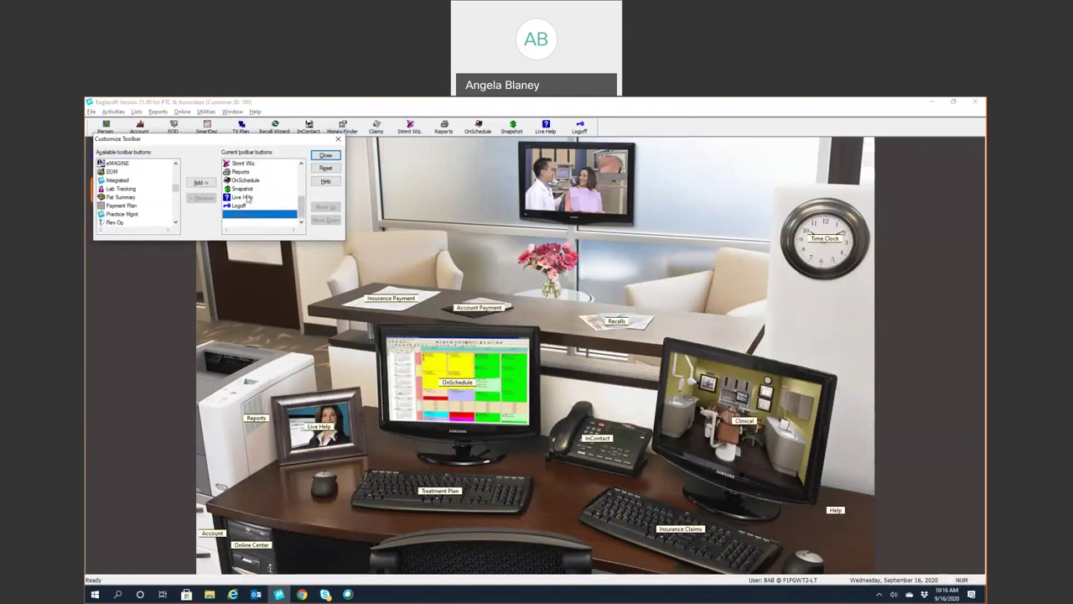
pyautogui.click(246, 189)
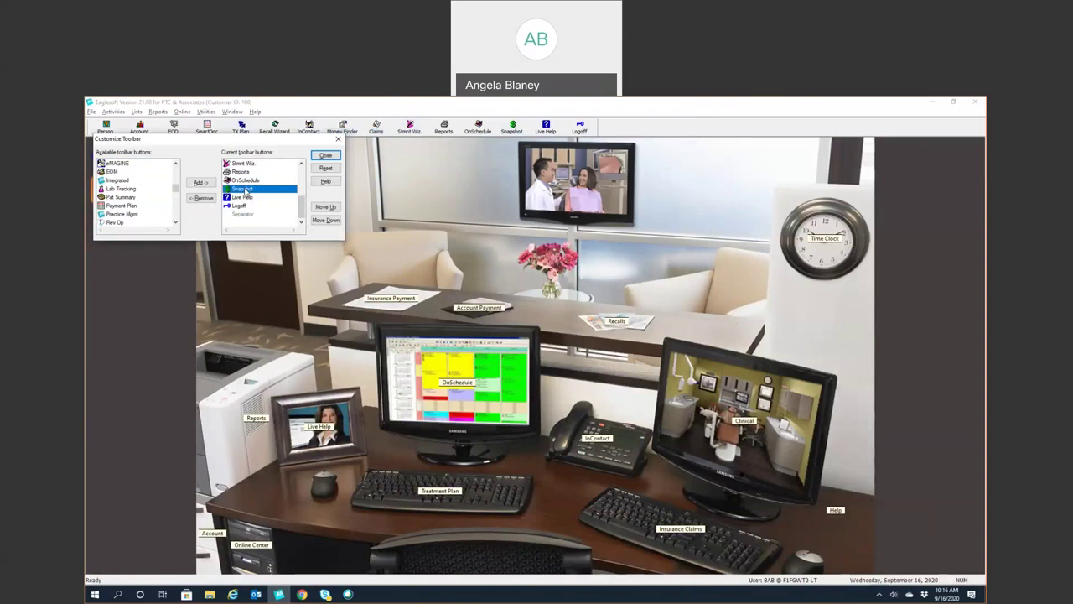
pyautogui.click(202, 198)
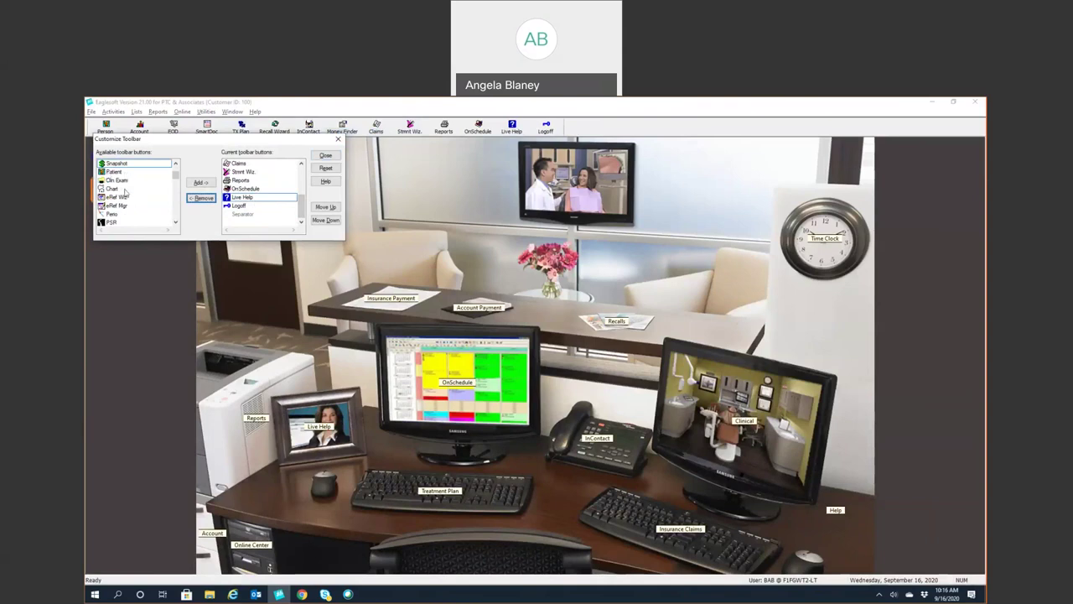
pyautogui.scroll(-5, 124, 191)
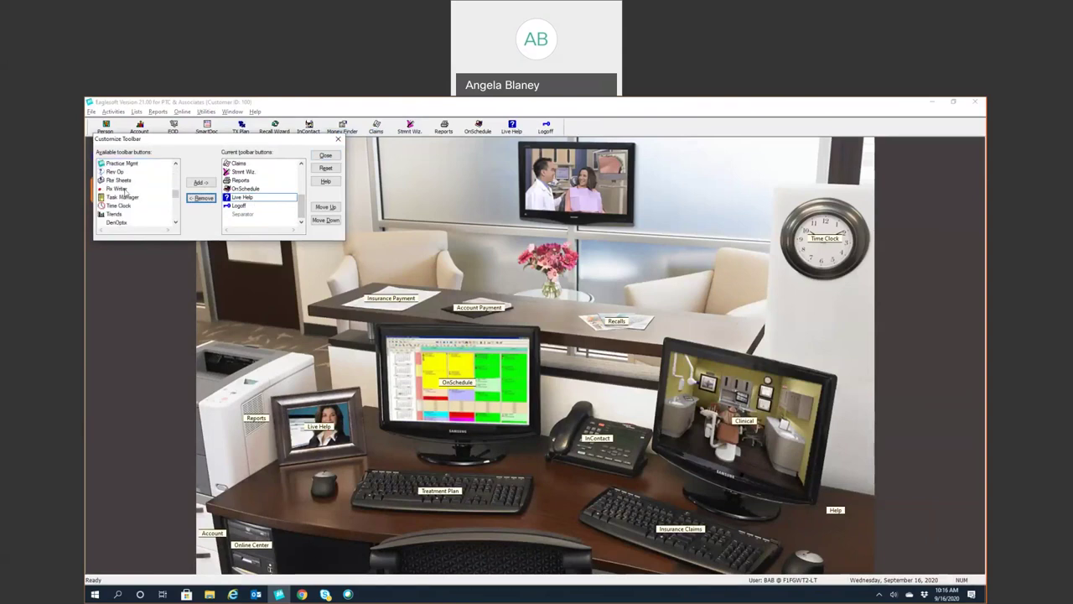
pyautogui.scroll(-3, 124, 192)
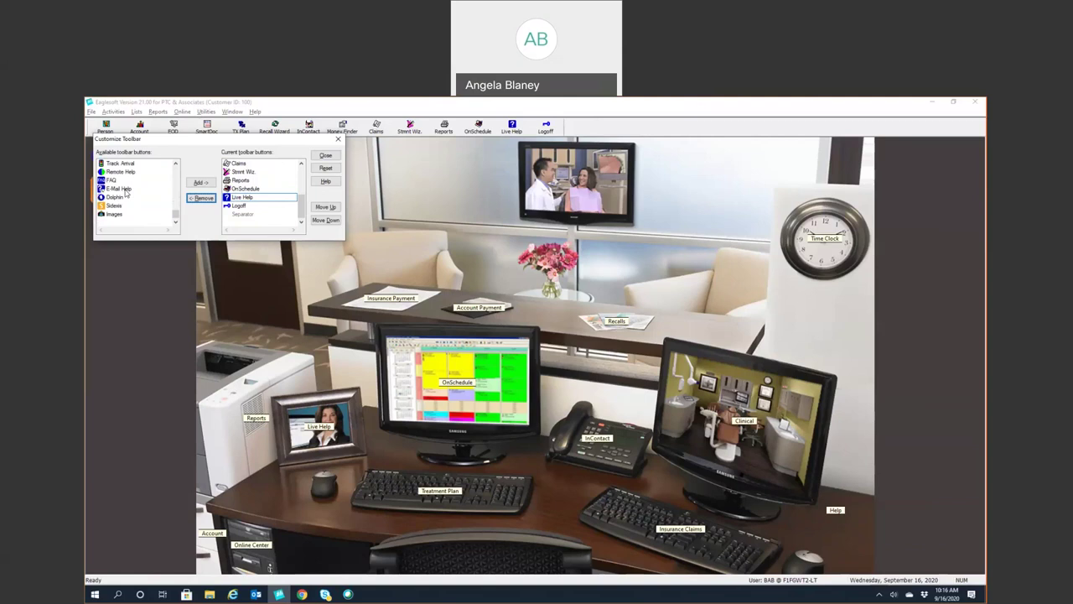
pyautogui.click(326, 156)
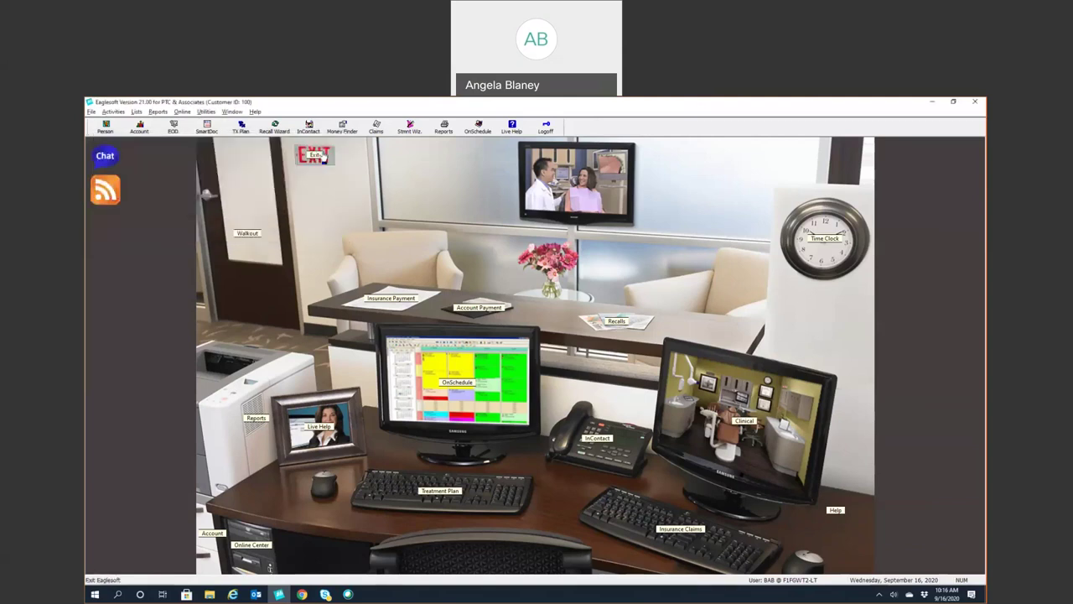
# Hide the text labels under the toolbar buttons and show them again
pyautogui.rightClick(328, 127)
pyautogui.click(356, 140)
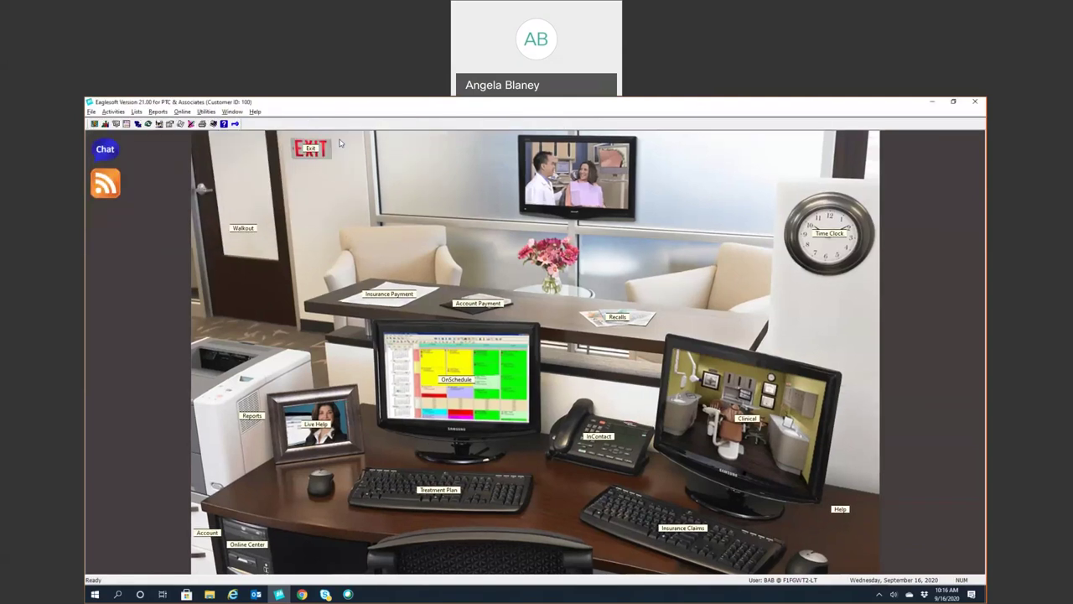
pyautogui.rightClick(238, 126)
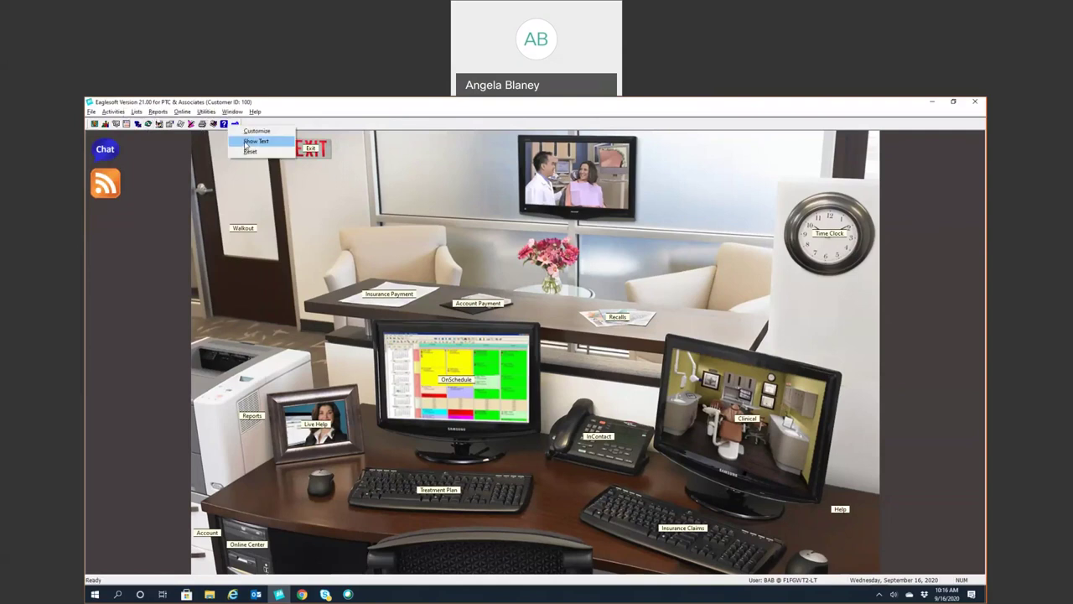
pyautogui.click(254, 140)
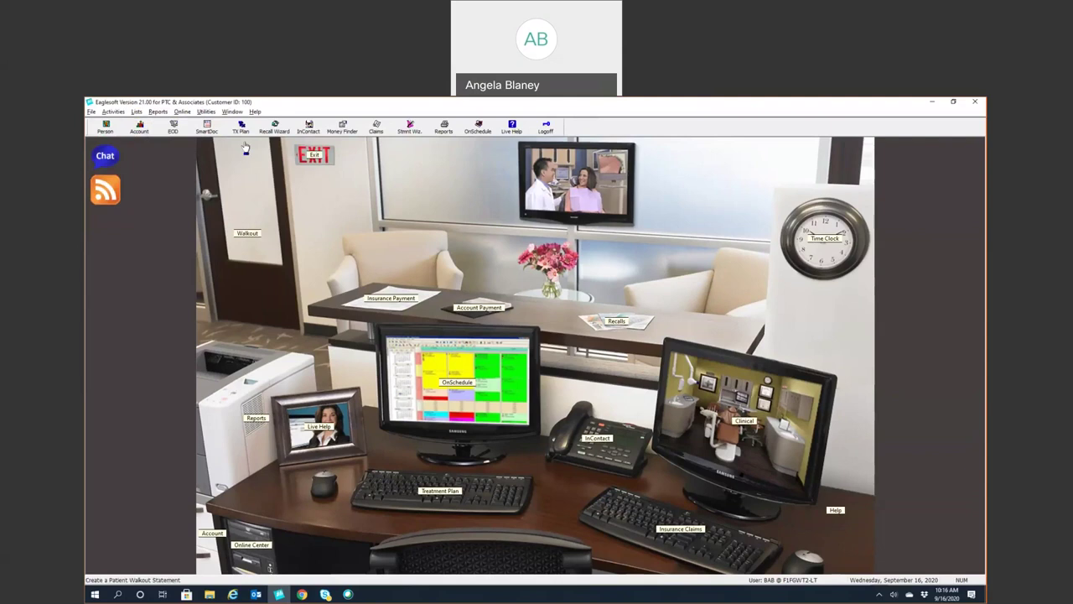
# Open the program preferences and review the General, Patient, Insurance, Accounting, Statements, Spell Checking and Employer settings
pyautogui.click(91, 111)
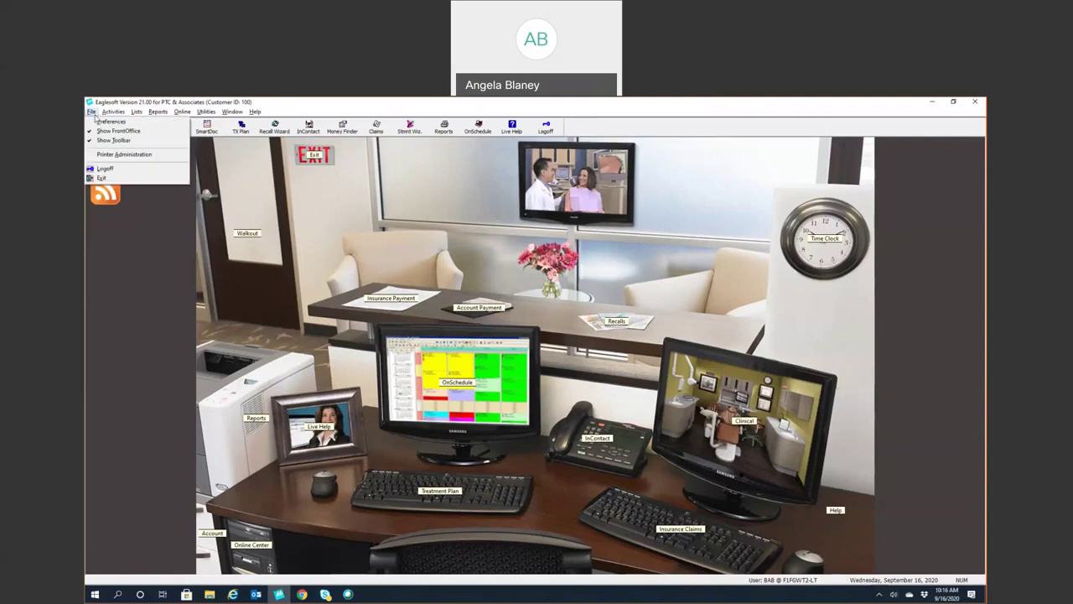
pyautogui.click(99, 120)
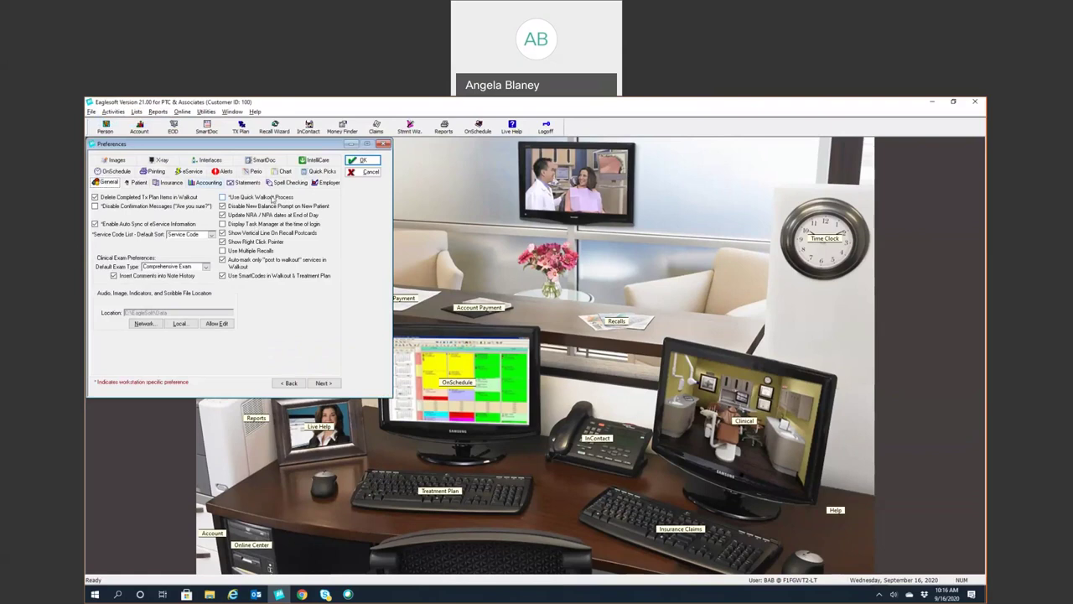
pyautogui.click(137, 183)
pyautogui.click(171, 183)
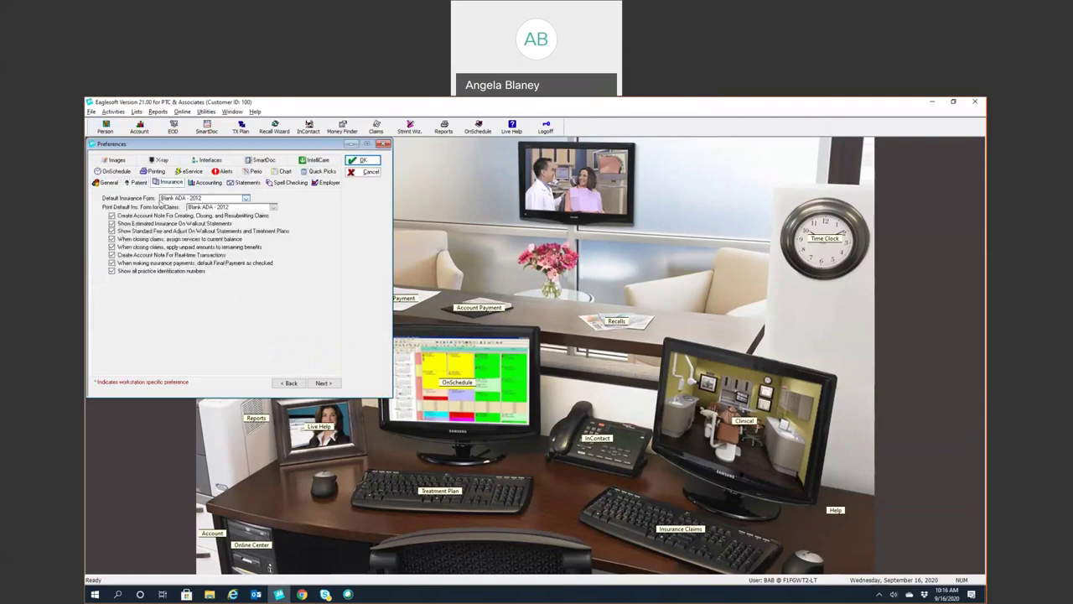
pyautogui.click(208, 183)
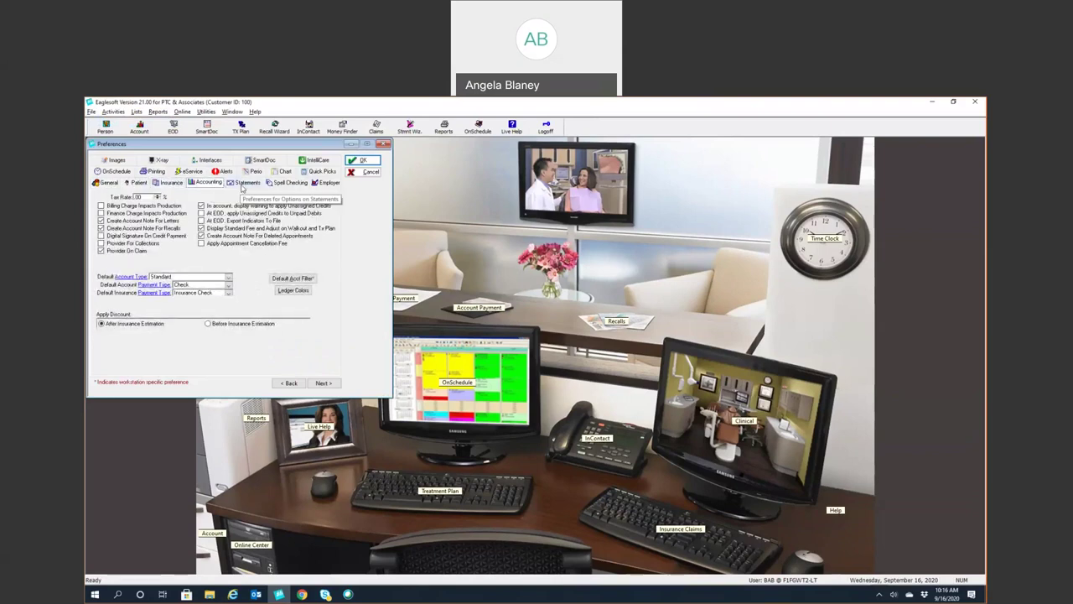
pyautogui.click(244, 183)
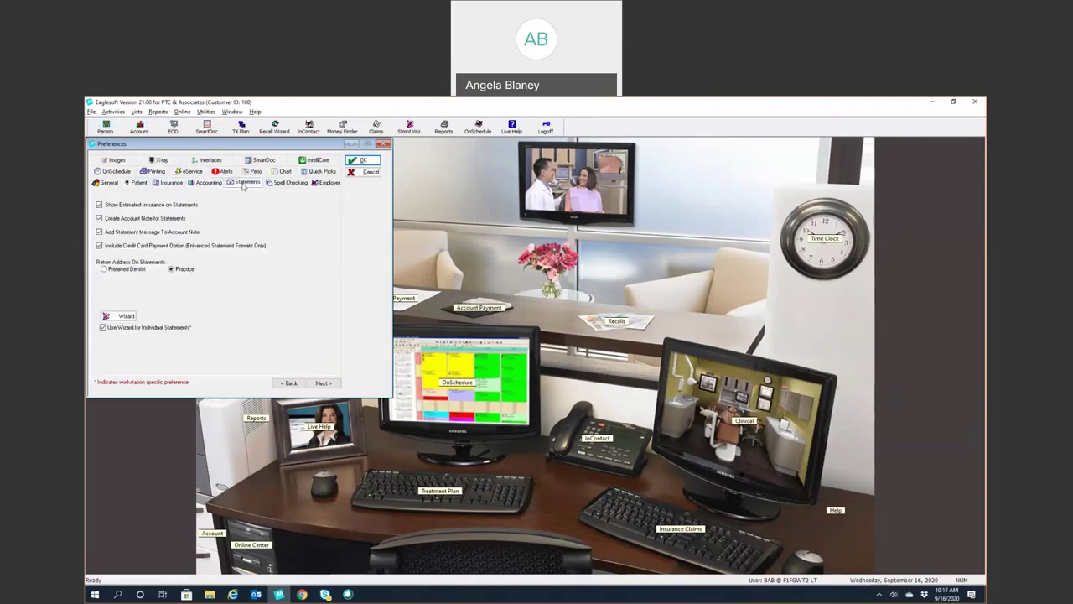
pyautogui.click(286, 183)
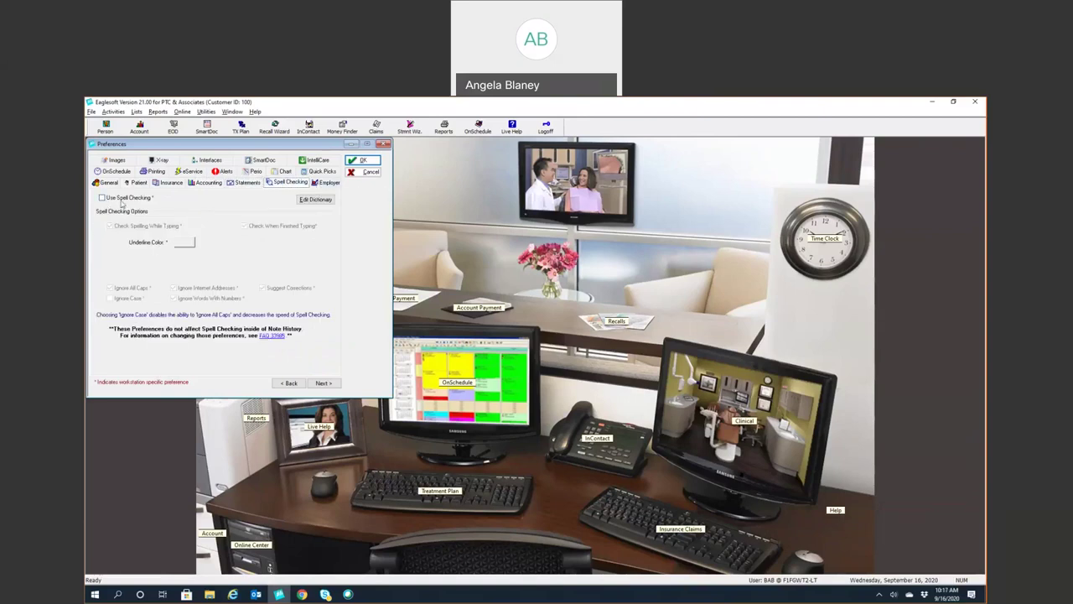
pyautogui.click(316, 184)
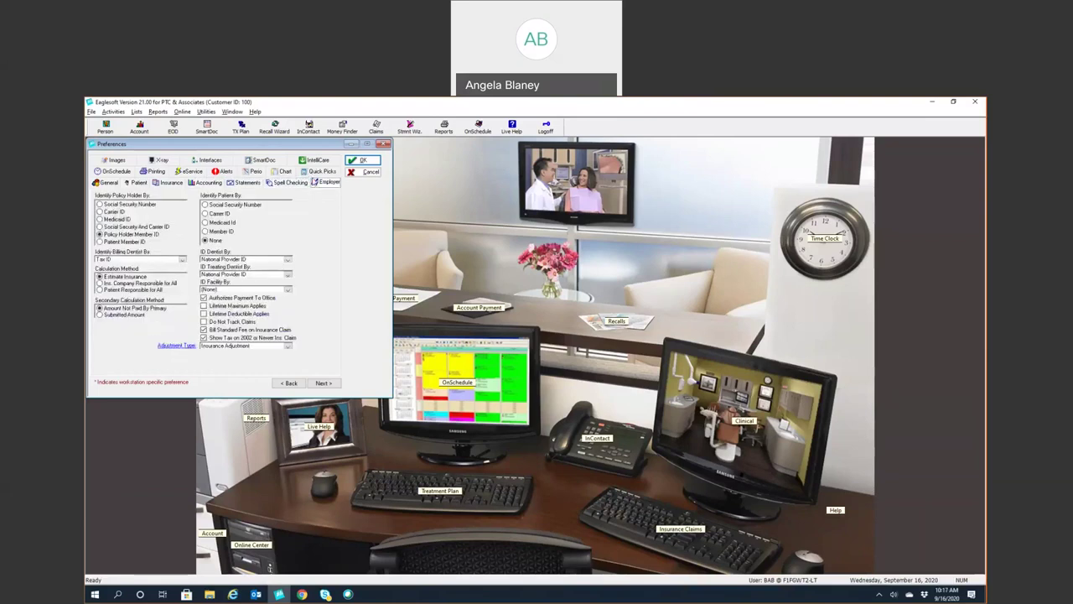
# Review the OnSchedule, Printing, eService, Alerts, Perio, Chart and Quick Picks preferences, including the available electronic services
pyautogui.click(116, 172)
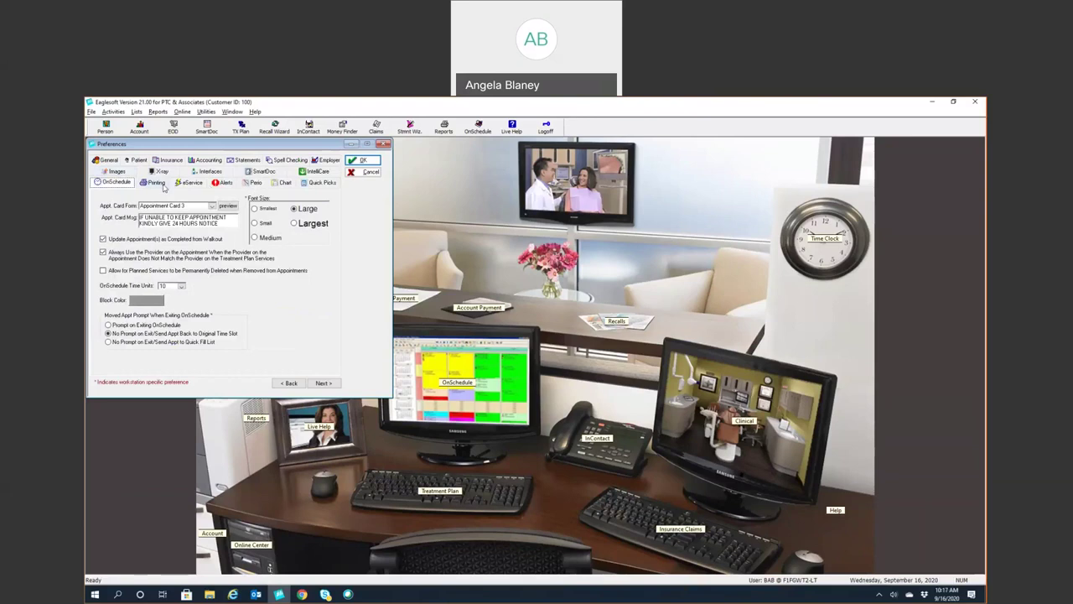
pyautogui.click(163, 185)
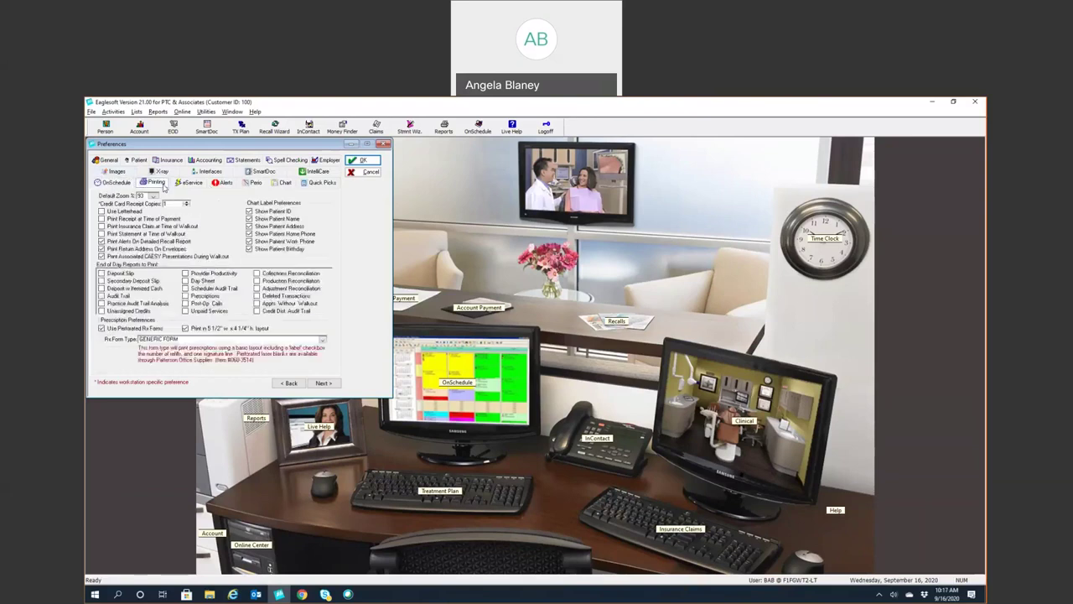
pyautogui.click(201, 186)
pyautogui.click(185, 210)
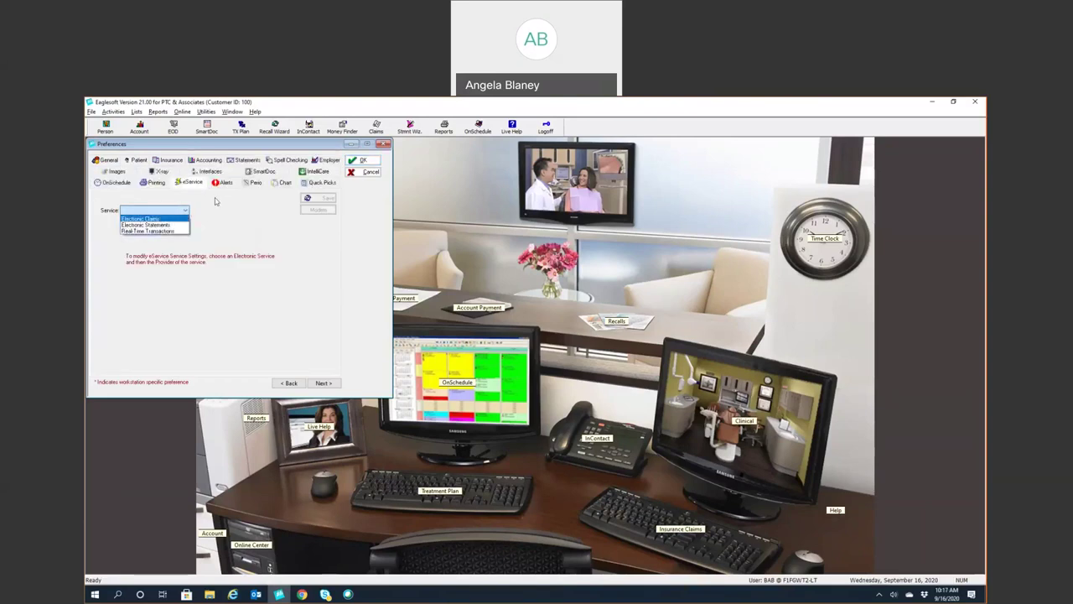
pyautogui.click(226, 184)
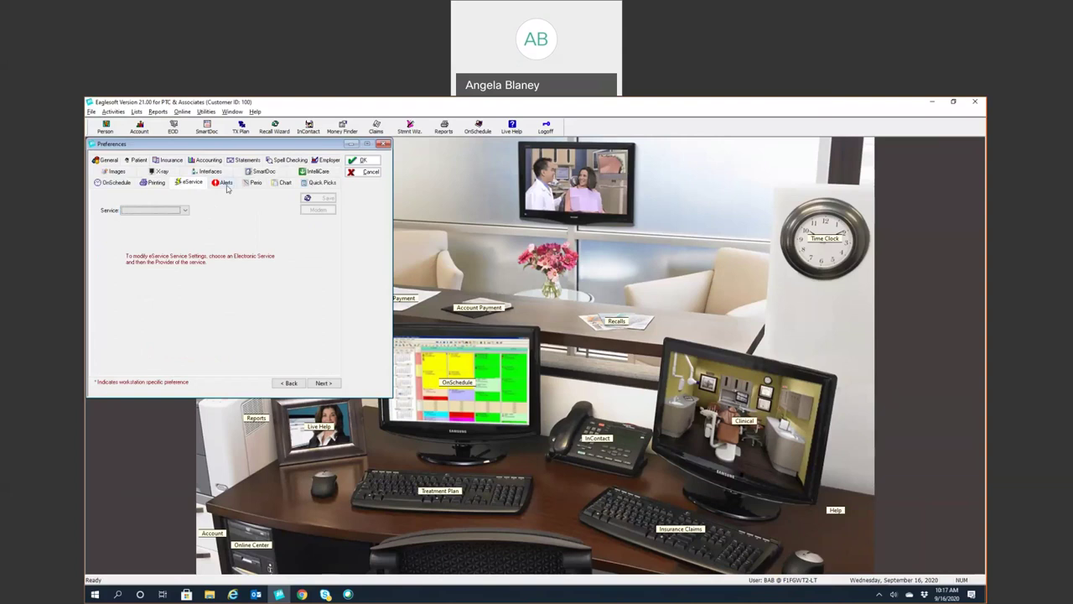
pyautogui.click(226, 184)
pyautogui.click(253, 183)
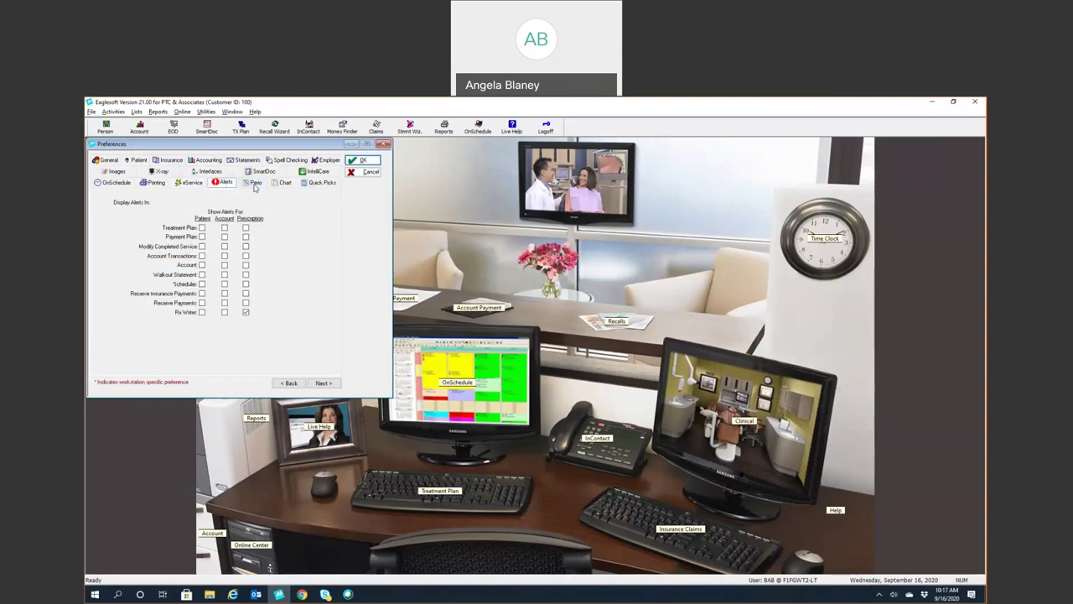
pyautogui.click(282, 182)
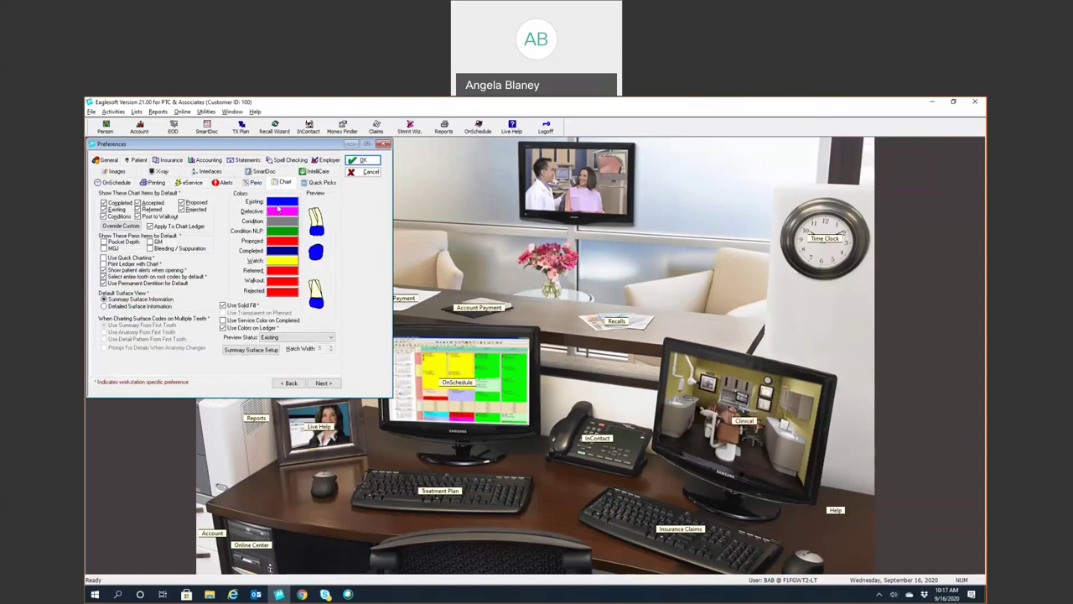
pyautogui.click(321, 182)
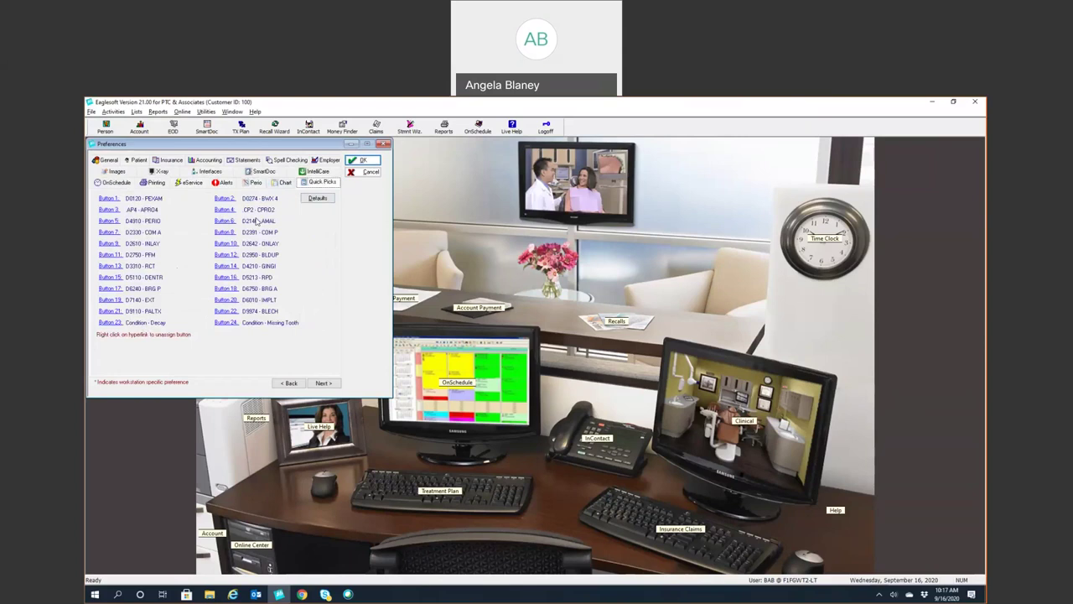
# Review the Images, X-ray, Interfaces, SmartDoc and IntelliCare preferences, including the radiography products, and exit the preferences without saving
pyautogui.click(124, 172)
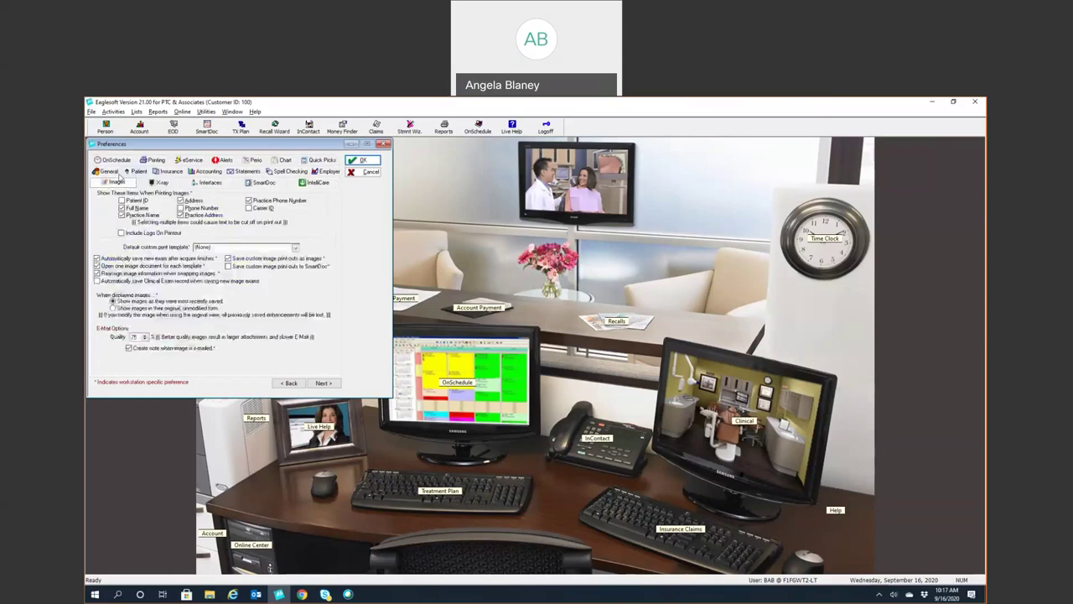
pyautogui.click(163, 182)
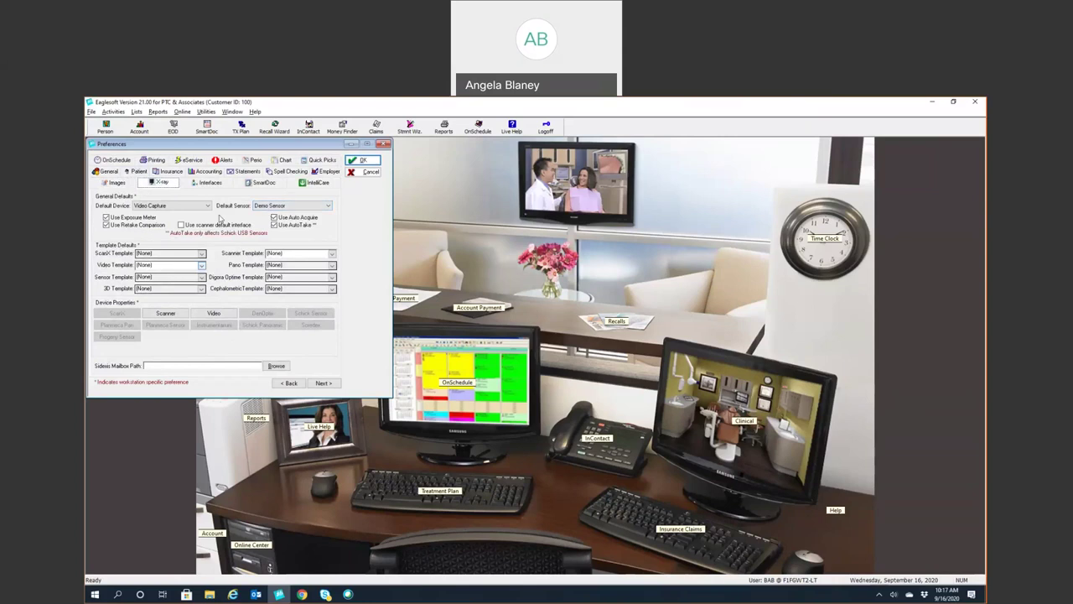
pyautogui.click(210, 184)
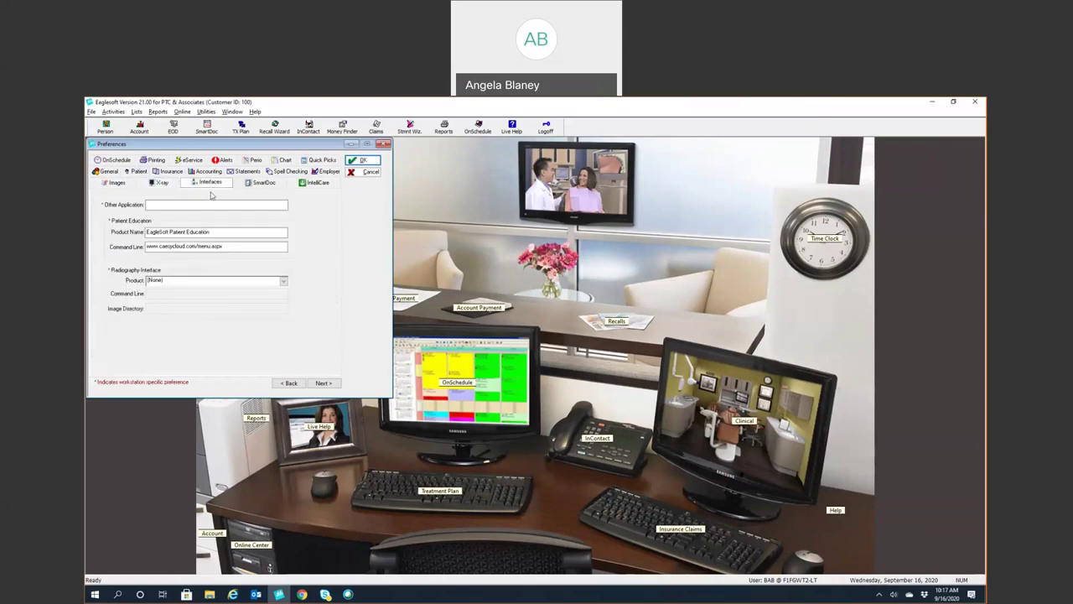
pyautogui.click(283, 282)
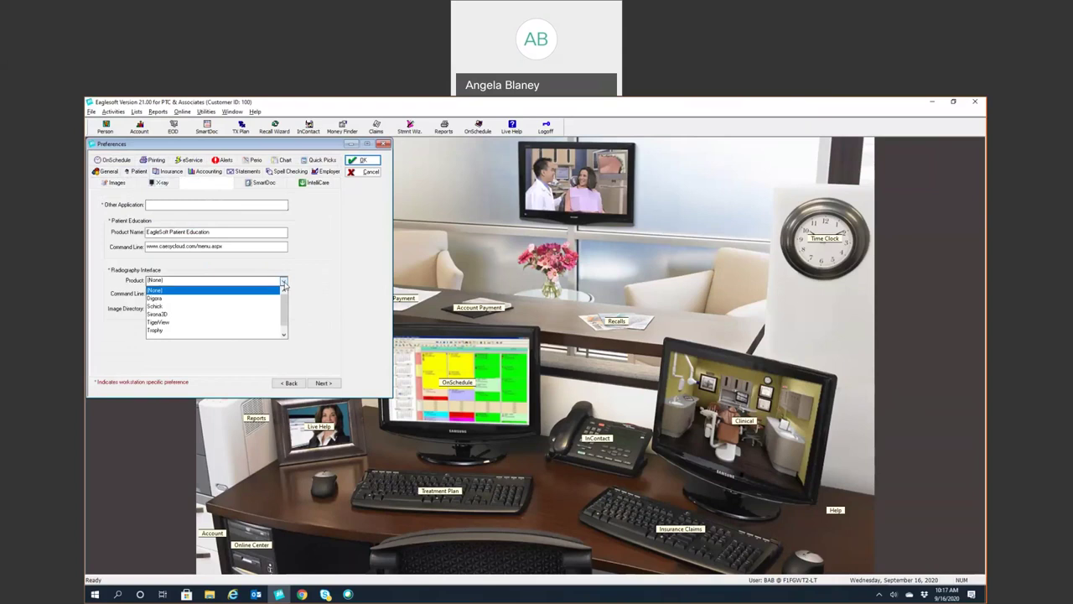
pyautogui.click(263, 183)
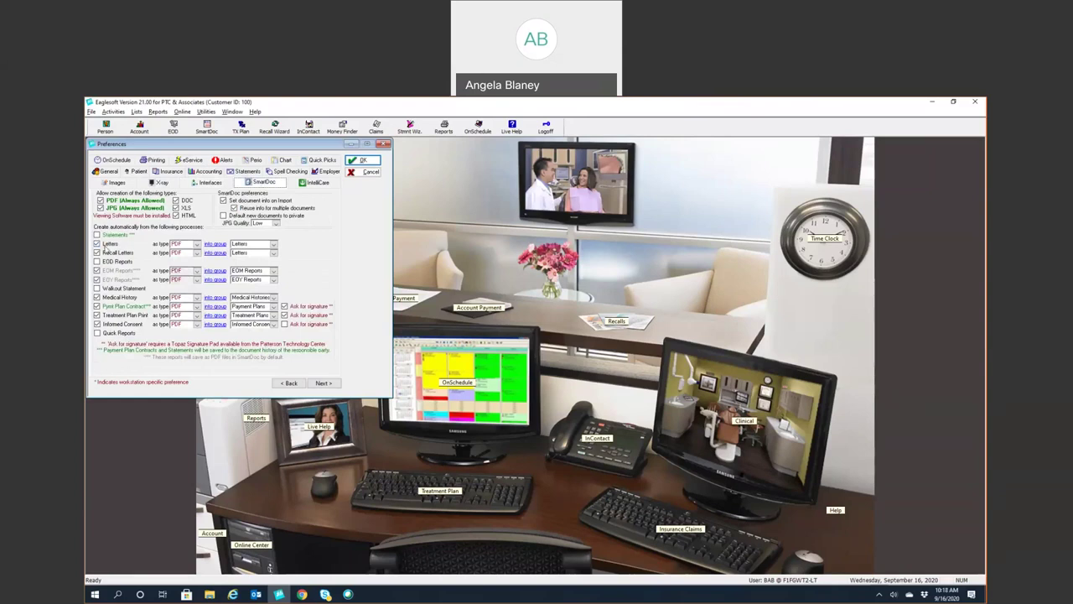
pyautogui.click(307, 186)
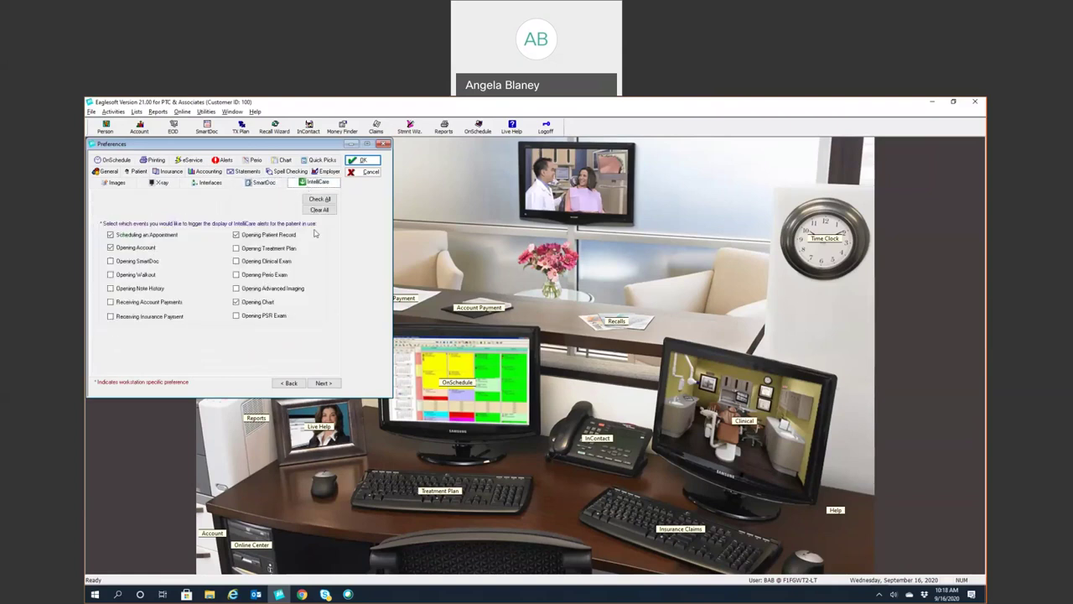
pyautogui.click(385, 144)
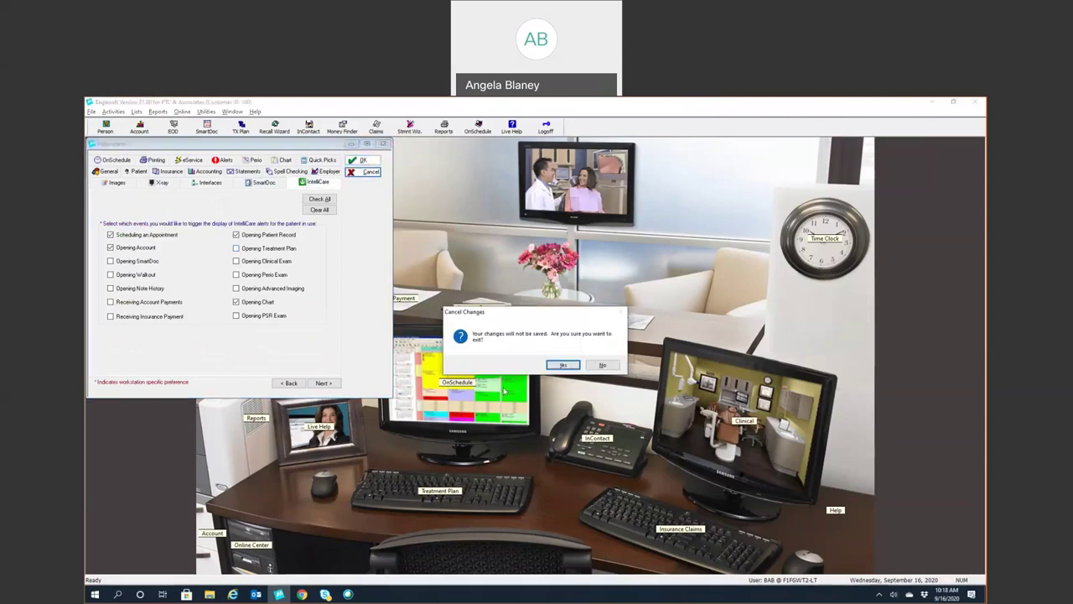
pyautogui.click(565, 364)
# Open Printer Administration to view the printer assigned to each document type, and close it without changes
pyautogui.click(91, 112)
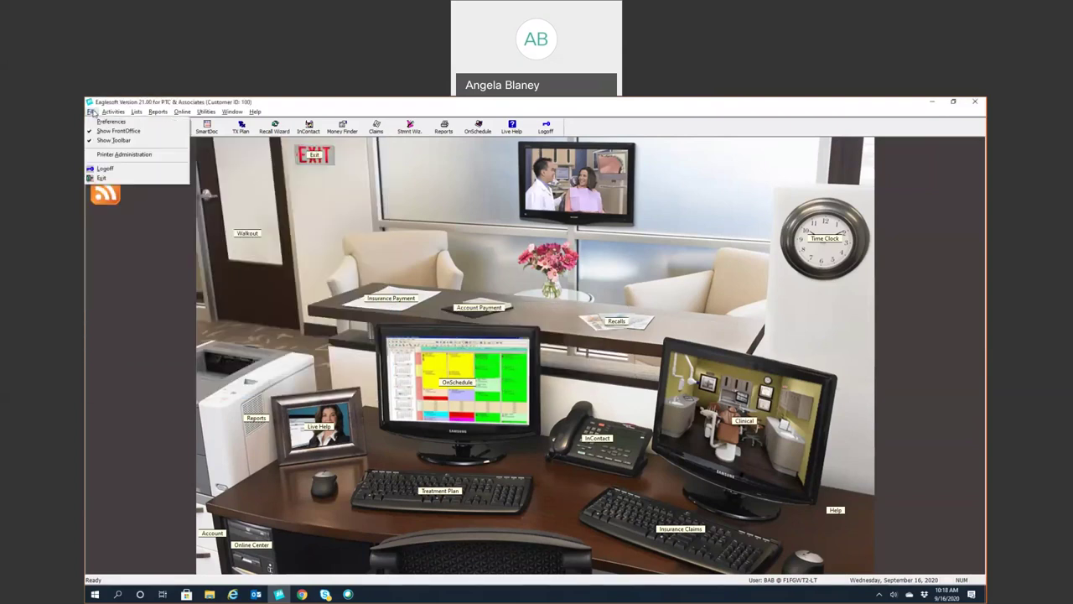
pyautogui.click(99, 155)
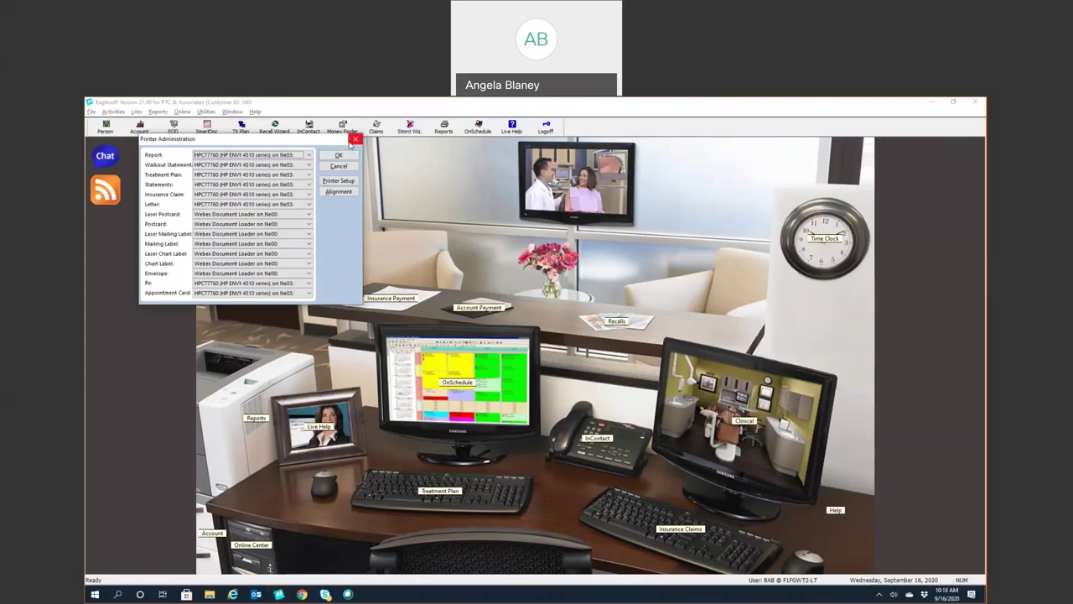
pyautogui.press('Escape')
# Hide the front office picture and show it again, and do the same with the toolbar
pyautogui.click(92, 112)
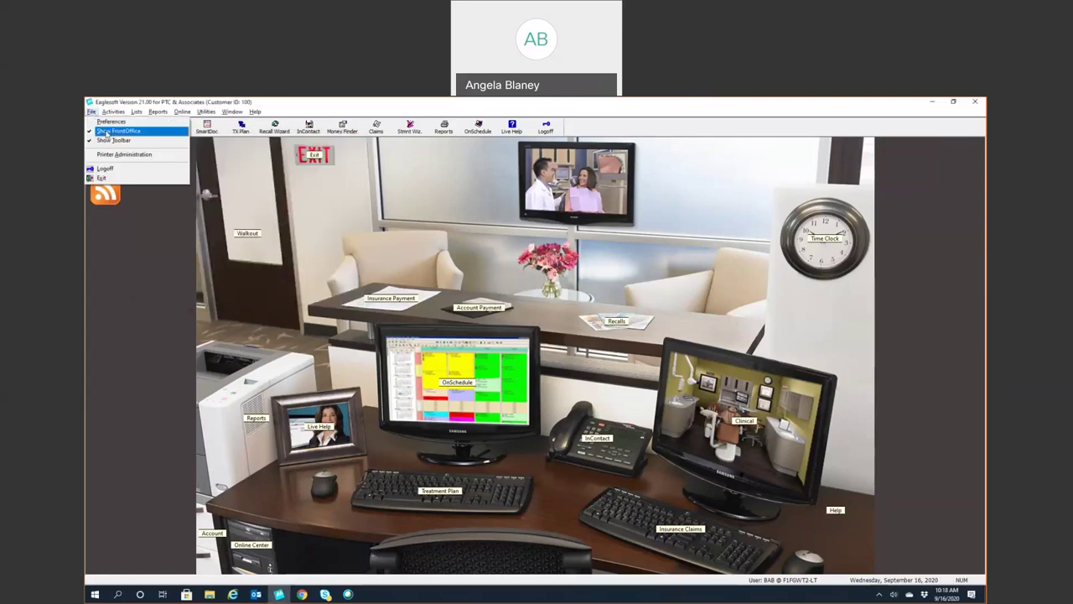
pyautogui.click(105, 131)
pyautogui.click(92, 111)
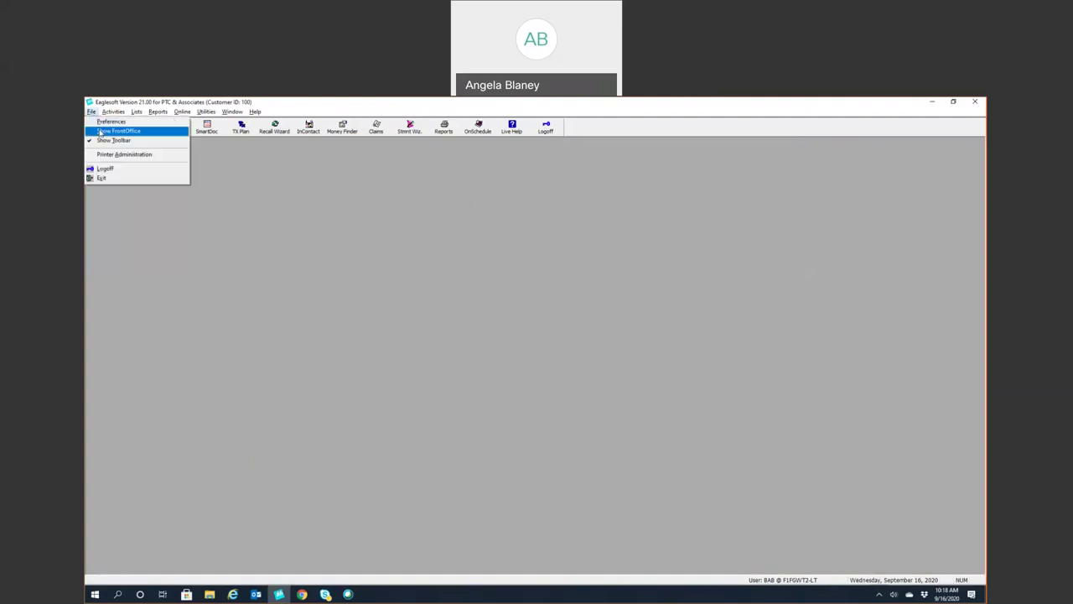
pyautogui.click(99, 132)
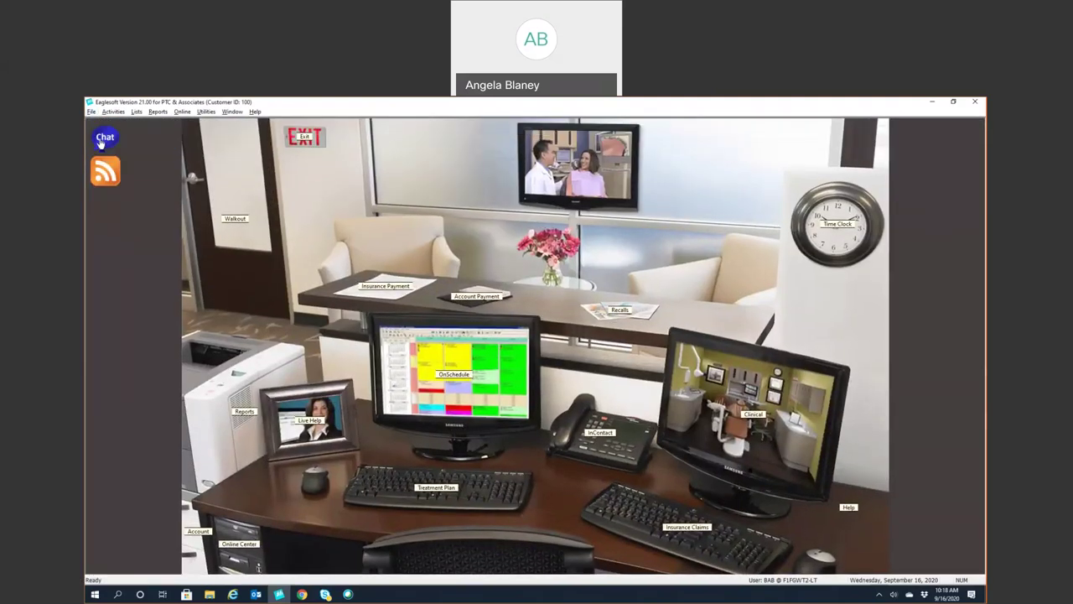
pyautogui.click(93, 113)
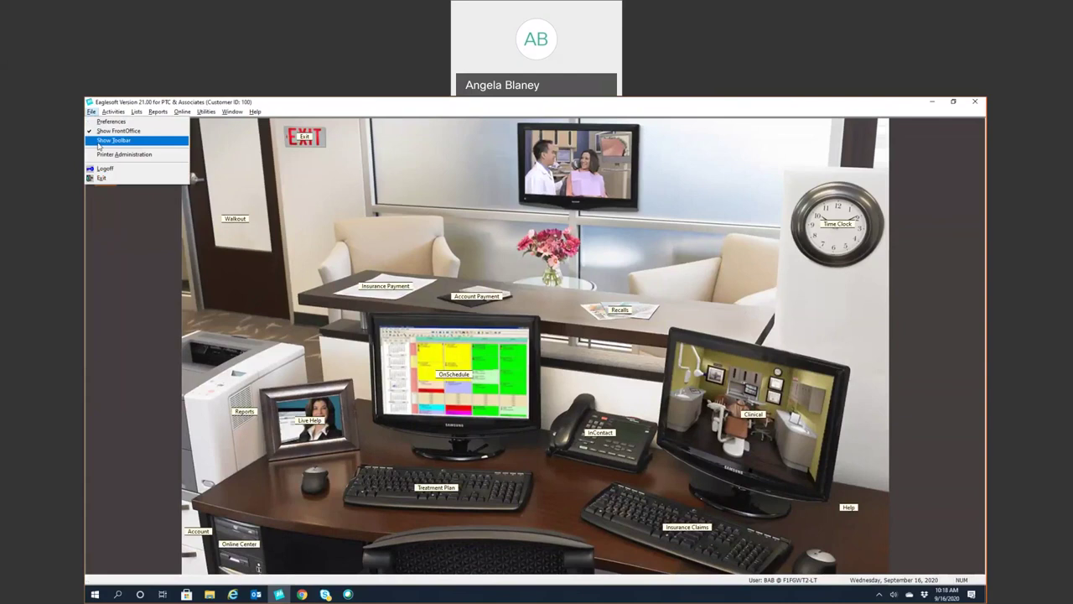
pyautogui.click(99, 140)
# Look through the available activities, from Account and Walkout Statement to Patient Photo and Clinical
pyautogui.click(91, 112)
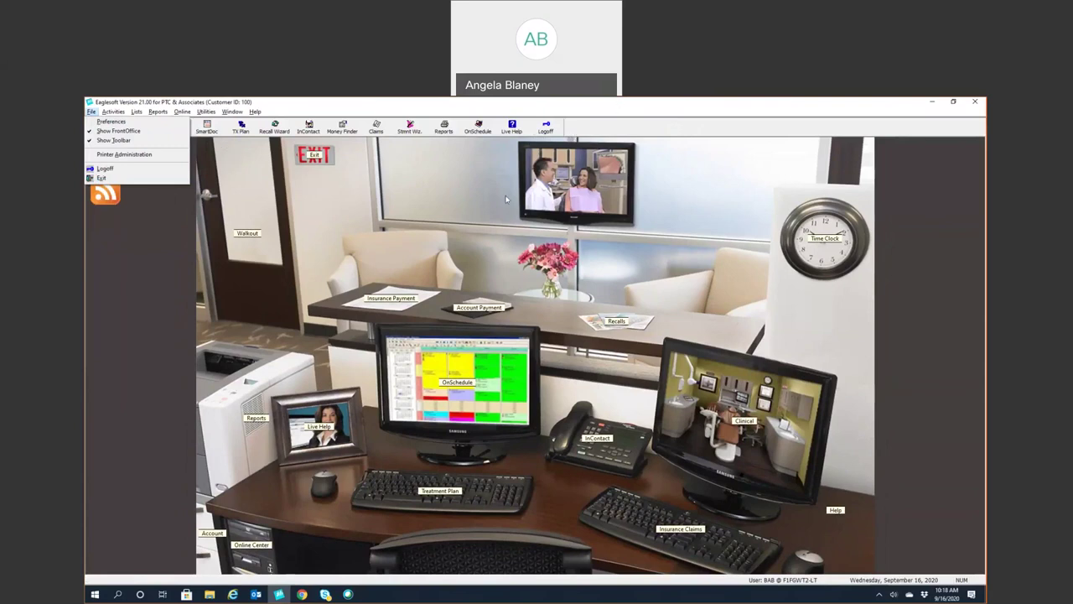
pyautogui.press('Right')
pyautogui.press('Right')
pyautogui.moveTo(106, 115)
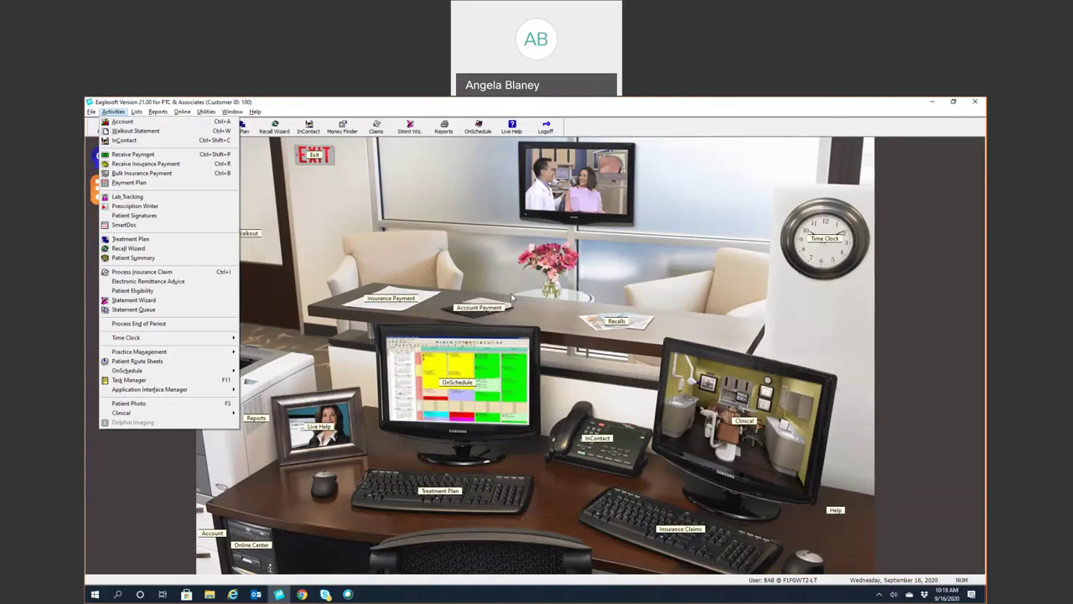
# Open the Providers/Staff list to view the providers and their positions, and close it
pyautogui.click(134, 112)
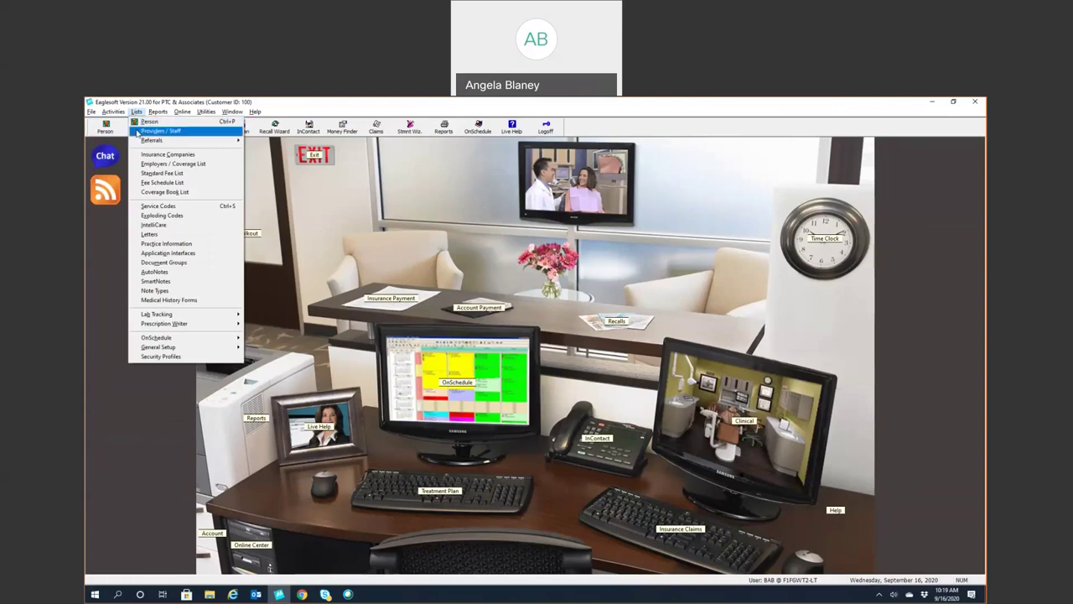
pyautogui.click(138, 132)
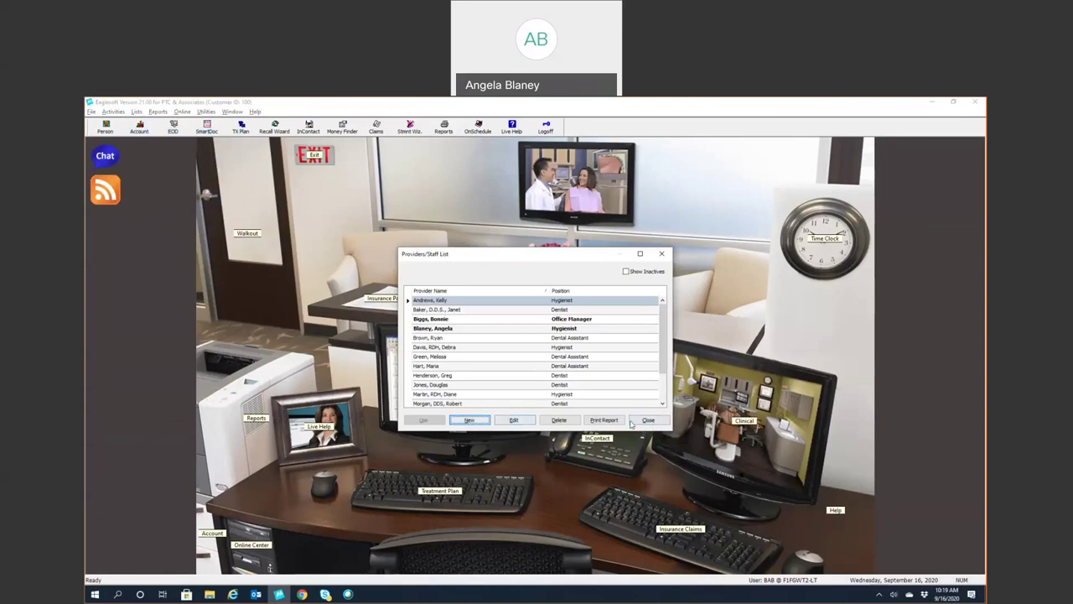
pyautogui.click(637, 421)
# Open the referral sources list, view it by Other Sources, and close it
pyautogui.click(137, 111)
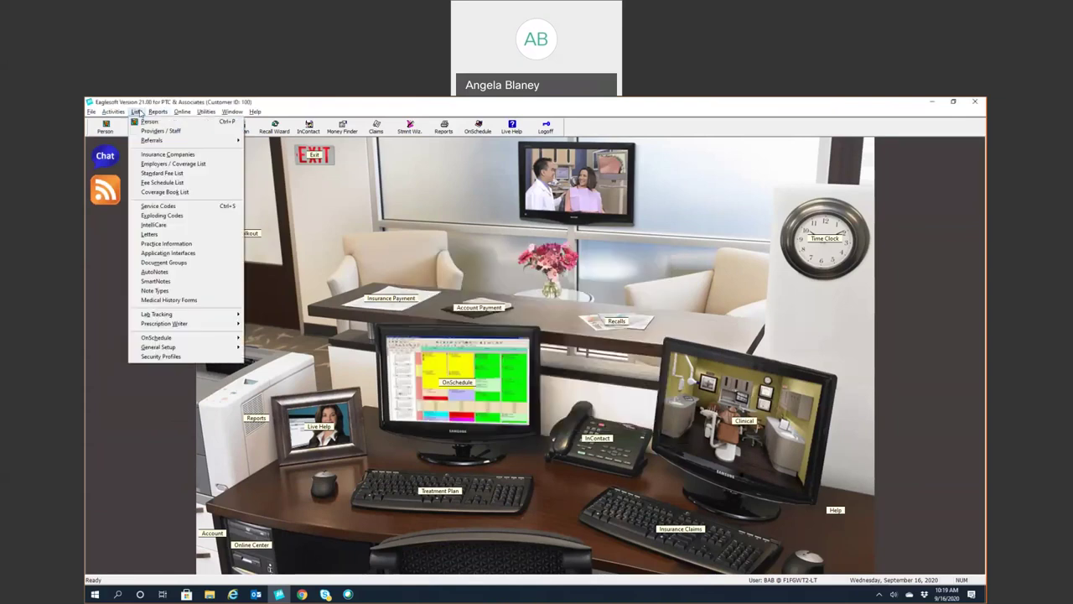
pyautogui.moveTo(143, 142)
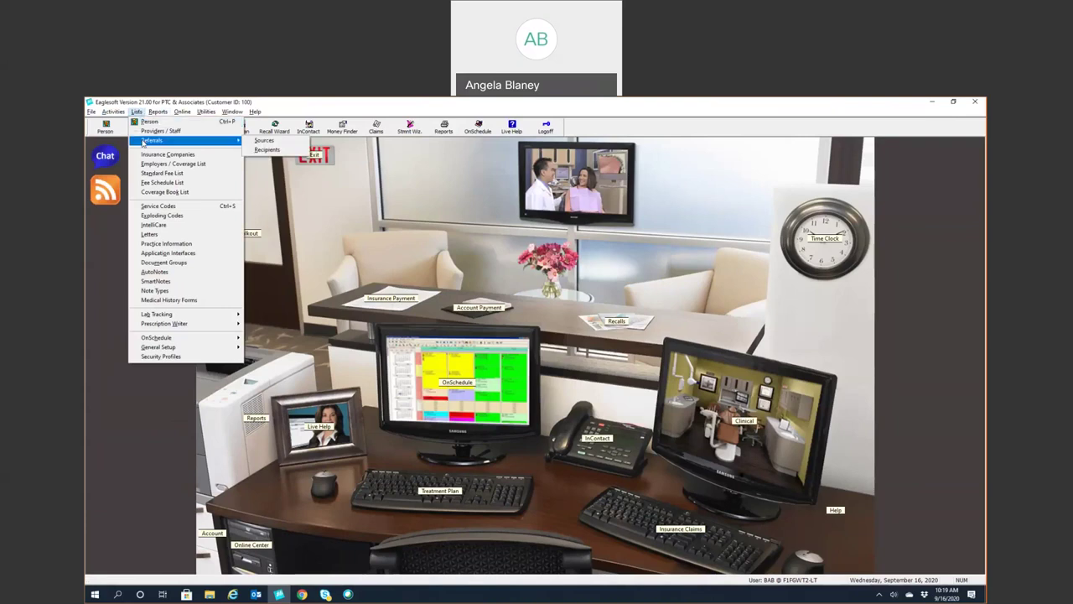
pyautogui.click(264, 143)
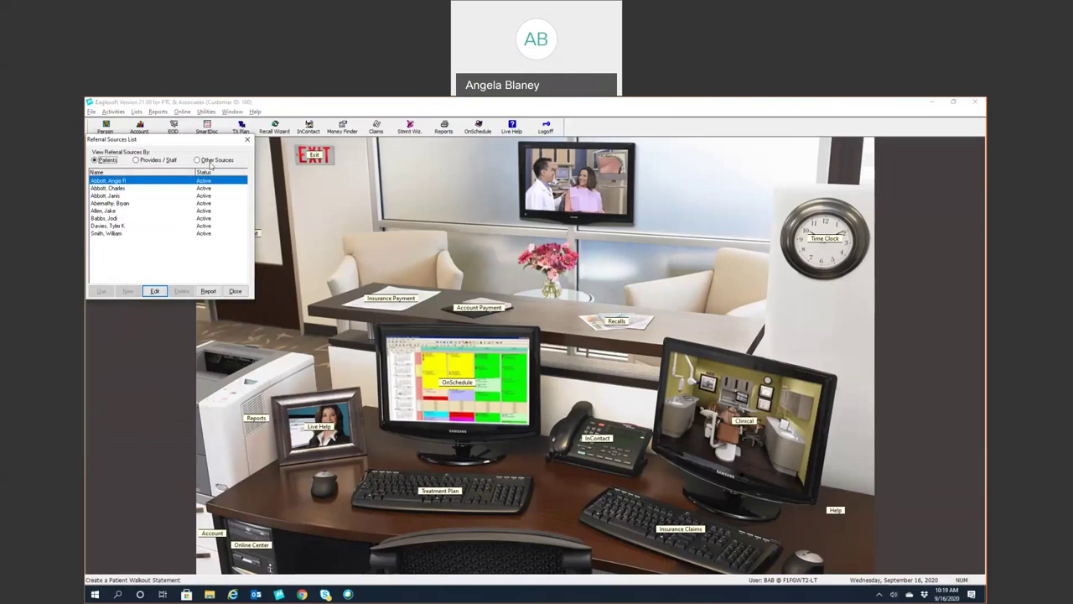
pyautogui.click(197, 160)
pyautogui.click(247, 139)
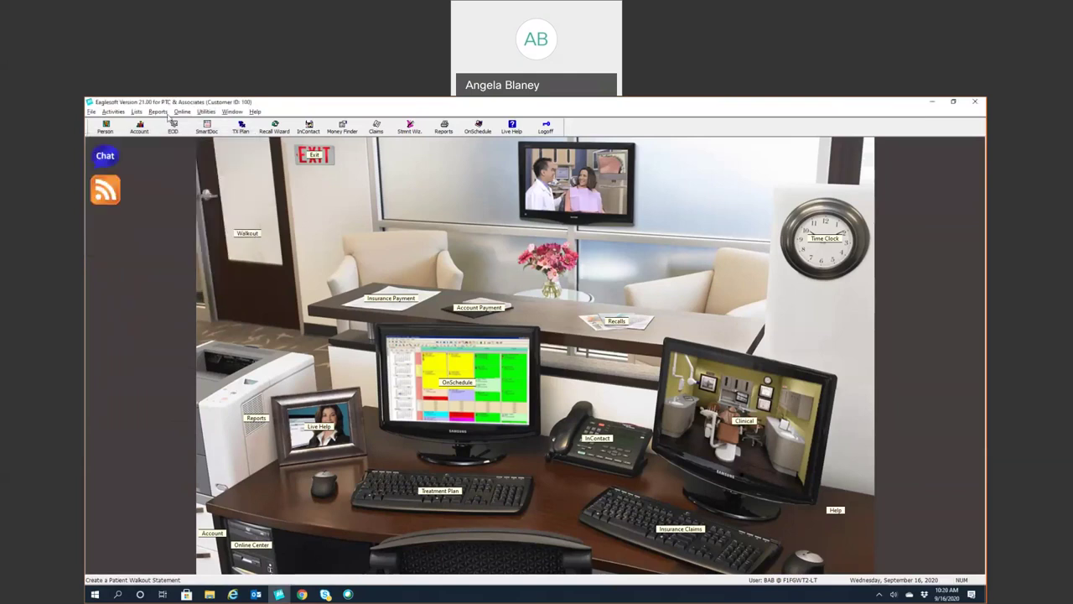
# View the Insurance Companies list and the Employers / Coverage List, closing each one without changes
pyautogui.click(137, 112)
pyautogui.moveTo(146, 140)
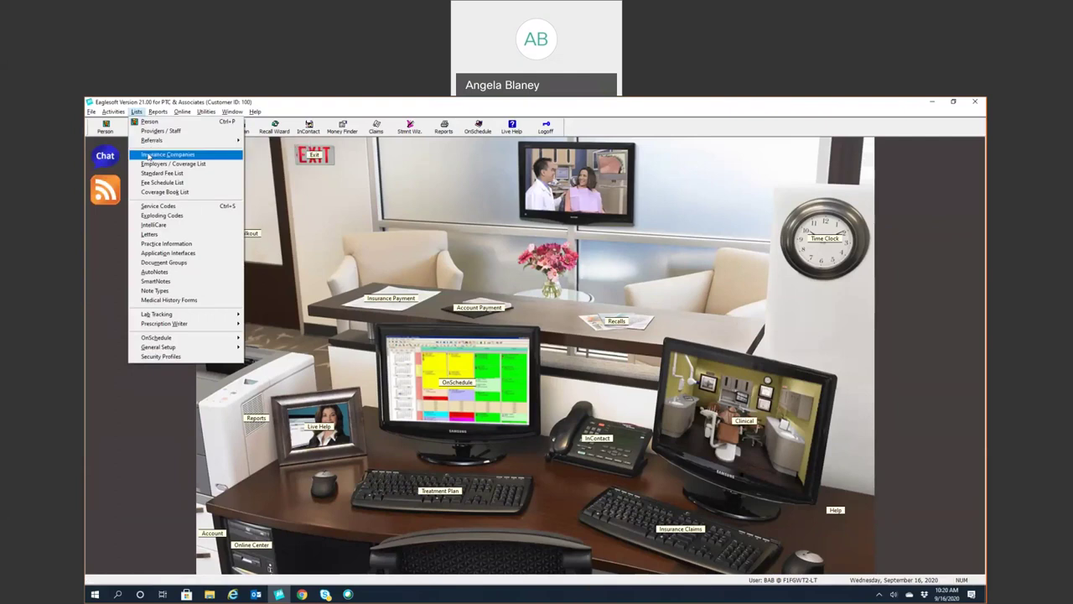
pyautogui.click(146, 156)
pyautogui.press('Escape')
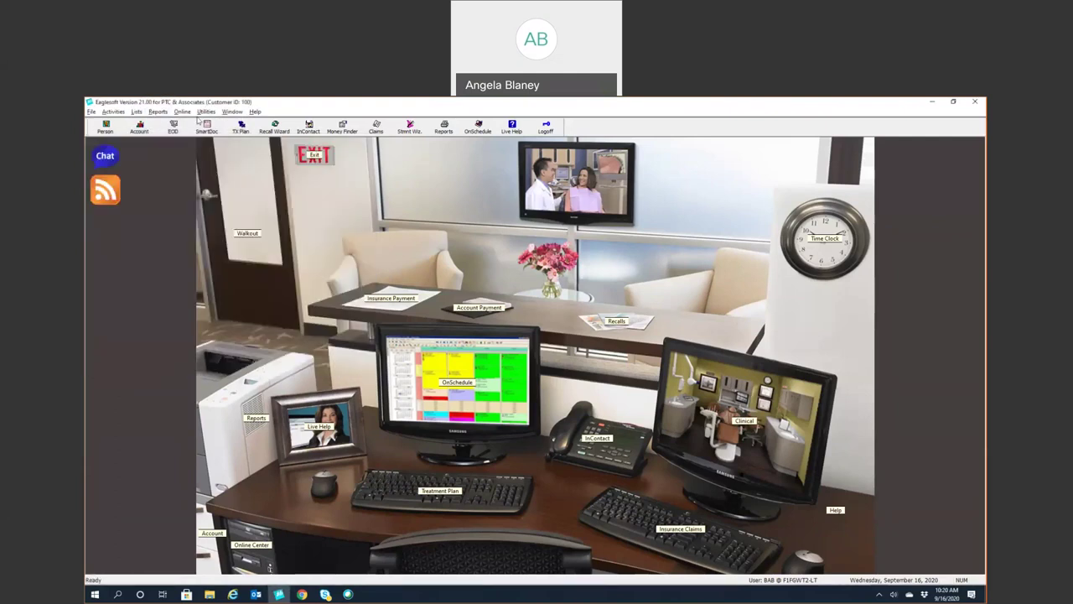
pyautogui.click(136, 112)
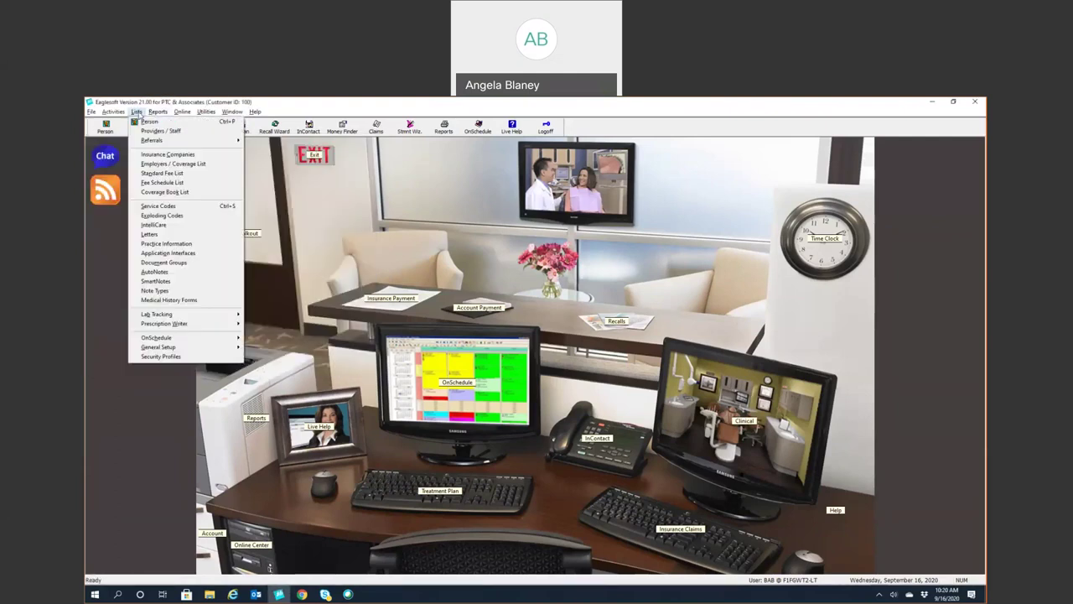
pyautogui.click(150, 163)
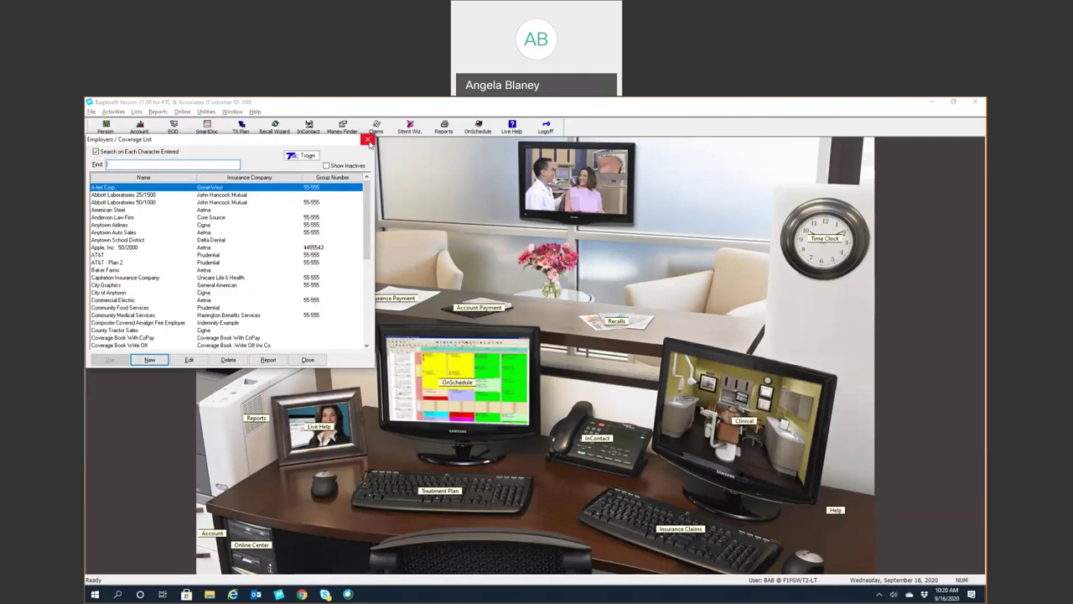
pyautogui.click(369, 143)
# Open the Standard Fee List to view its entries, and close it
pyautogui.click(135, 111)
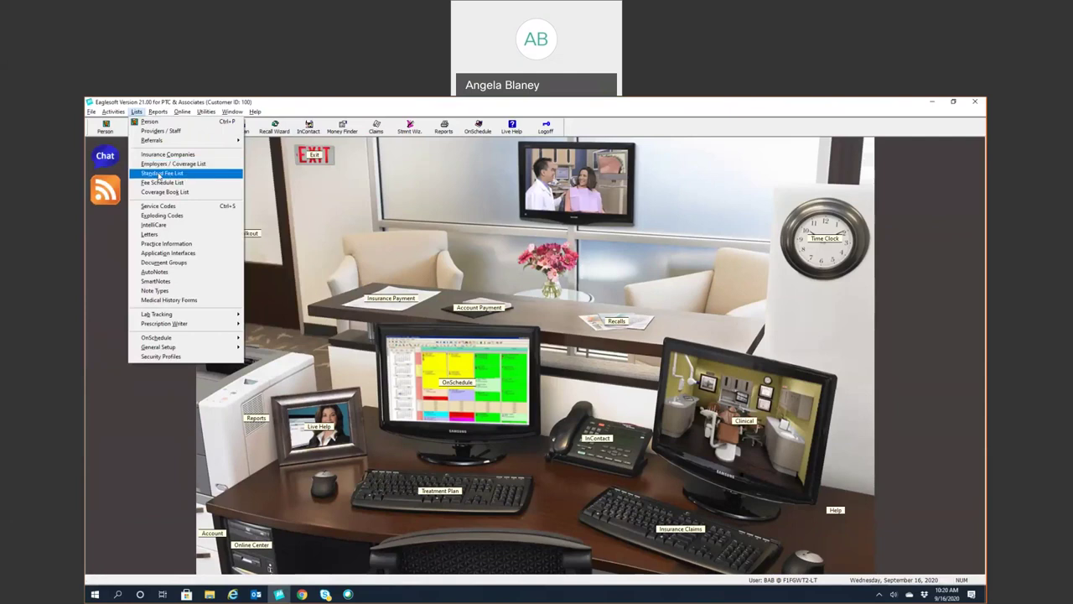
pyautogui.click(159, 174)
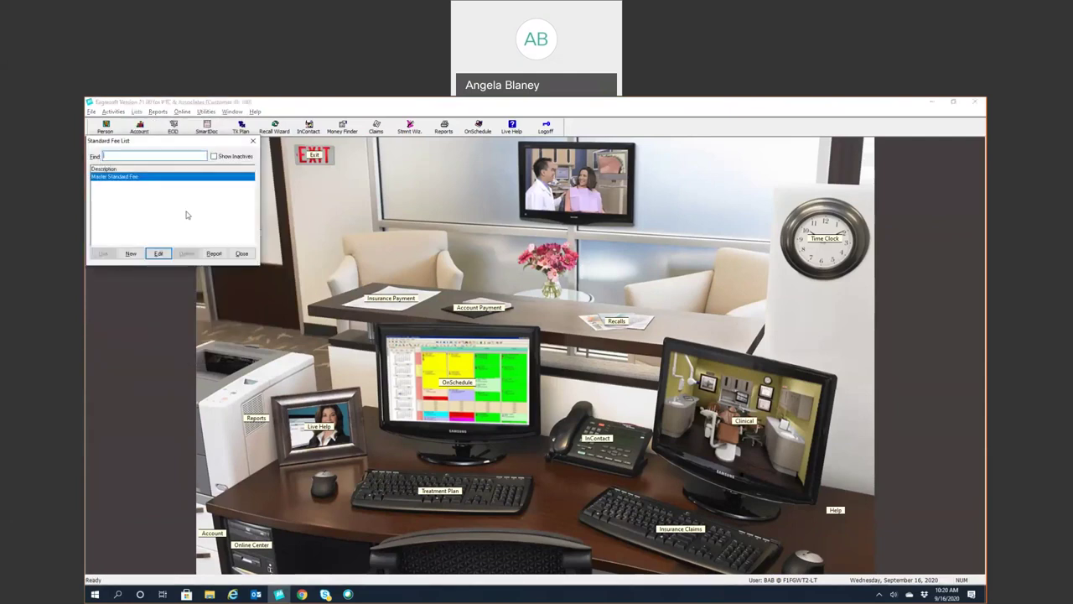
pyautogui.click(241, 254)
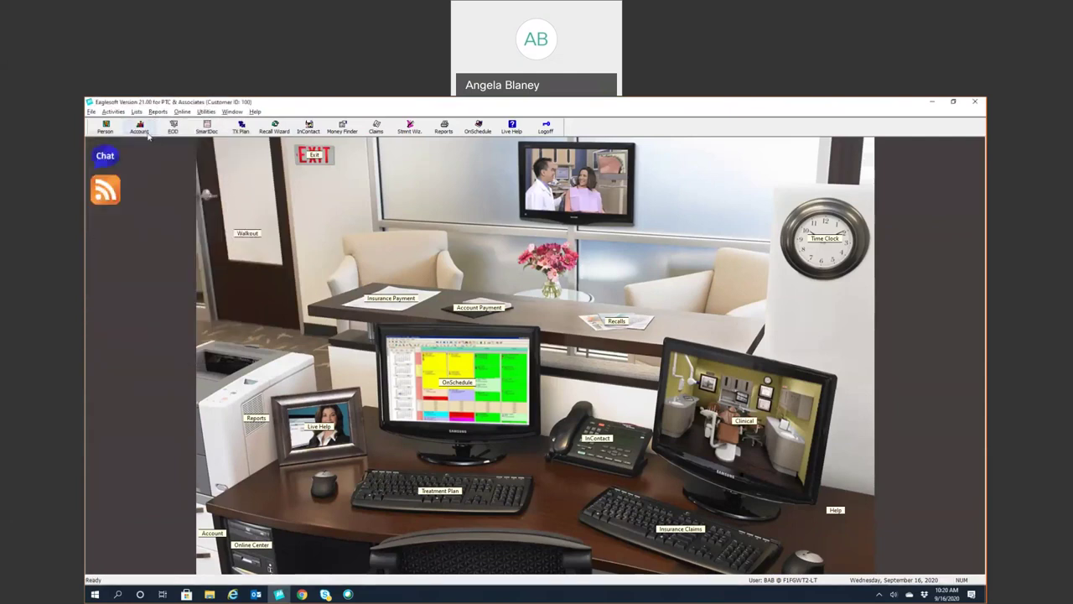
# Open the Fee Schedule List to view the available fee schedules, and close it
pyautogui.click(136, 111)
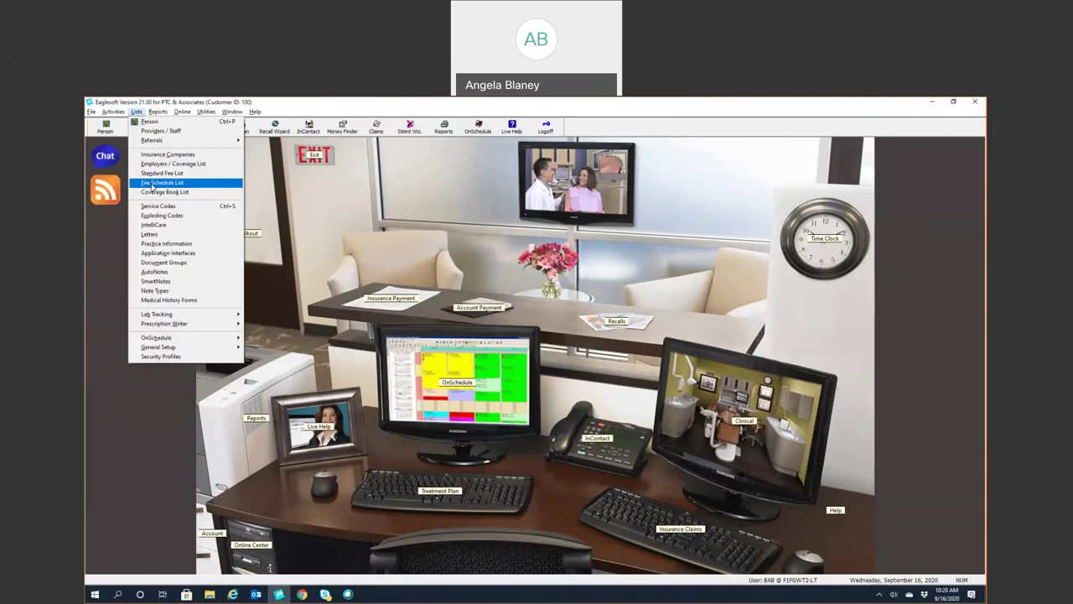
pyautogui.click(151, 186)
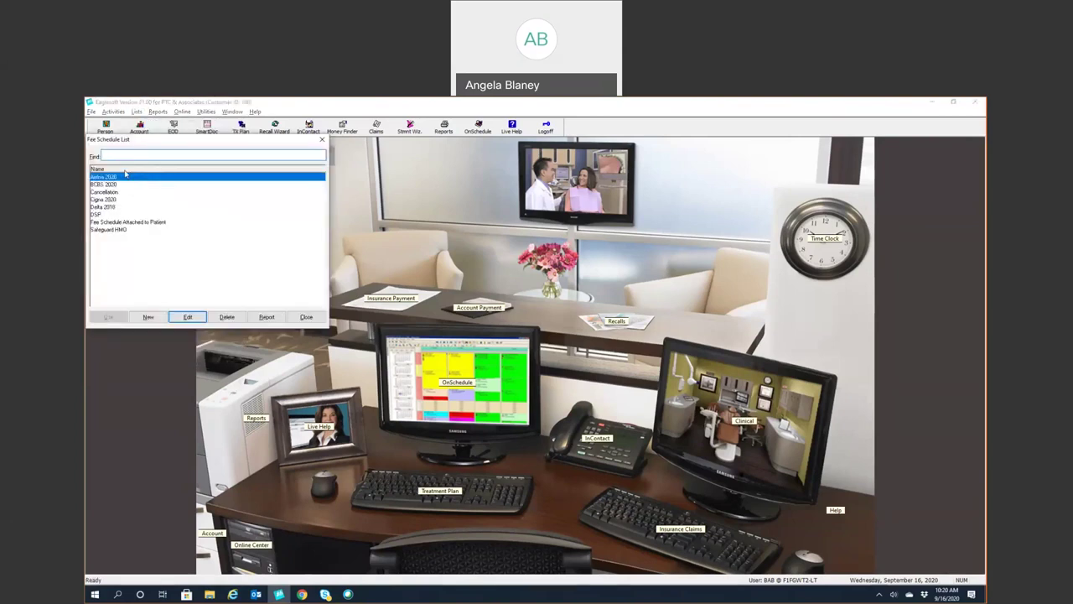
pyautogui.click(306, 317)
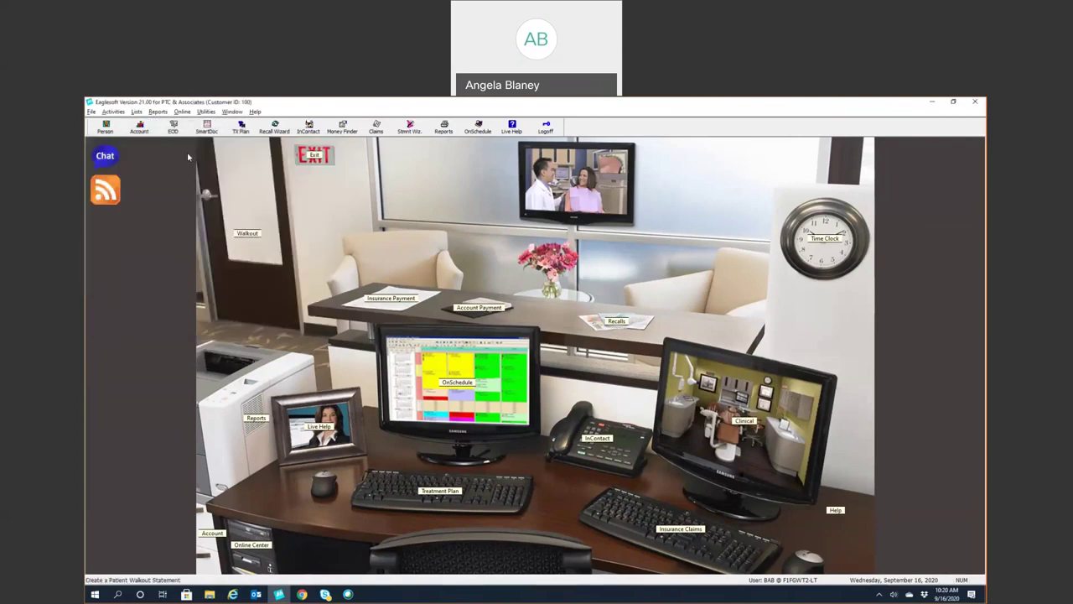
# View the Service Code List sorted by ADA Code, Description and Service Type, return it to Service Code order, and close it
pyautogui.click(137, 111)
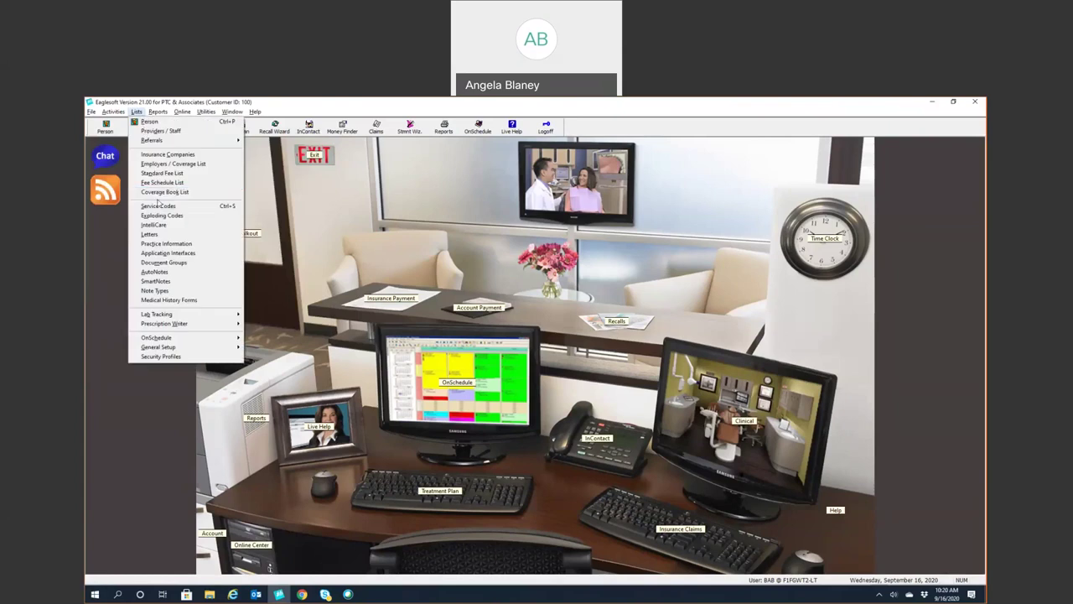
pyautogui.click(158, 206)
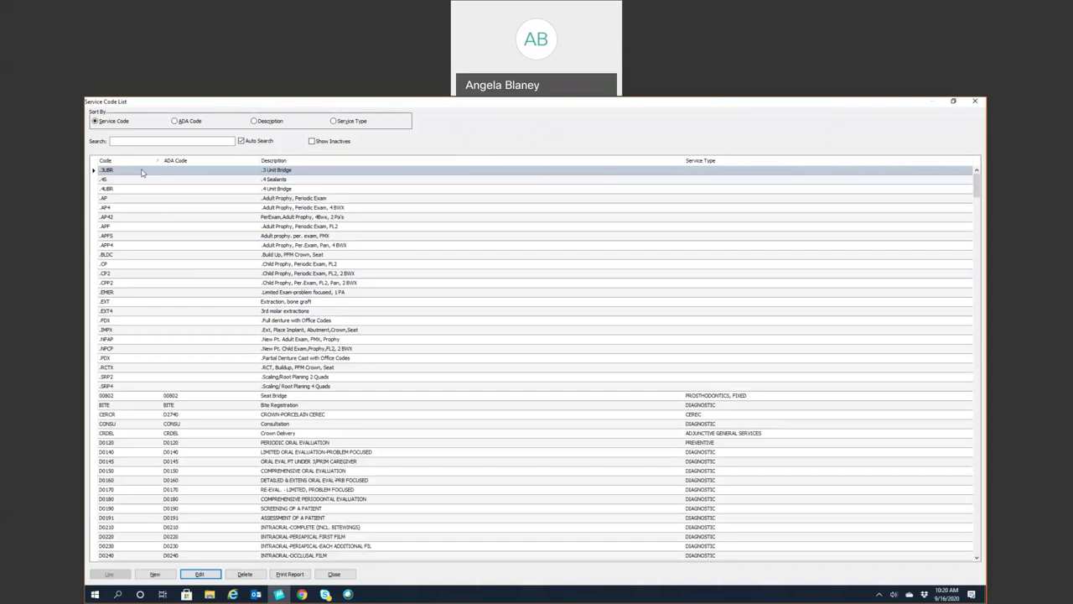
pyautogui.click(175, 121)
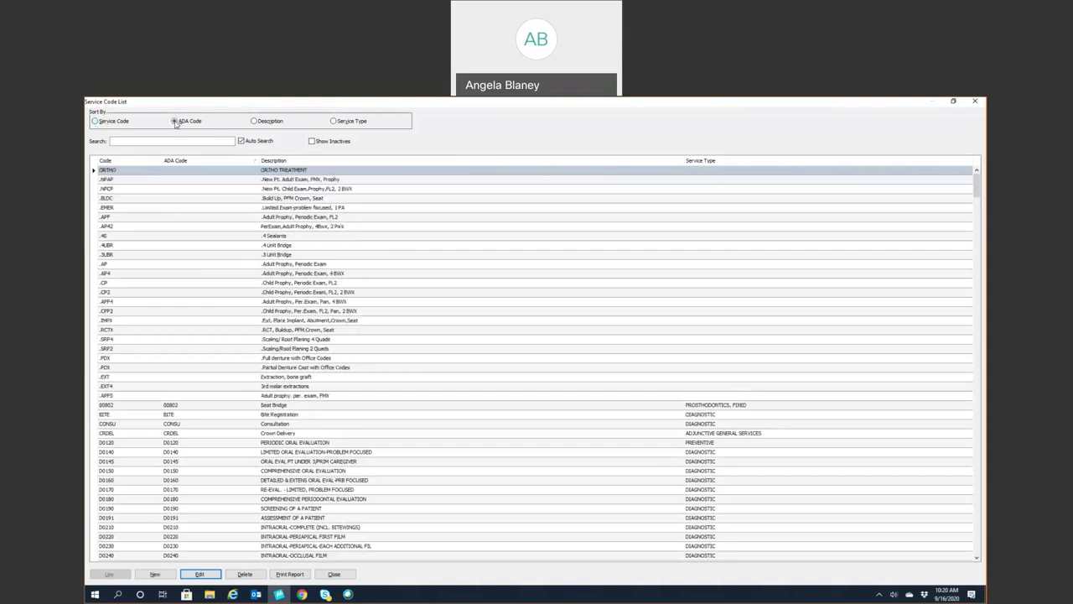
pyautogui.click(255, 122)
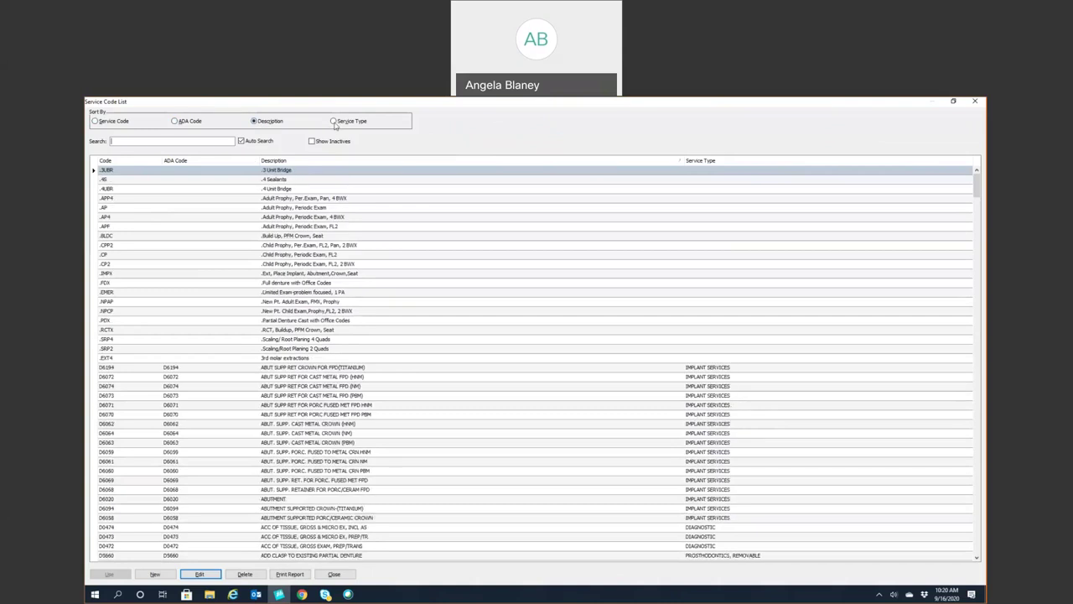
pyautogui.click(335, 121)
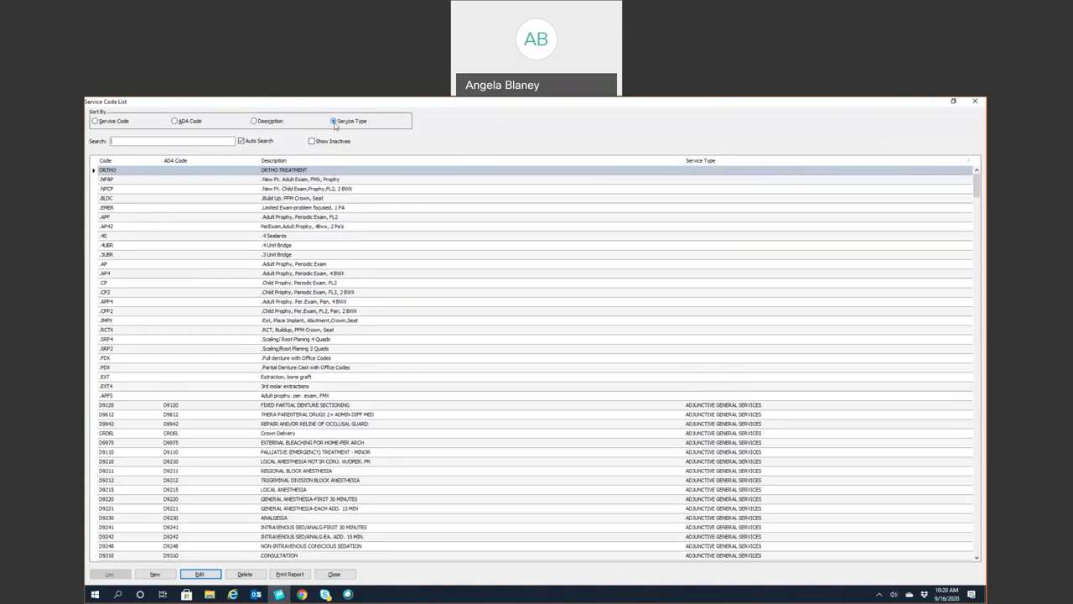
pyautogui.click(95, 121)
pyautogui.click(975, 101)
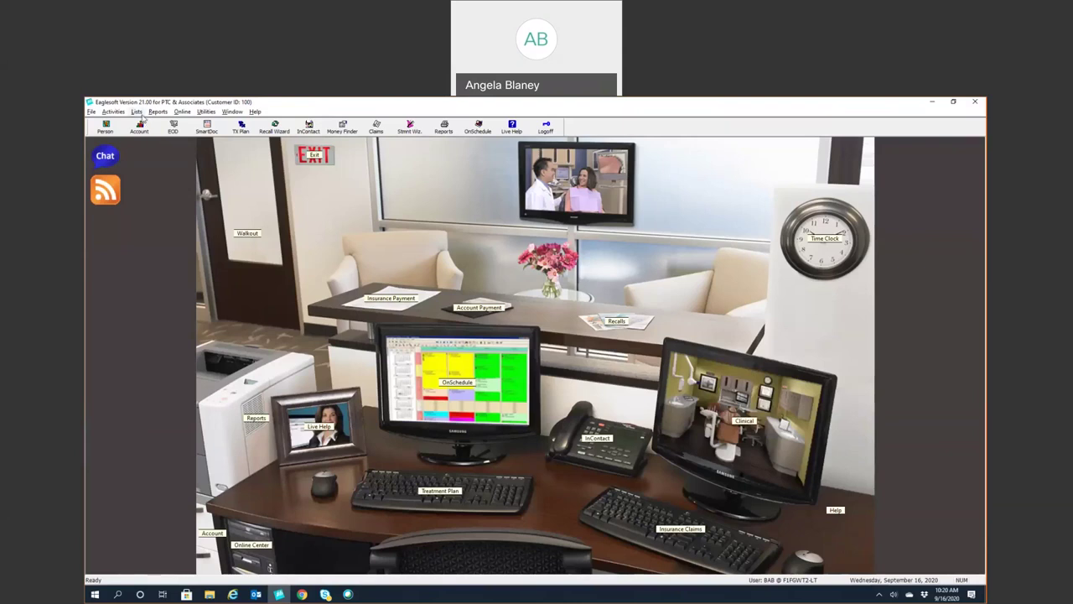
# Open the Exploding Code List, view the service codes within the 3 Unit Bridge code, and close the list
pyautogui.click(136, 112)
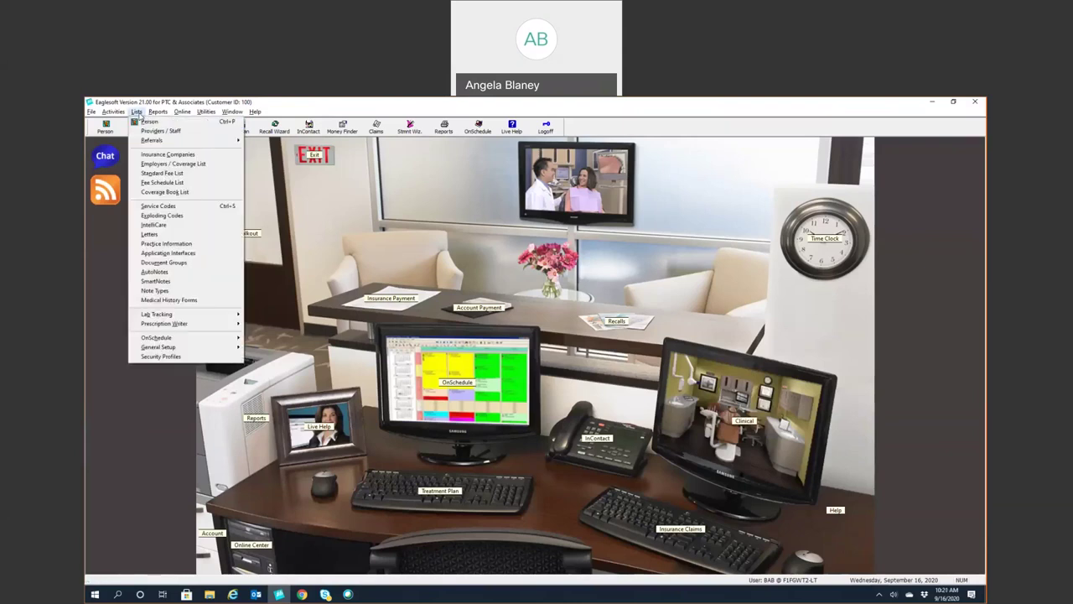
pyautogui.click(155, 216)
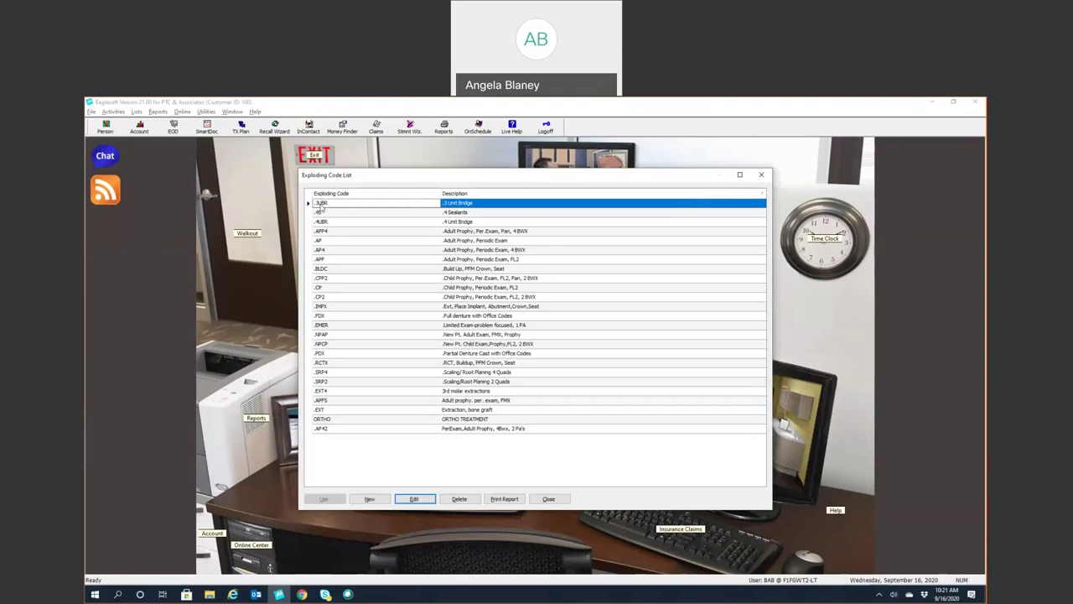
pyautogui.click(425, 498)
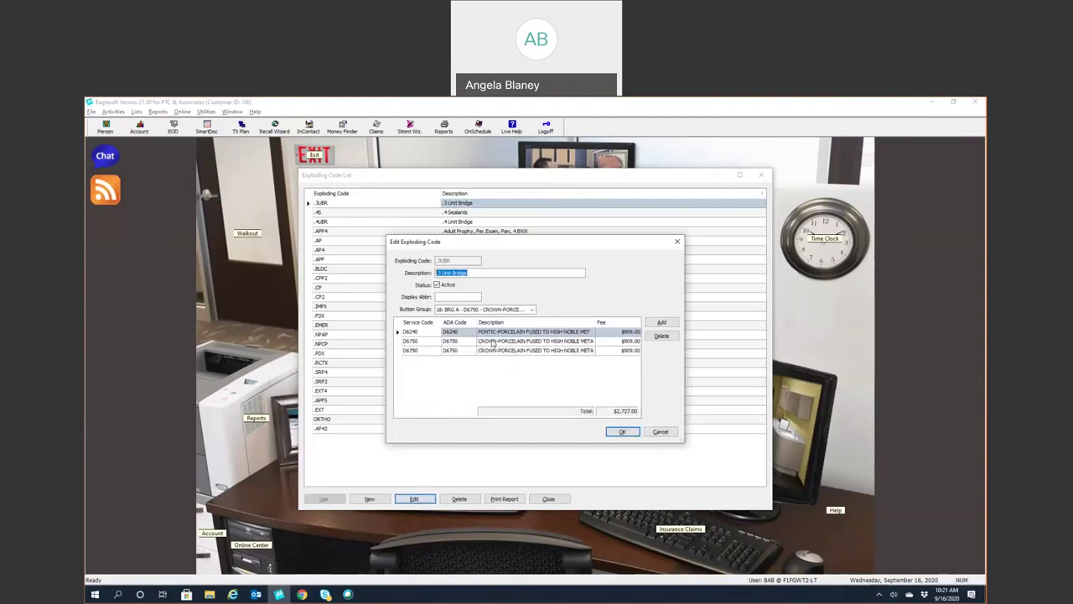
pyautogui.click(622, 431)
pyautogui.click(548, 498)
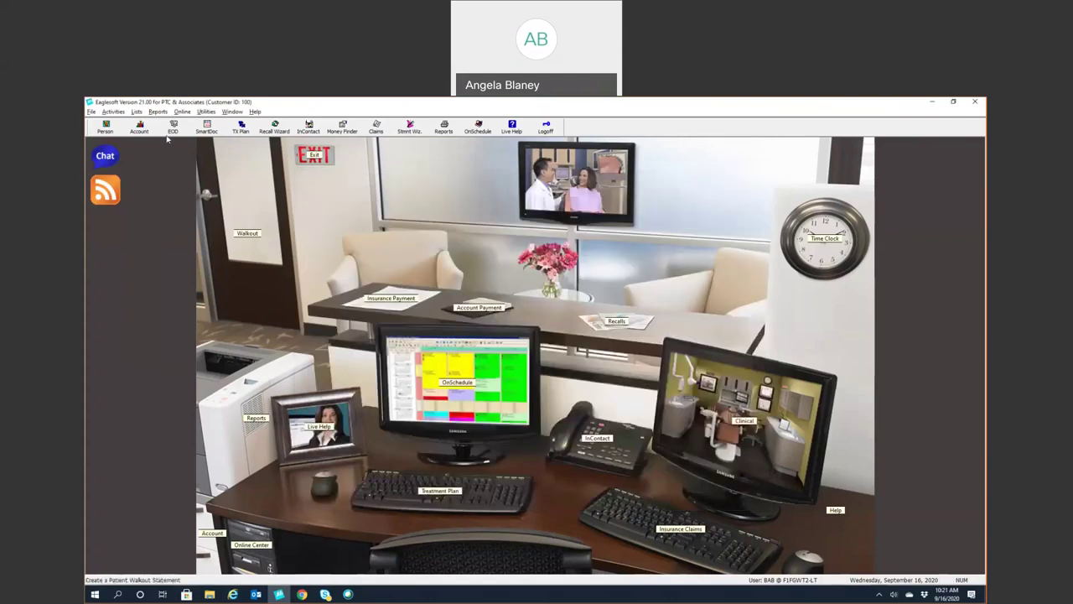
# Open the Letters List, look through the letter templates, and close it
pyautogui.click(135, 115)
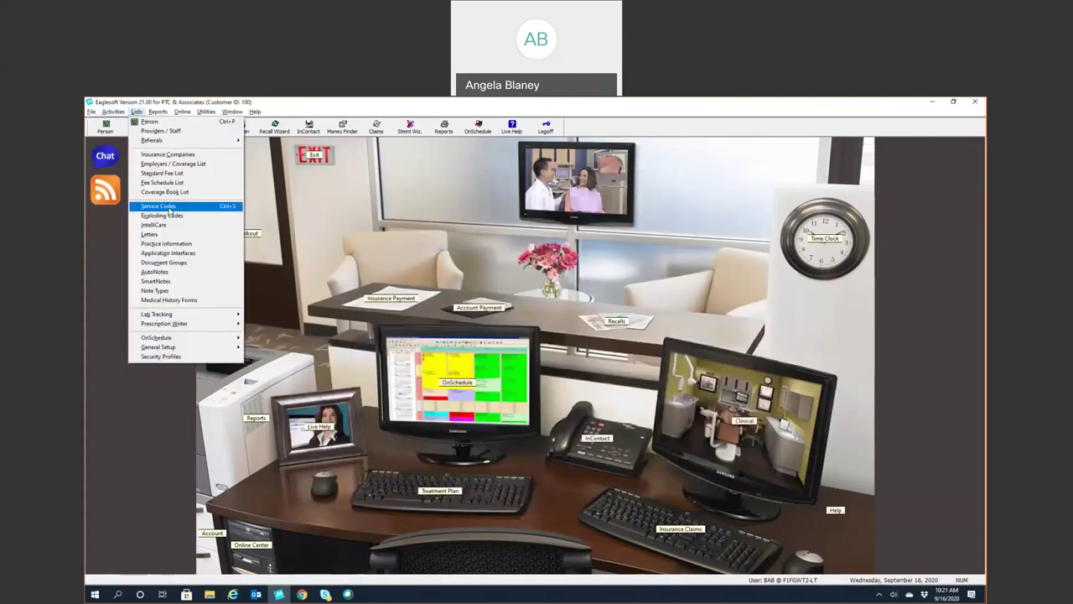
pyautogui.click(149, 235)
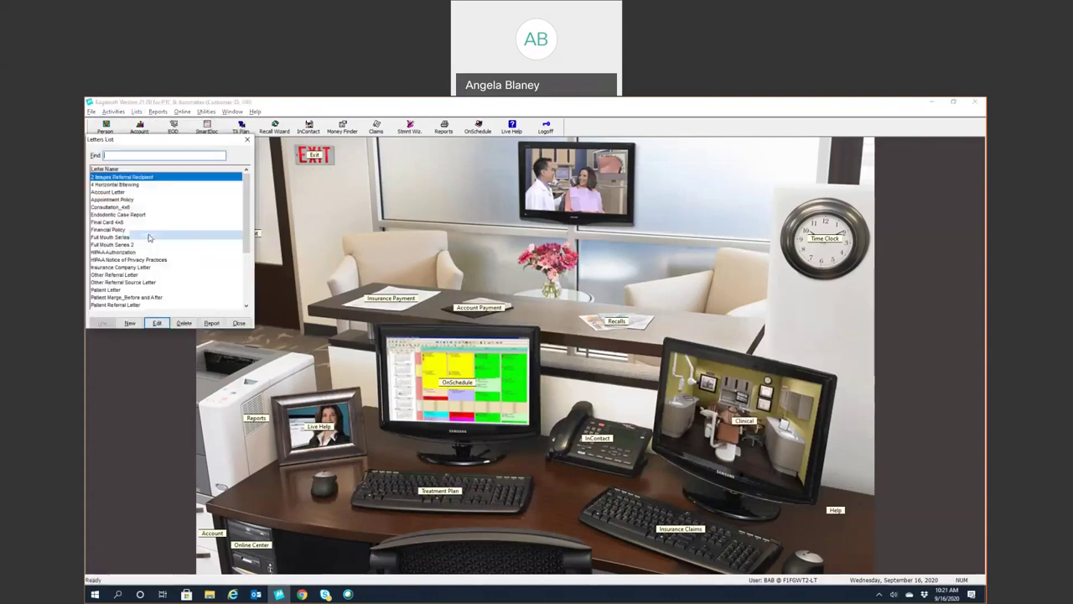
pyautogui.scroll(-4, 147, 260)
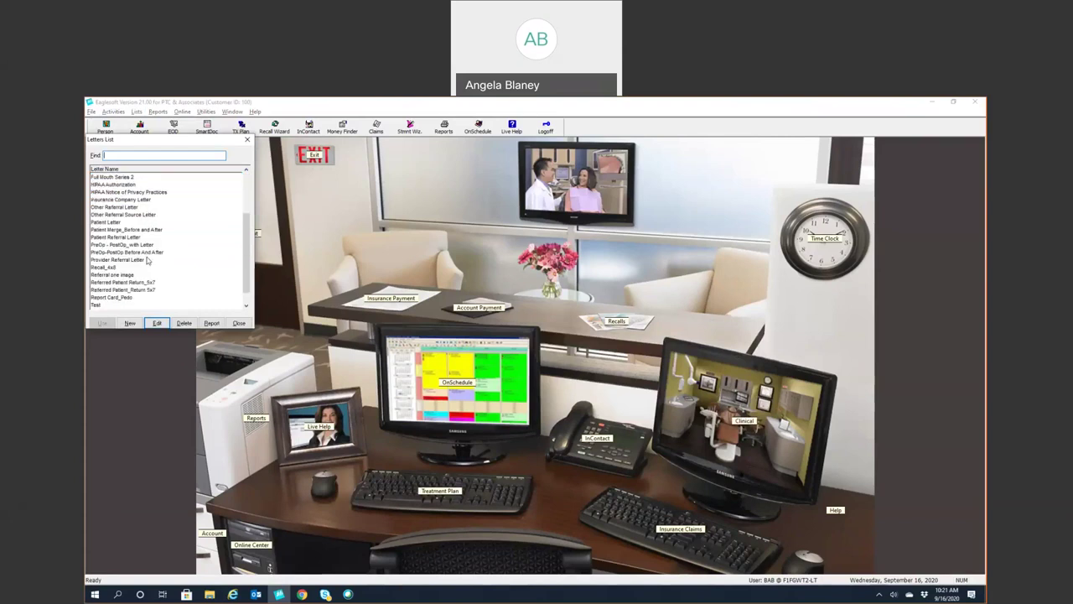
pyautogui.click(238, 323)
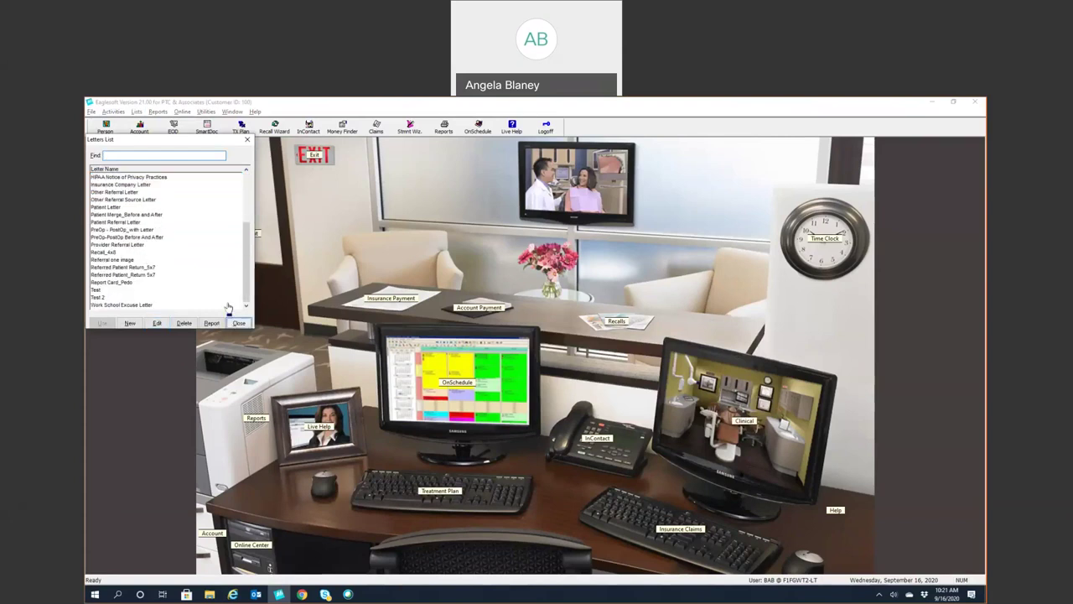
# Review the Practice Information, including its Identification, Preferences, Notes and Messages sections, and close it without changes
pyautogui.click(136, 112)
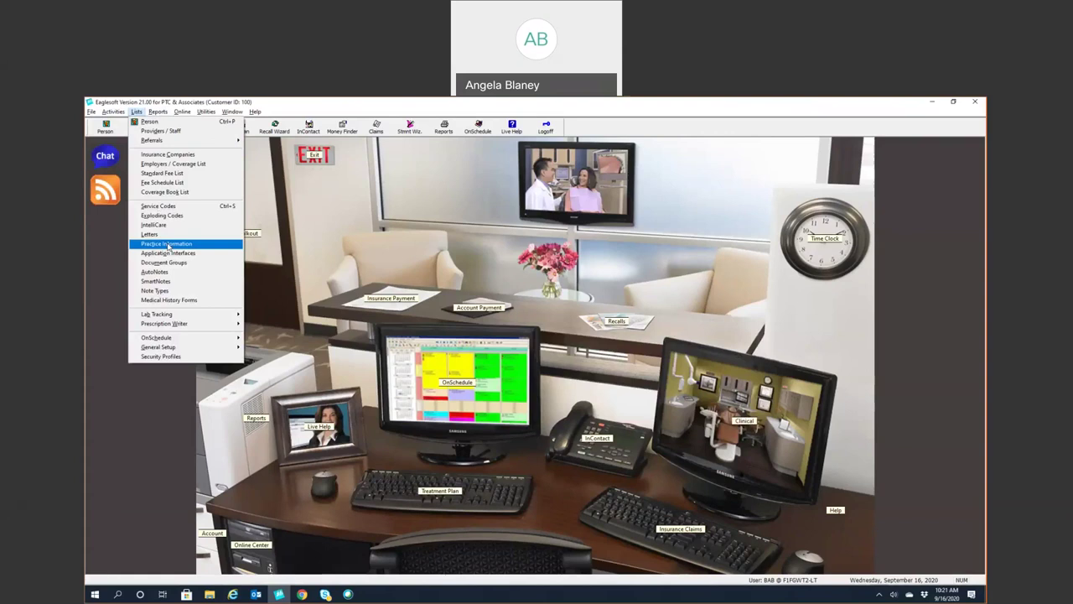
pyautogui.click(169, 244)
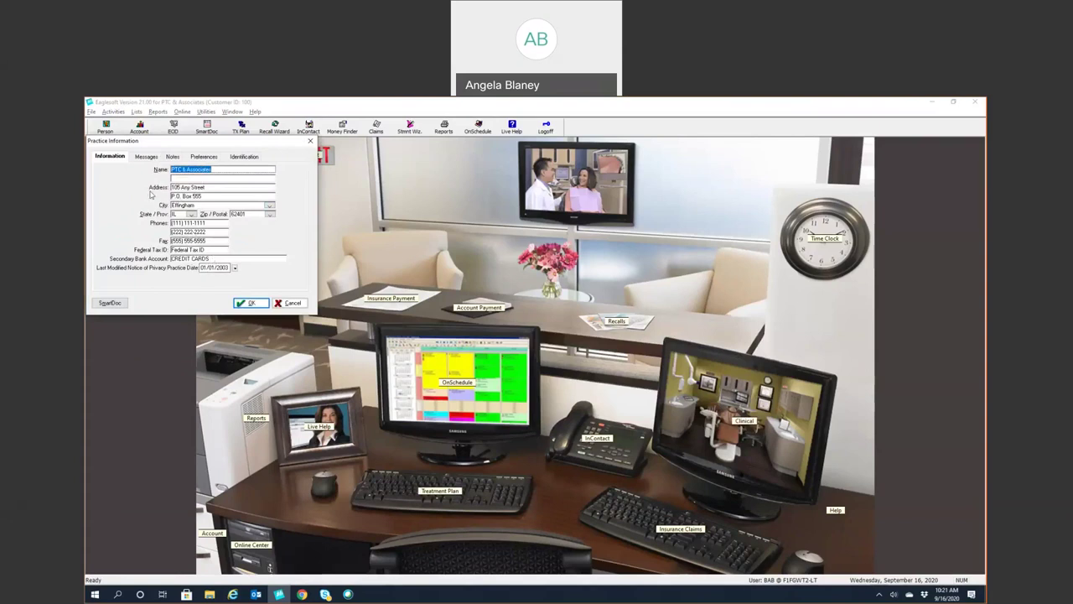
pyautogui.click(231, 158)
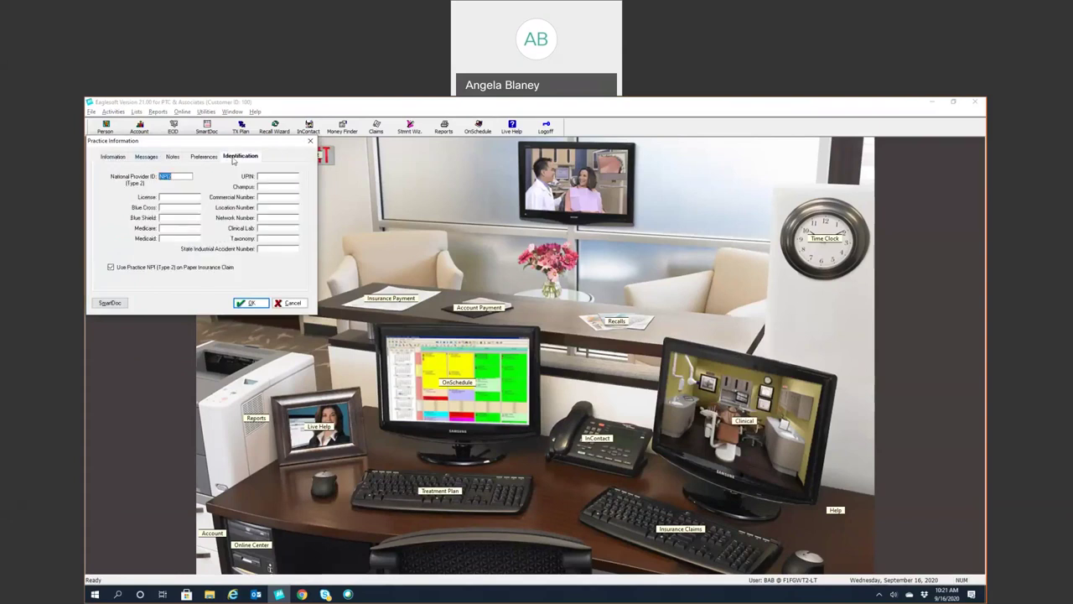
pyautogui.click(202, 156)
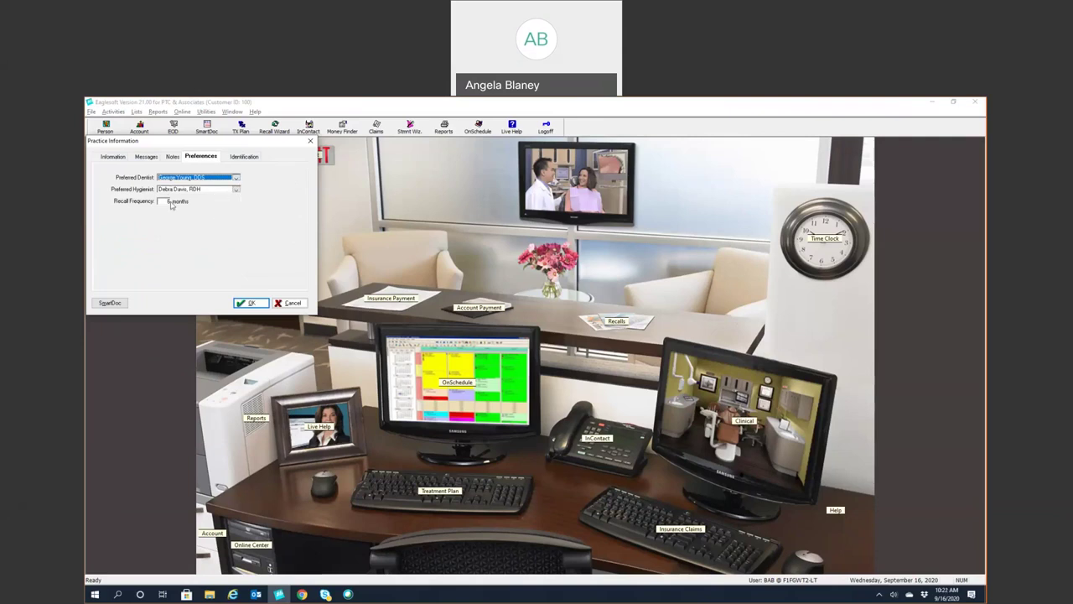
pyautogui.click(173, 158)
pyautogui.click(136, 159)
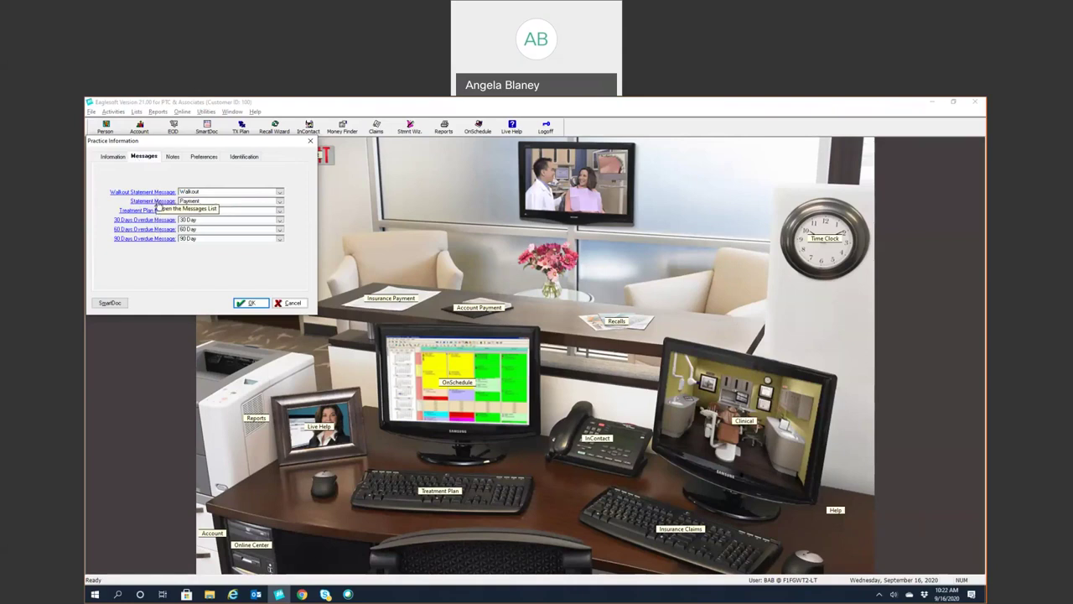
pyautogui.click(310, 141)
# Look through the document groups, view the blank form for a new group, and close both without adding one
pyautogui.click(136, 113)
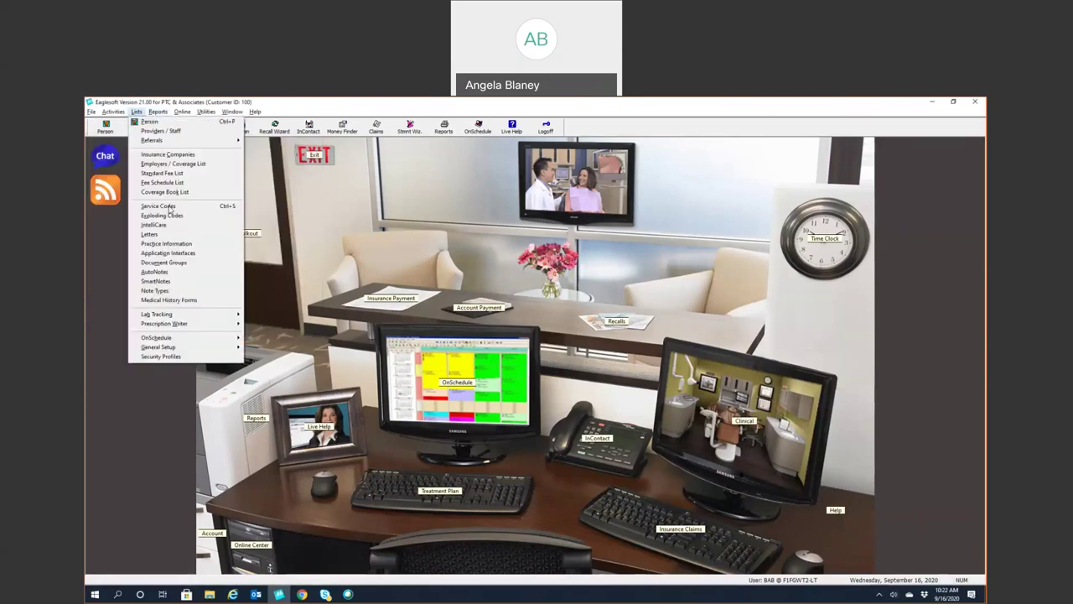
pyautogui.click(164, 263)
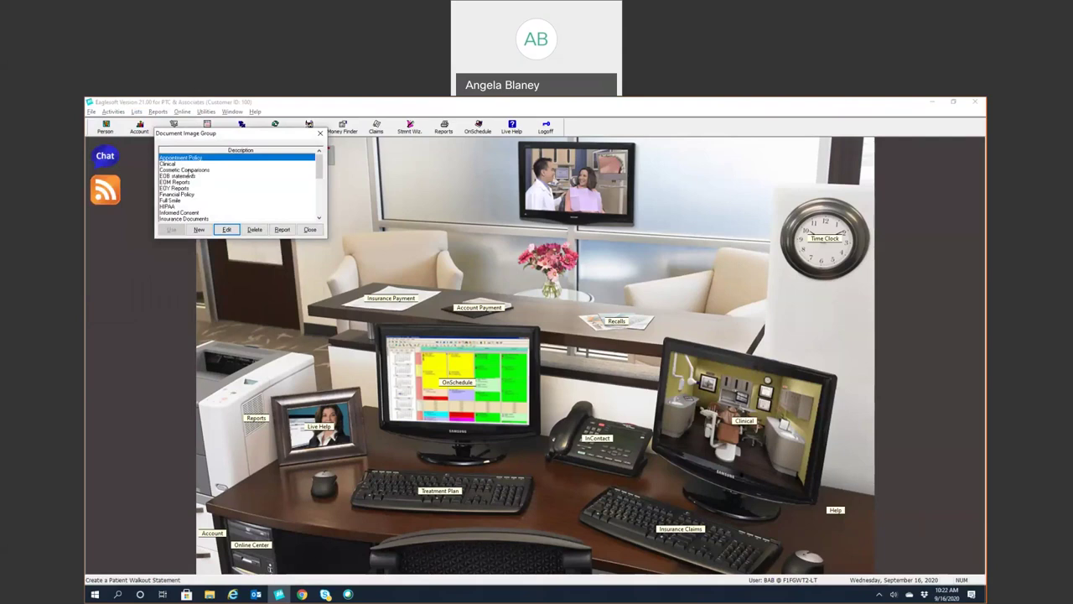
pyautogui.scroll(-2, 223, 197)
pyautogui.scroll(-3, 223, 198)
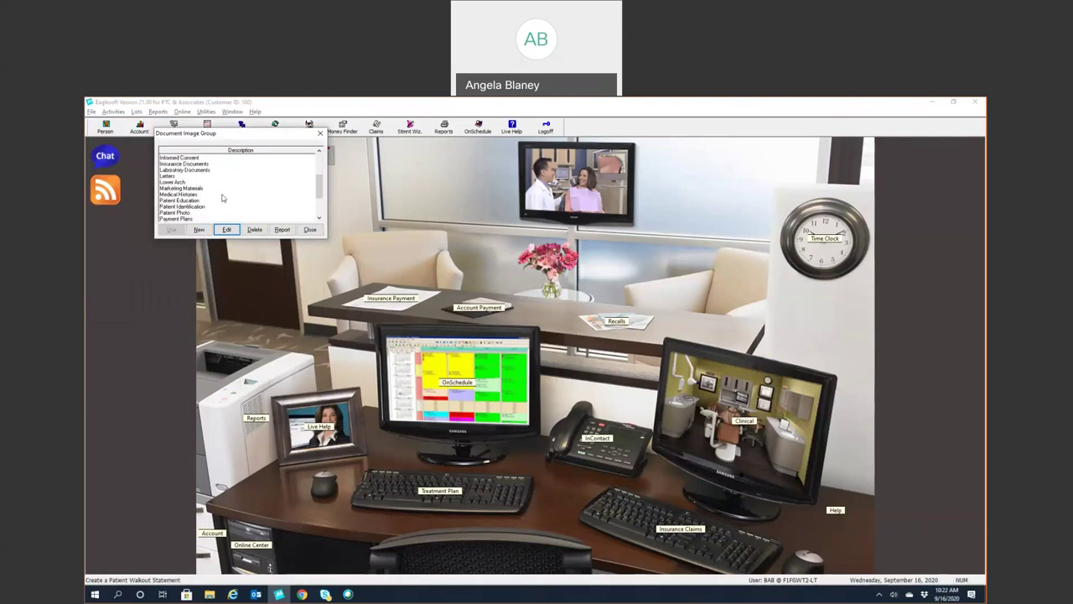
pyautogui.scroll(5, 223, 198)
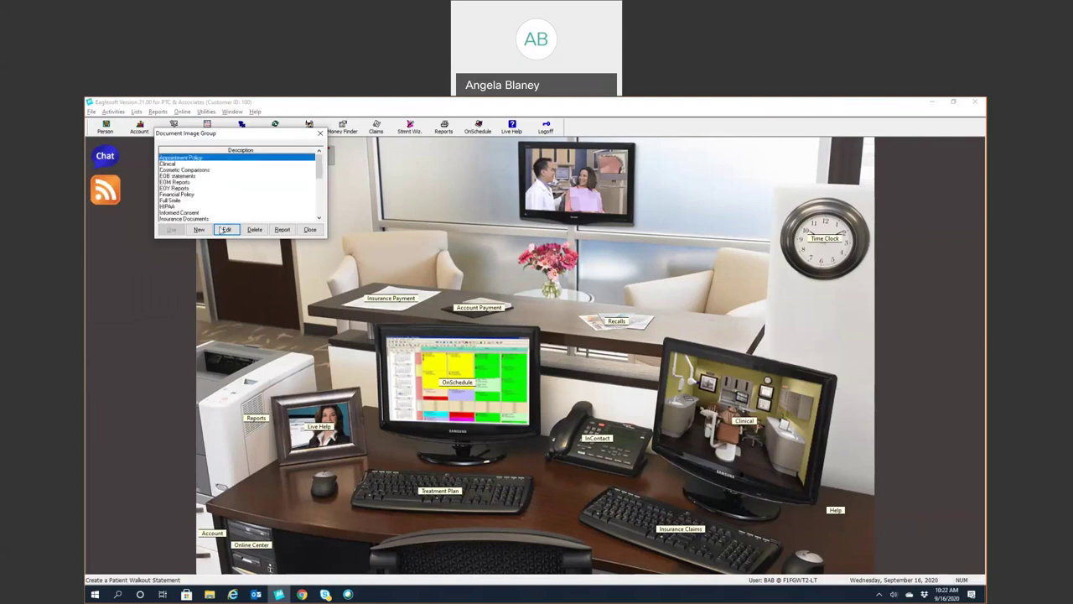
pyautogui.click(200, 230)
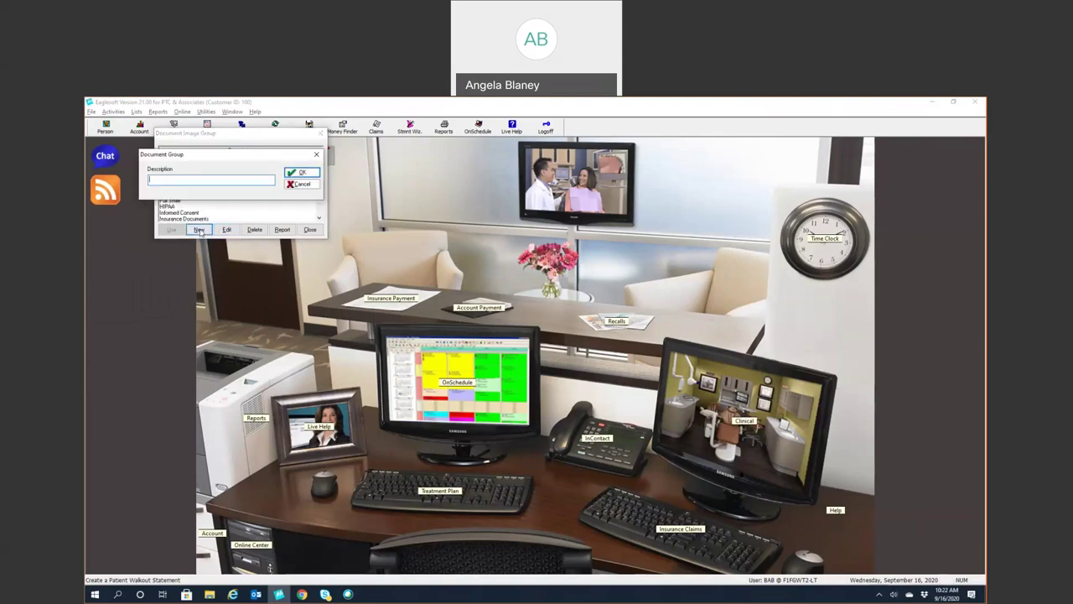
pyautogui.click(301, 183)
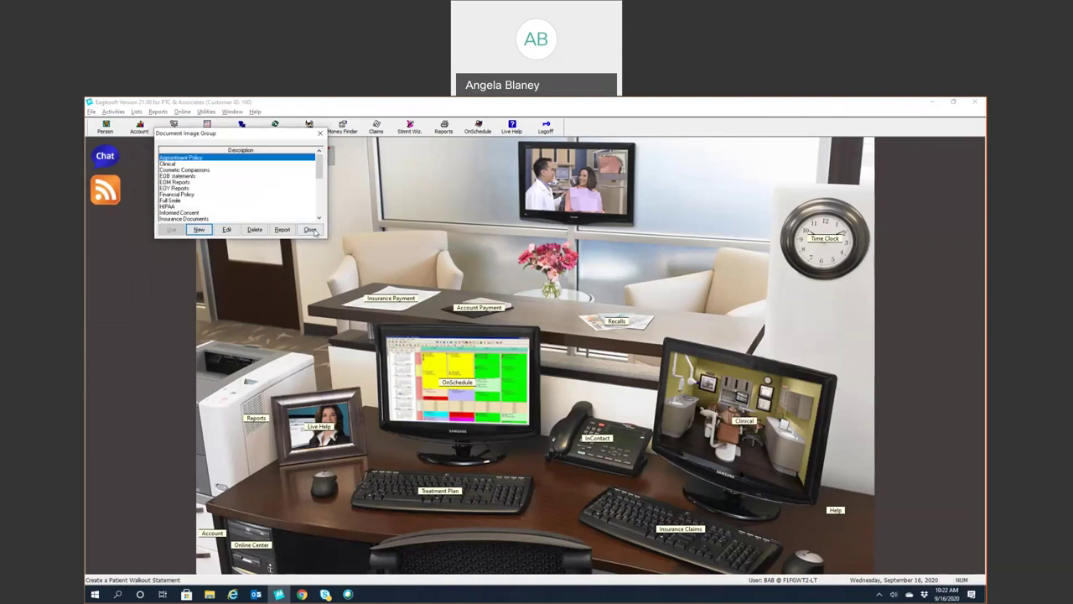
pyautogui.click(311, 230)
# Look through the AutoNotes List, view the blank New AutoNote form, and close both without creating a note
pyautogui.click(136, 111)
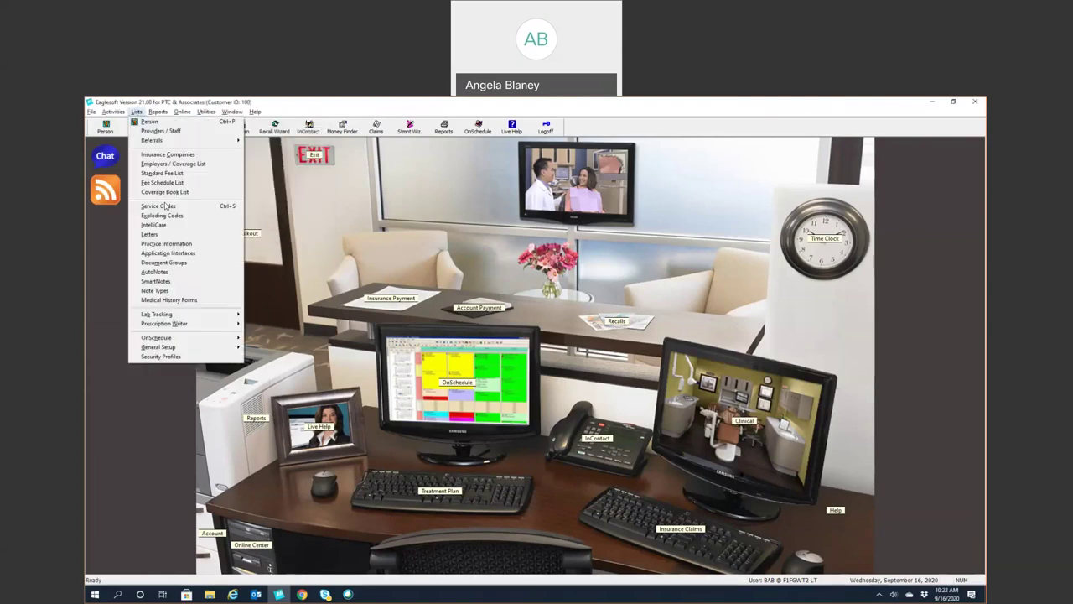
pyautogui.click(170, 273)
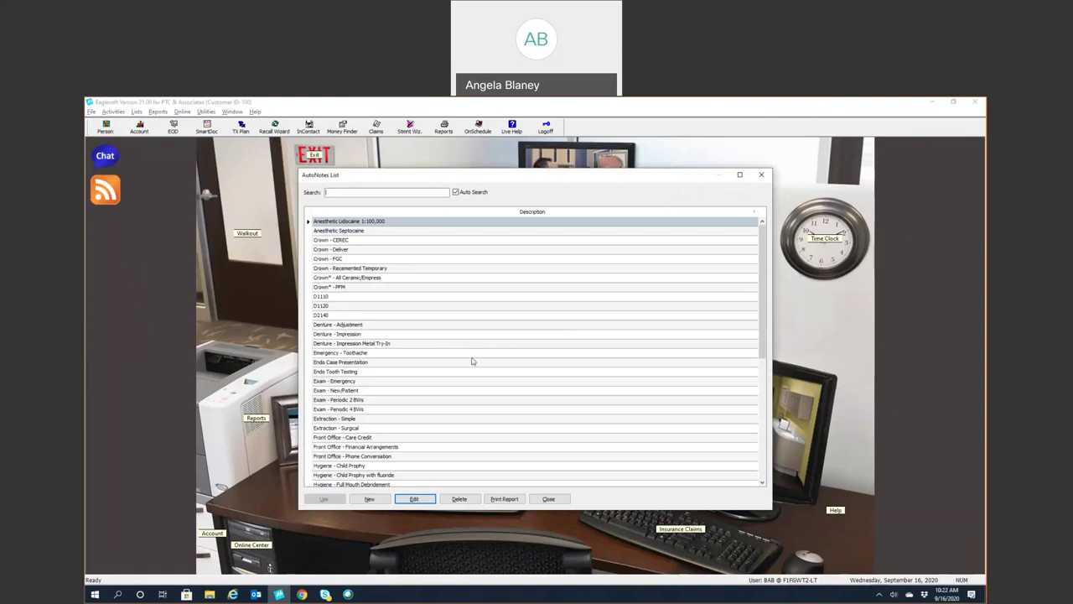
pyautogui.scroll(-2, 472, 361)
pyautogui.scroll(-6, 472, 360)
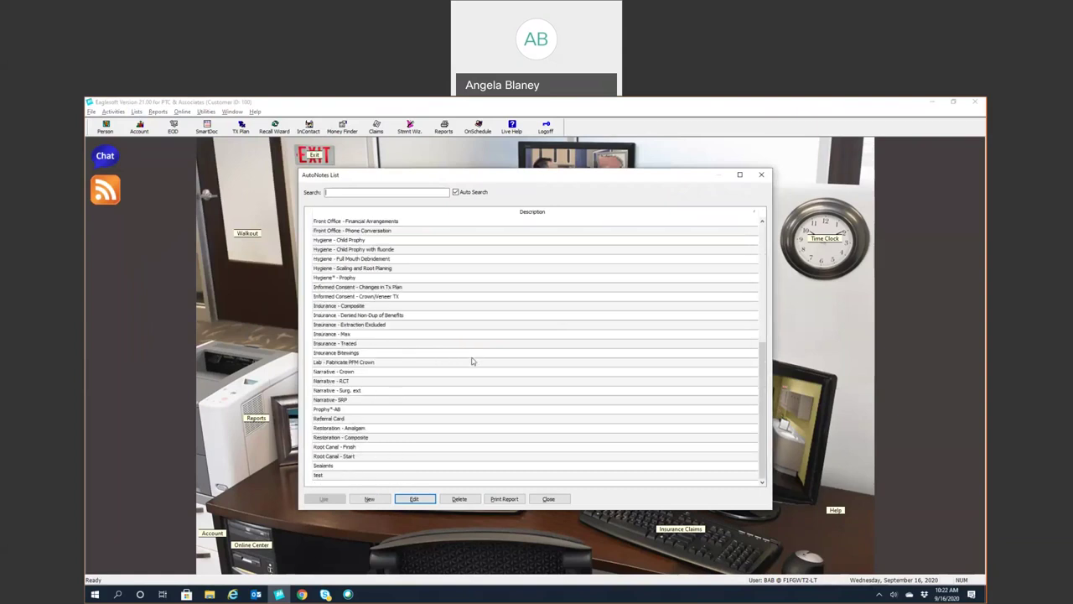
pyautogui.click(369, 499)
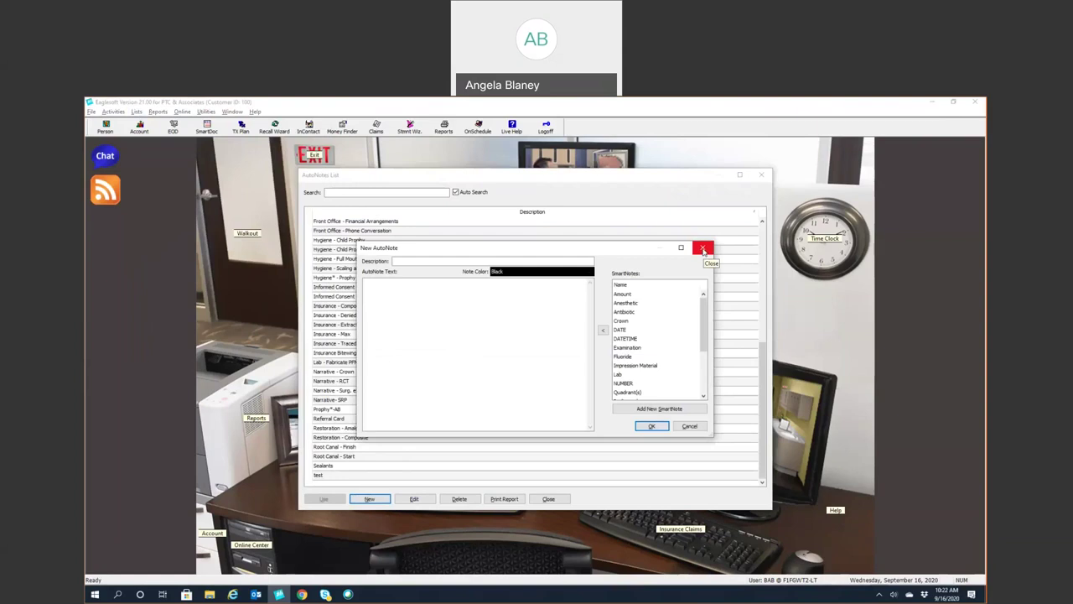
pyautogui.click(704, 249)
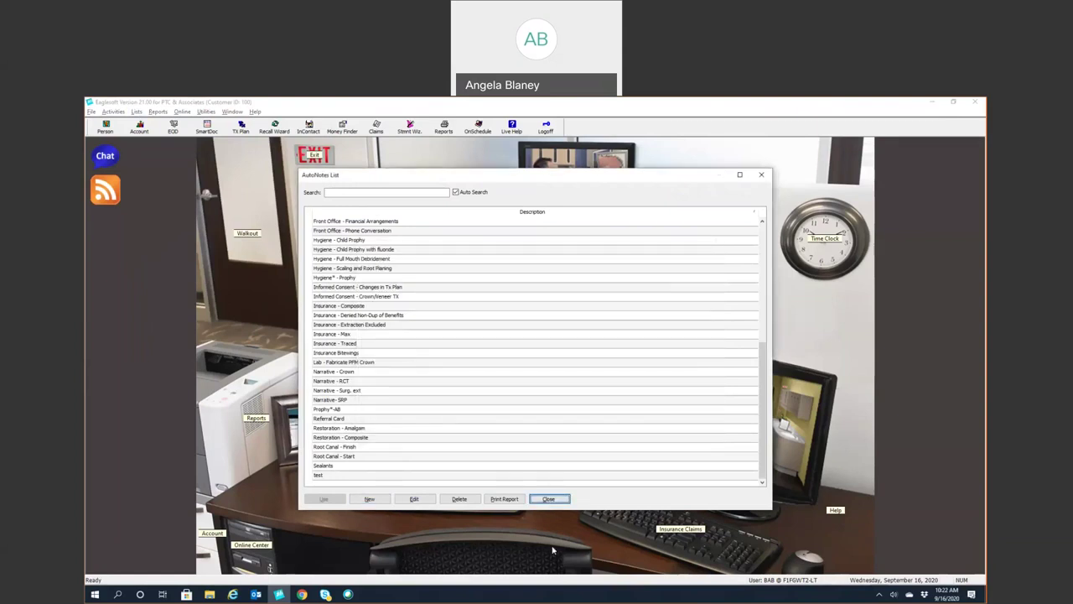
pyautogui.click(548, 500)
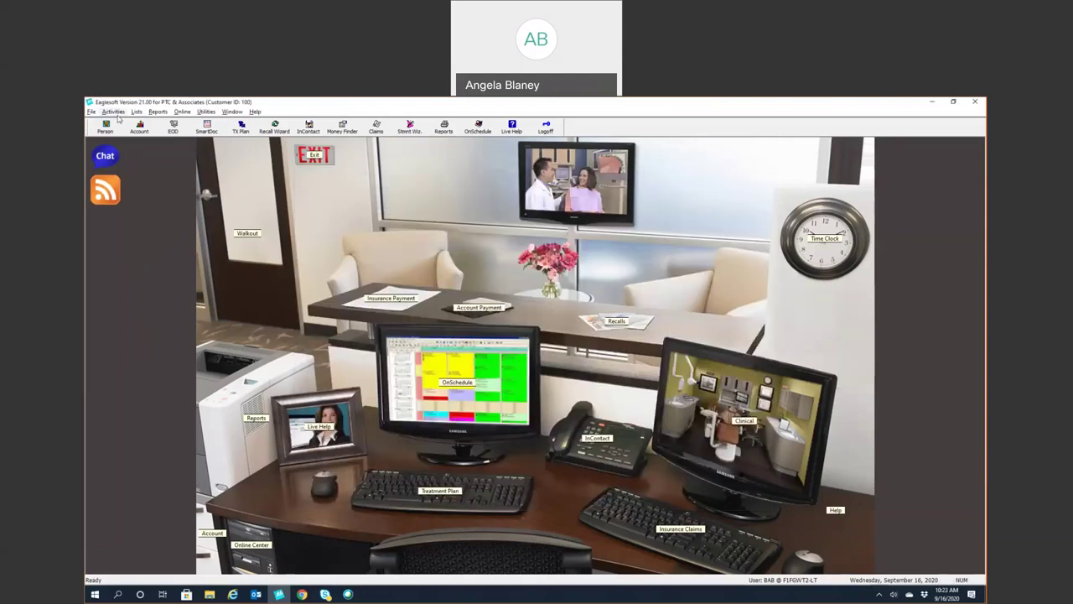
# Look through the SmartNotes List with its narratives and prompt texts, and close it without changes
pyautogui.click(136, 112)
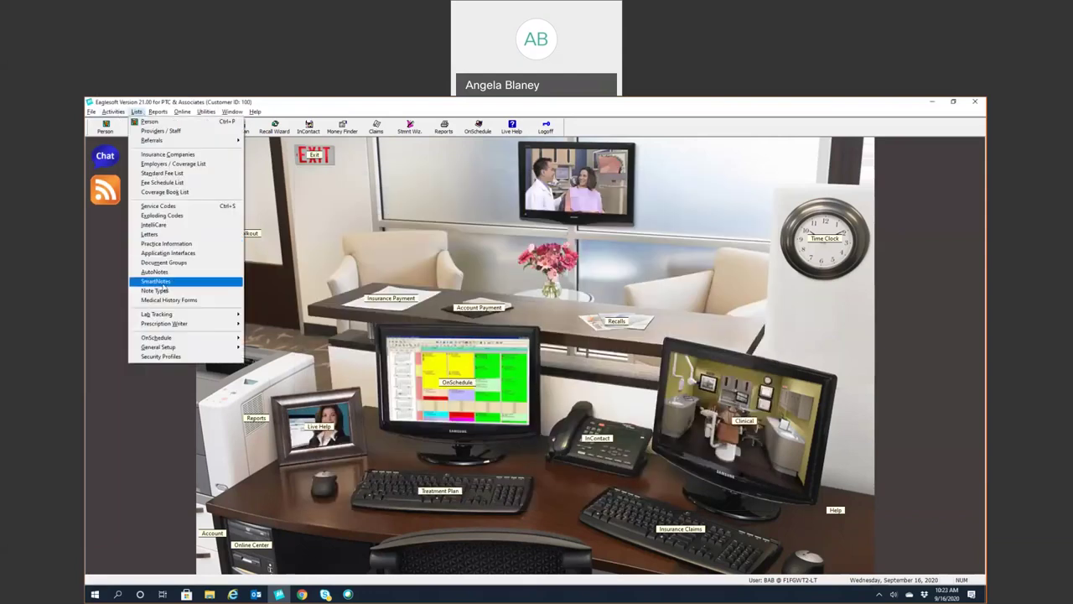
pyautogui.click(159, 280)
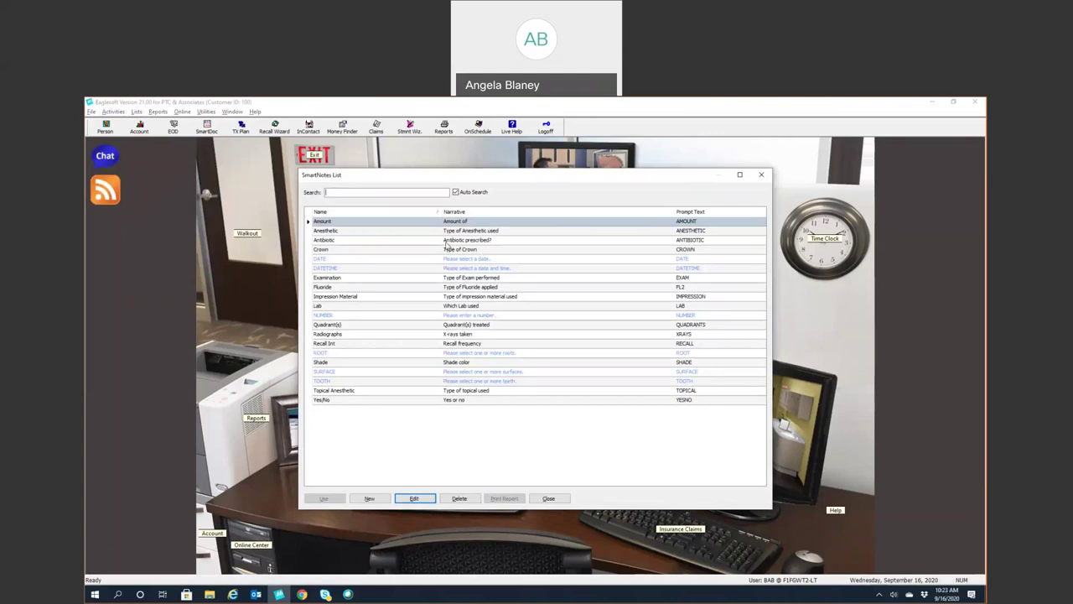
pyautogui.click(549, 498)
# Review the forms in the Medical History Forms List and close it without changes
pyautogui.click(136, 112)
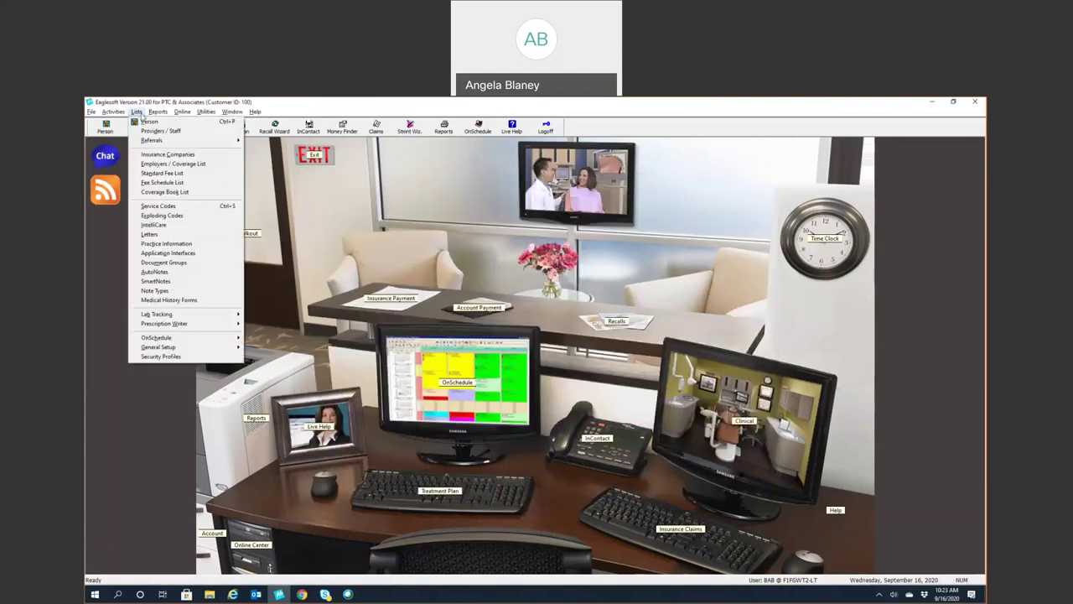
pyautogui.click(164, 300)
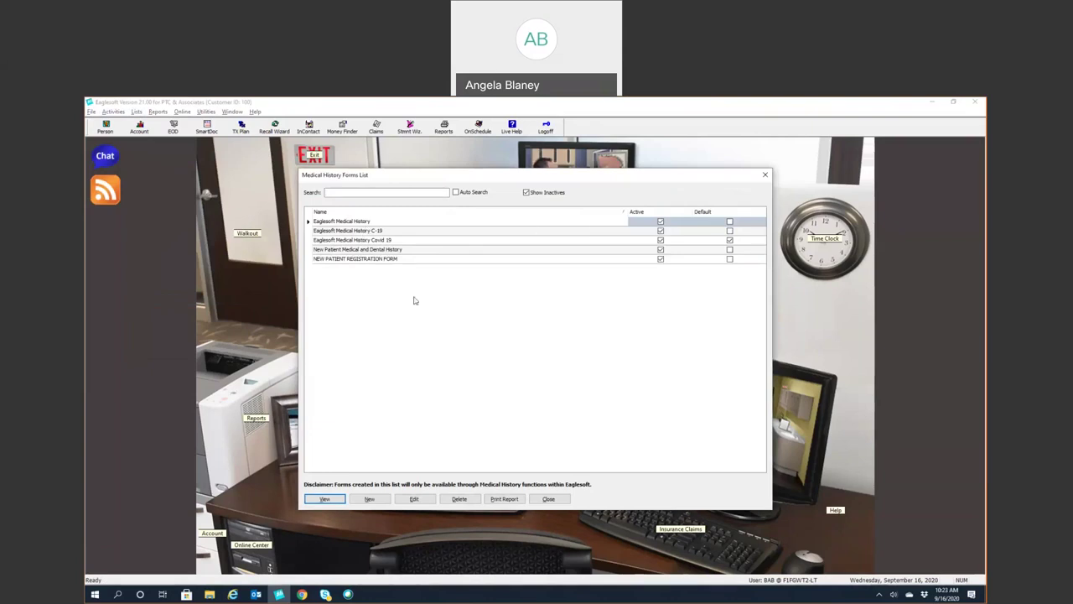
pyautogui.click(560, 501)
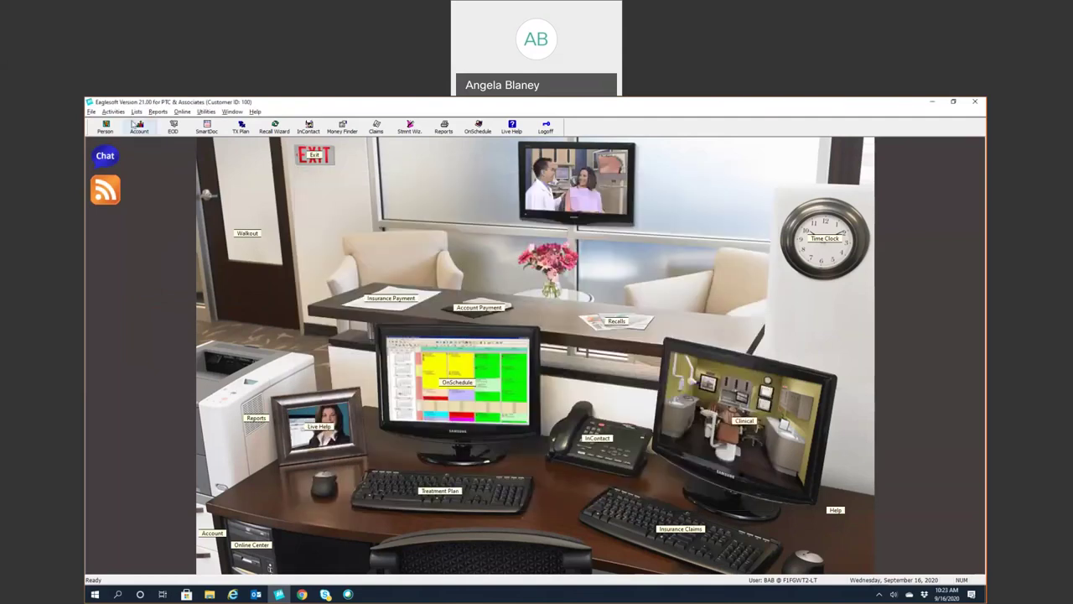
# View the Laboratory List under Lab Tracking and close it without changes
pyautogui.click(136, 112)
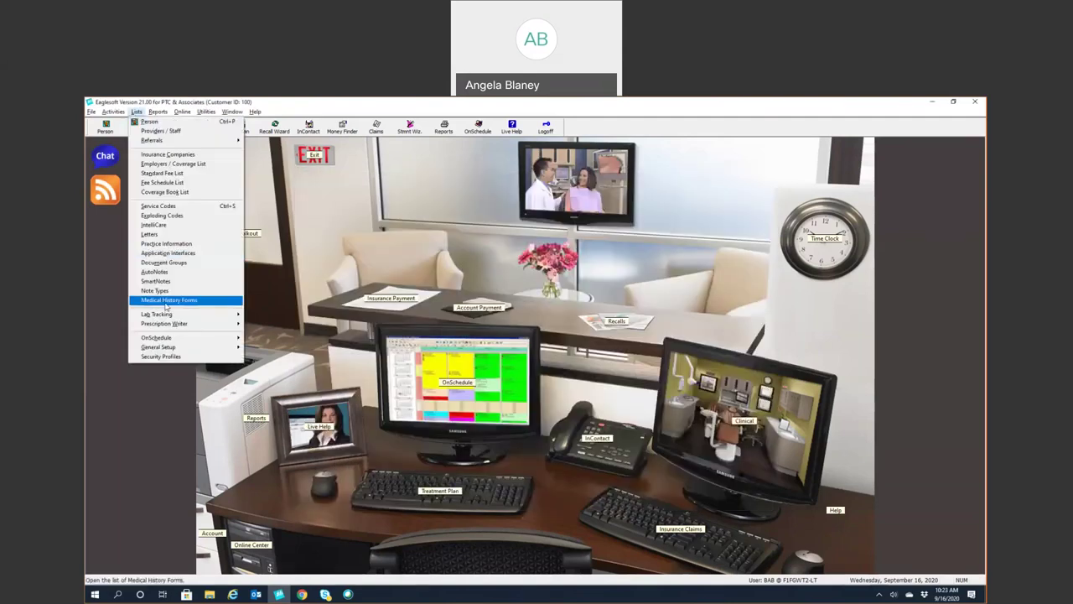
pyautogui.moveTo(168, 313)
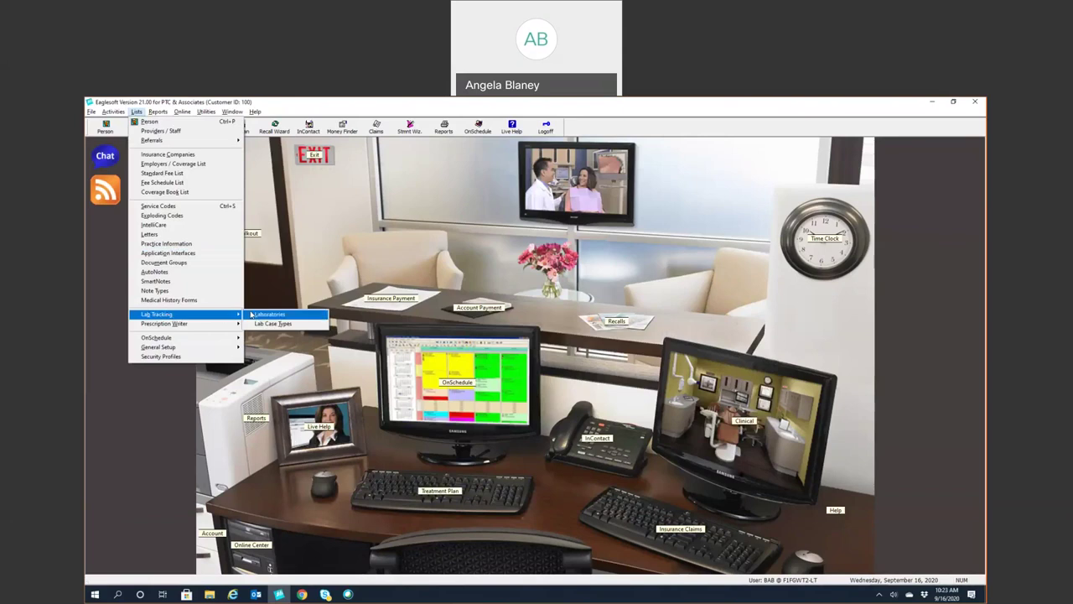
pyautogui.click(252, 314)
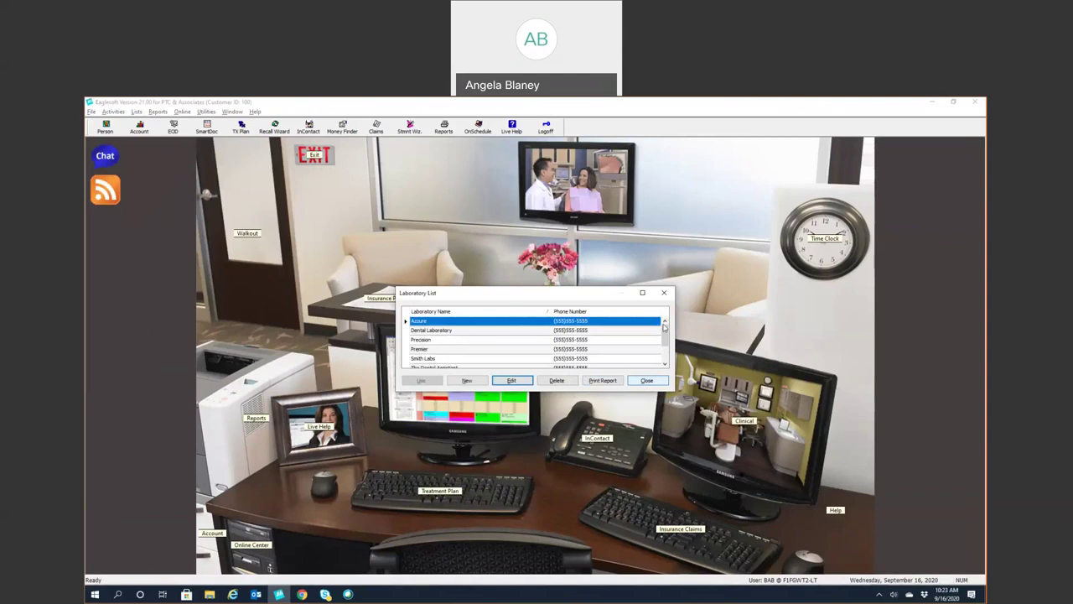
pyautogui.click(646, 381)
# View the OnSchedule list of office chairs and locations, and close it without changes
pyautogui.click(137, 112)
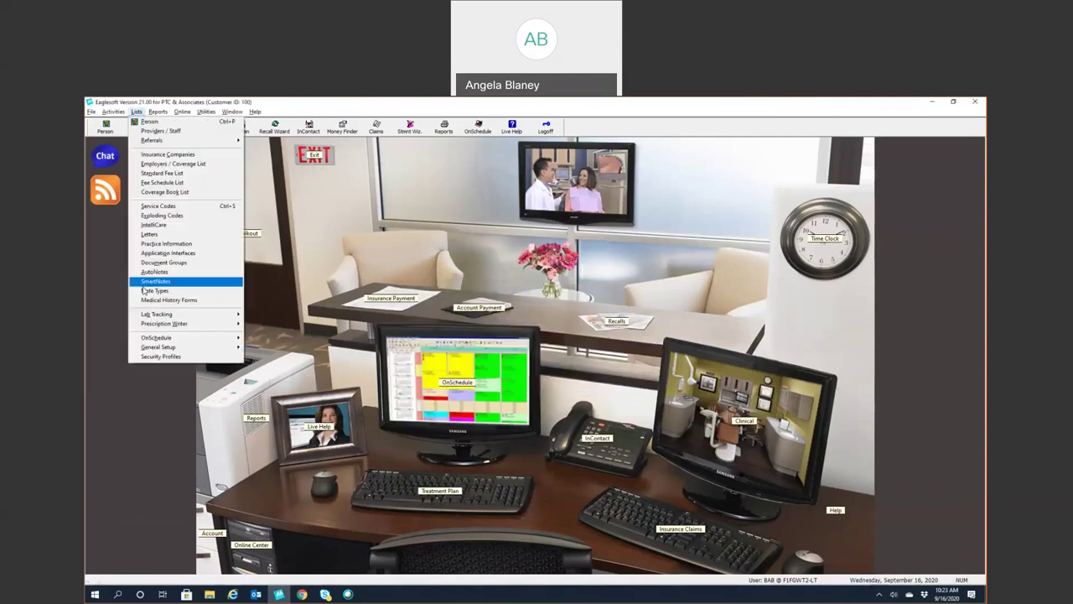
pyautogui.moveTo(157, 326)
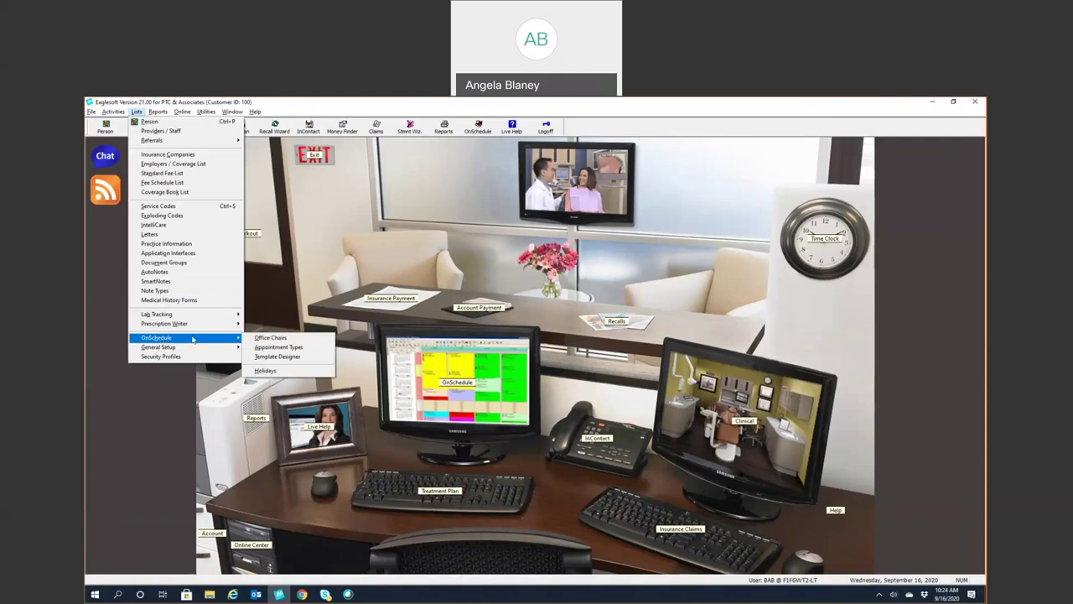
pyautogui.click(207, 337)
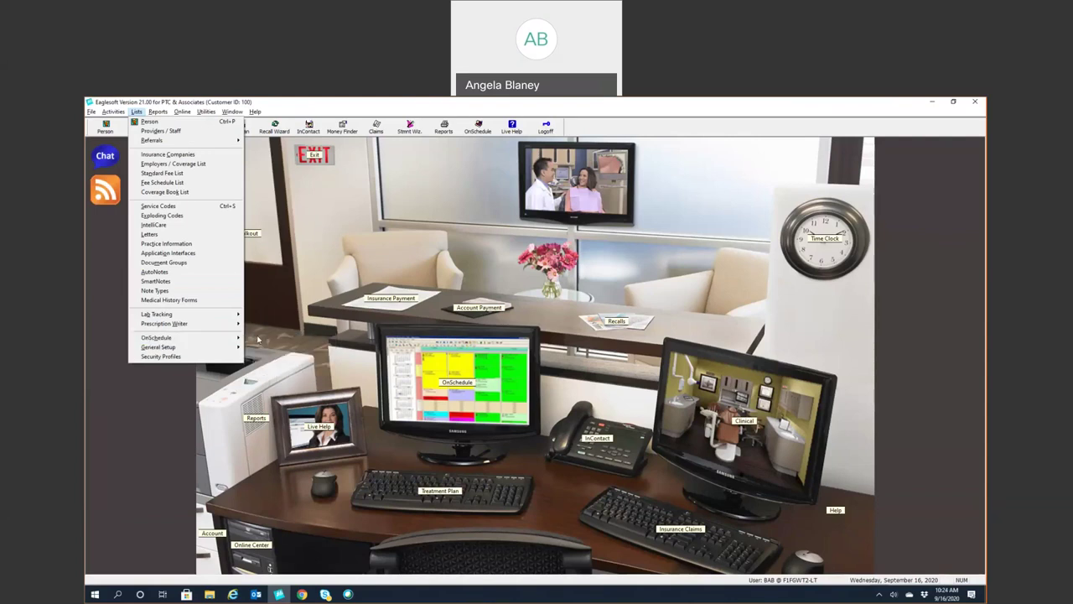
pyautogui.click(170, 102)
pyautogui.click(135, 112)
pyautogui.moveTo(163, 339)
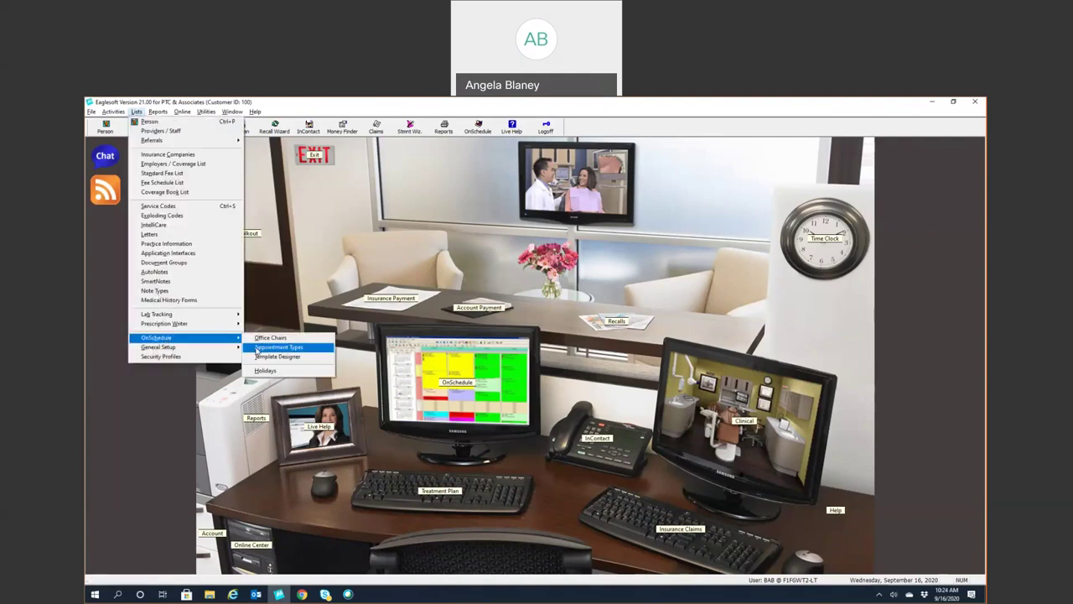
pyautogui.click(260, 337)
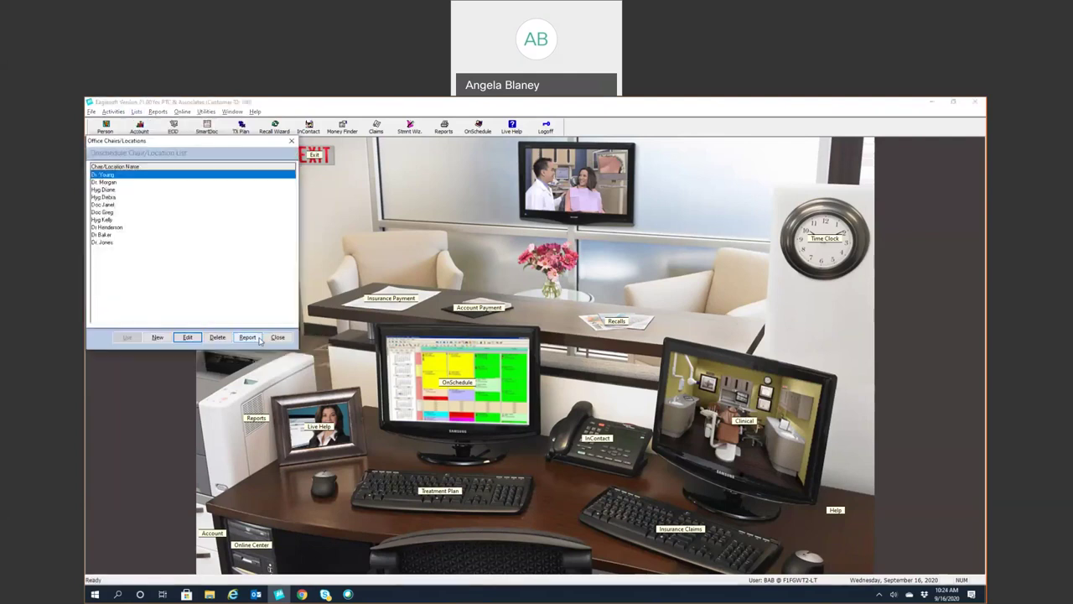
pyautogui.click(268, 337)
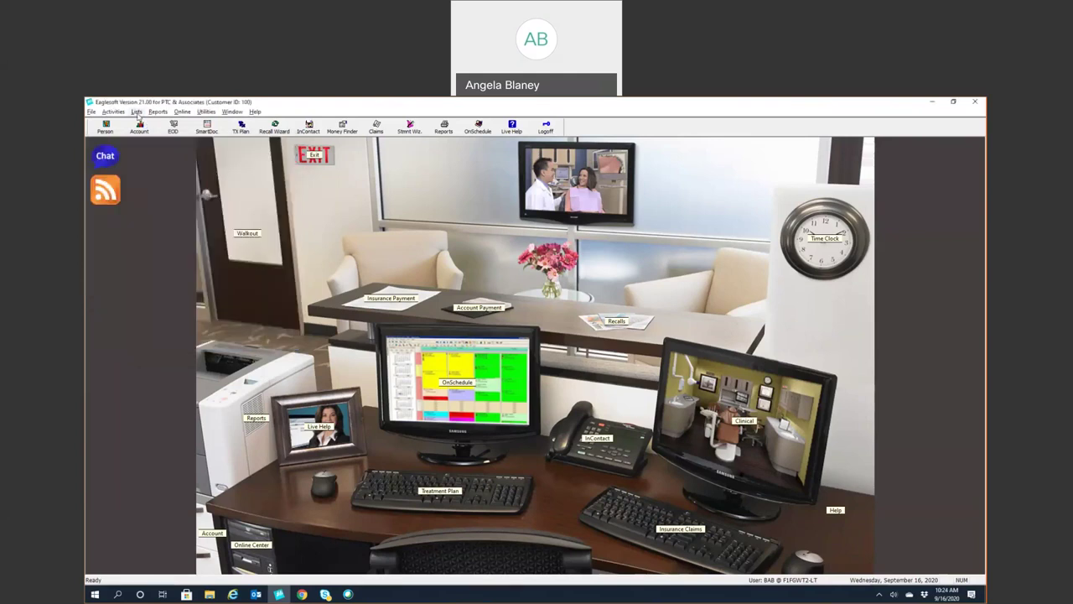
# Look through the Payment Types List in the general setup lists and close it without changes
pyautogui.click(136, 111)
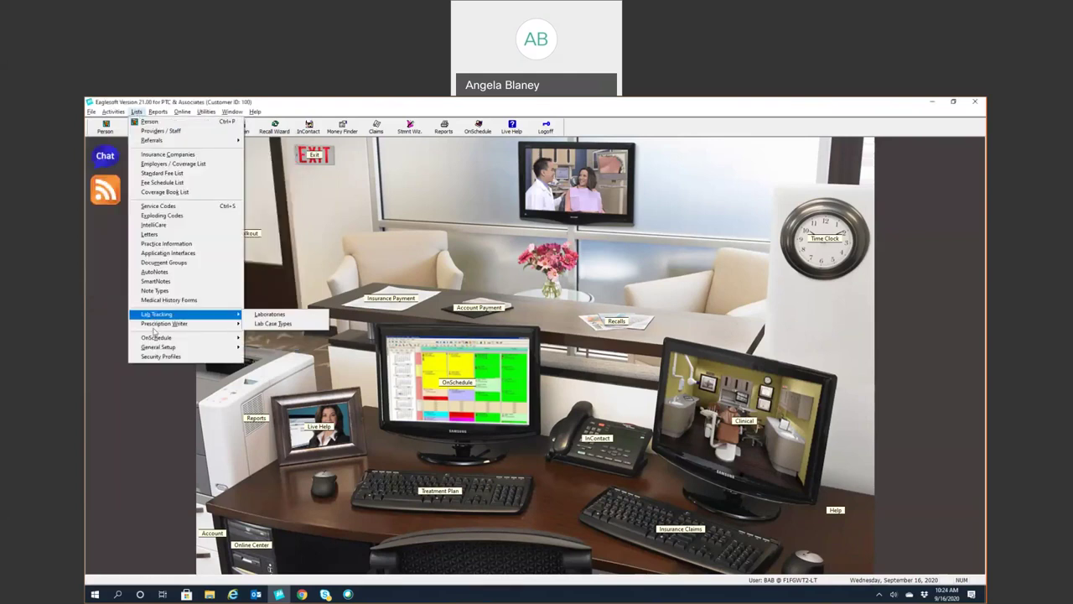
pyautogui.moveTo(157, 347)
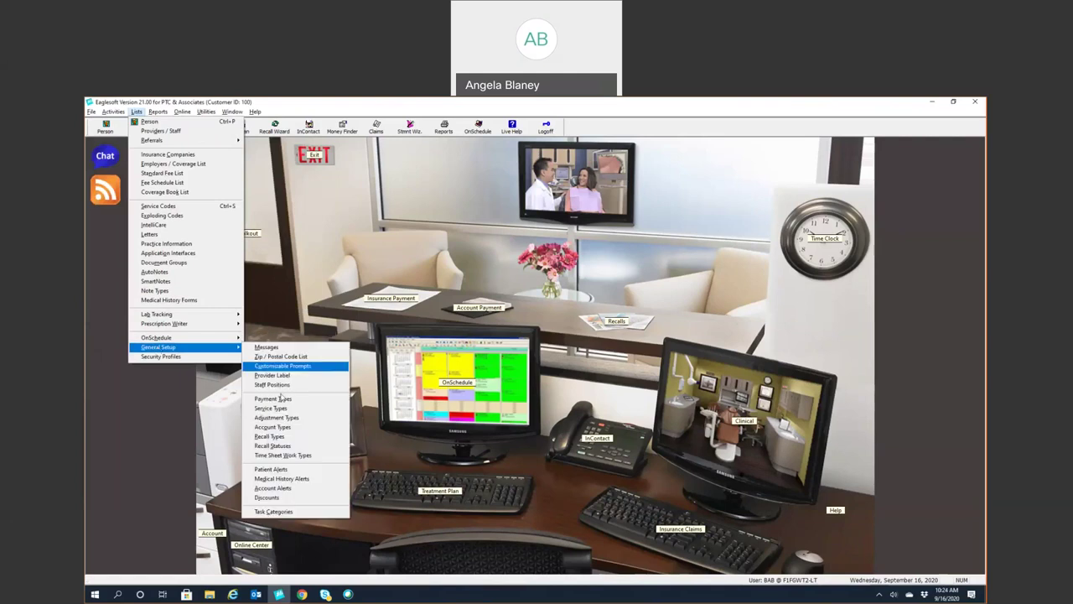
pyautogui.click(277, 398)
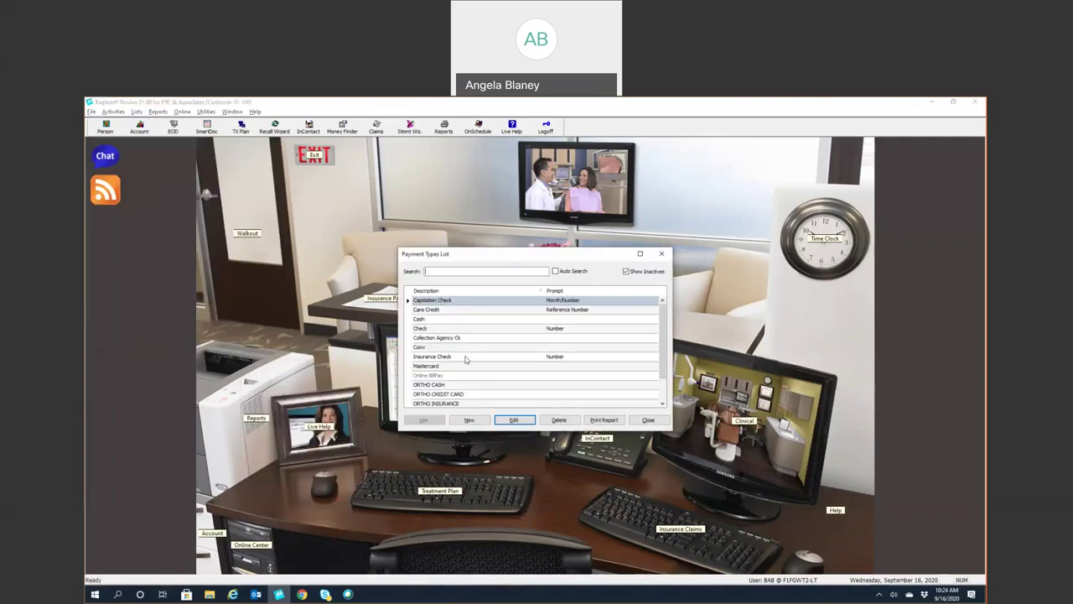
pyautogui.scroll(-1, 465, 359)
pyautogui.click(648, 419)
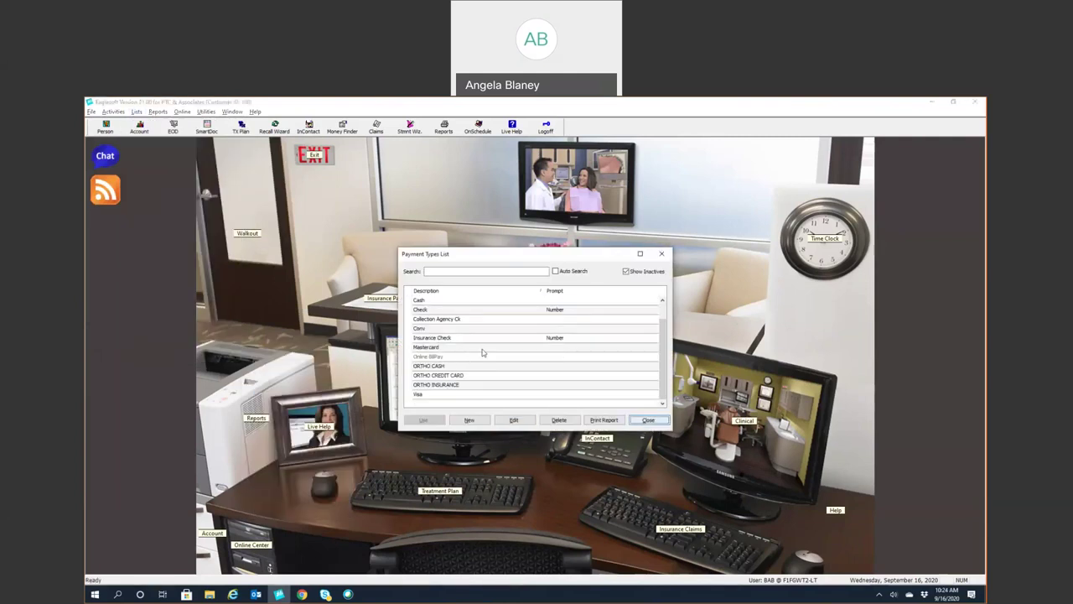
pyautogui.click(136, 111)
pyautogui.click(151, 122)
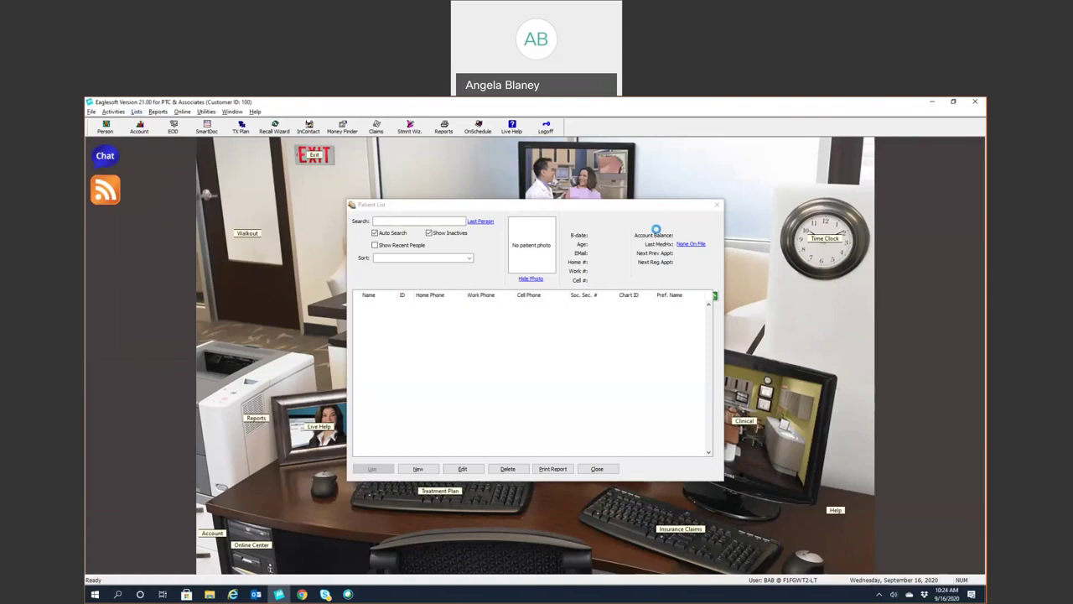
pyautogui.click(717, 204)
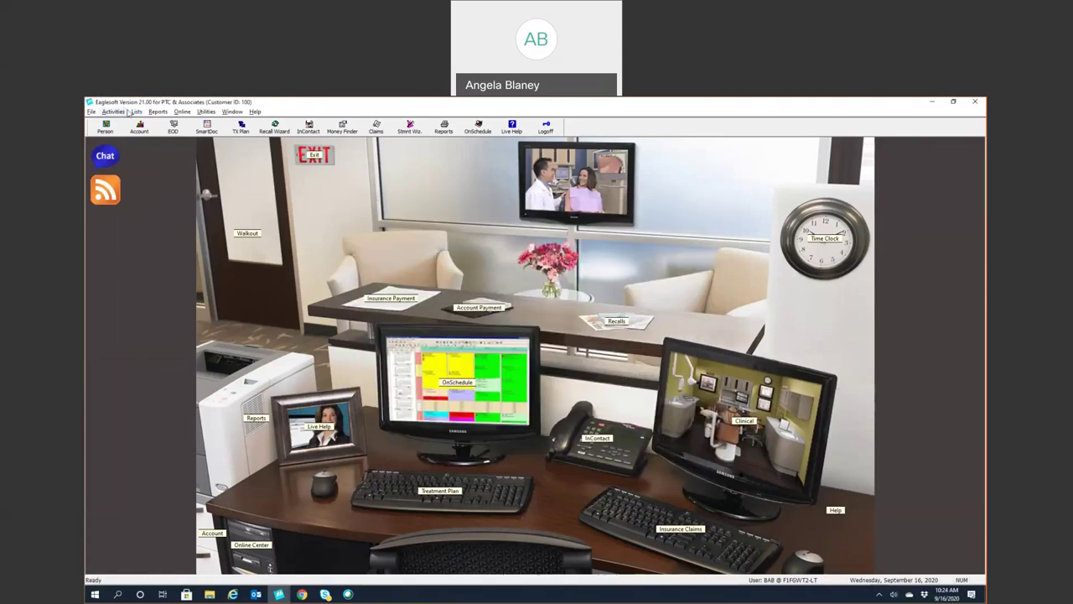
# Open the Patient Alert List from the general setup lists and look through its alerts
pyautogui.click(135, 111)
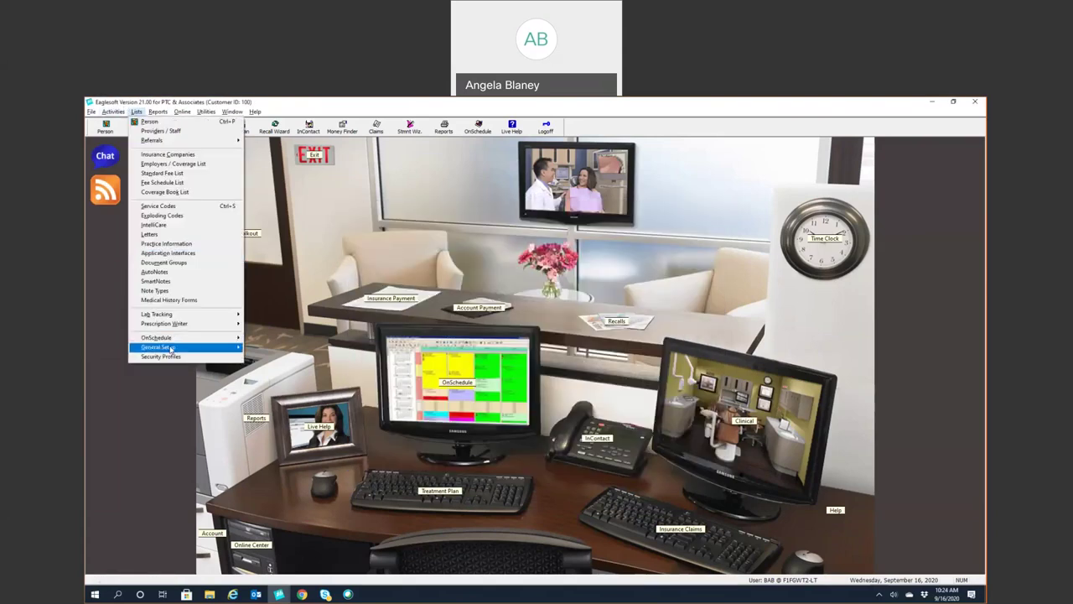
pyautogui.moveTo(185, 347)
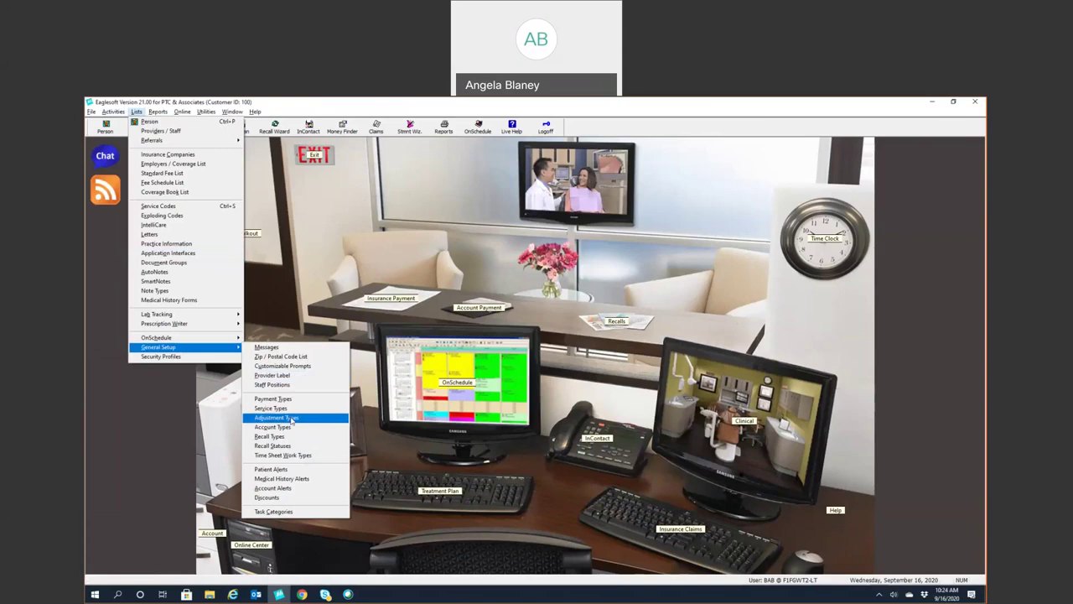
pyautogui.click(267, 473)
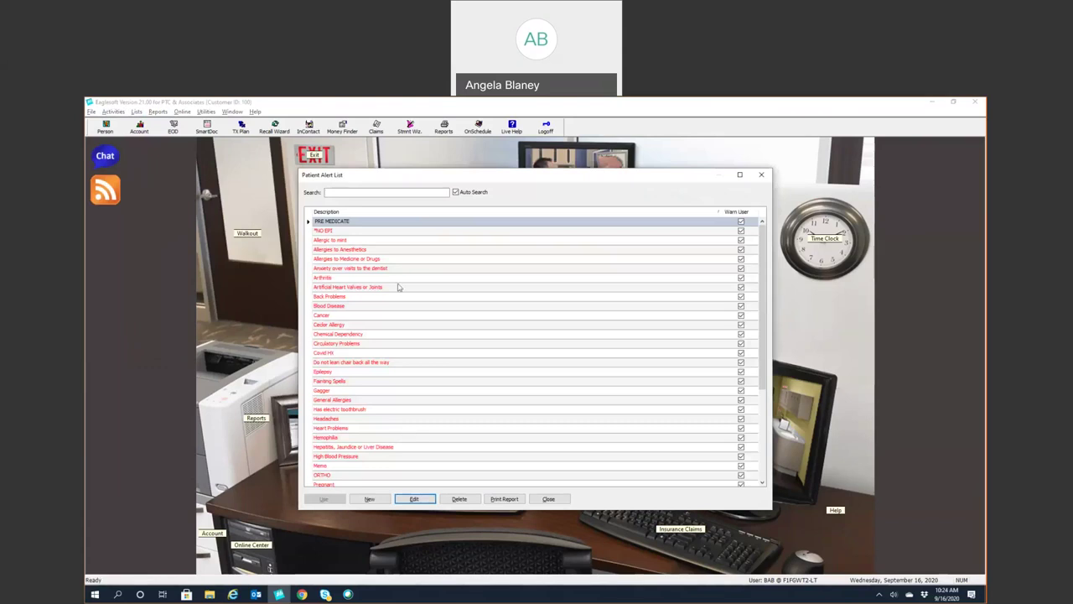
# View the blank New Patient Alert form and the available indicator images, and close the form and list without creating an alert
pyautogui.click(377, 501)
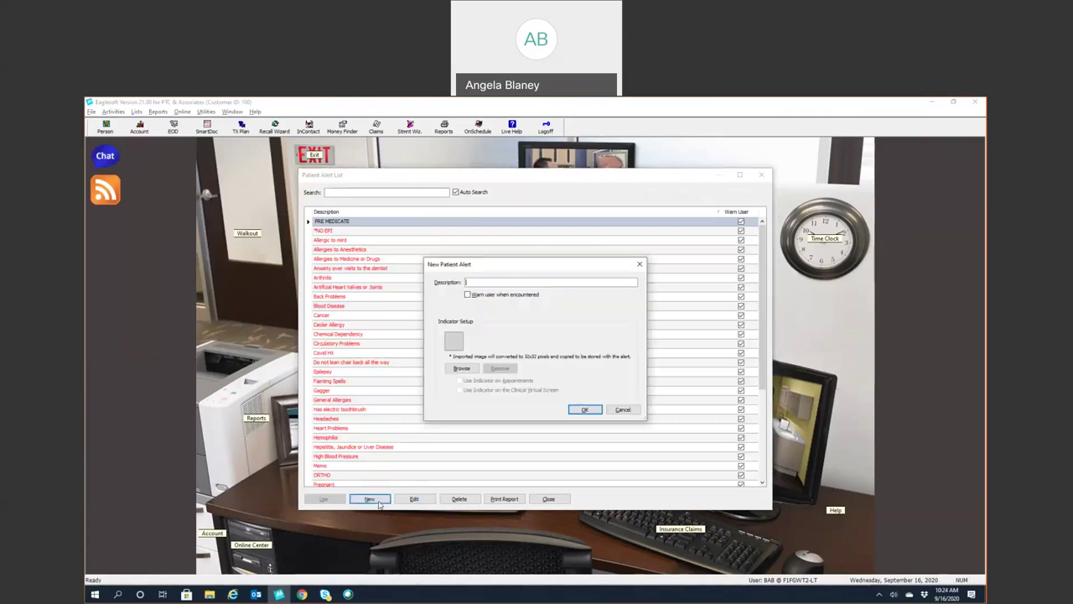
pyautogui.click(464, 370)
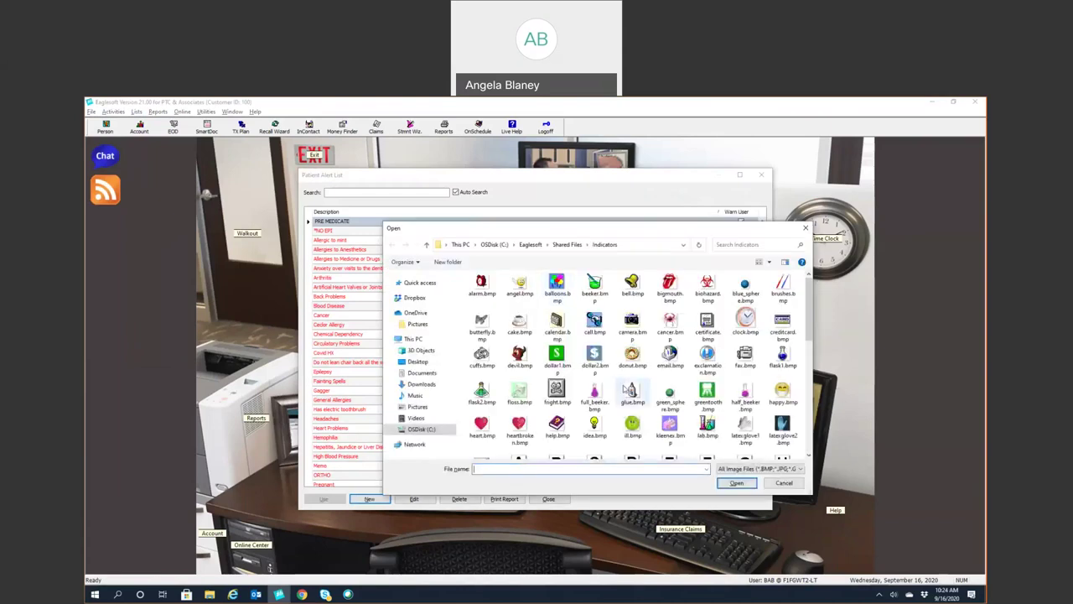
pyautogui.scroll(3, 632, 369)
pyautogui.doubleClick(632, 332)
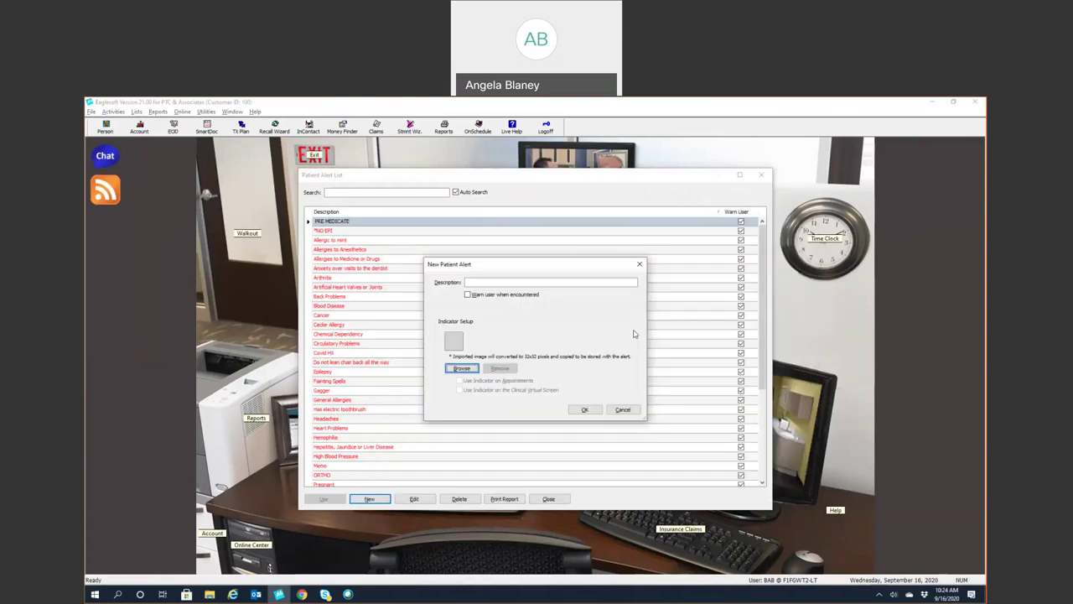
pyautogui.click(622, 409)
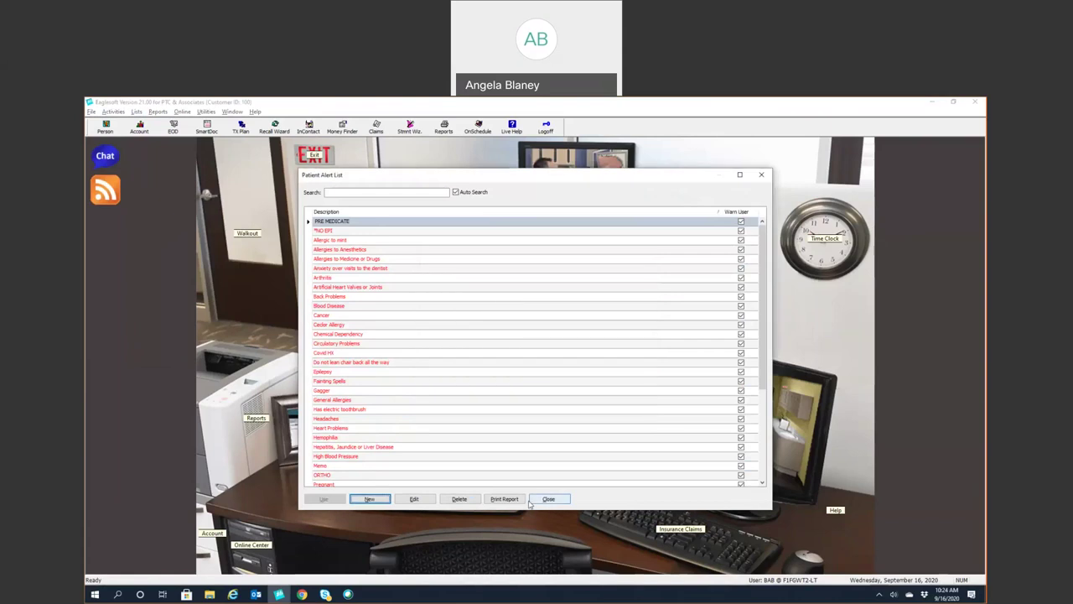
pyautogui.click(549, 499)
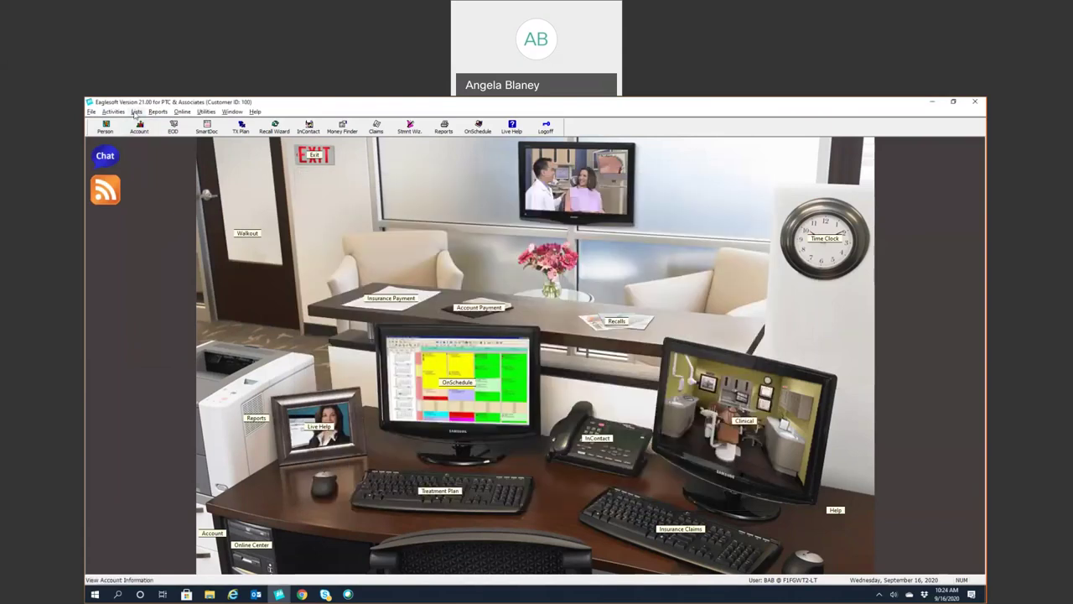
# View the Discounts List in the general setup lists and close it without changes
pyautogui.click(136, 112)
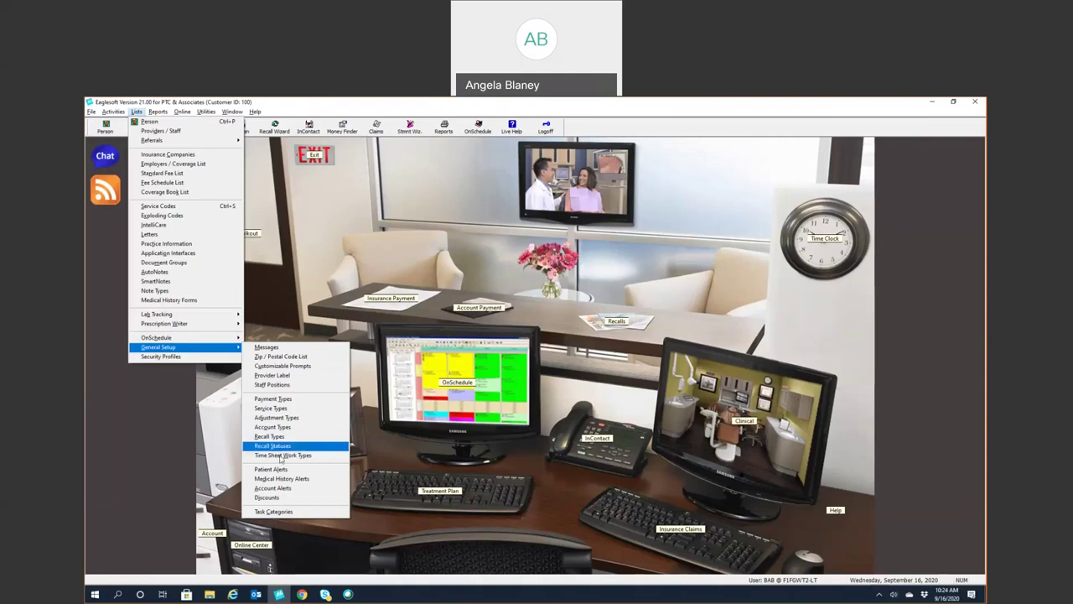
pyautogui.click(266, 497)
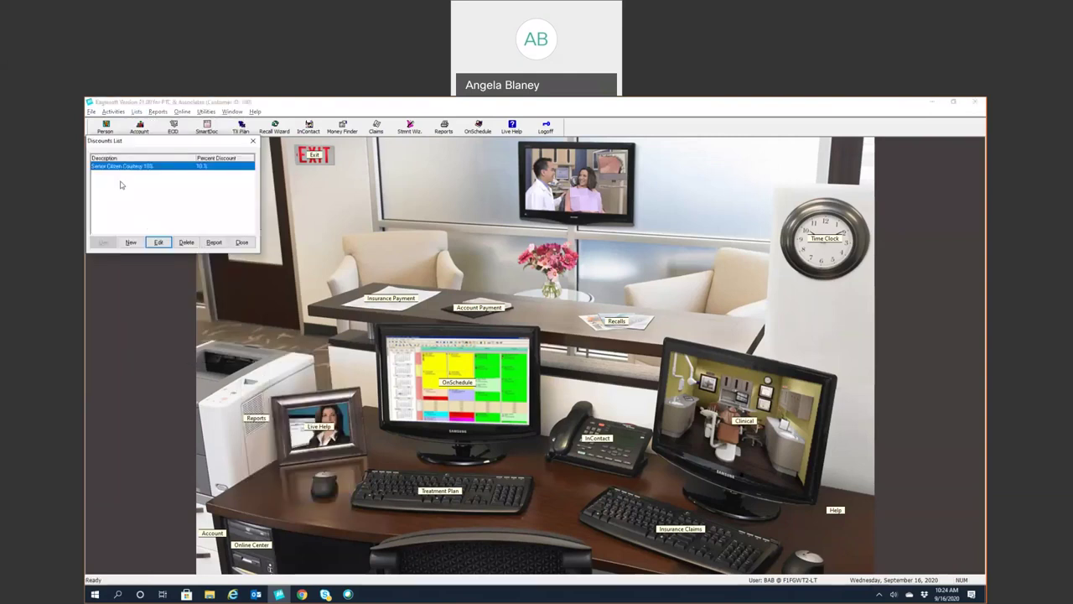
pyautogui.click(241, 242)
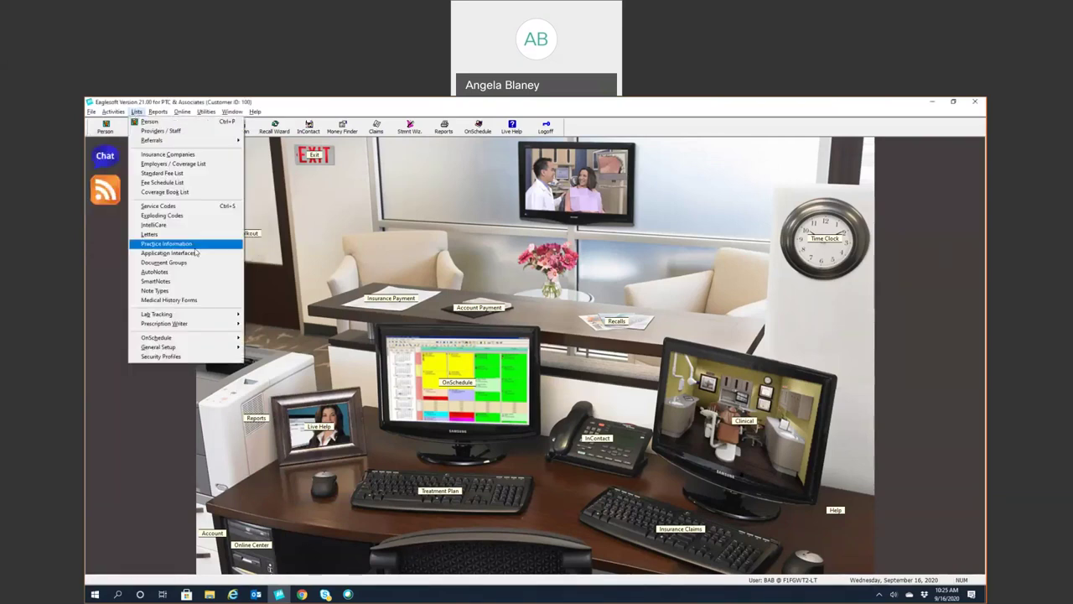
# Review the Security Profiles list and close it without changes
pyautogui.click(178, 357)
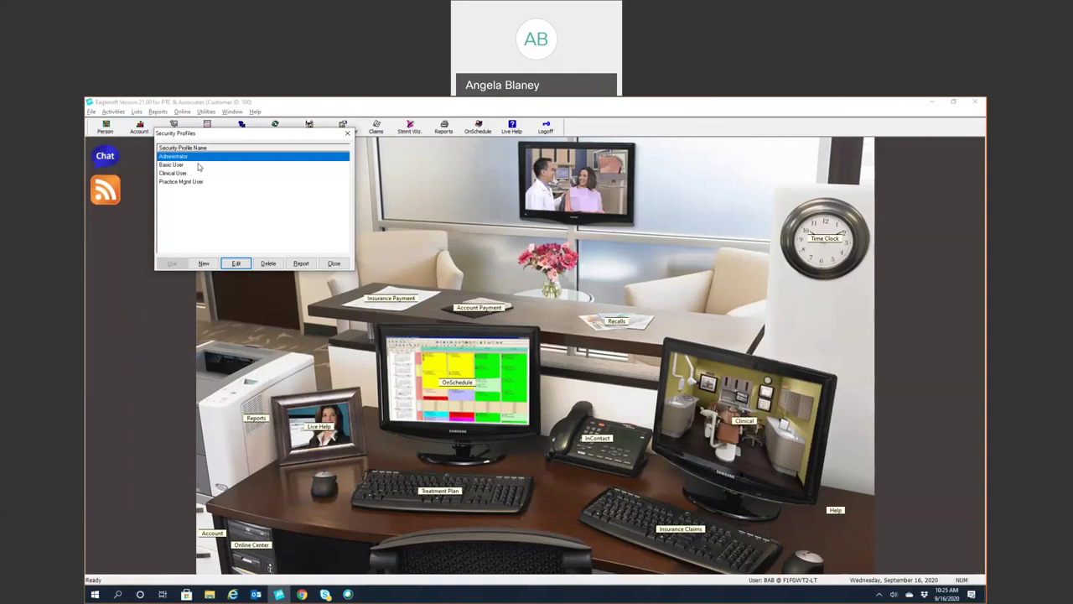
pyautogui.click(335, 264)
# Open the Report Listing showing all available reports
pyautogui.click(132, 111)
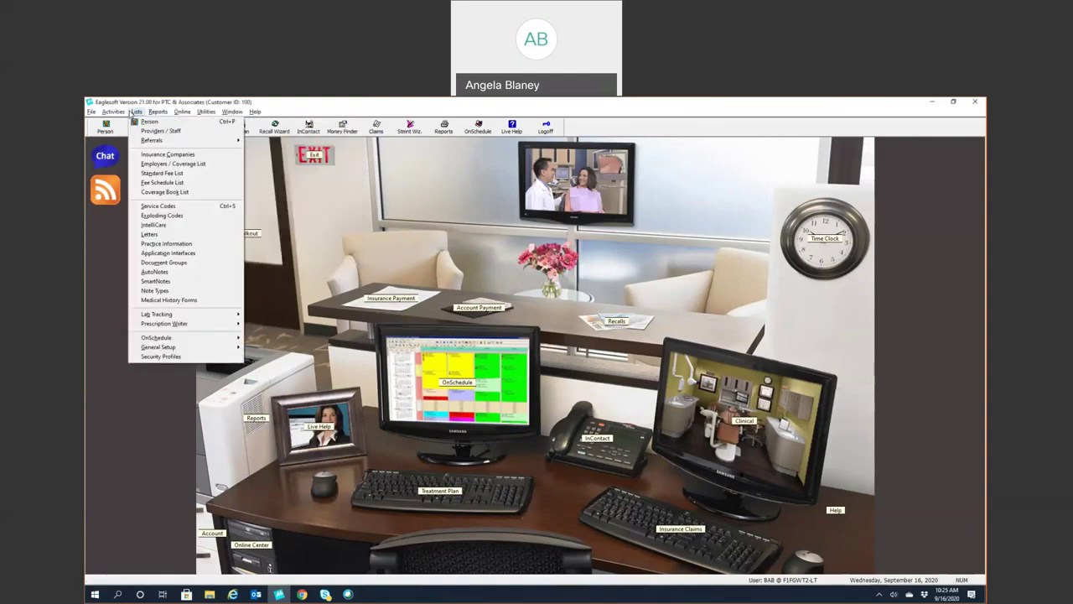
pyautogui.click(158, 112)
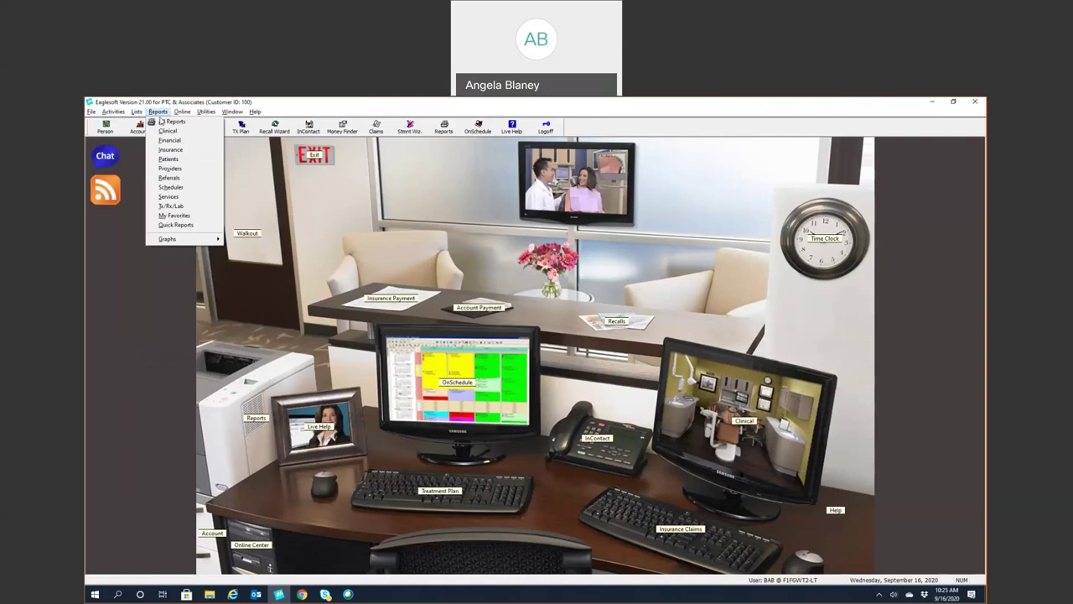
pyautogui.click(172, 122)
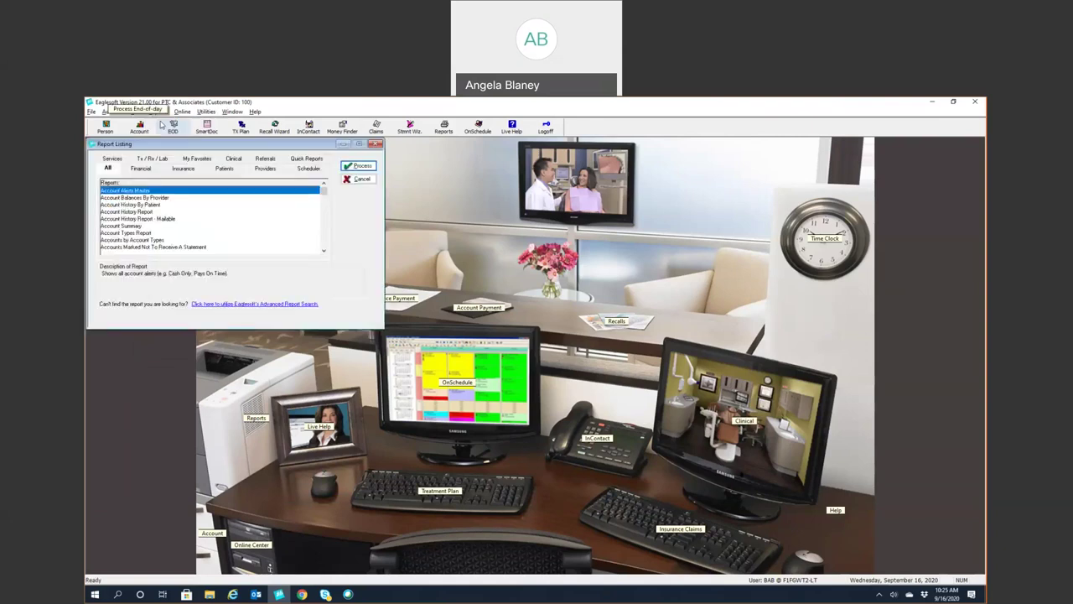
# Browse the Report Listing's Financial, Insurance, My Favorites, Quick Reports and All categories
pyautogui.click(135, 168)
pyautogui.click(180, 169)
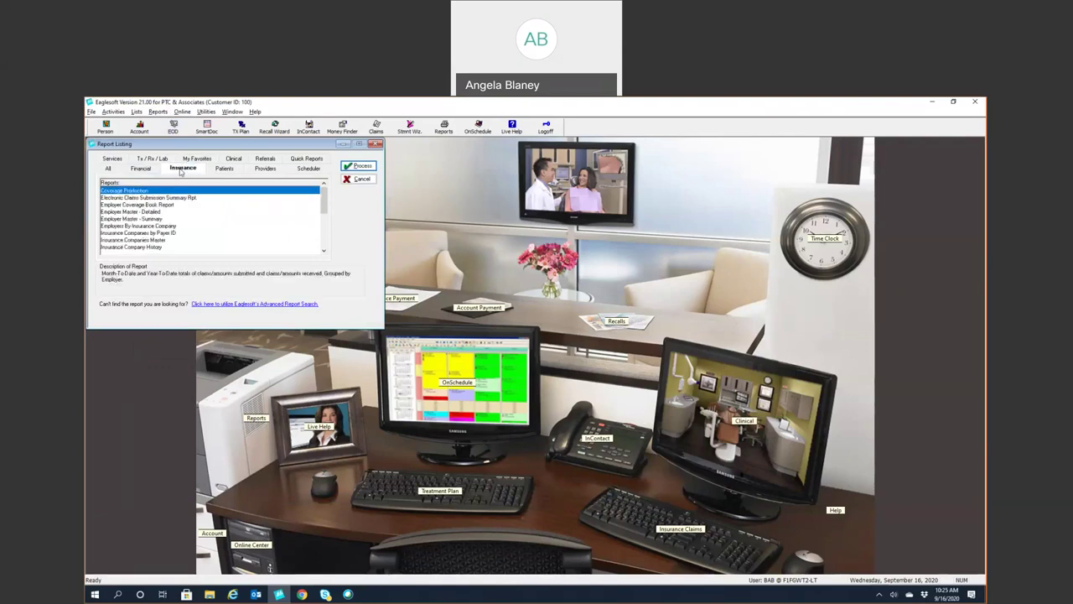
pyautogui.click(201, 160)
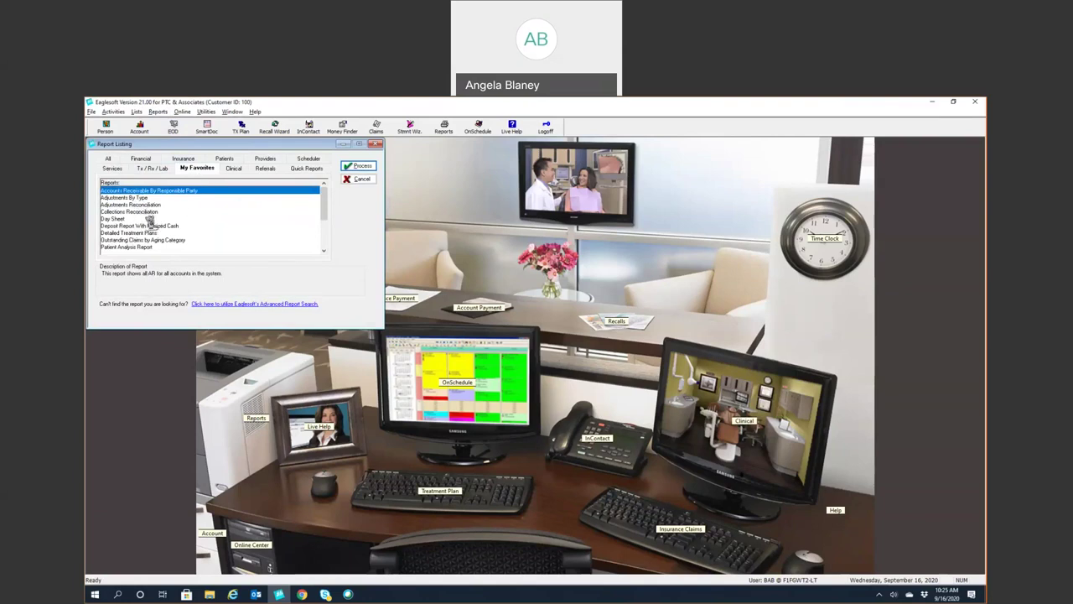
pyautogui.scroll(-3, 151, 222)
pyautogui.scroll(3, 150, 223)
pyautogui.click(306, 168)
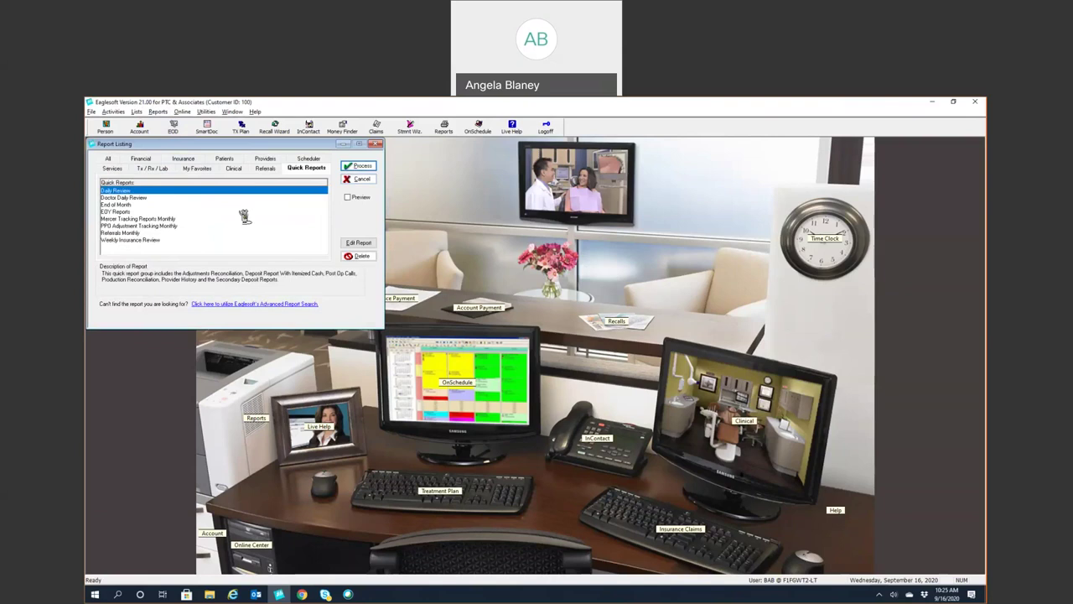
pyautogui.click(118, 160)
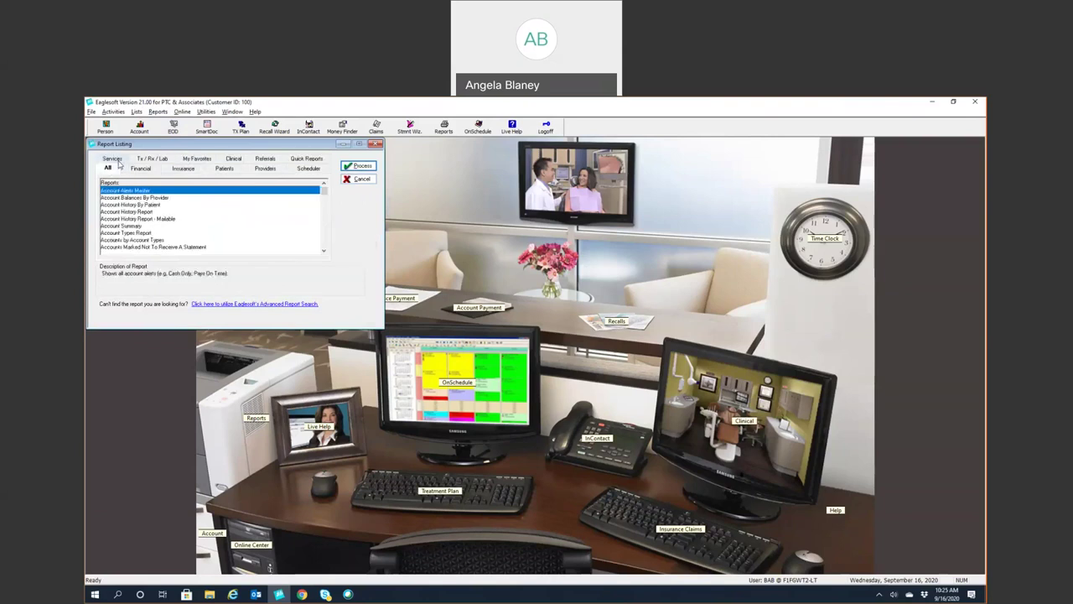
# Preview the Accounts Receivable By Responsible Party report from the Financial category
pyautogui.click(142, 169)
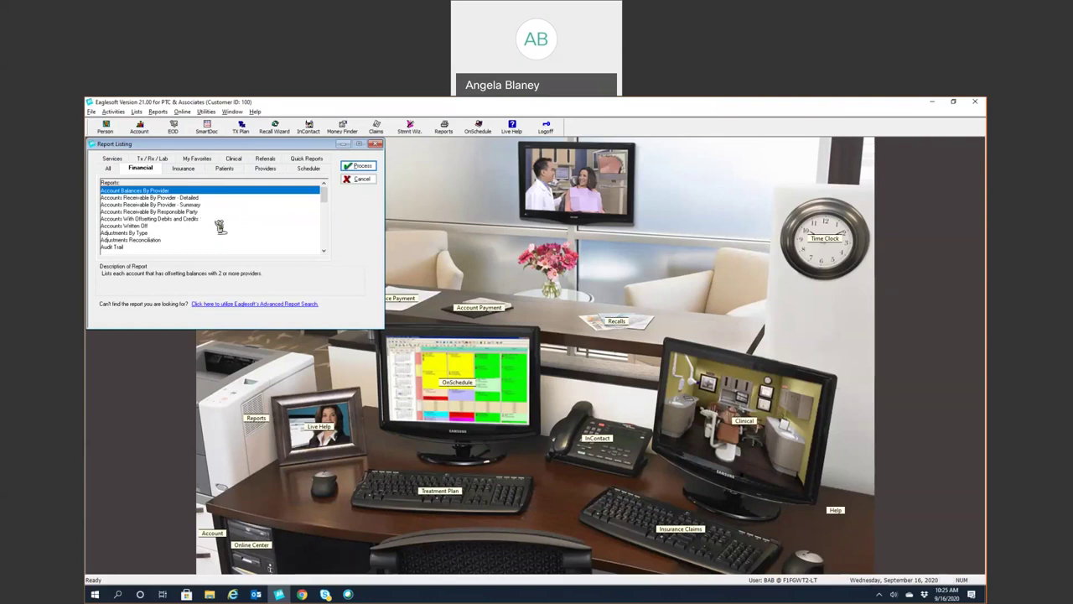
pyautogui.click(196, 211)
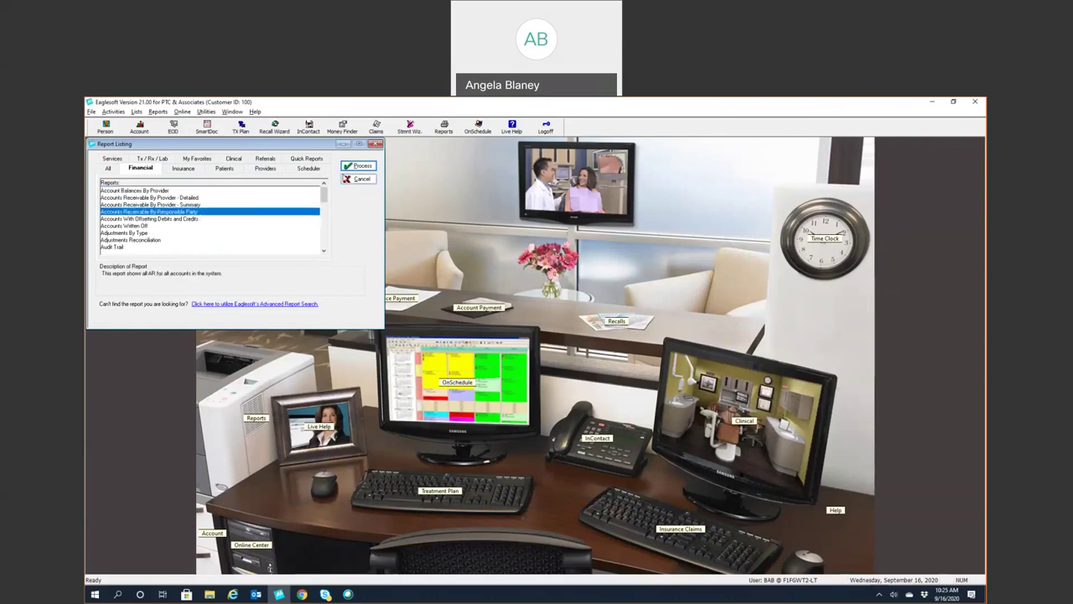
pyautogui.click(358, 167)
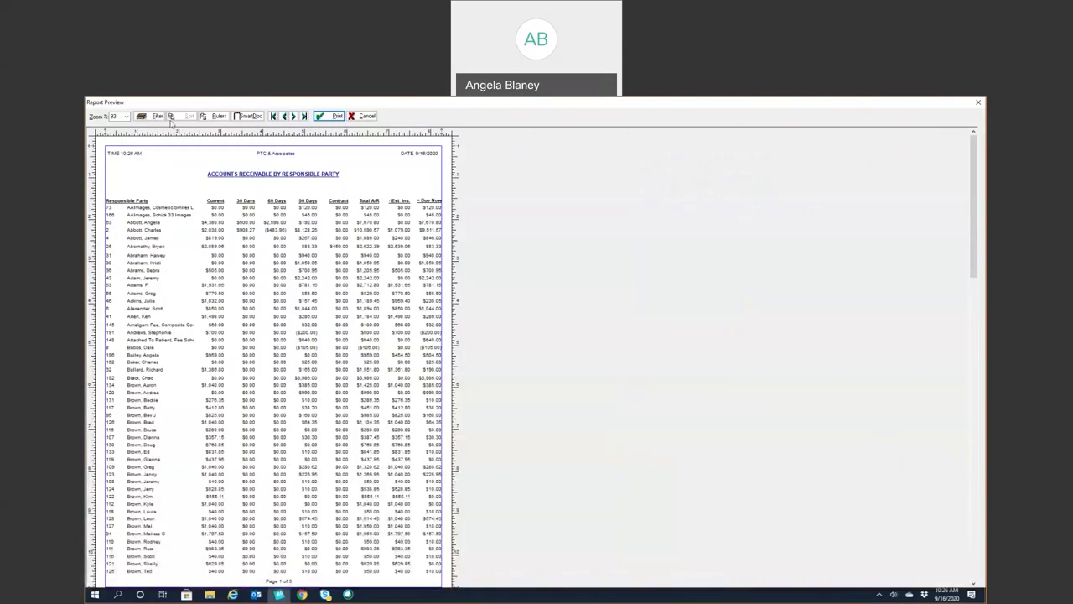
# View the report's Account Criteria filter options without changes, and close the preview and the Report Listing
pyautogui.click(160, 117)
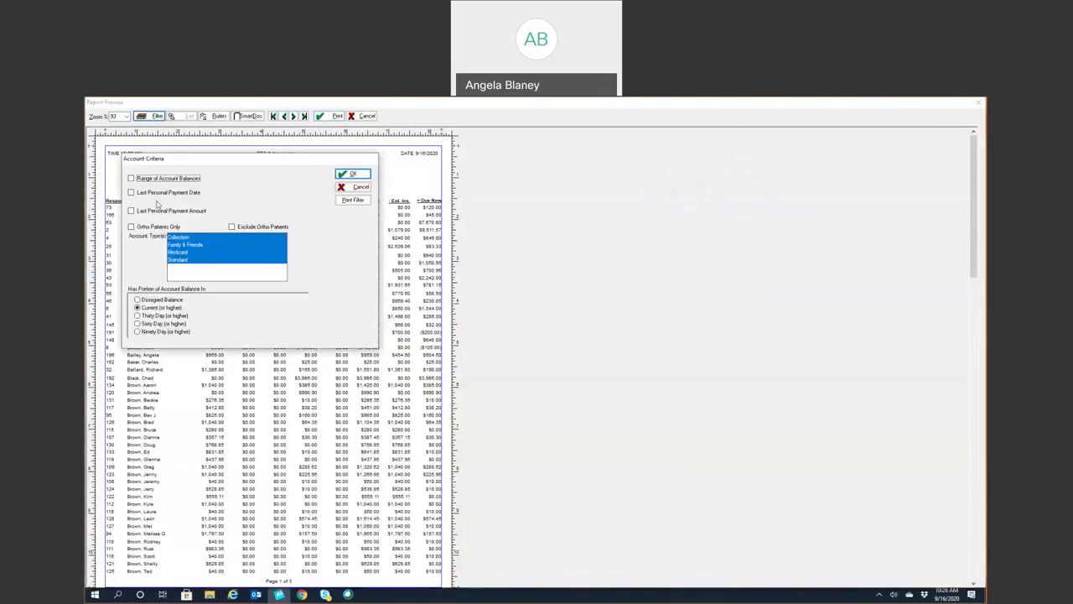
pyautogui.click(353, 187)
pyautogui.click(367, 116)
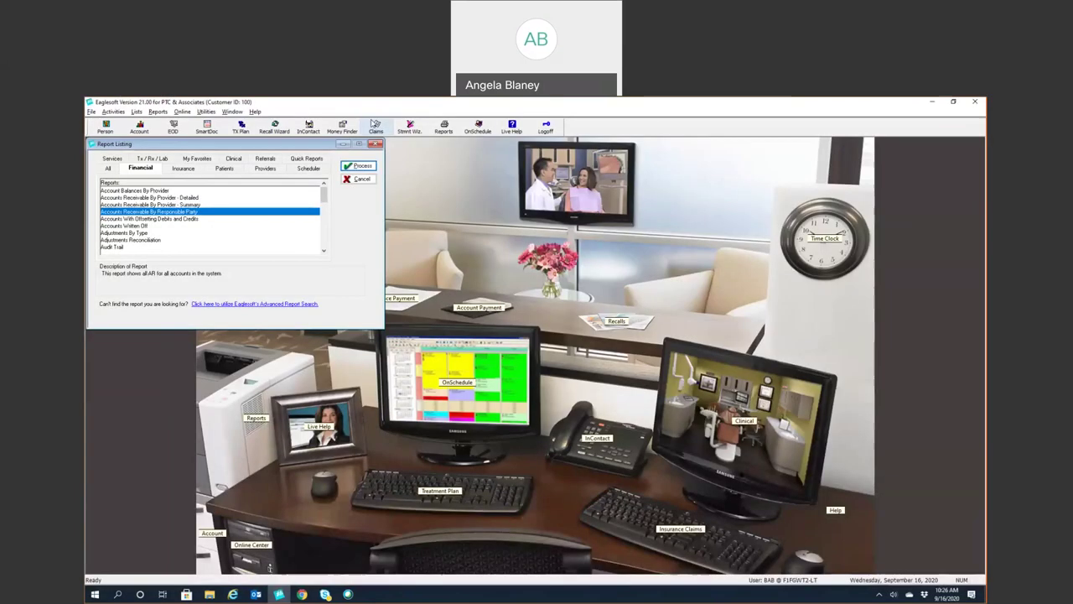
pyautogui.click(374, 144)
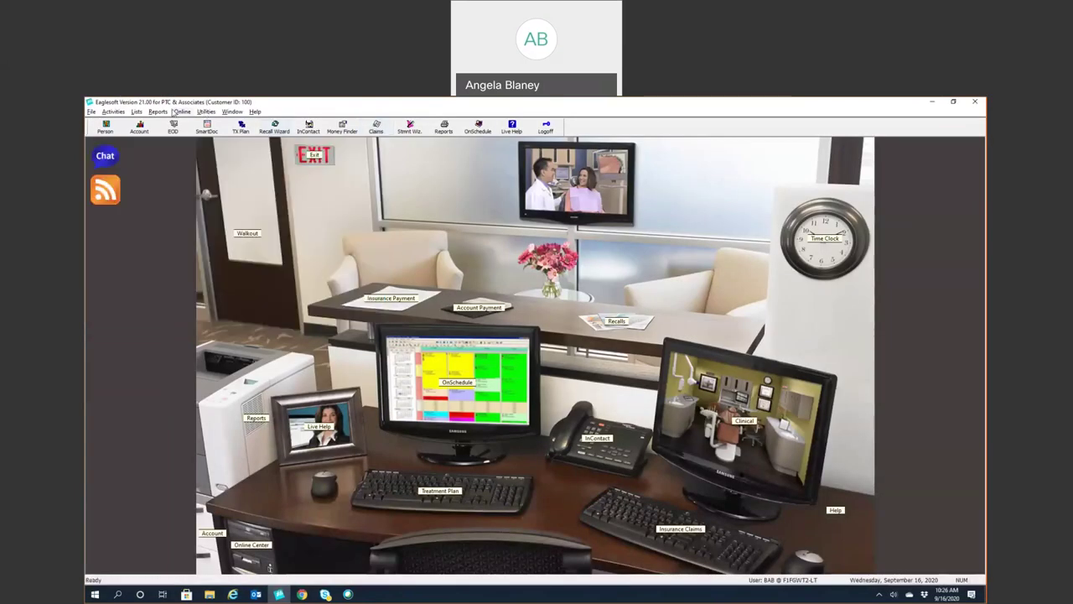
# Review the Online resources with the eService websites, the Utilities and Help commands, and the Live Help support options
pyautogui.click(180, 111)
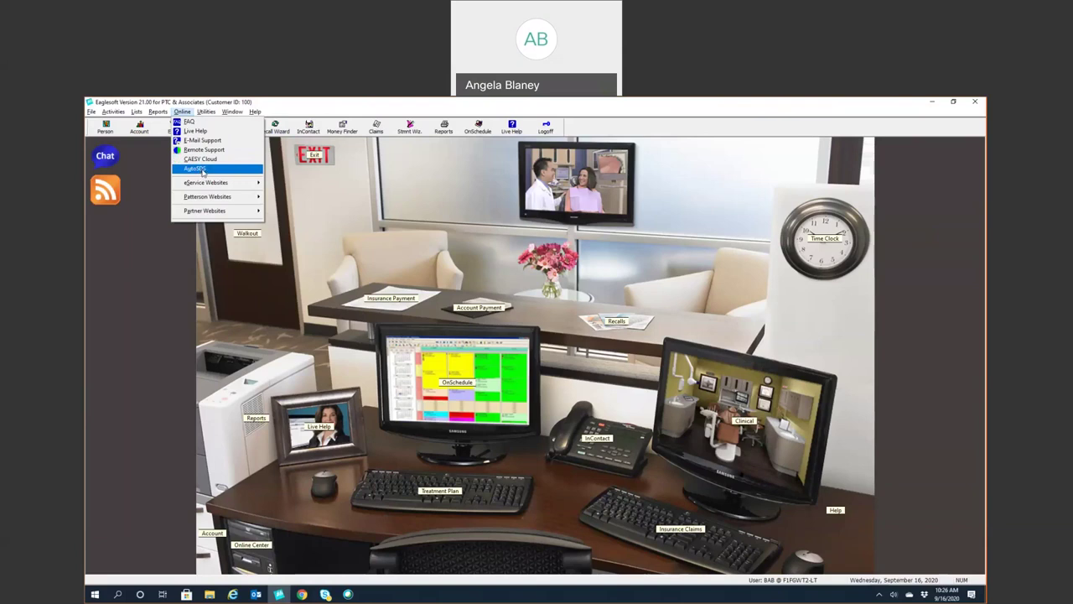
pyautogui.moveTo(211, 186)
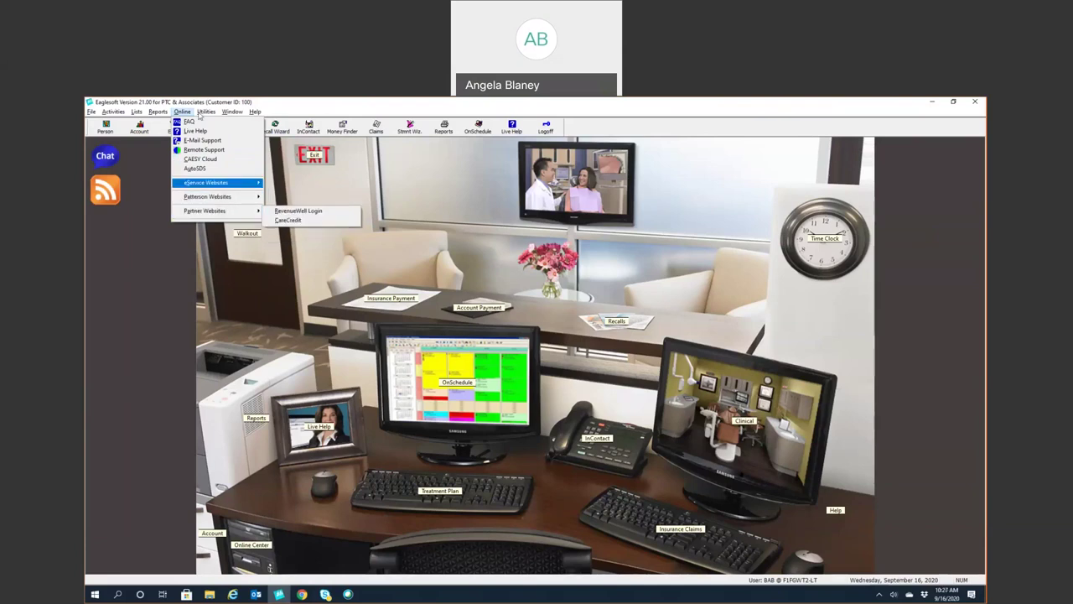
pyautogui.moveTo(200, 114)
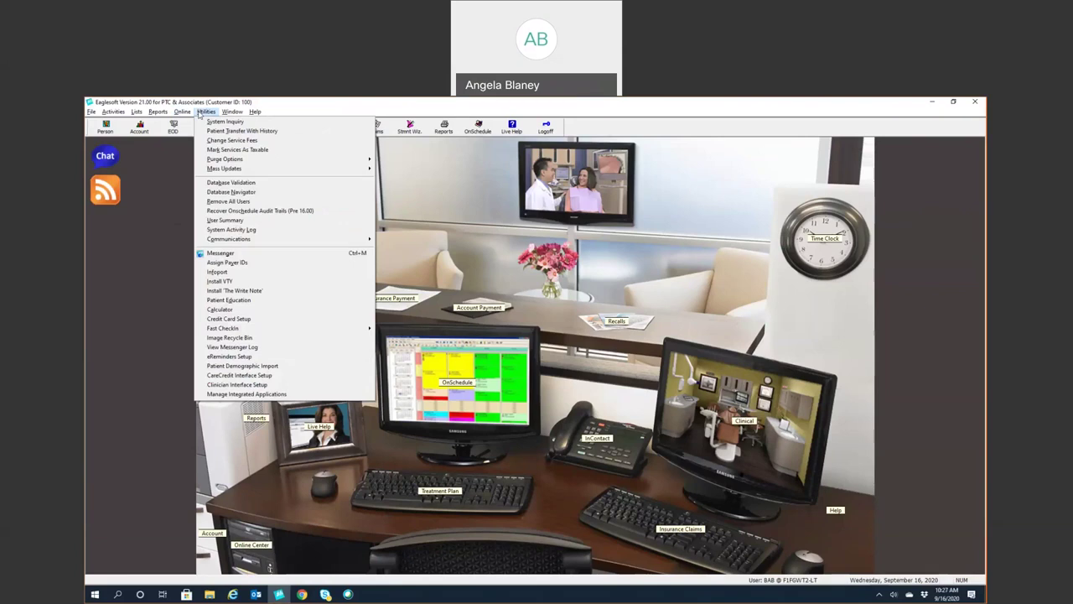
pyautogui.moveTo(225, 159)
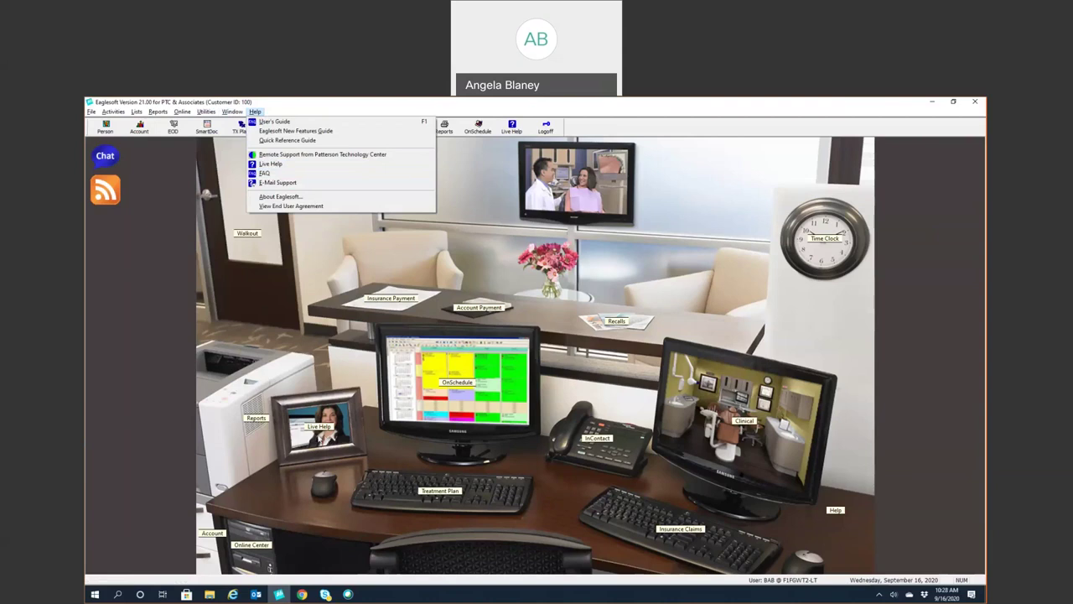
pyautogui.click(334, 423)
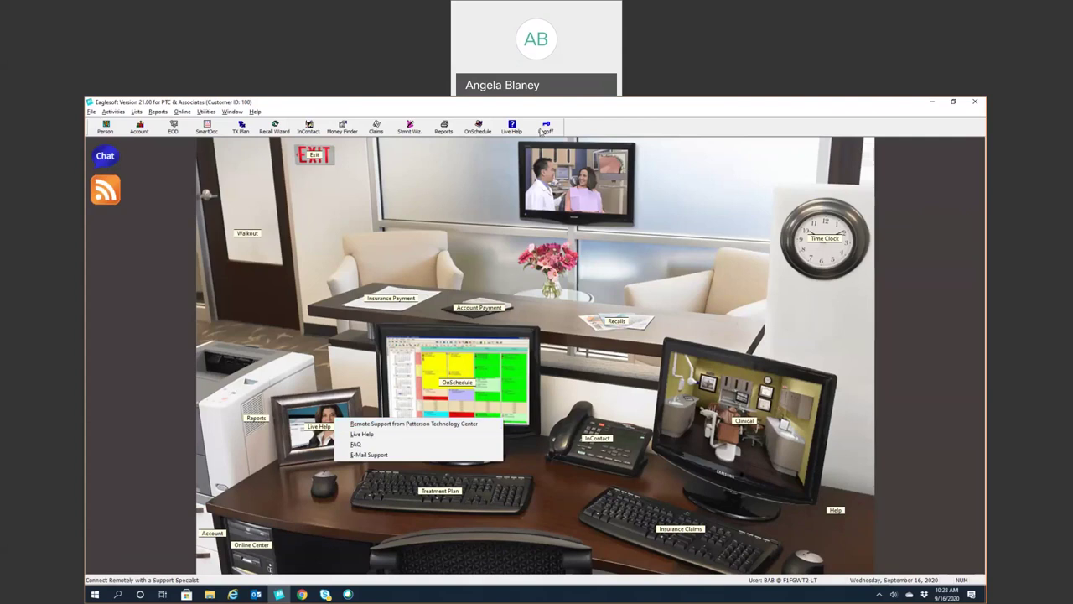
pyautogui.click(580, 111)
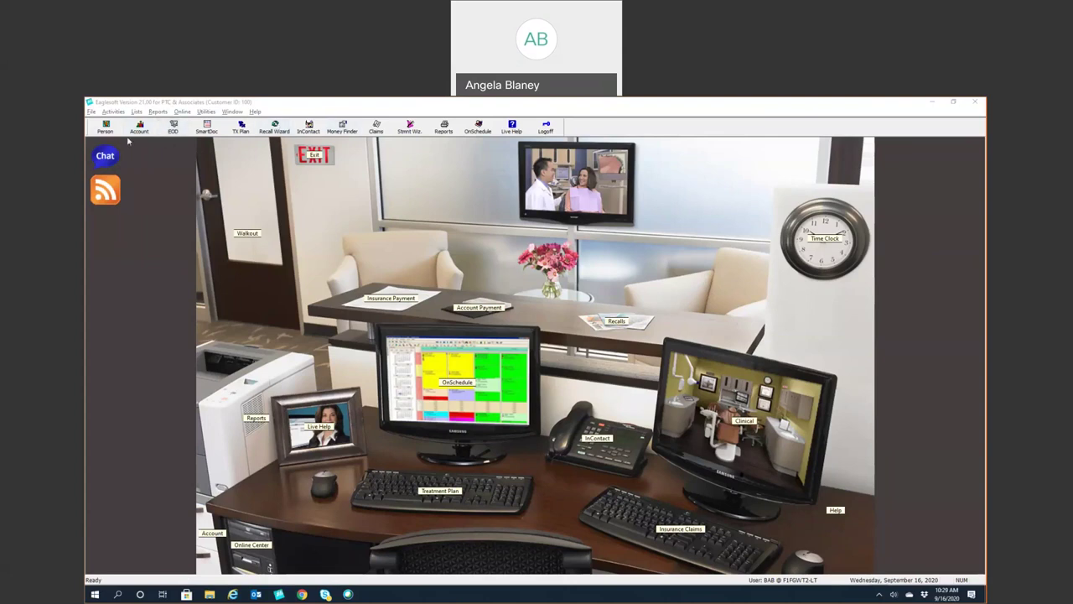
# View the Person List and its blank New Person form, and close both without adding anyone
pyautogui.click(105, 126)
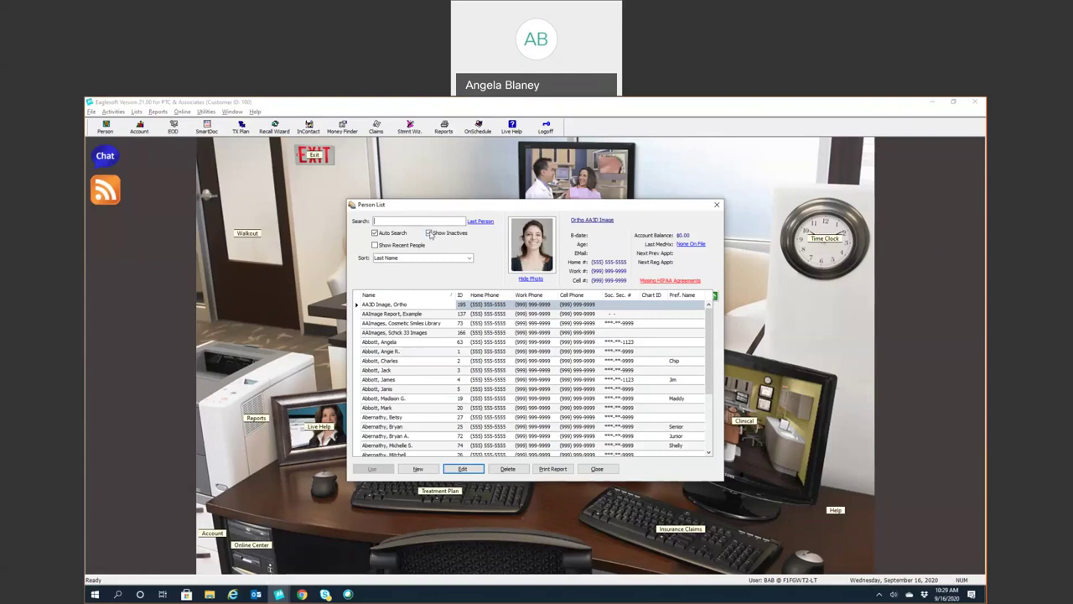
pyautogui.click(421, 473)
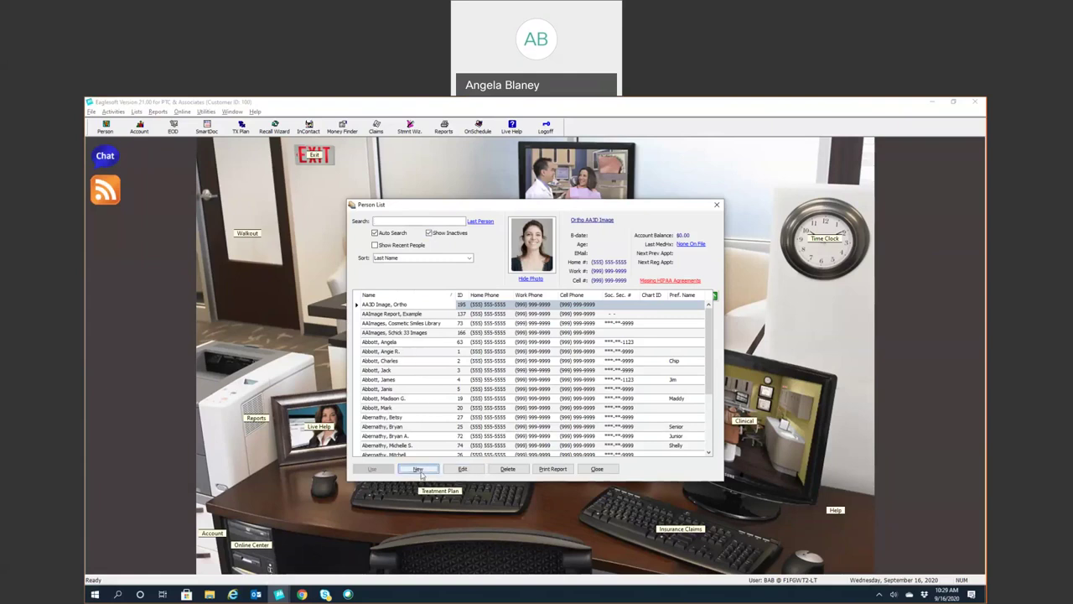
pyautogui.click(417, 470)
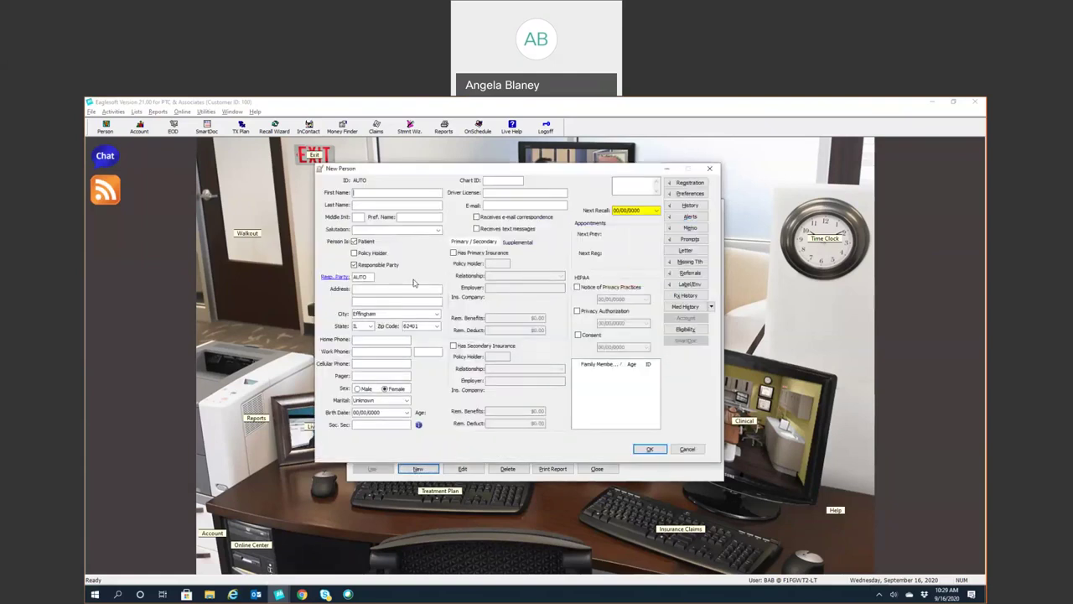
pyautogui.click(710, 170)
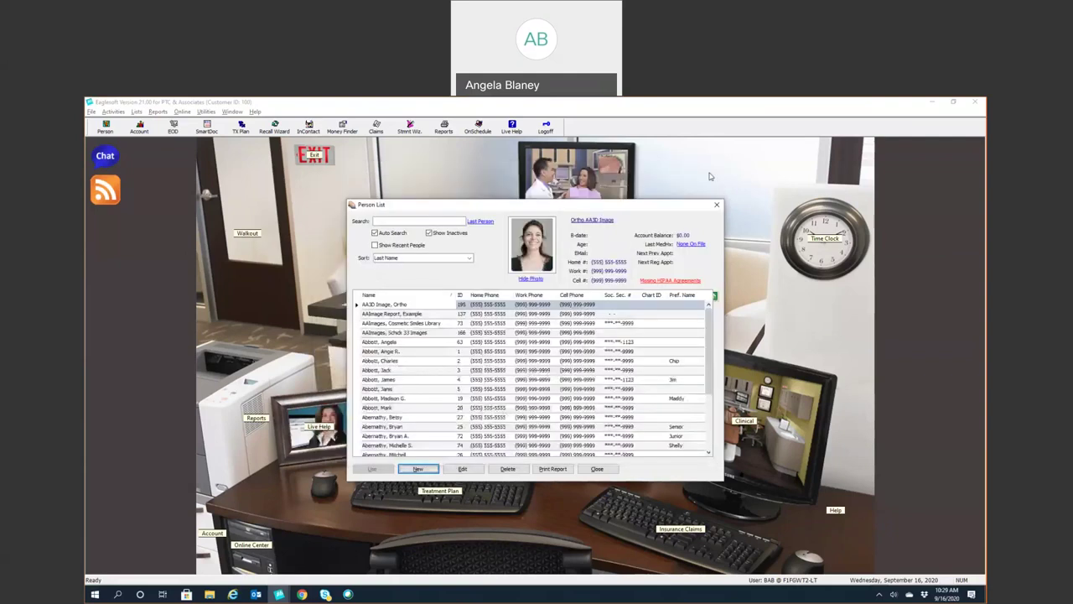
pyautogui.click(716, 201)
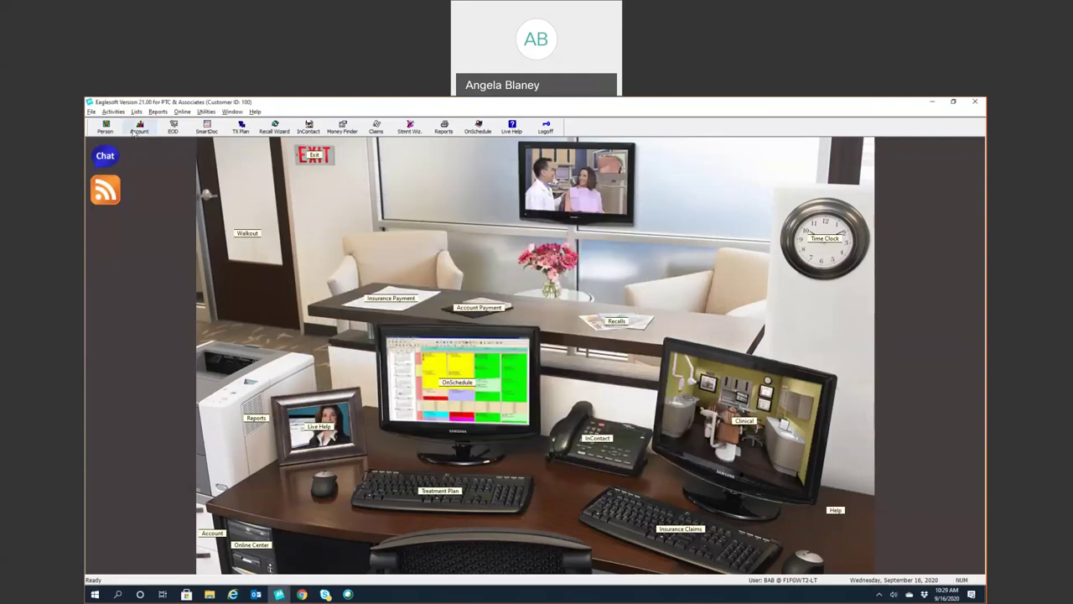
# View an existing patient's account ledger without applying the unassigned credits, and close the account
pyautogui.click(140, 128)
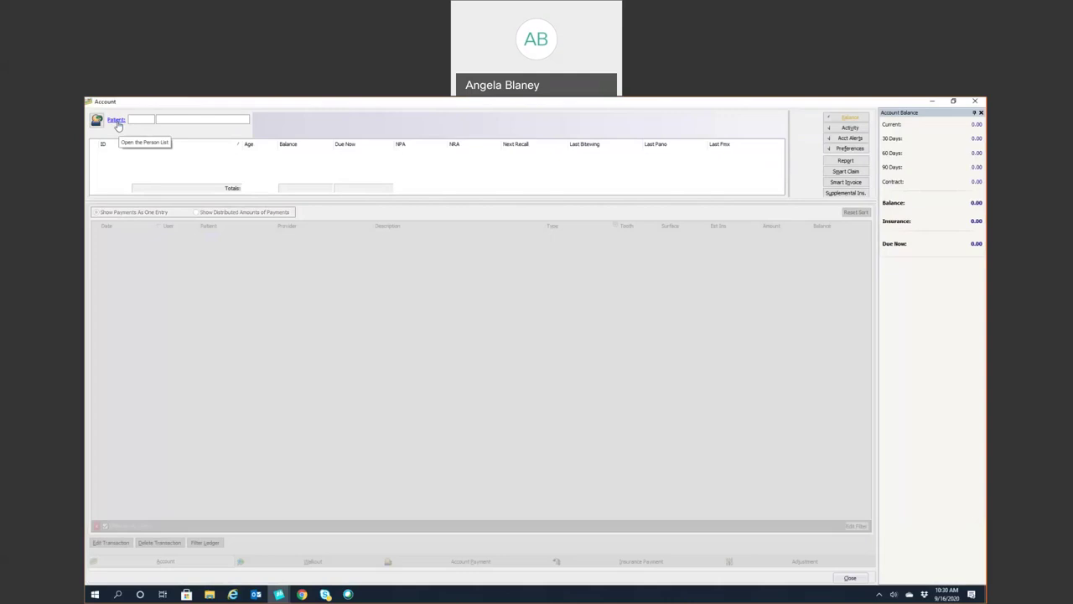
pyautogui.click(115, 121)
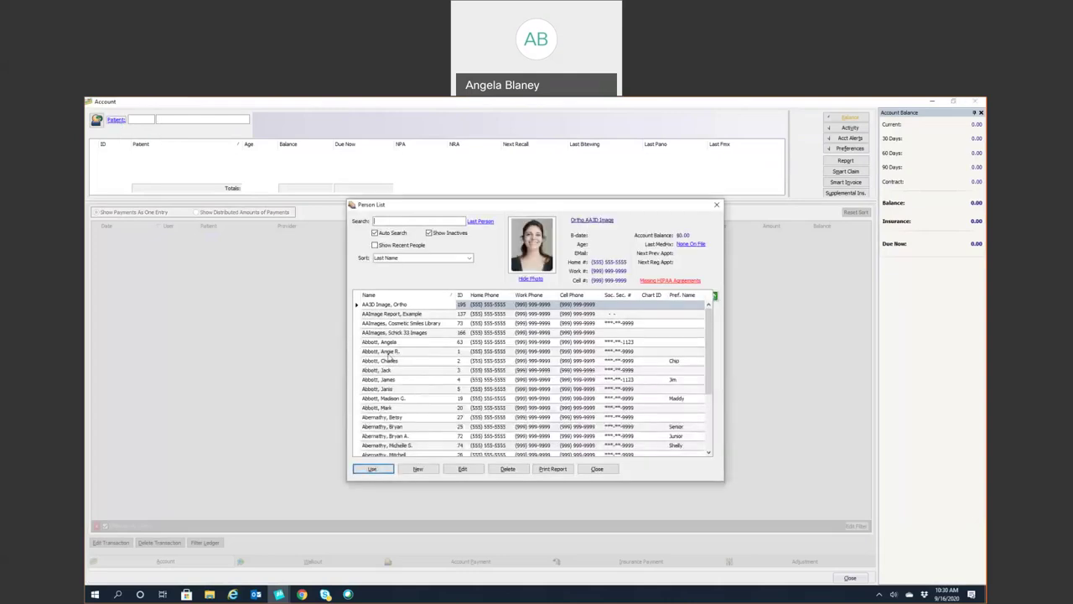
pyautogui.doubleClick(390, 361)
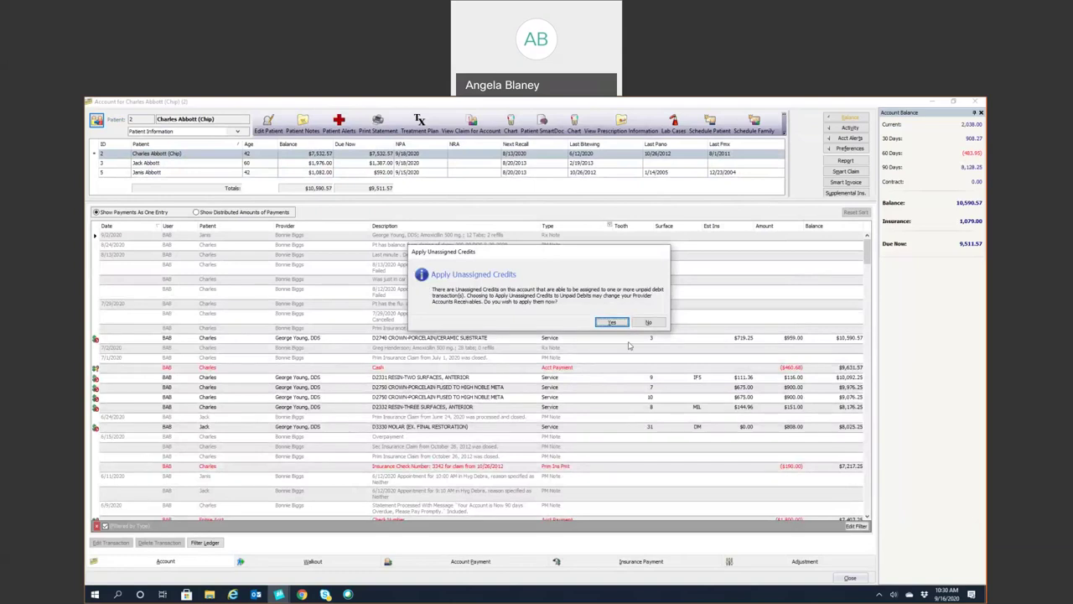
pyautogui.click(647, 322)
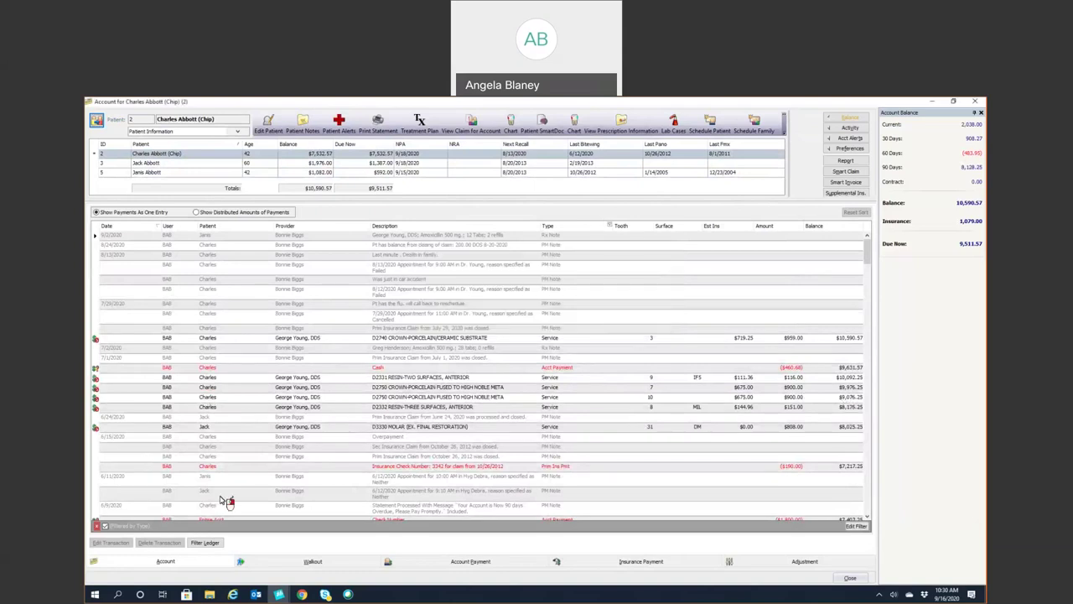
pyautogui.click(975, 100)
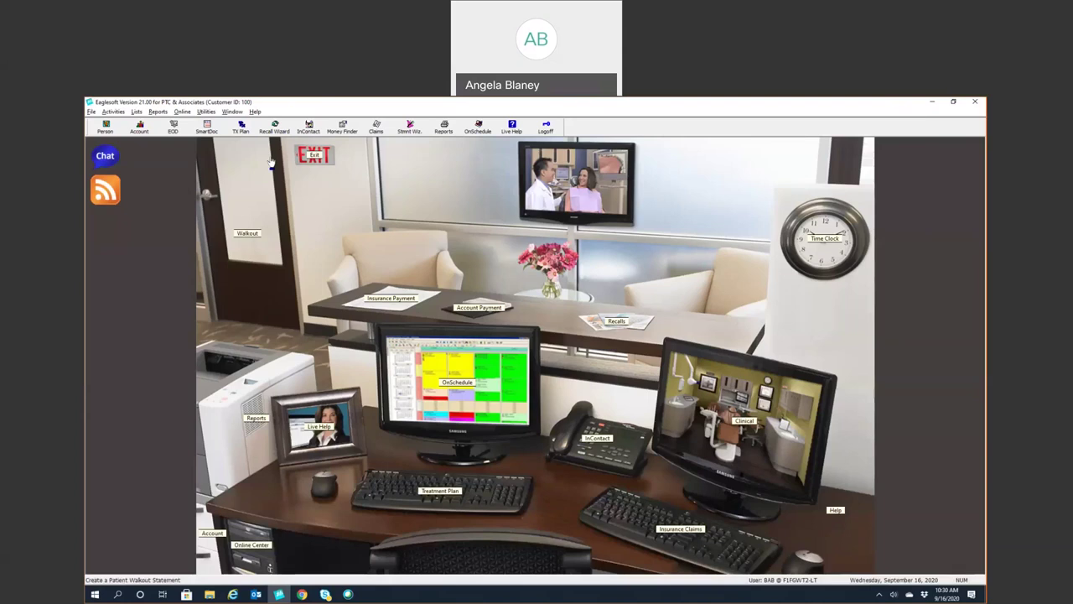
# View the End of Period summary and the End of Day scheduling options
pyautogui.click(174, 130)
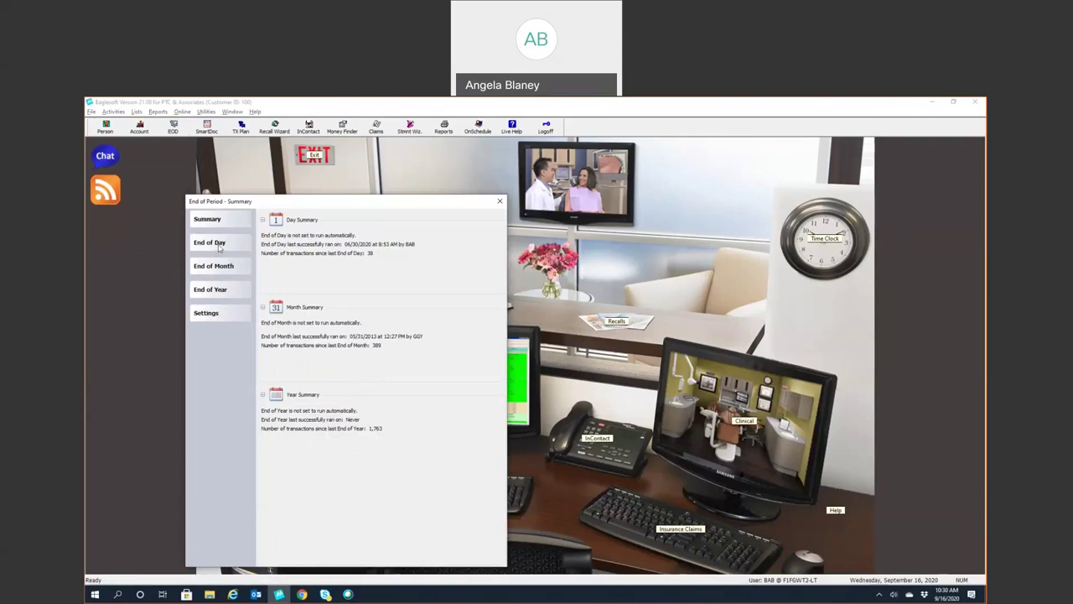
pyautogui.click(220, 246)
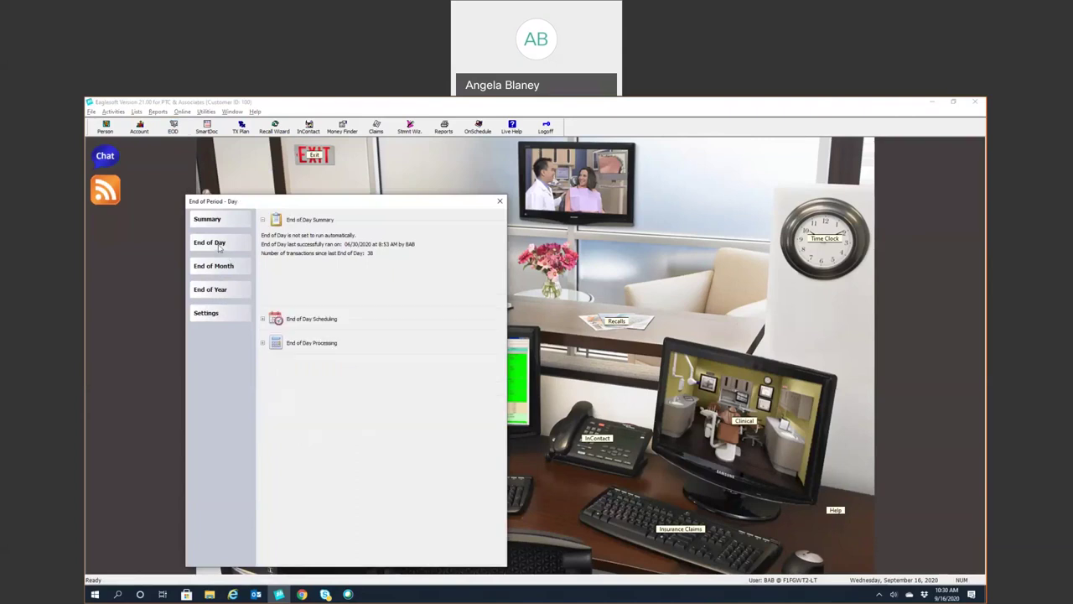
pyautogui.click(263, 320)
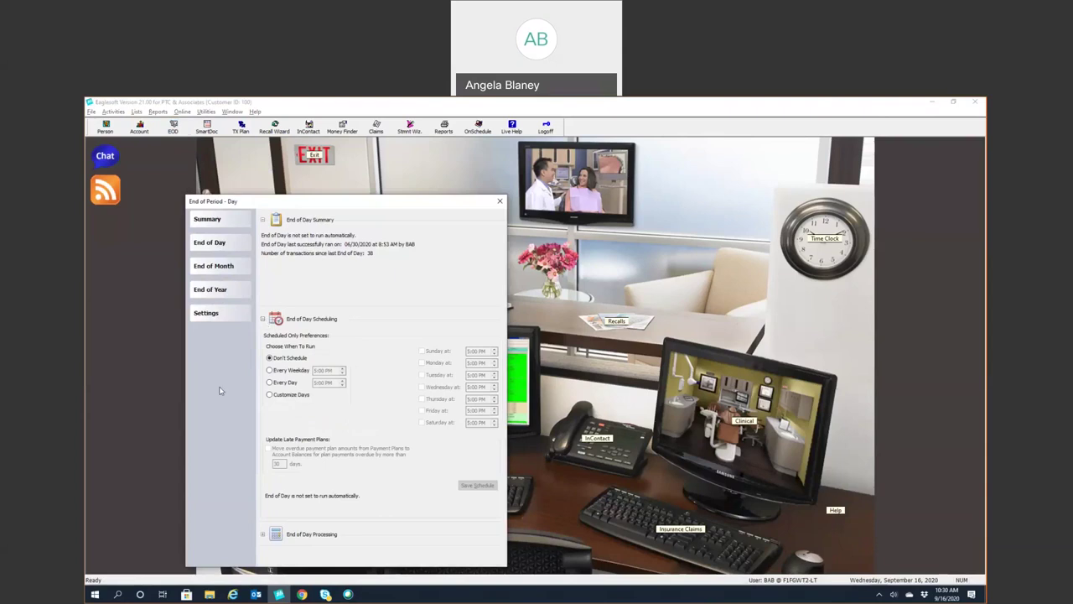
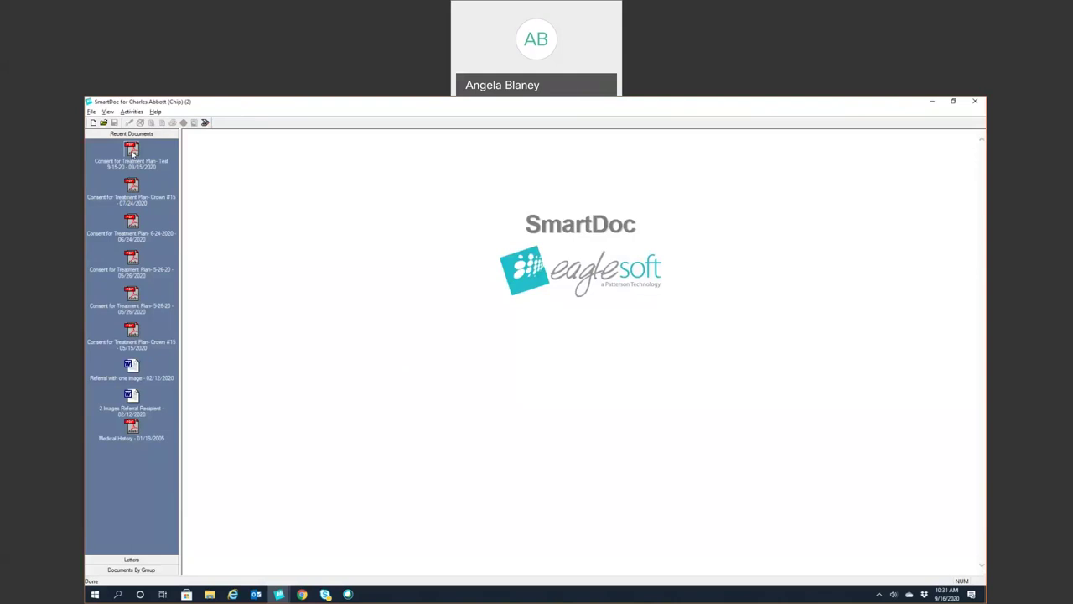
# View the patient's Consent for Treatment Plan - Test 9-15-20 document in SmartDoc, and close SmartDoc
pyautogui.doubleClick(132, 153)
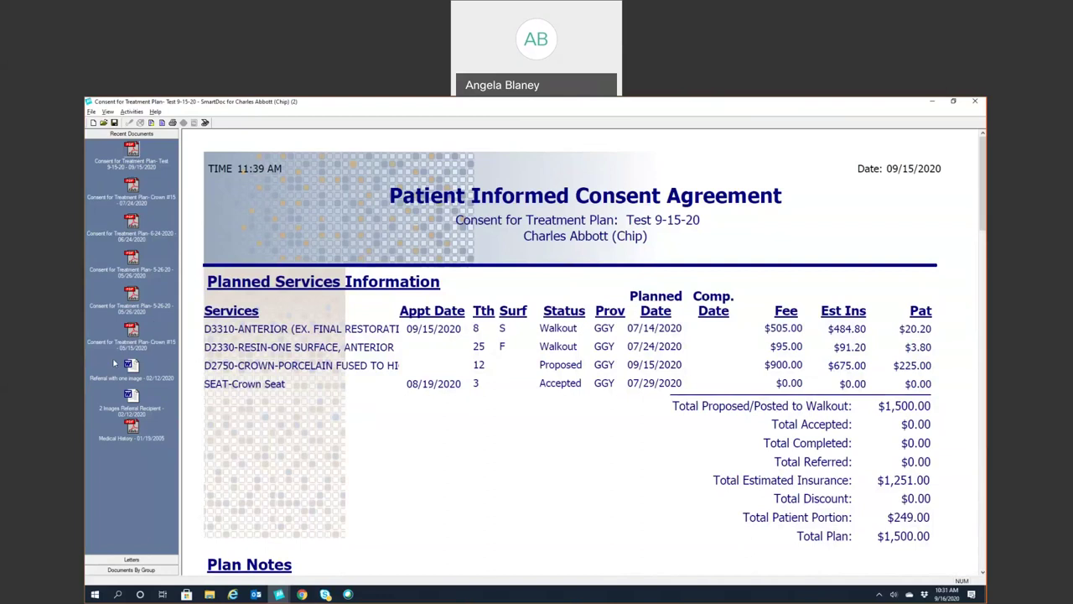
pyautogui.click(975, 102)
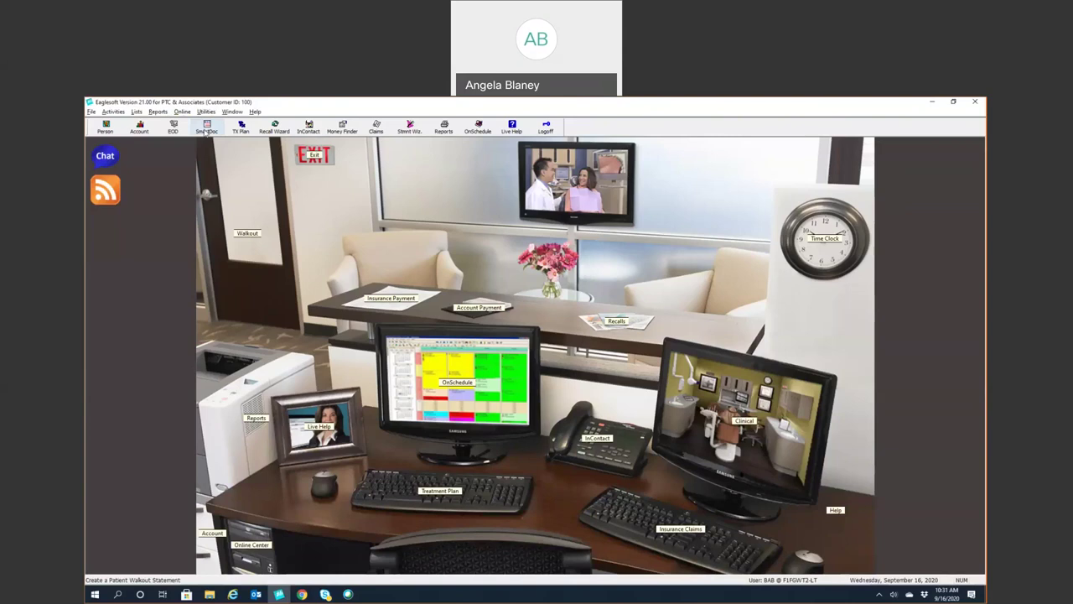
# Reopen SmartDoc for the same patient and show the letter templates and the Documents By Group folders
pyautogui.click(205, 130)
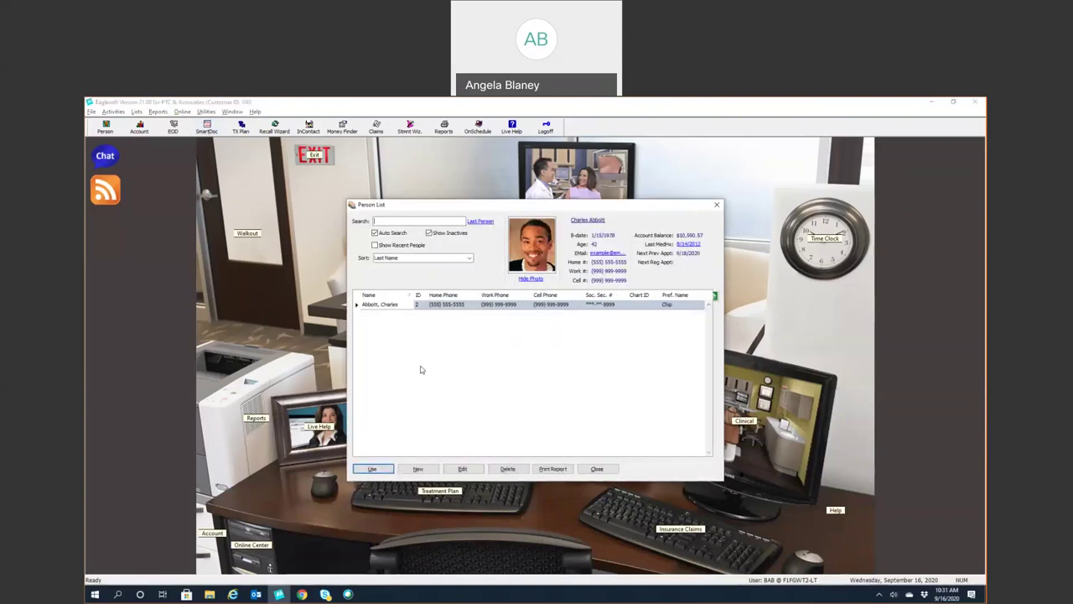
pyautogui.click(357, 473)
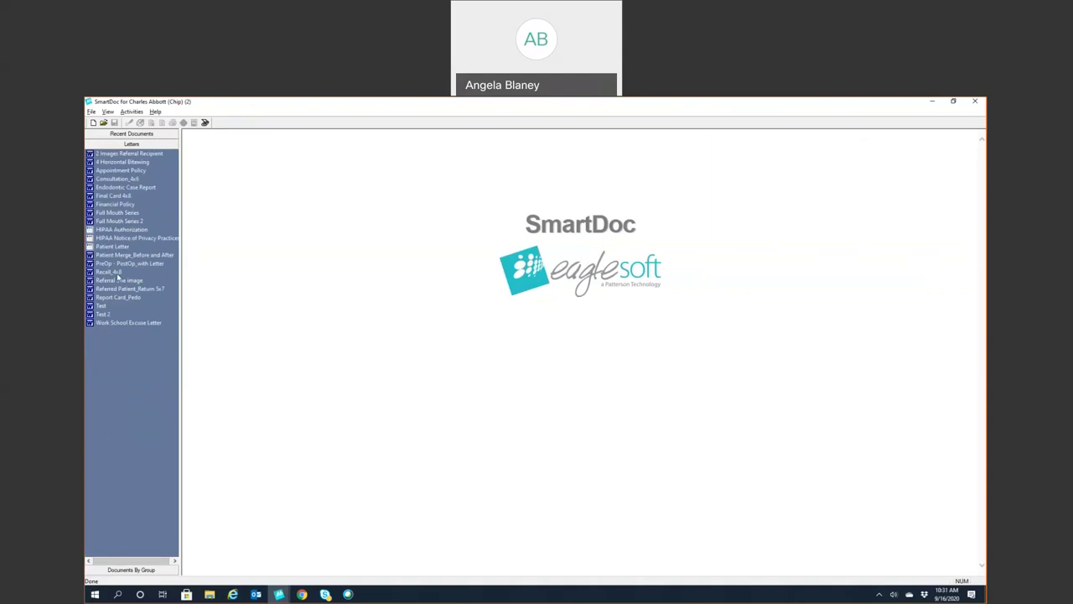
pyautogui.click(126, 570)
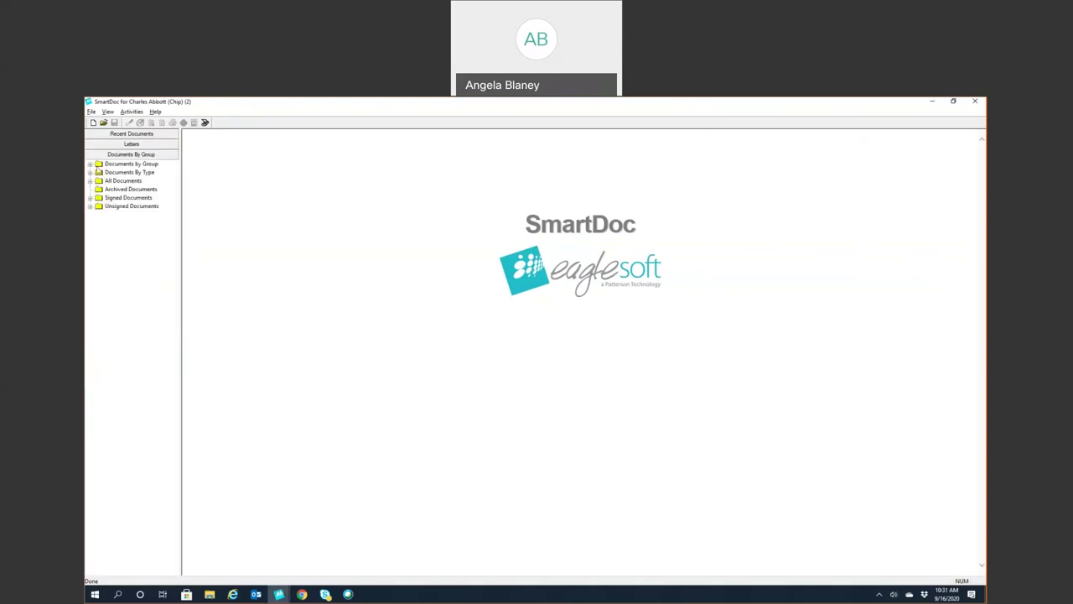
# Expand the Documents by Group folder to view the document group folders, and close SmartDoc
pyautogui.doubleClick(97, 164)
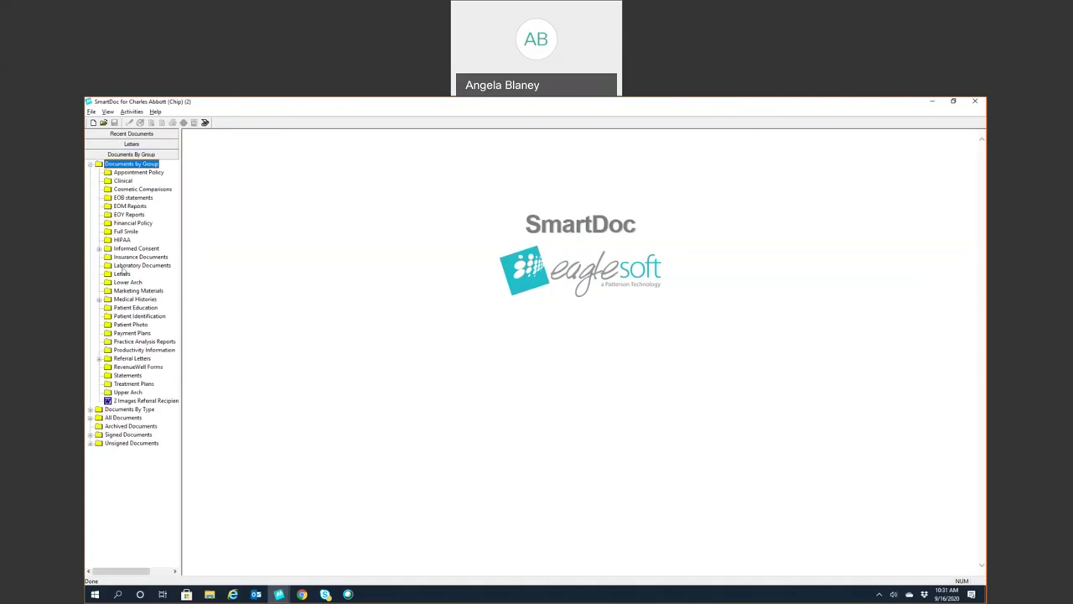
pyautogui.click(975, 102)
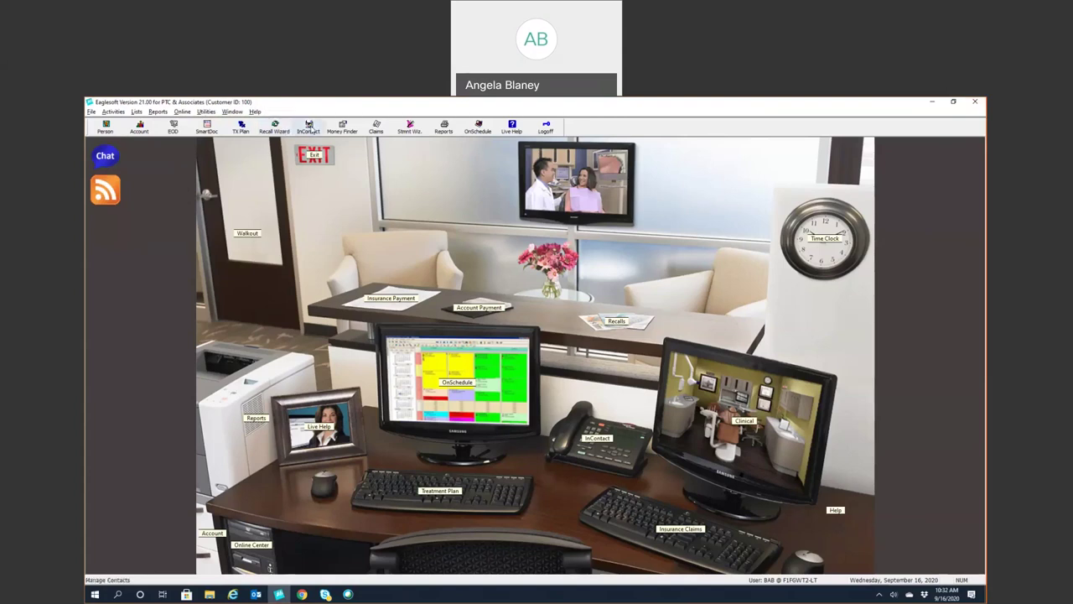
# View the InContact list without choosing a person, view the Money Finder criteria, and close both windows
pyautogui.click(309, 130)
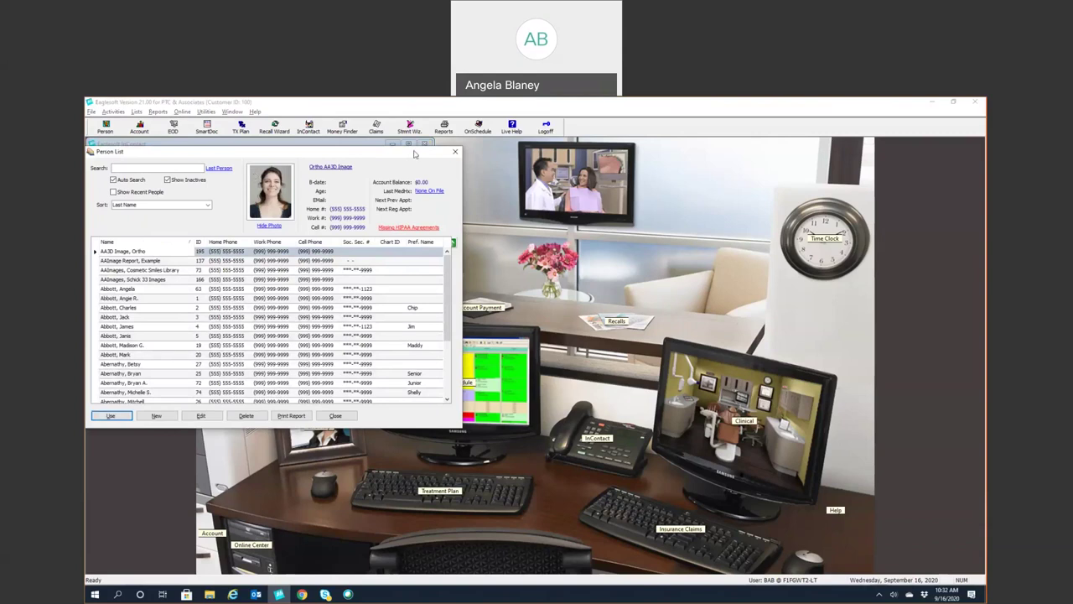
pyautogui.click(455, 151)
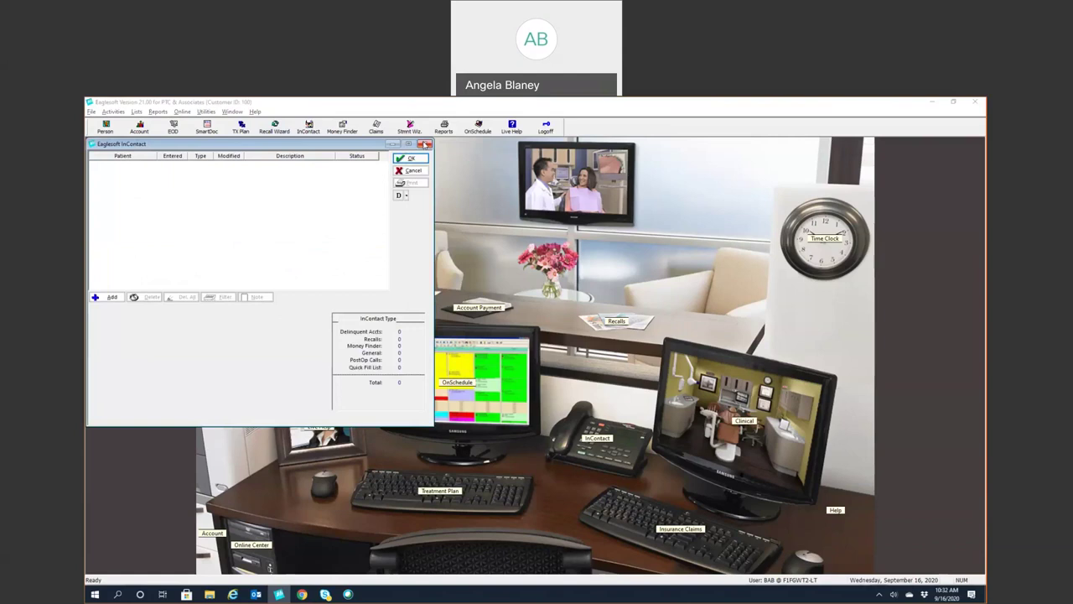
pyautogui.click(426, 144)
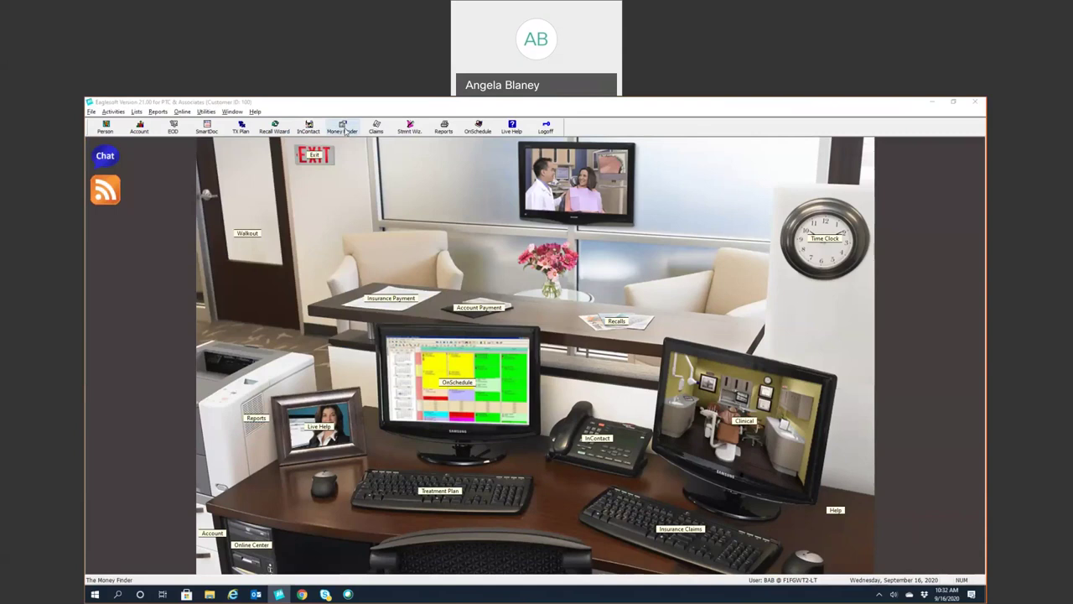
pyautogui.click(345, 130)
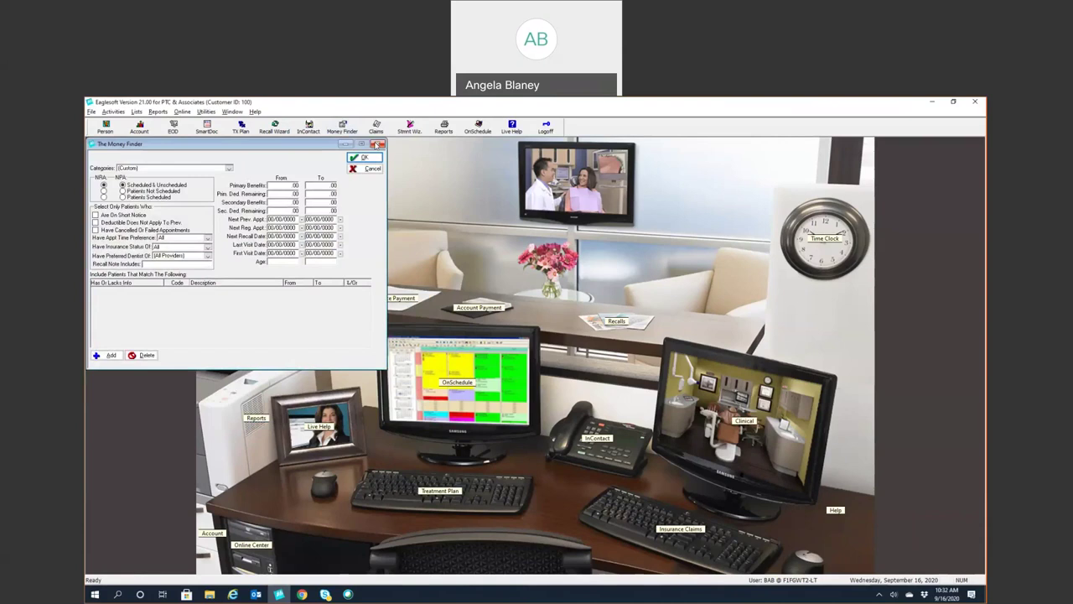
pyautogui.click(376, 144)
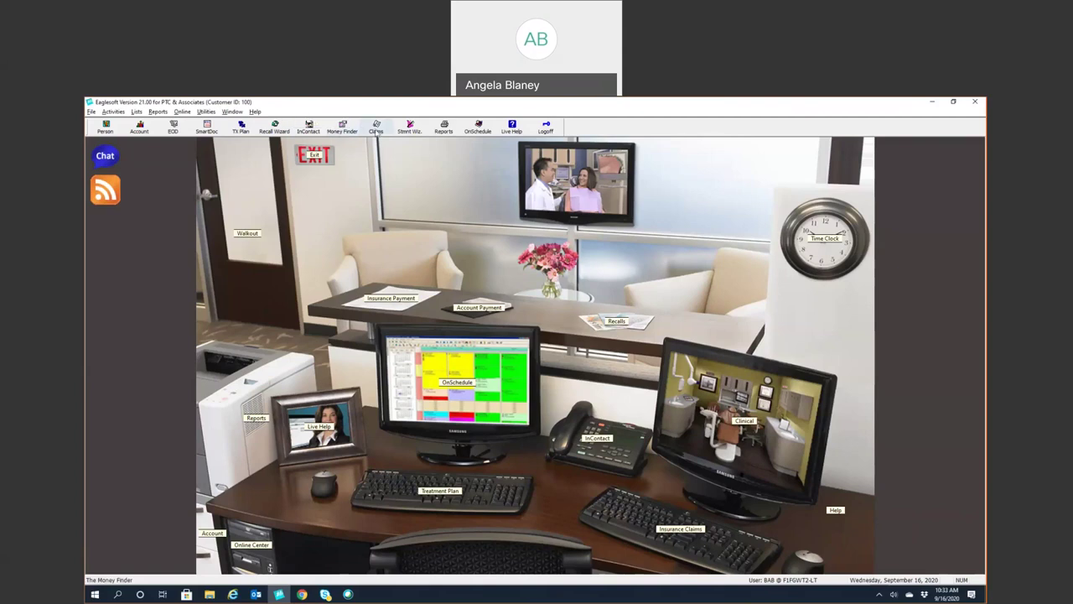
# Include unsubmitted electronic, open and in-process claims in the Process Insurance Claims list, and close the window
pyautogui.click(377, 128)
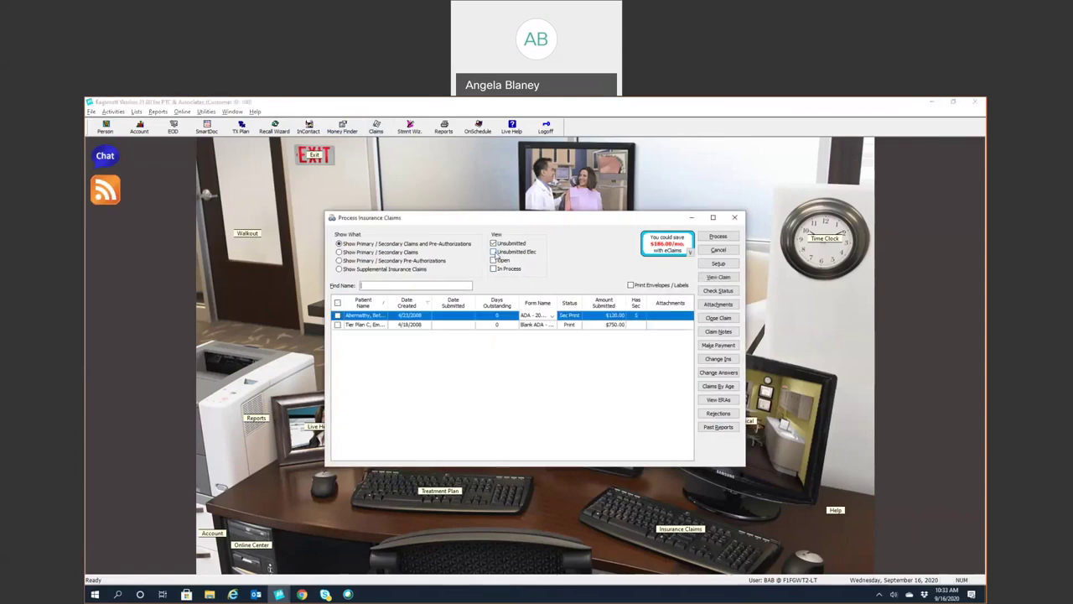
pyautogui.click(493, 269)
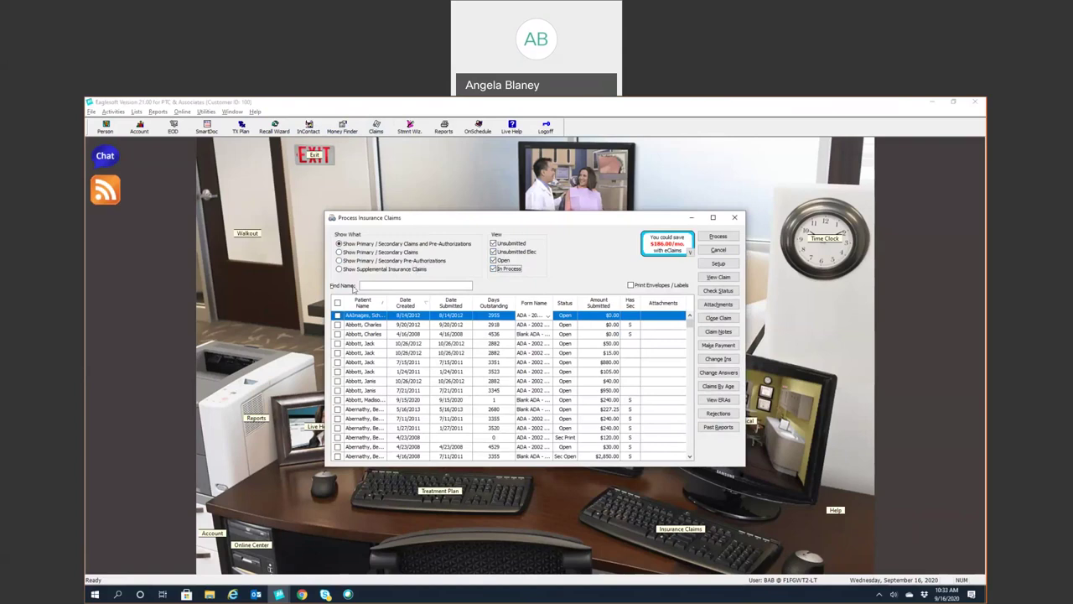
pyautogui.click(734, 217)
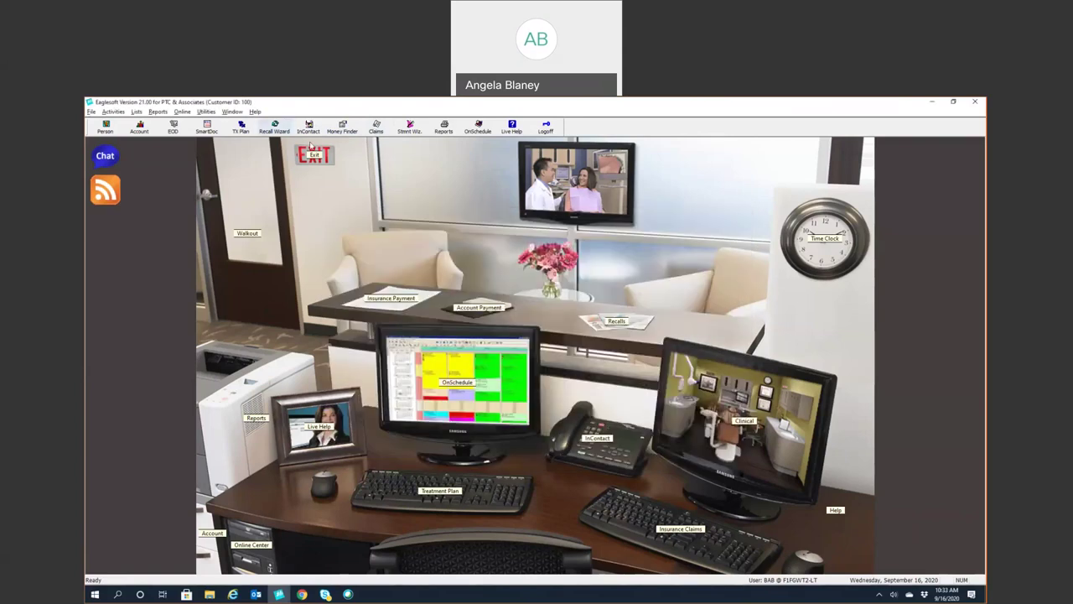
# Step through the opening pages of the Statement Wizard, declining to view the unprocessed statements in the queue
pyautogui.click(407, 131)
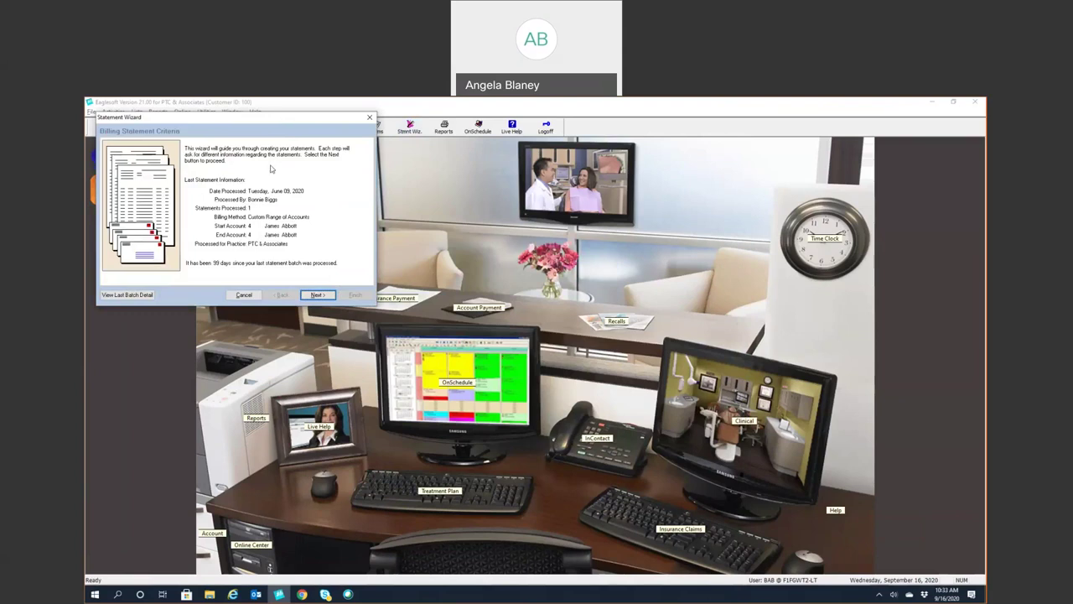
pyautogui.click(317, 294)
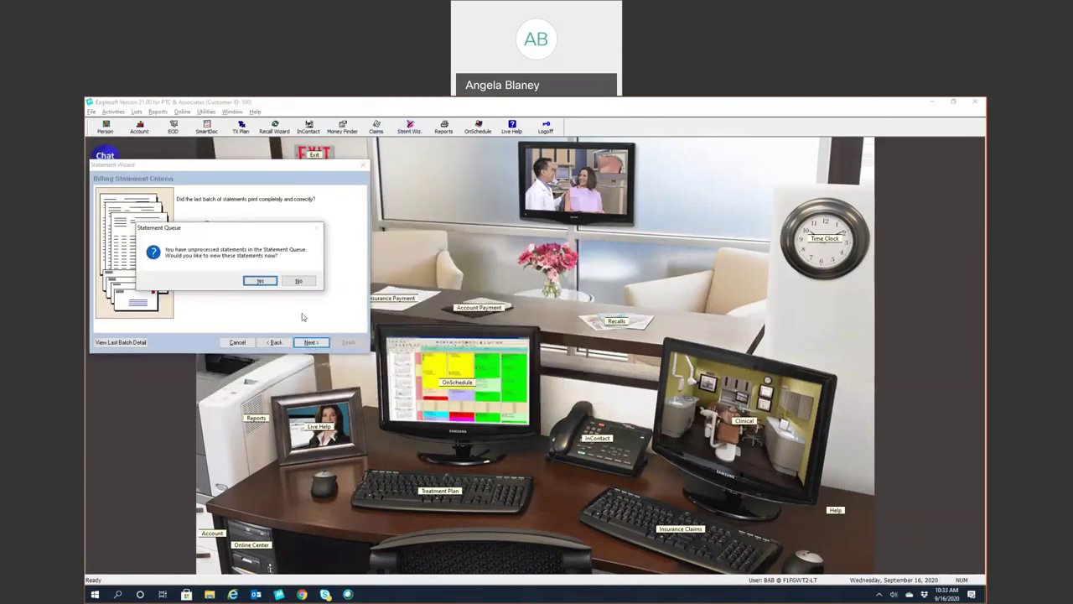
pyautogui.click(298, 281)
pyautogui.click(310, 343)
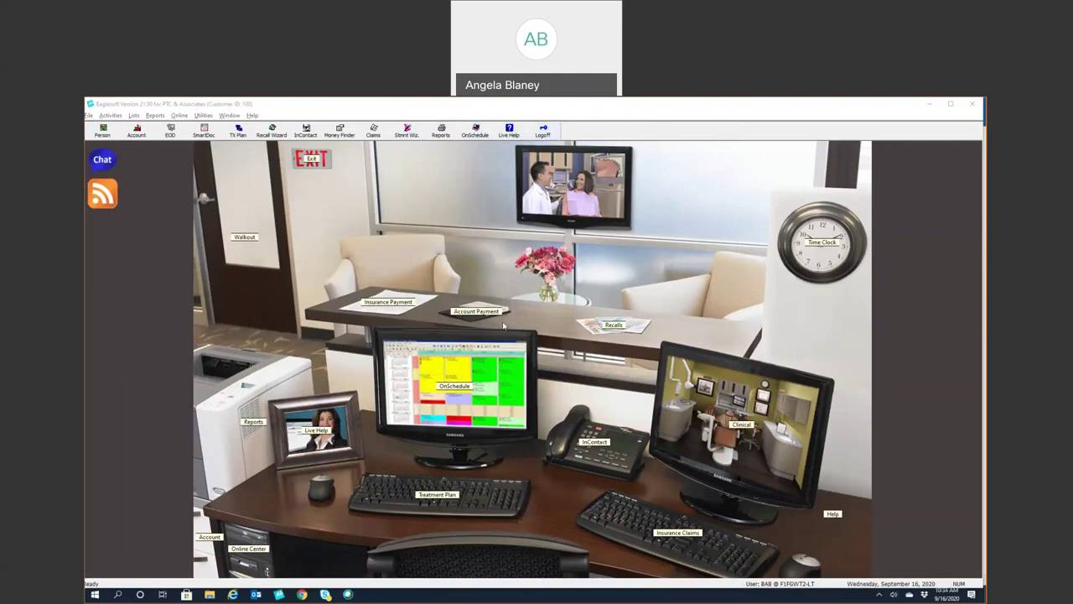
# Open OnSchedule and colour the day's appointments by provider instead of by appointment type
pyautogui.click(472, 387)
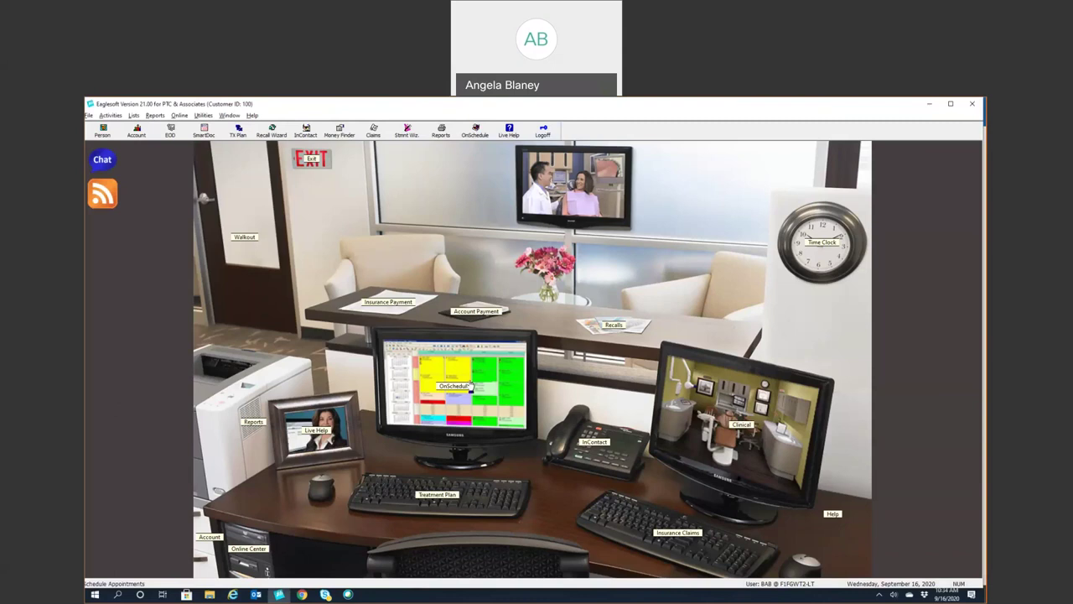
pyautogui.click(471, 384)
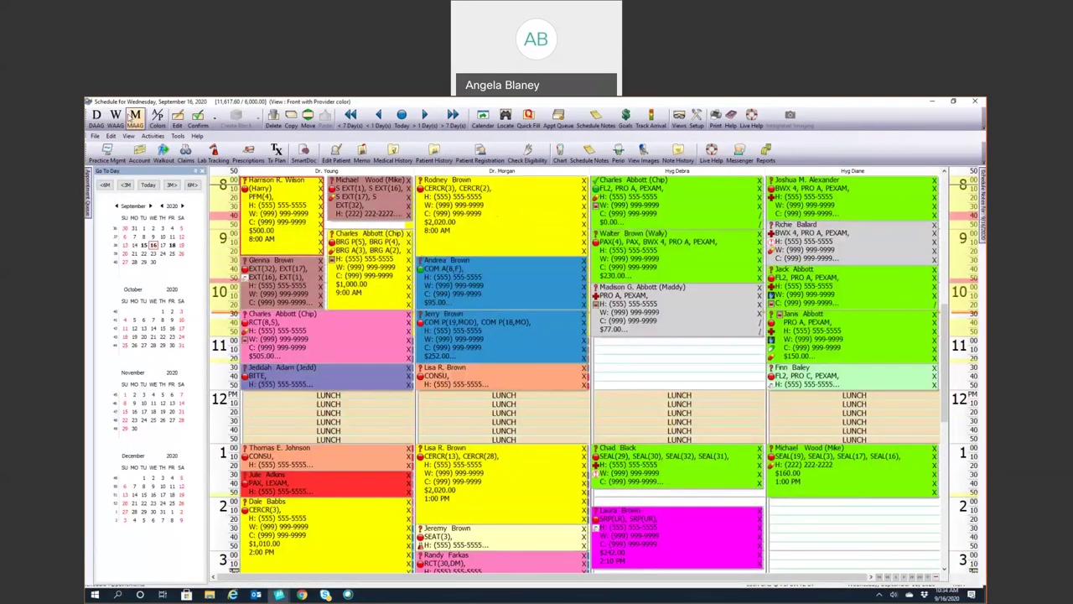
pyautogui.click(156, 118)
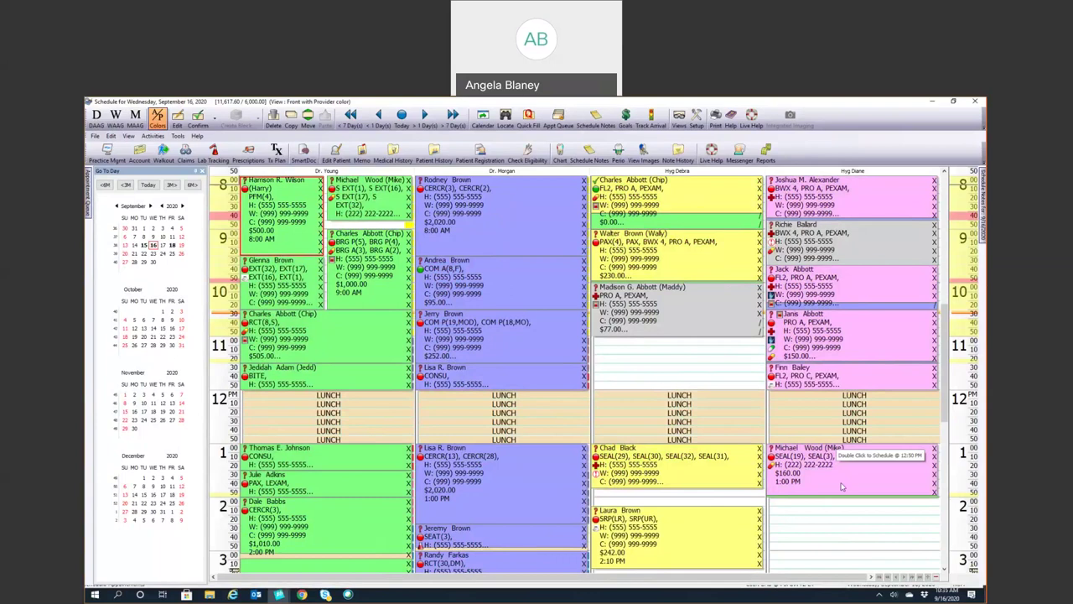
# Move the 1:00 PM sealant appointment in the second hygiene chair to 12:50 PM, and save its provider as the other chair's hygienist
pyautogui.moveTo(841, 487); pyautogui.dragTo(630, 369)
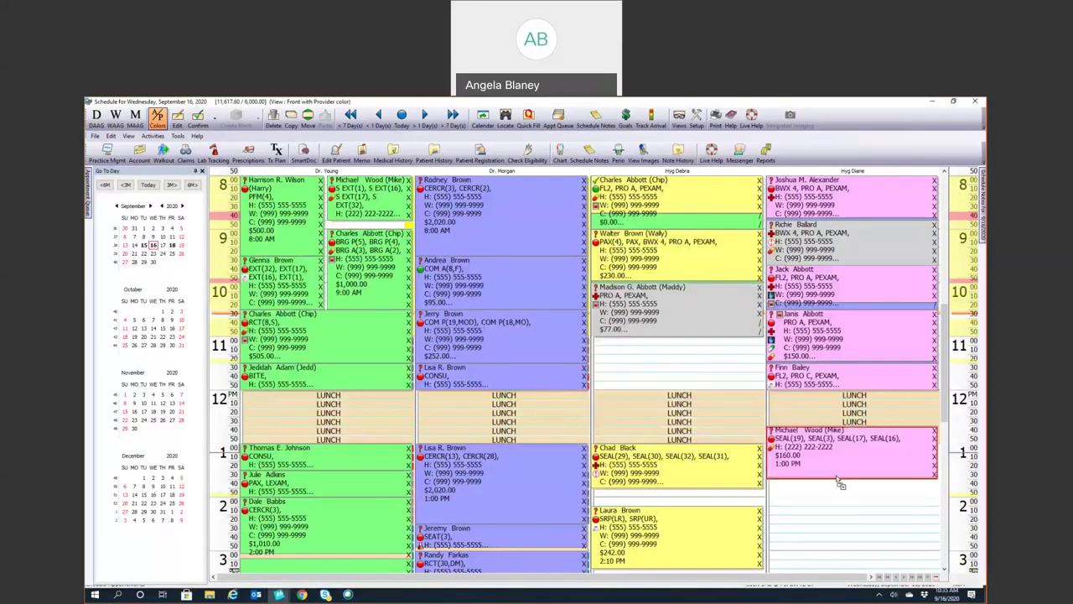
pyautogui.doubleClick(833, 472)
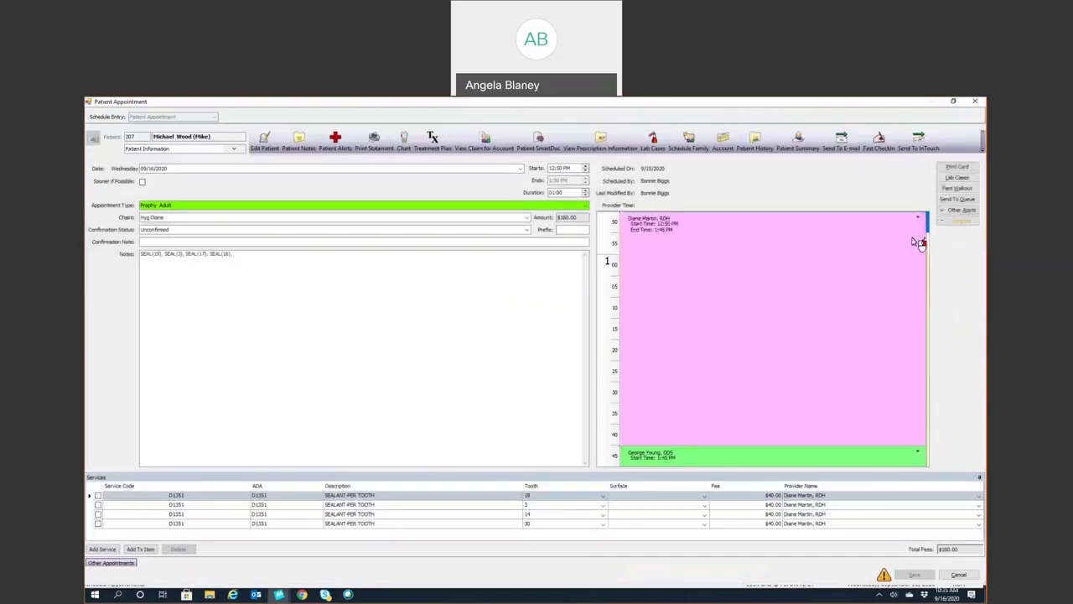
pyautogui.rightClick(898, 224)
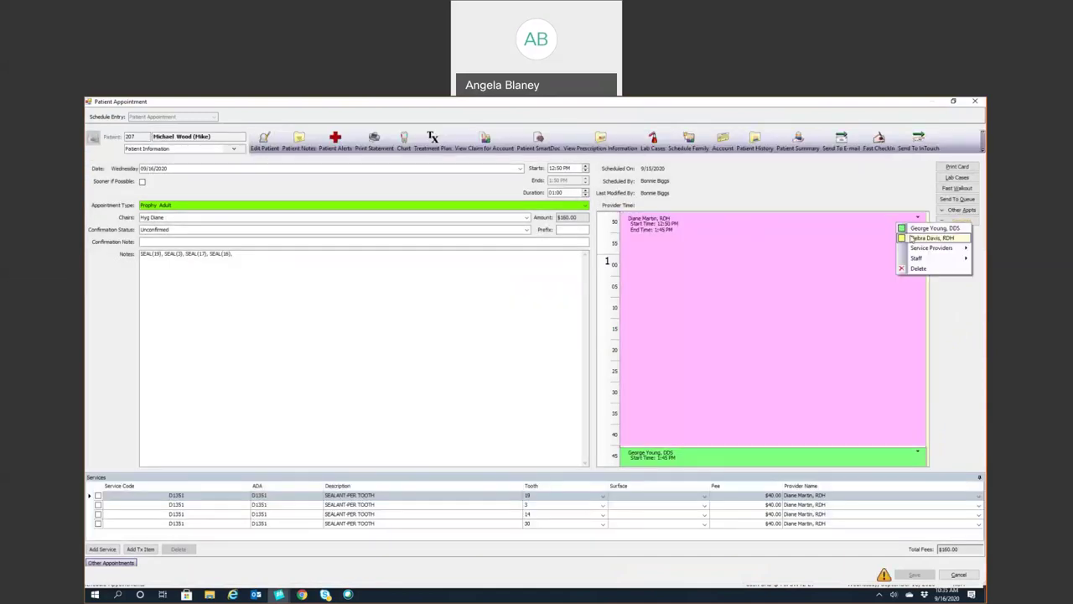
pyautogui.click(911, 238)
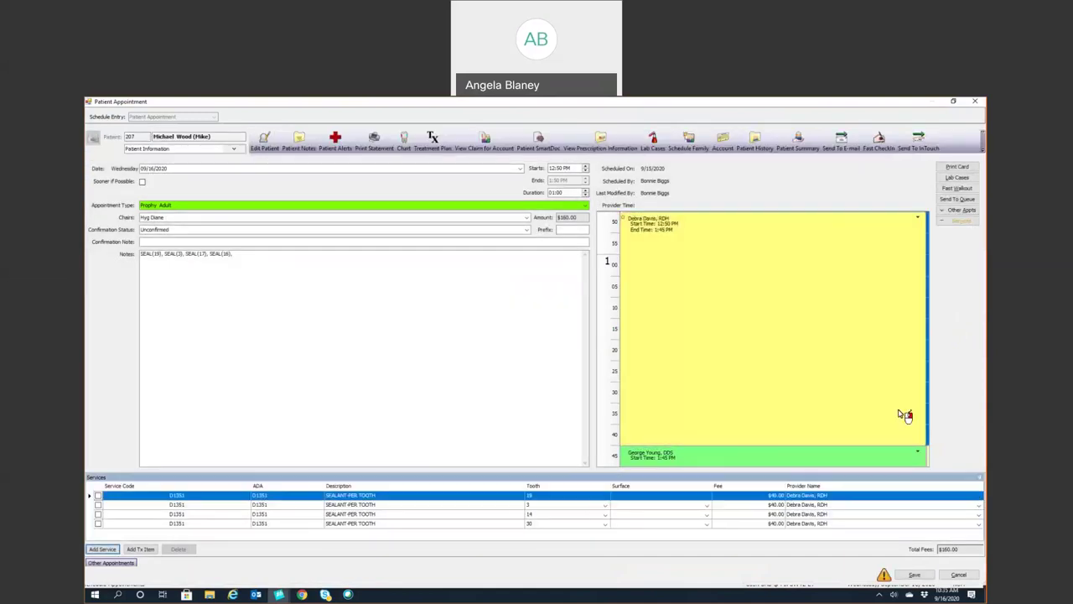
pyautogui.click(913, 575)
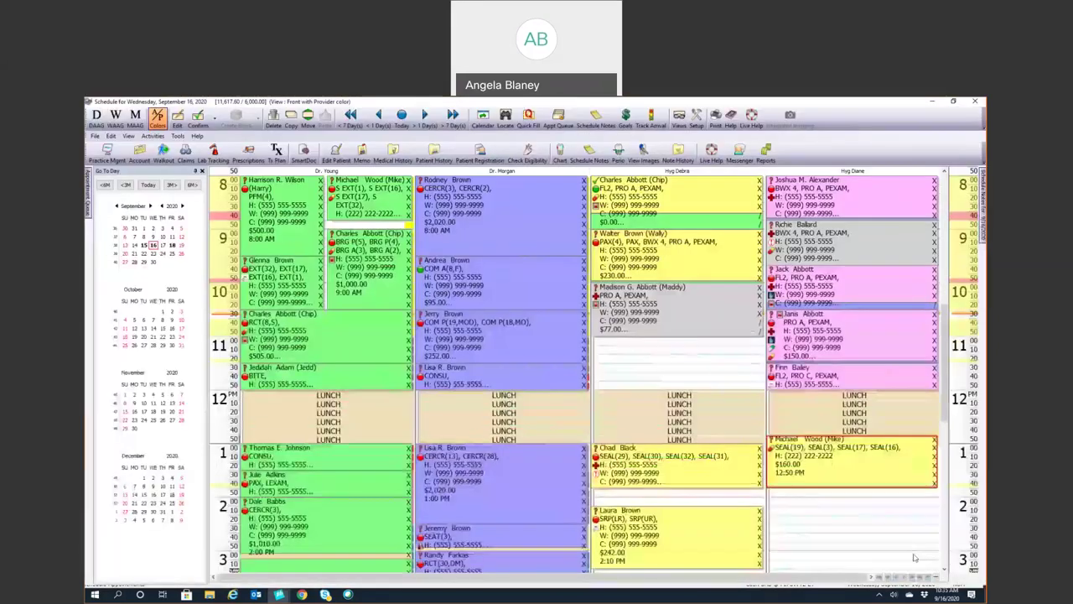
# Reassign the 12:50 PM sealant appointment's hygiene time to the second hygiene chair's own hygienist, and save it
pyautogui.doubleClick(830, 463)
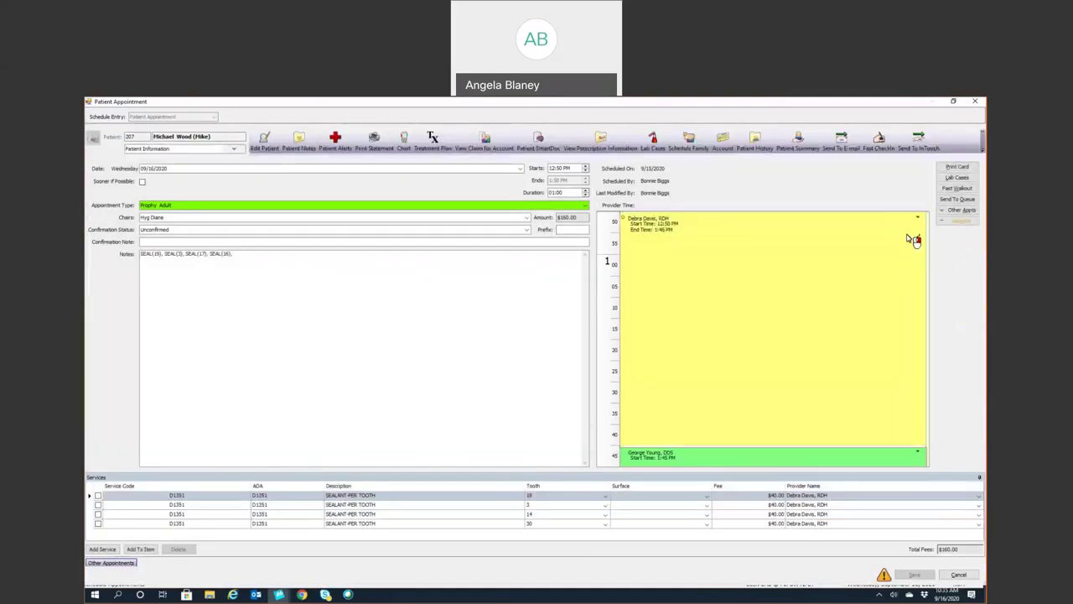
pyautogui.rightClick(913, 239)
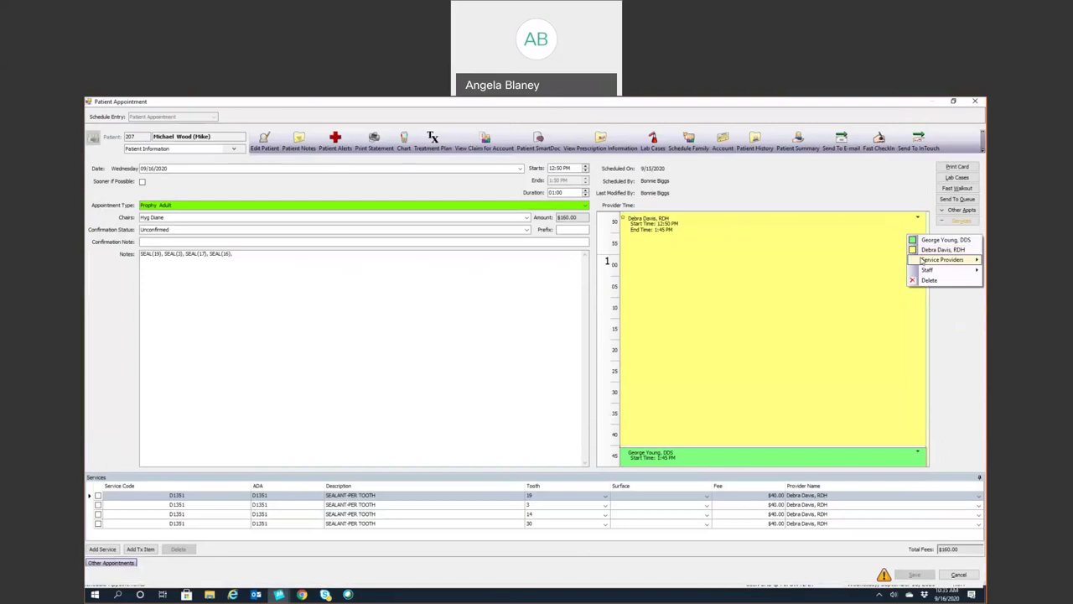
pyautogui.moveTo(922, 259)
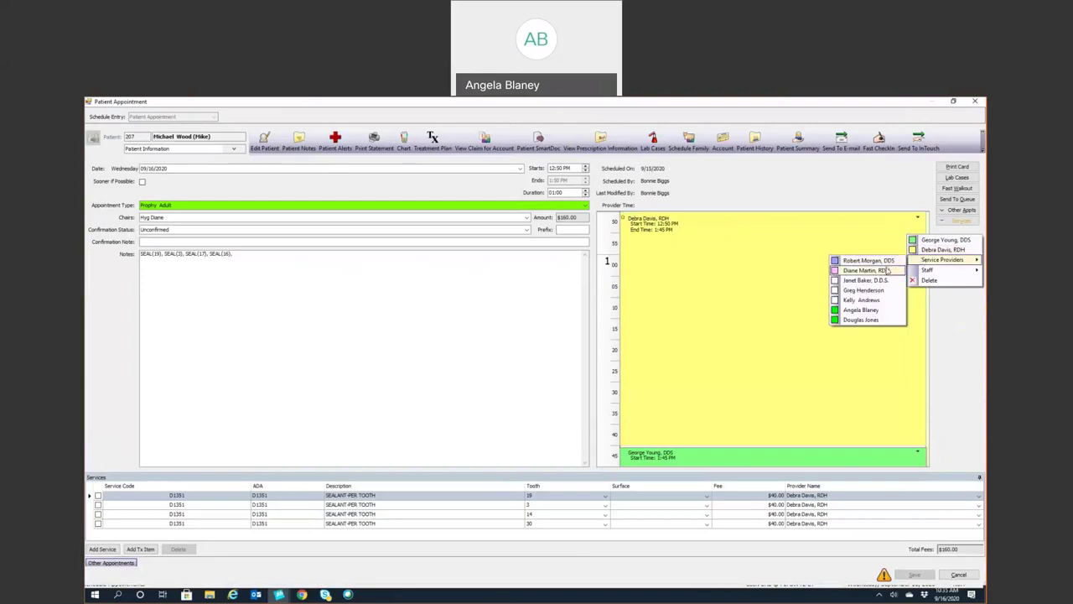
pyautogui.click(887, 270)
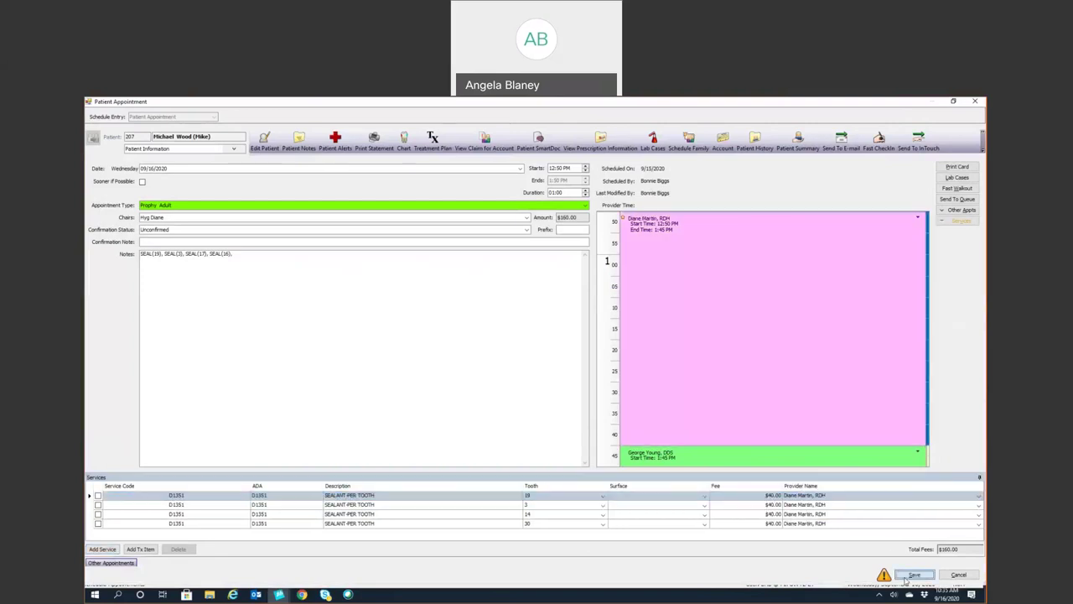
pyautogui.click(910, 575)
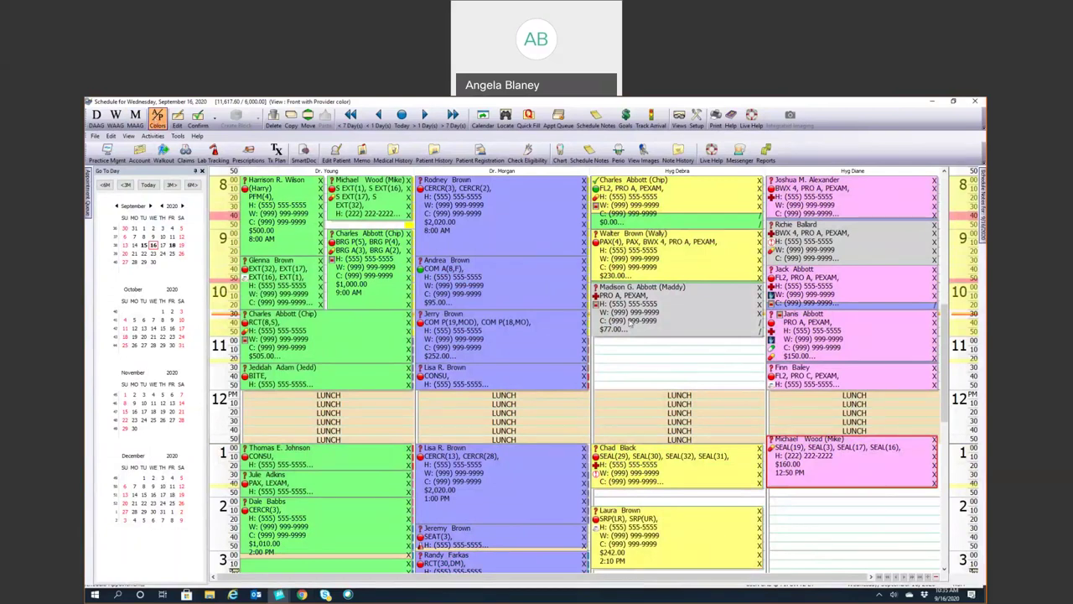
# Lengthen the sealant appointment in the second hygiene chair to 01:20 and move it to 1:10 PM
pyautogui.moveTo(830, 490)
pyautogui.mouseDown()
pyautogui.moveTo(835, 536)
pyautogui.moveTo(836, 496)
pyautogui.mouseUp()
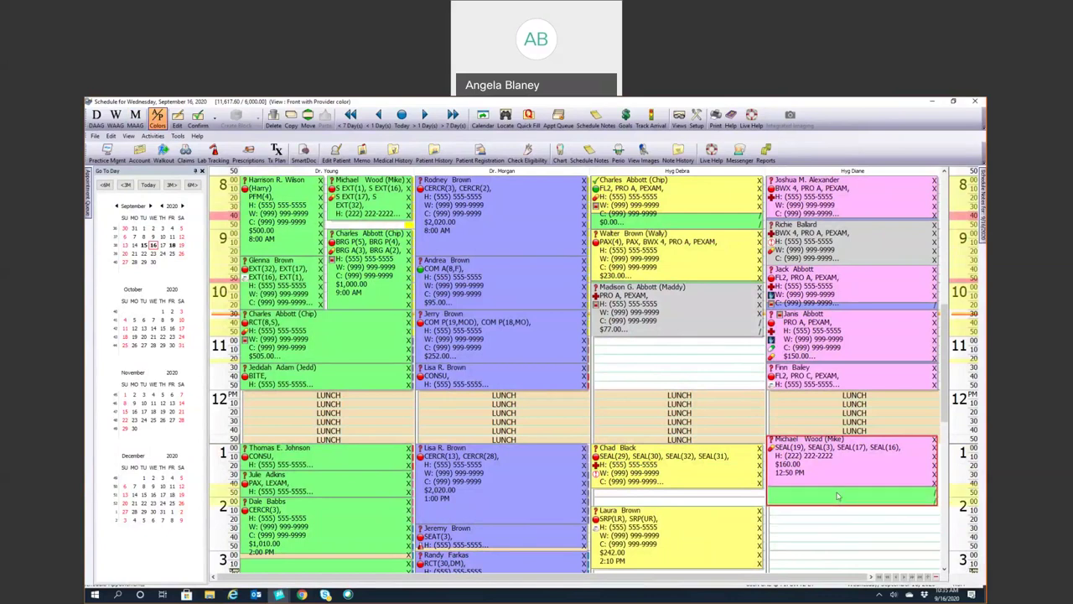
pyautogui.moveTo(827, 456)
pyautogui.mouseDown()
pyautogui.moveTo(829, 495)
pyautogui.moveTo(832, 476)
pyautogui.mouseUp()
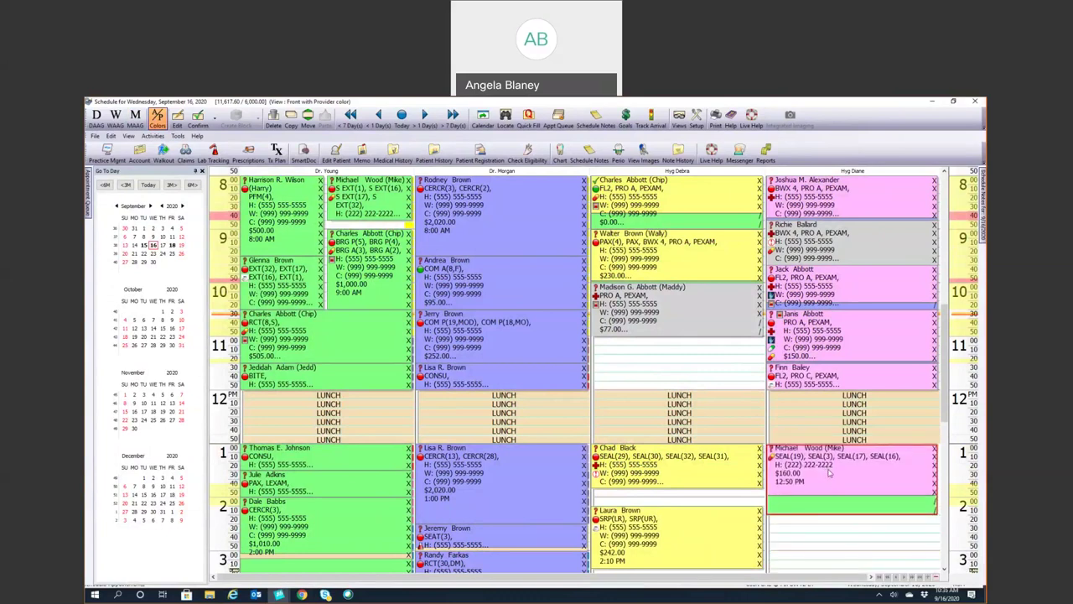
pyautogui.moveTo(830, 474); pyautogui.dragTo(102, 195)
pyautogui.click(824, 464)
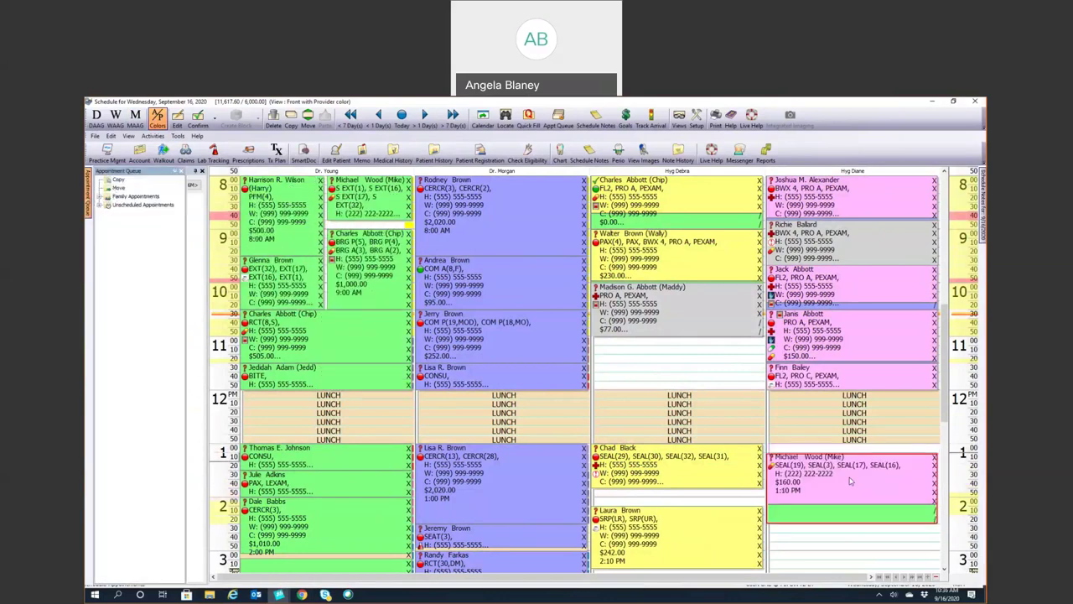
# View the actions available for the 1:10 PM sealant appointment, and dismiss them without choosing one
pyautogui.rightClick(850, 480)
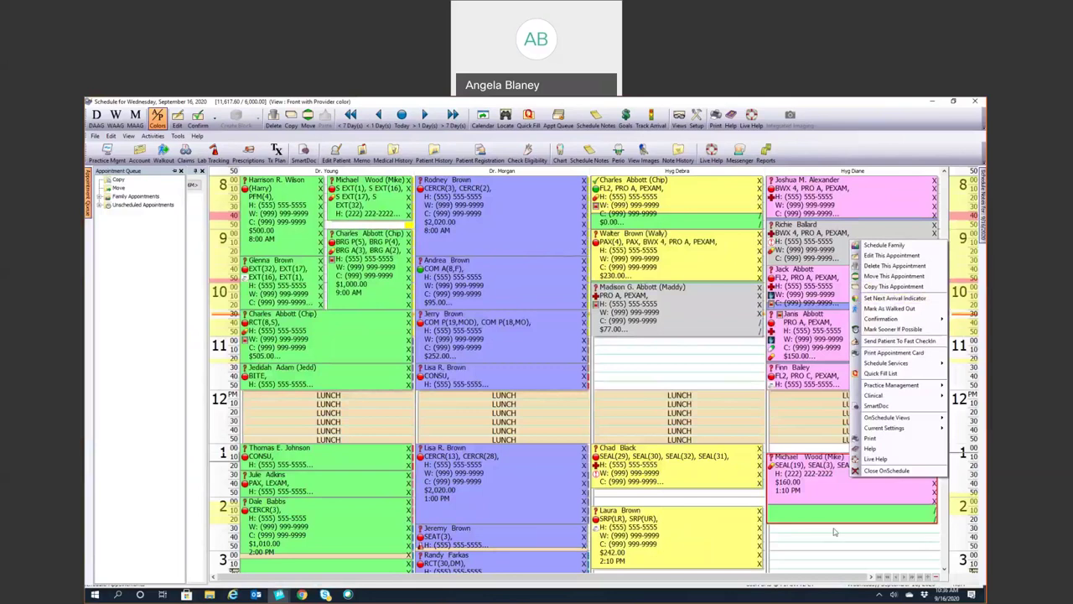
pyautogui.click(892, 299)
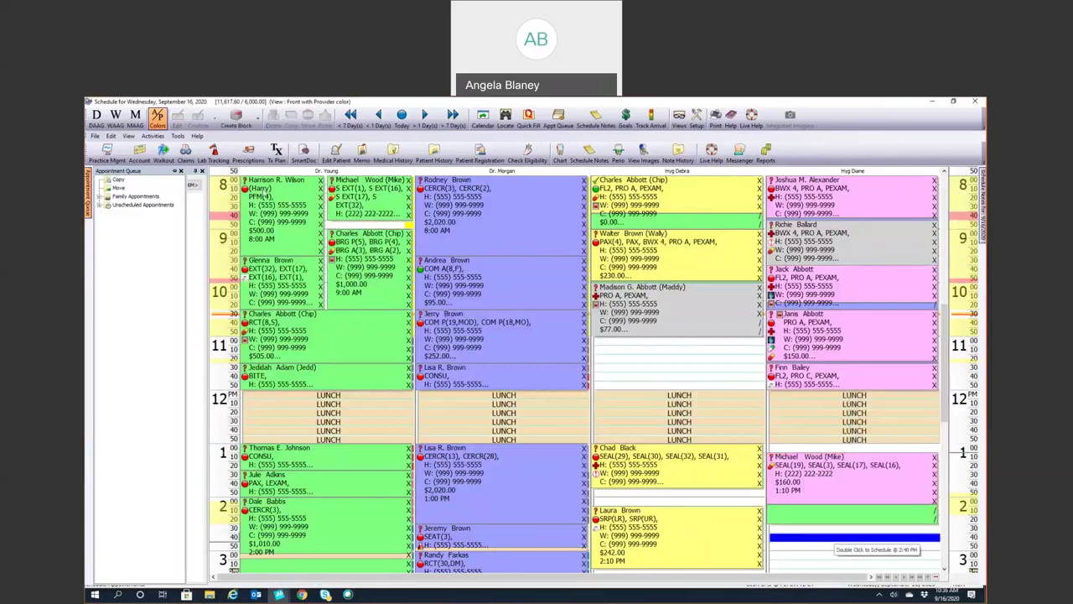
pyautogui.click(449, 194)
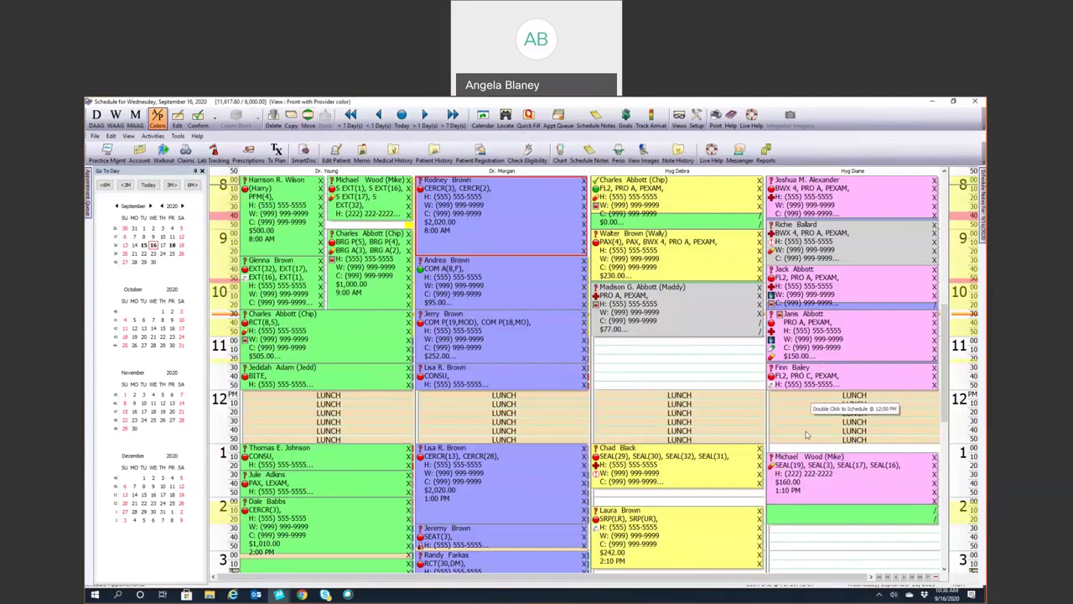
# Open the 1:10 PM sealant appointment in the second hygiene chair to review its details, and close it without saving changes
pyautogui.doubleClick(826, 475)
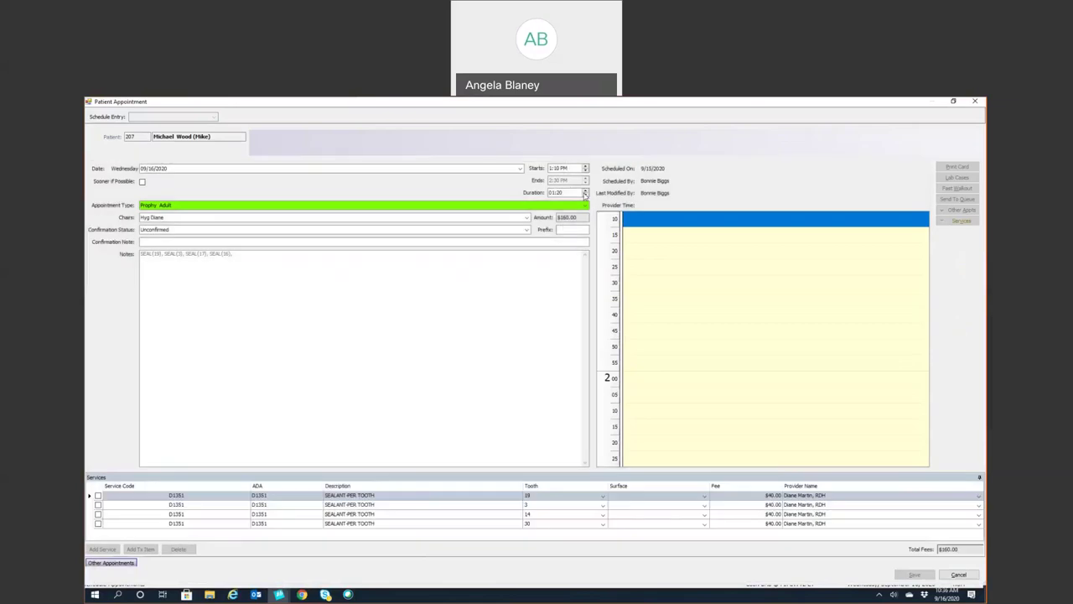
pyautogui.click(586, 191)
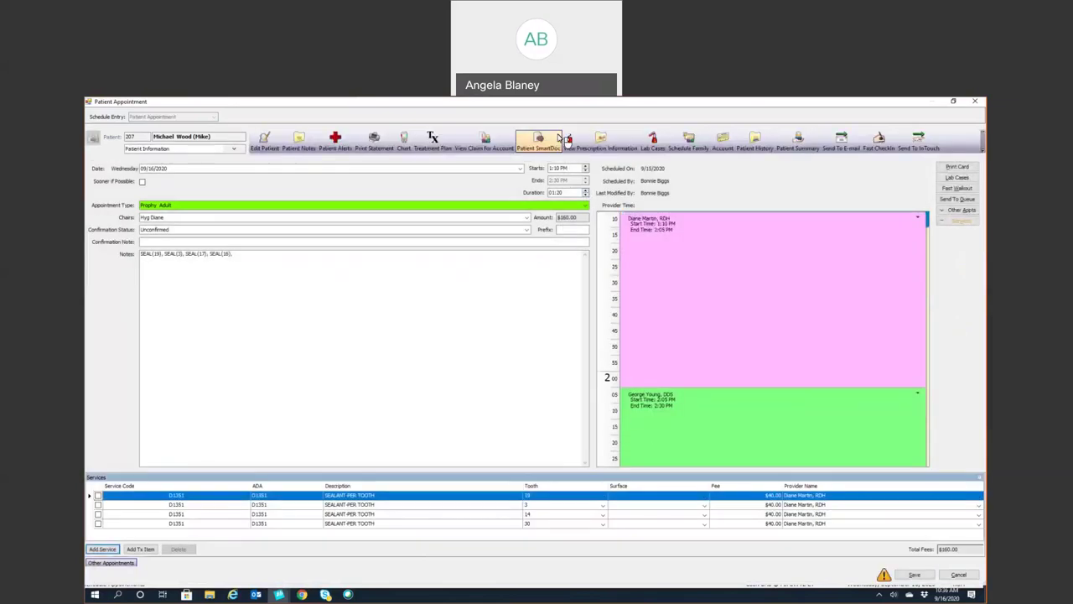
pyautogui.click(959, 575)
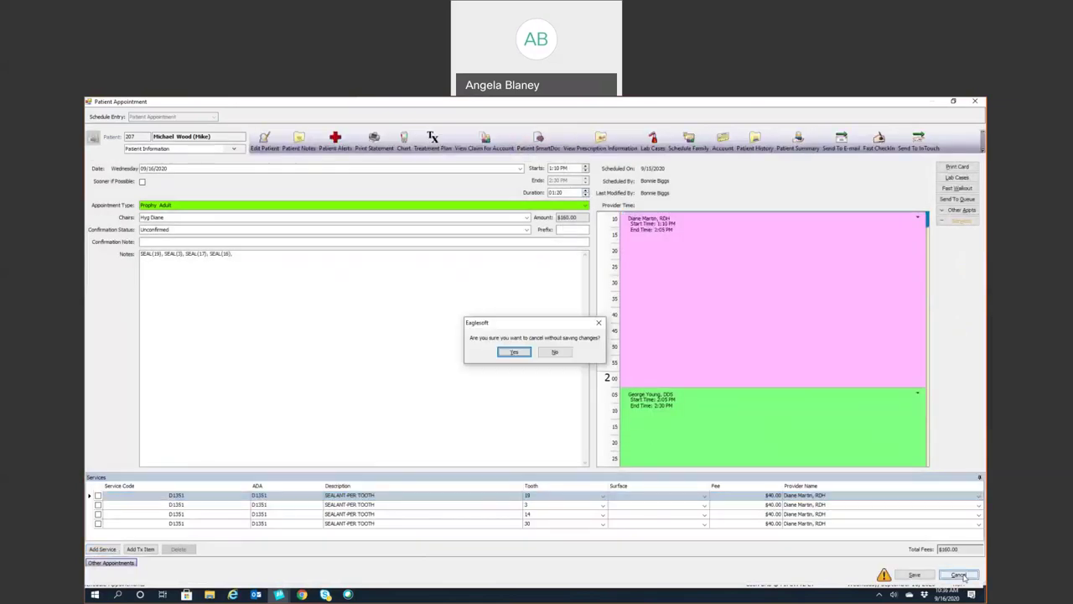
pyautogui.click(503, 353)
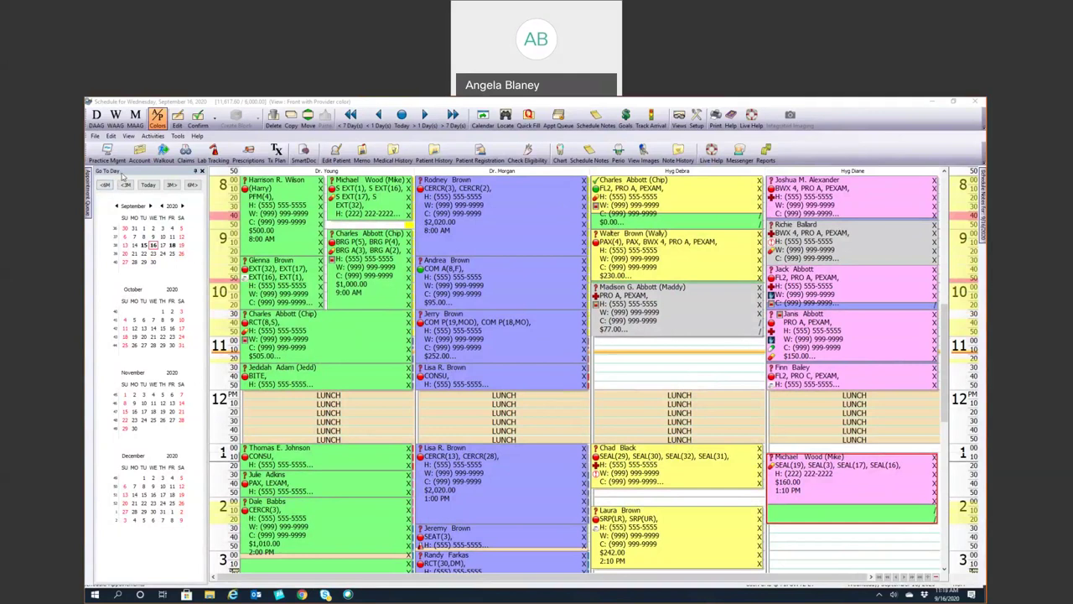
# Set the Go To Day calendar pane to auto-hide, reveal it again and pin it back open
pyautogui.click(195, 172)
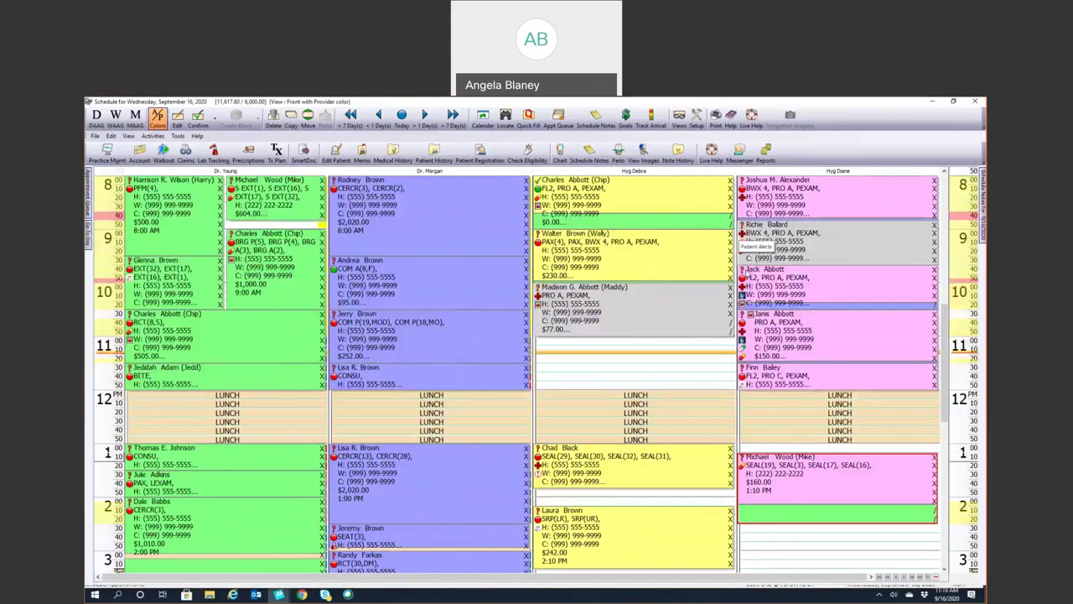
pyautogui.moveTo(87, 234)
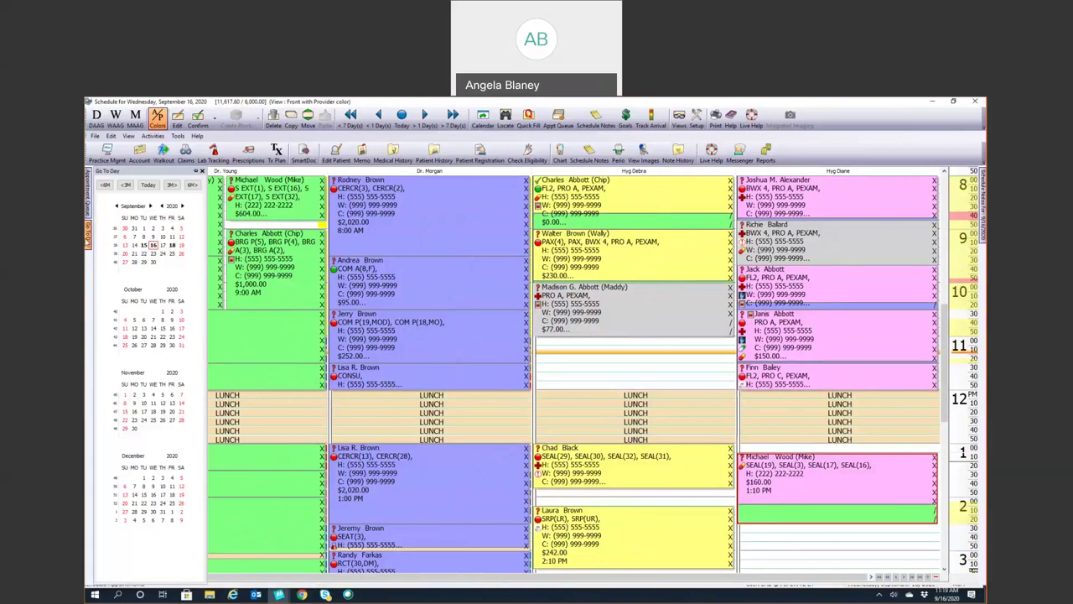
pyautogui.click(196, 172)
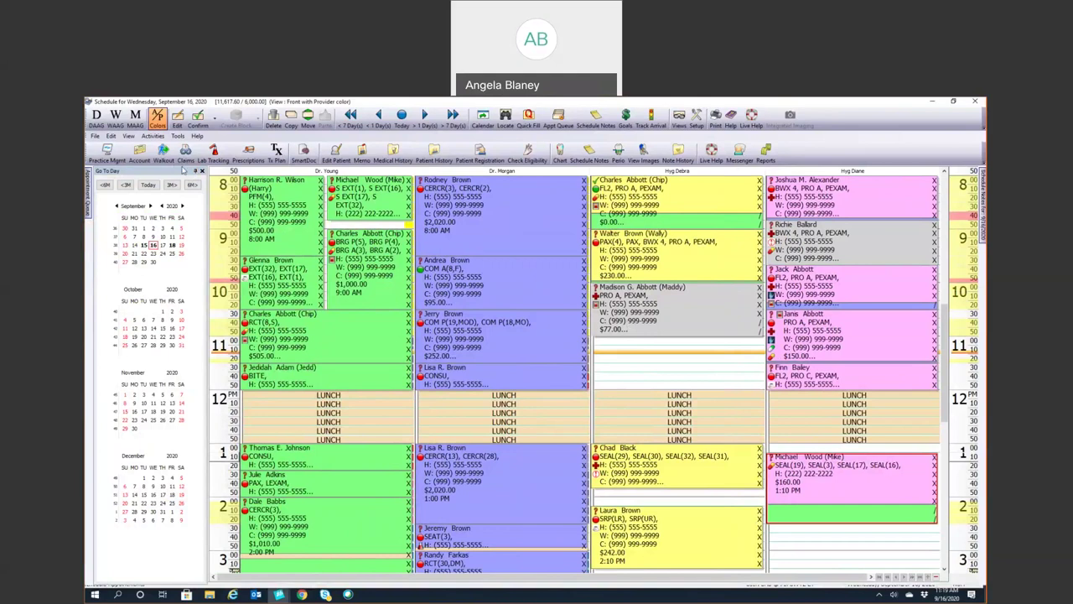
# Close the Go To Day calendar pane and bring it back beside the schedule
pyautogui.click(202, 171)
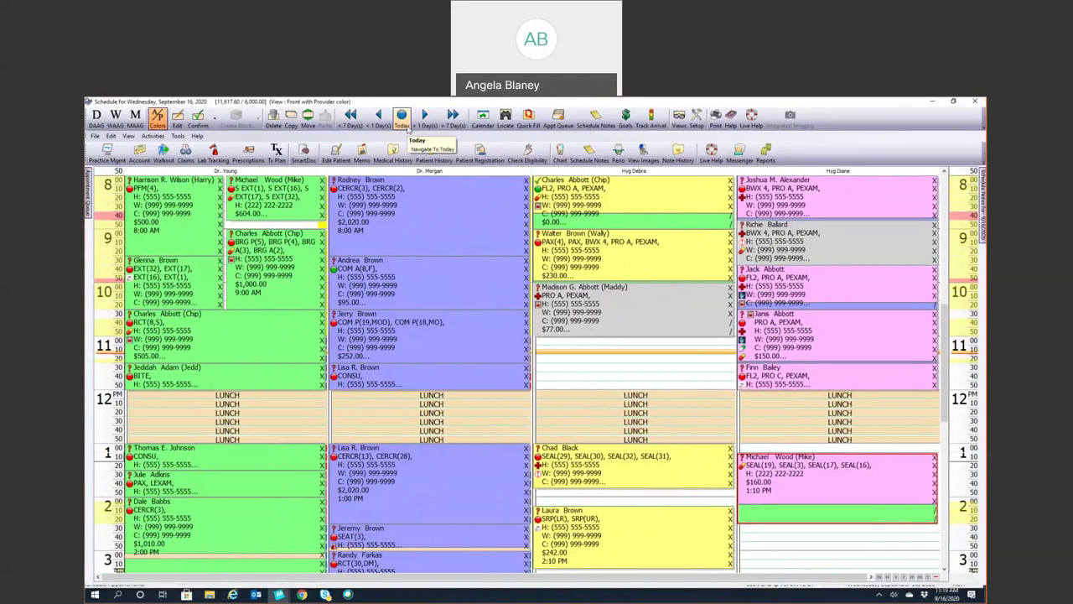
pyautogui.click(472, 128)
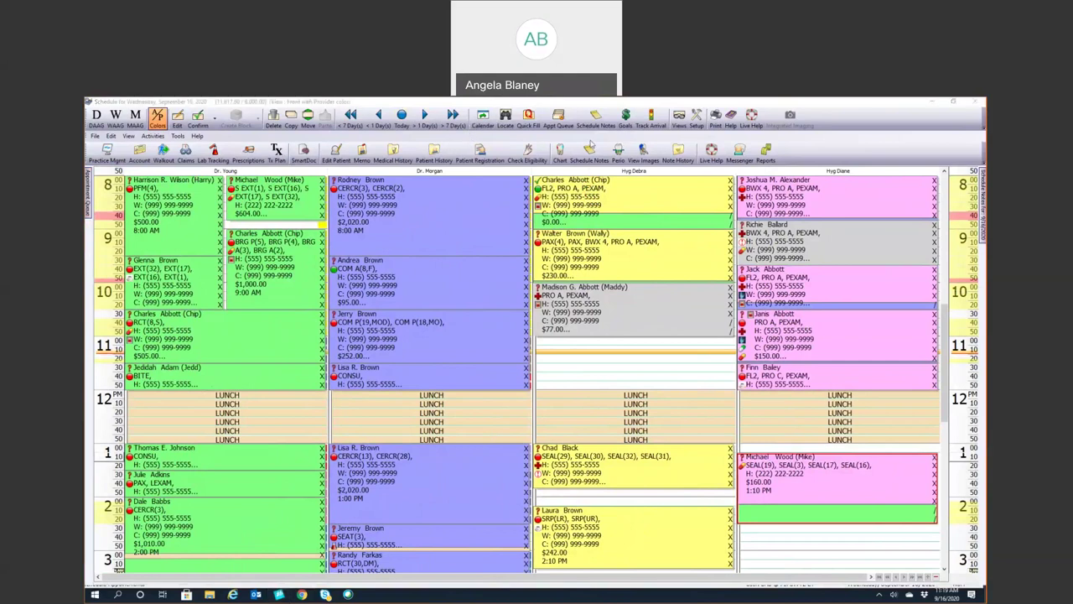
pyautogui.click(483, 117)
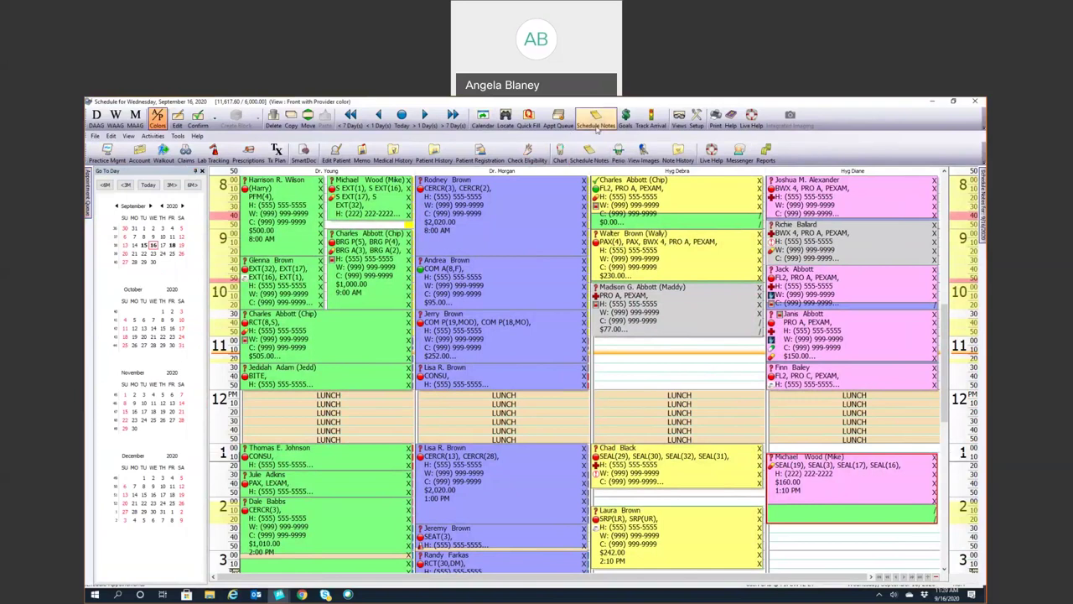
# Reveal the Schedule Notes pane for 9/16/2020, pin it open, and return it to auto-hide
pyautogui.moveTo(983, 205)
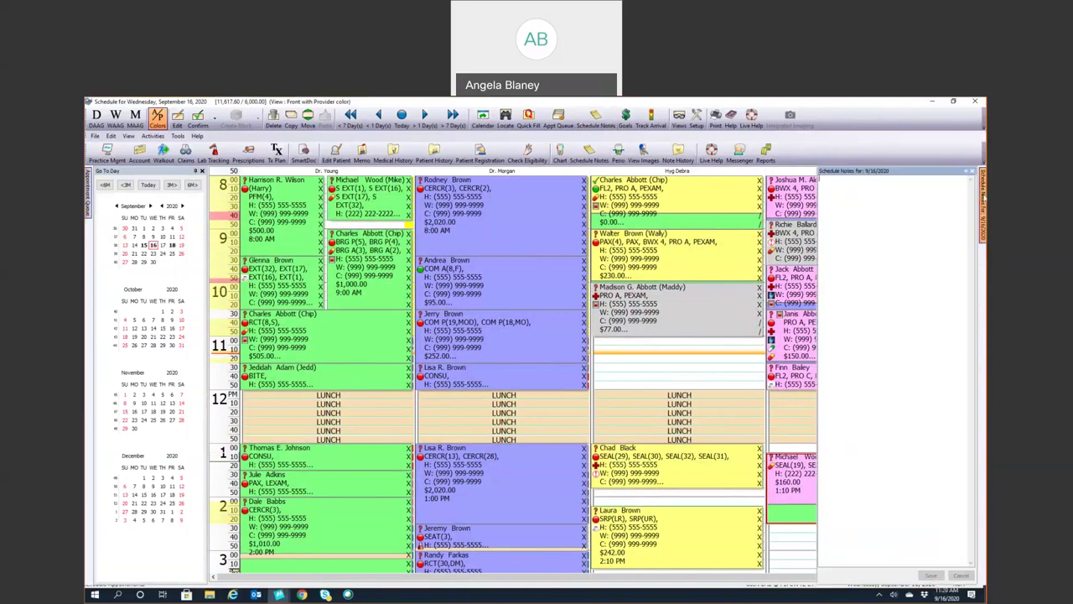
pyautogui.click(967, 171)
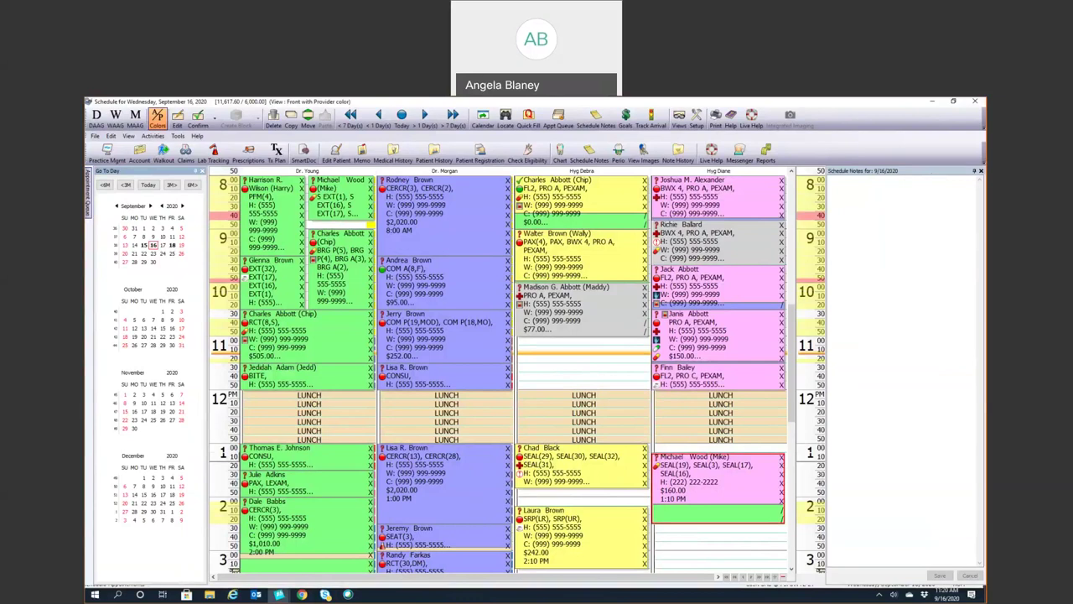
pyautogui.click(974, 171)
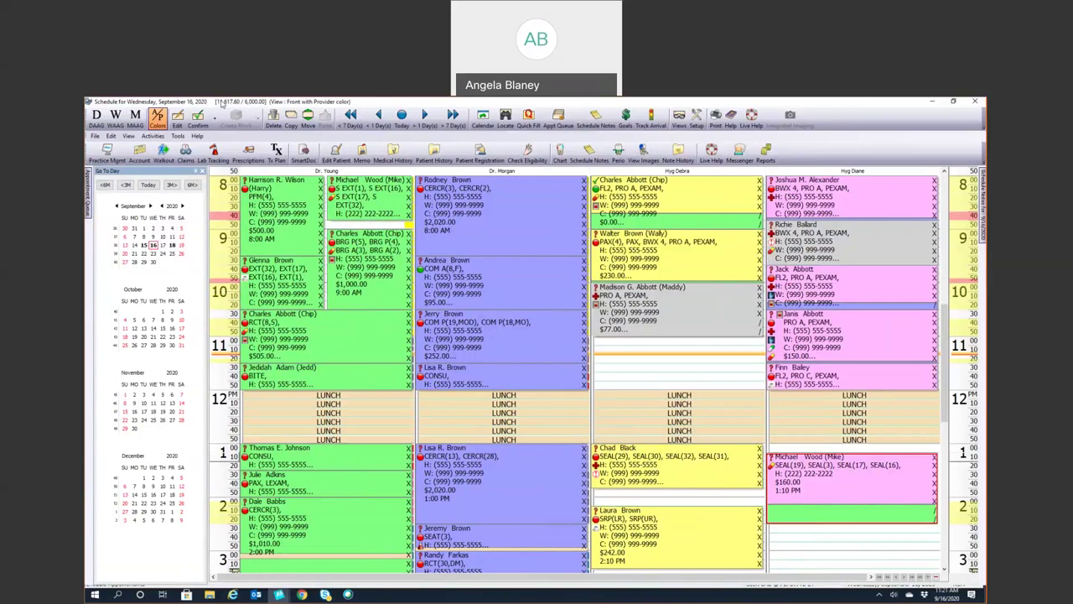
# In the current view's preferences, browse the insertable appointment fields and remove the start time from the Appointment Display Layout
pyautogui.click(697, 120)
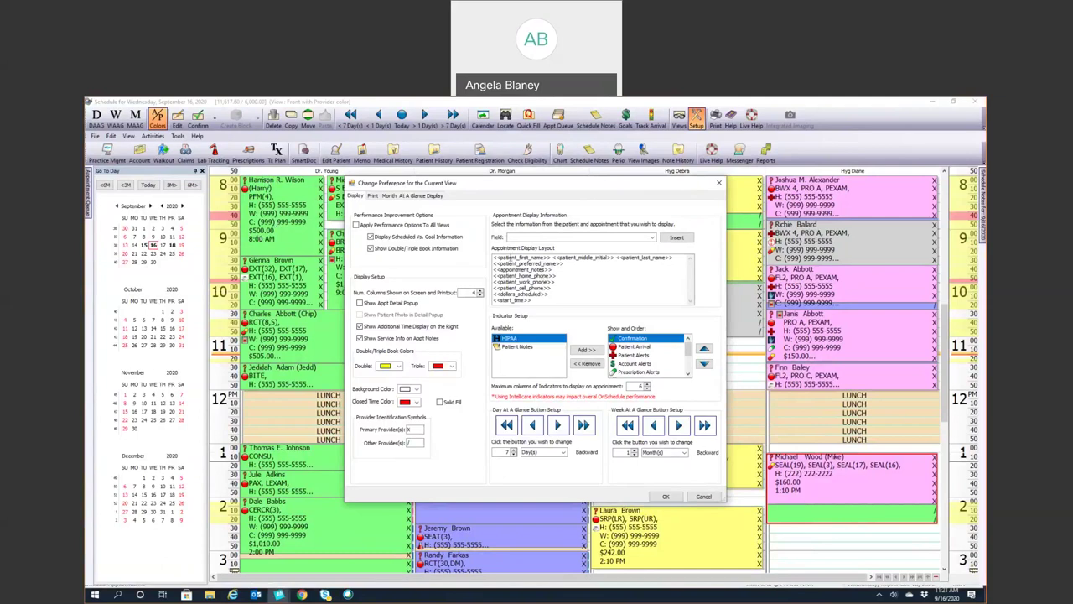
pyautogui.click(652, 238)
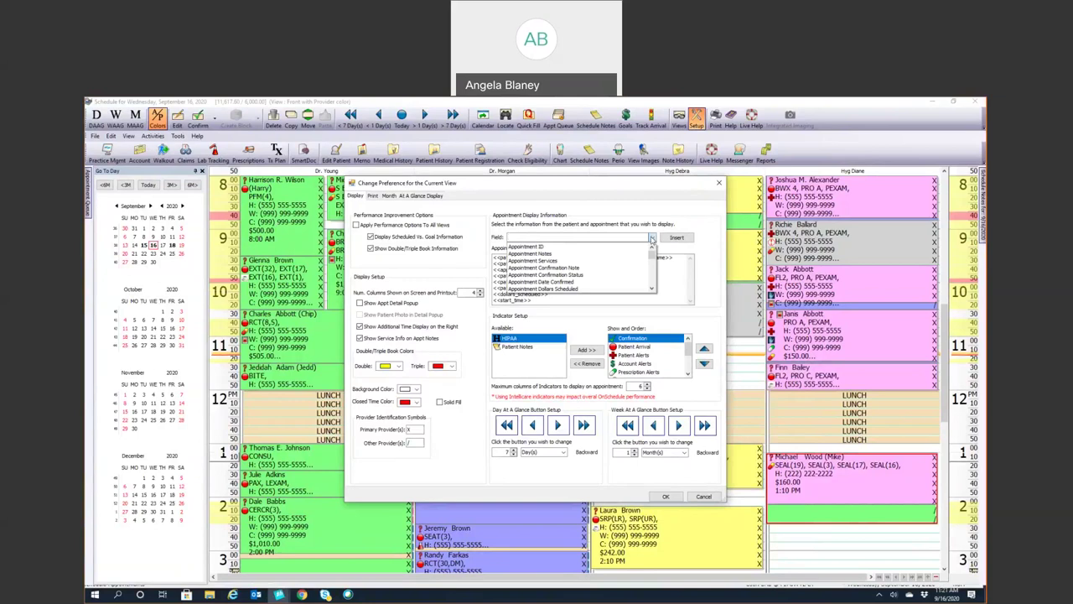
pyautogui.scroll(-6, 609, 255)
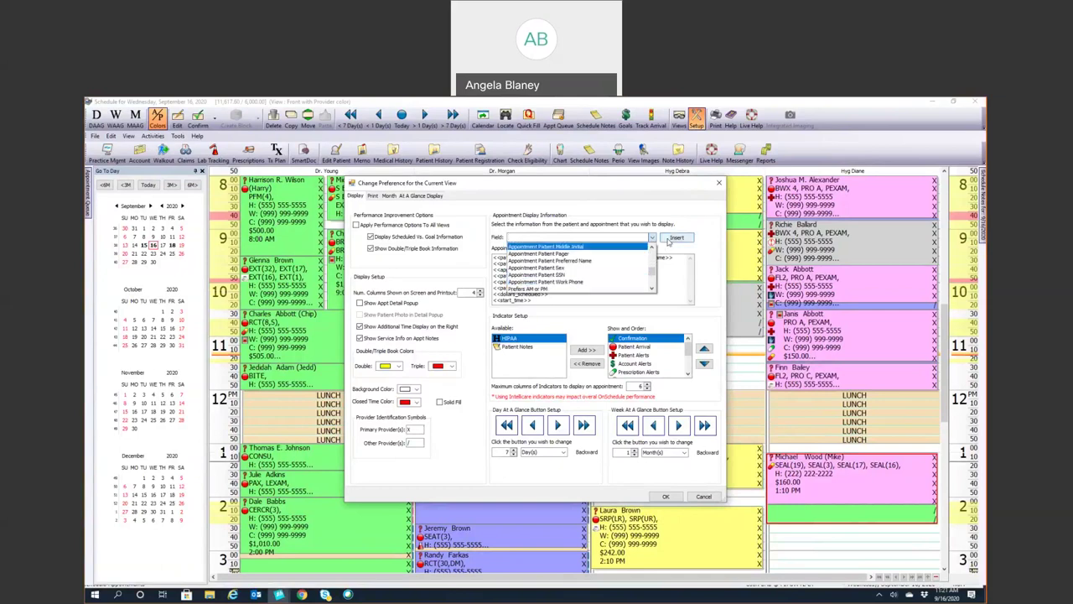
pyautogui.click(561, 293)
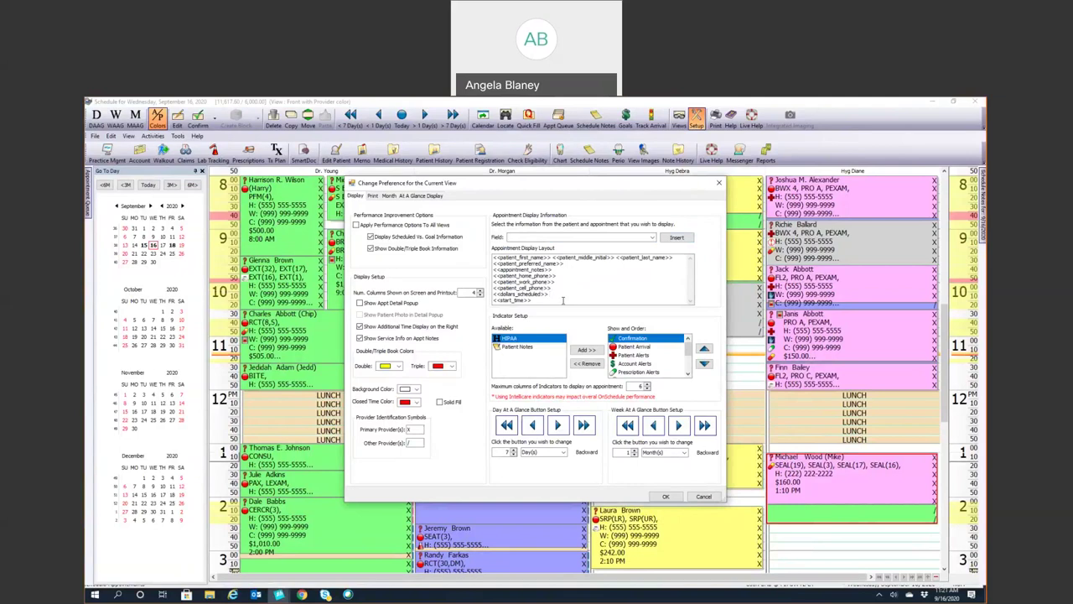
pyautogui.moveTo(534, 300); pyautogui.dragTo(483, 302)
pyautogui.press('Delete')
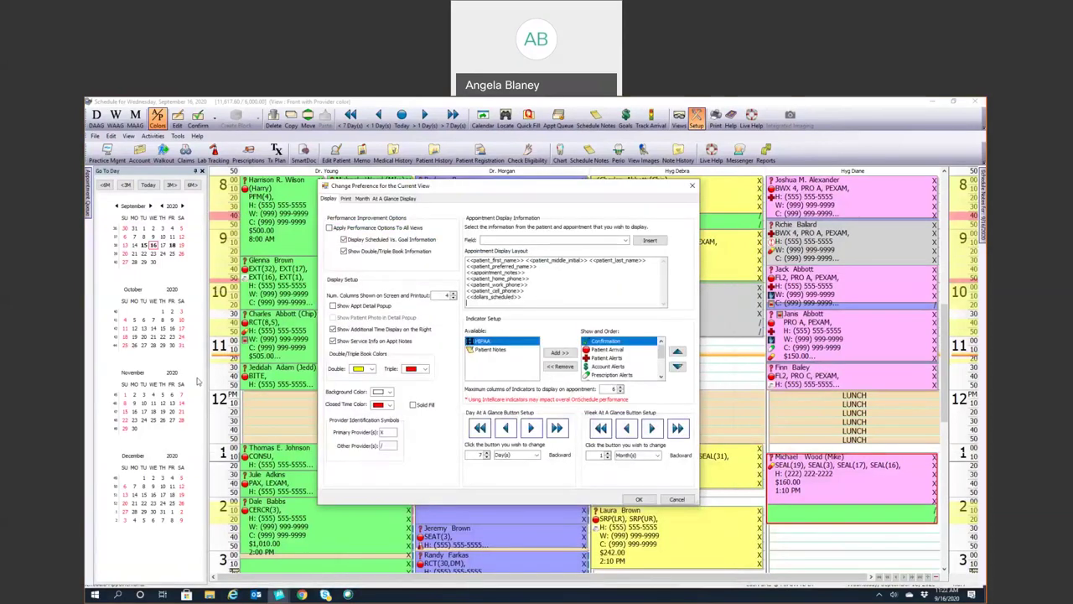
# Review the double-book colors, Patient Arrival indicator, Print and Month At A Glance preferences, and close the preferences without saving
pyautogui.click(372, 370)
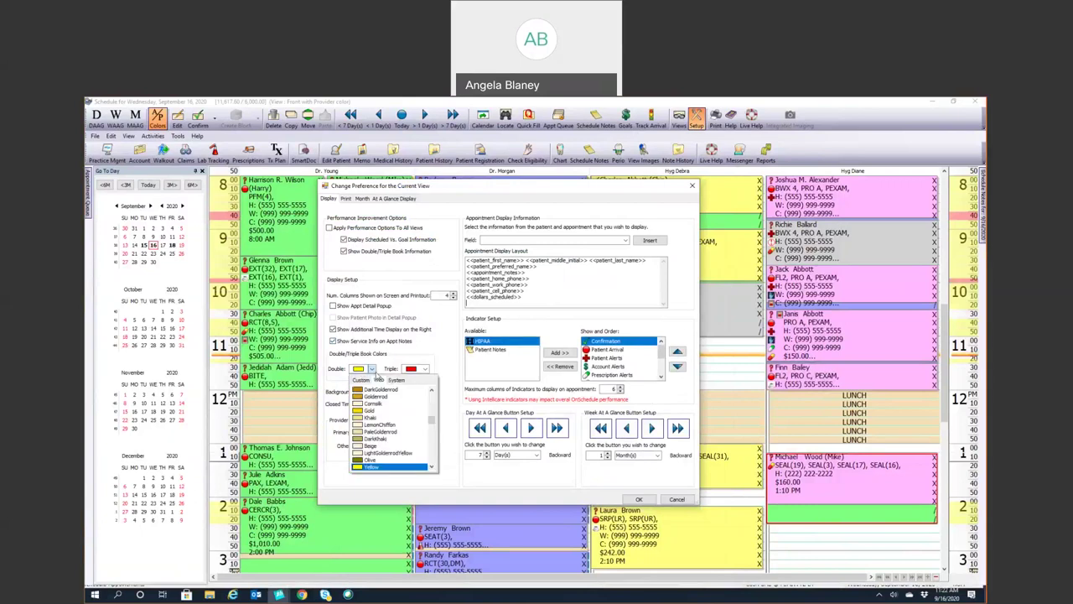
pyautogui.click(377, 375)
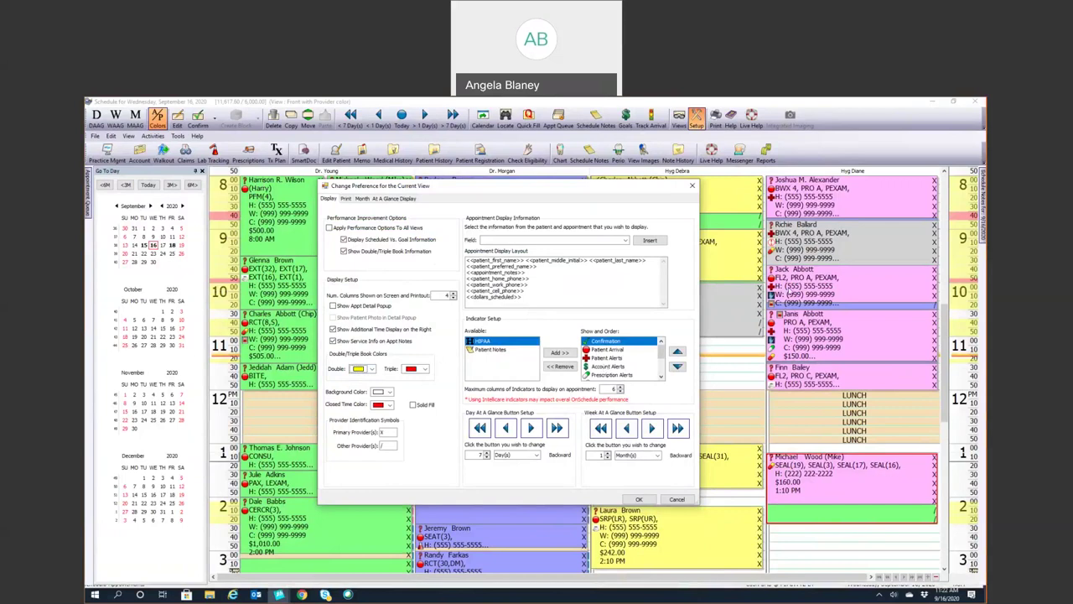
pyautogui.click(598, 349)
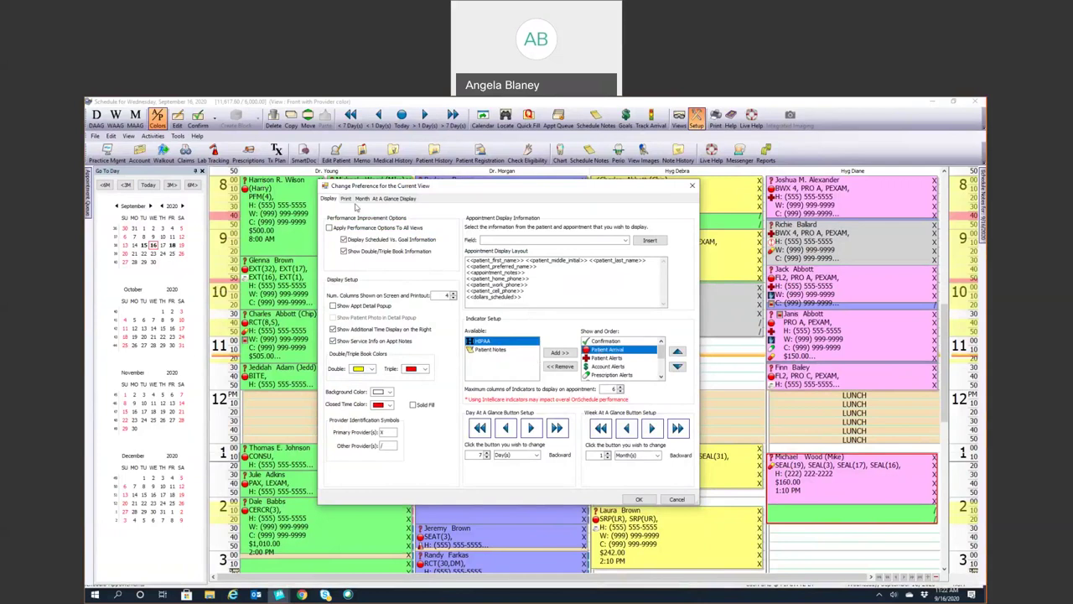
pyautogui.click(347, 199)
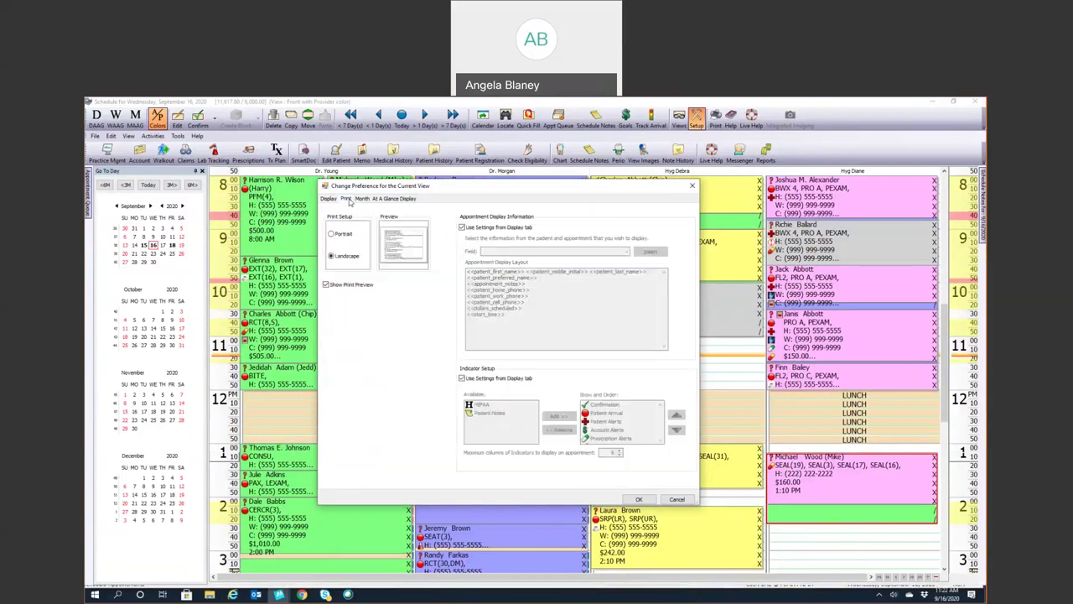
pyautogui.click(369, 200)
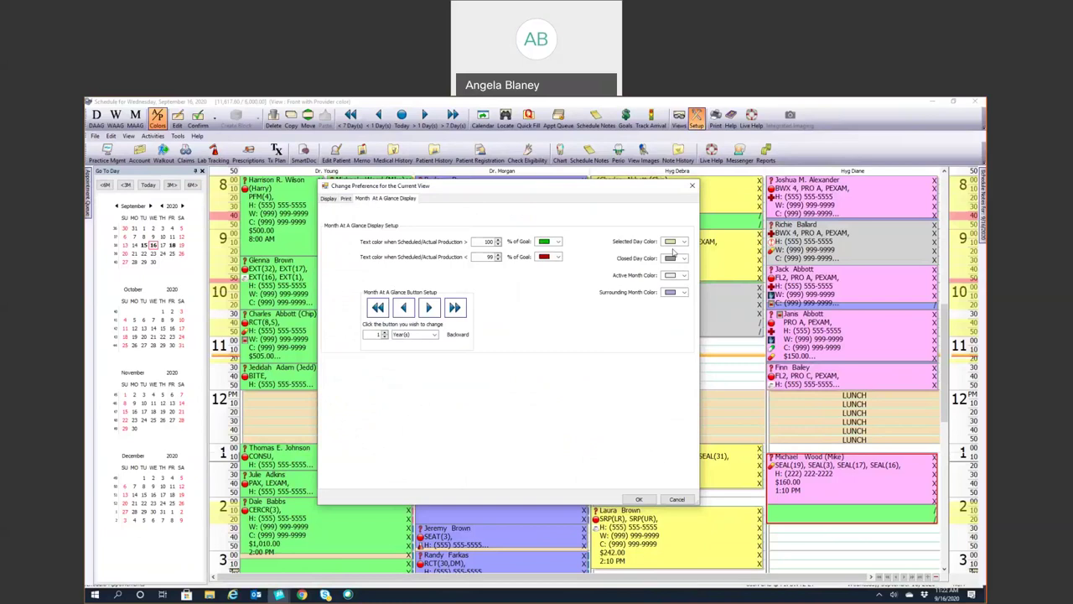
pyautogui.click(691, 186)
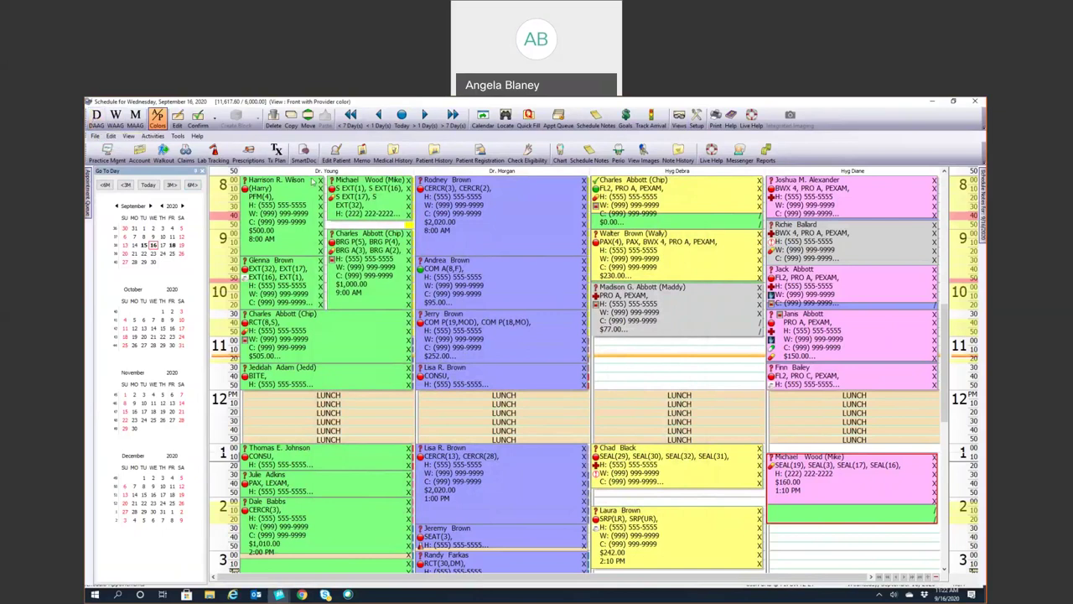
# View the schedule by week and by month, and check the selected range totals for September 16 and September 9
pyautogui.click(114, 119)
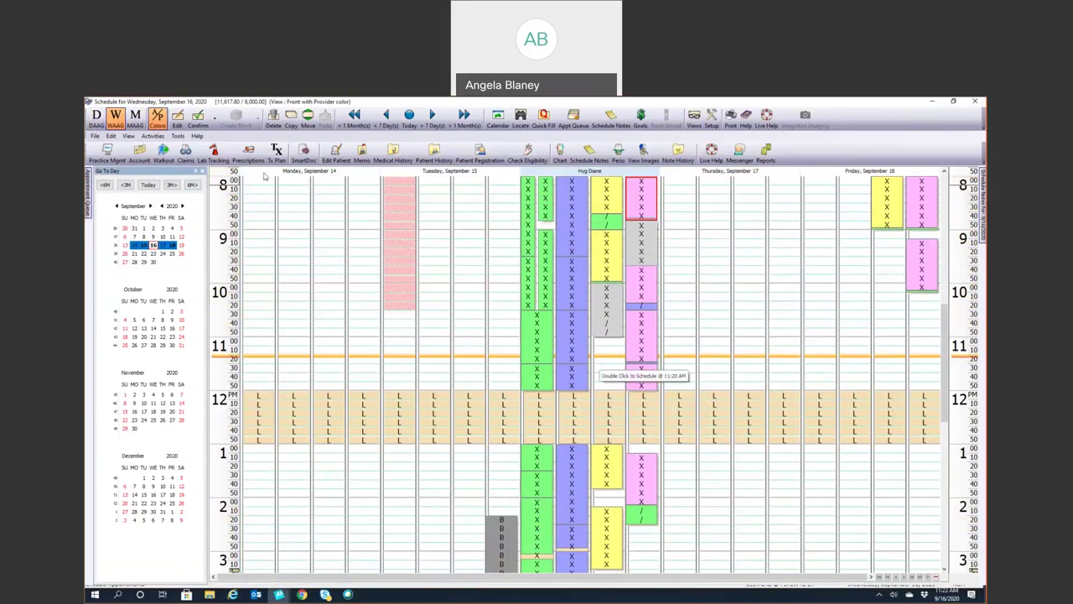
pyautogui.click(135, 117)
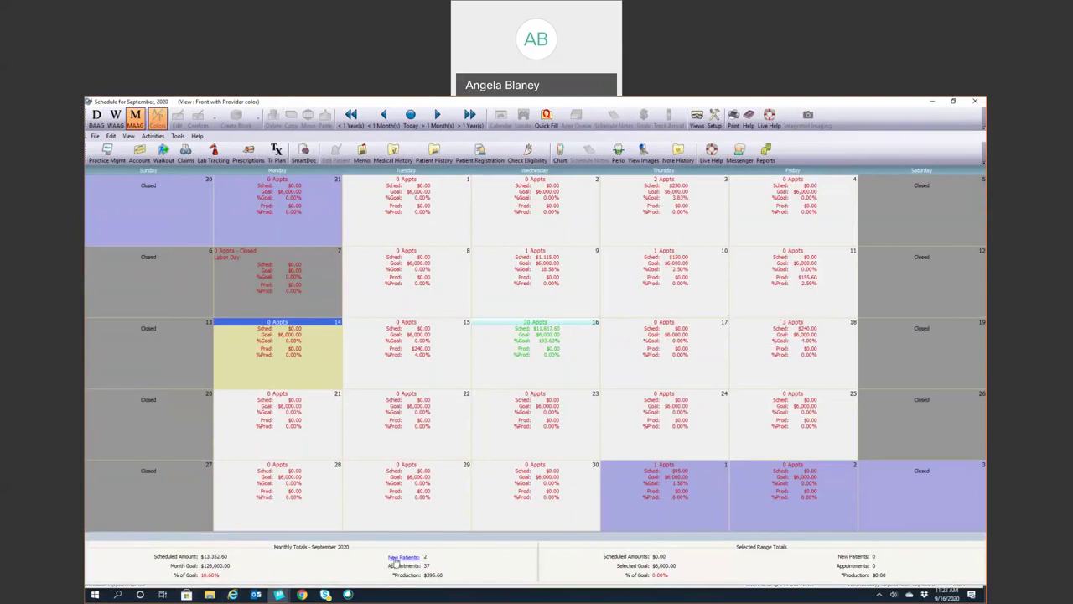
pyautogui.click(591, 361)
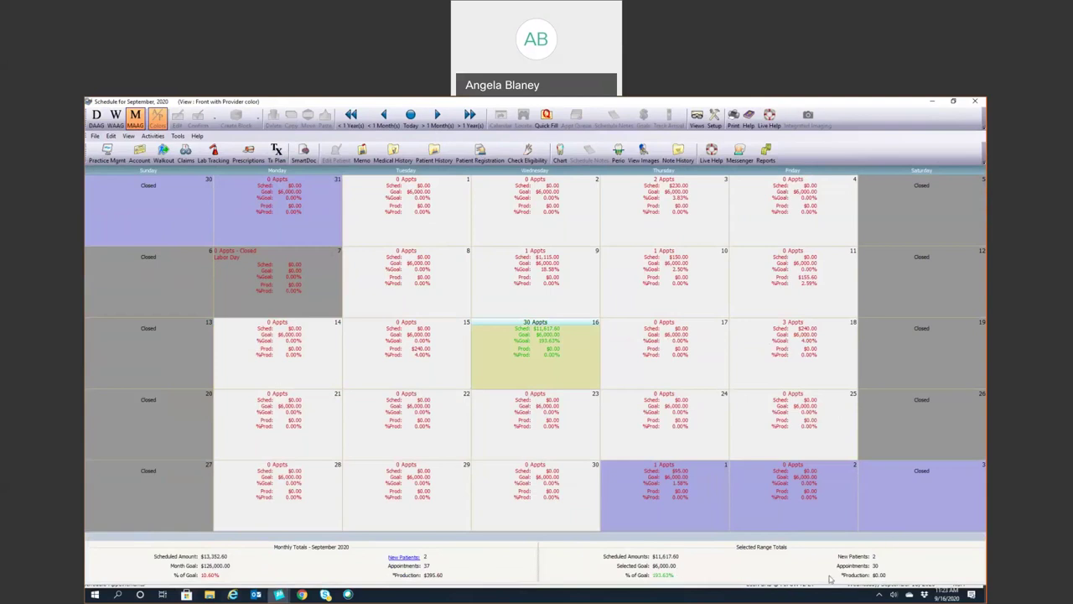
pyautogui.click(546, 294)
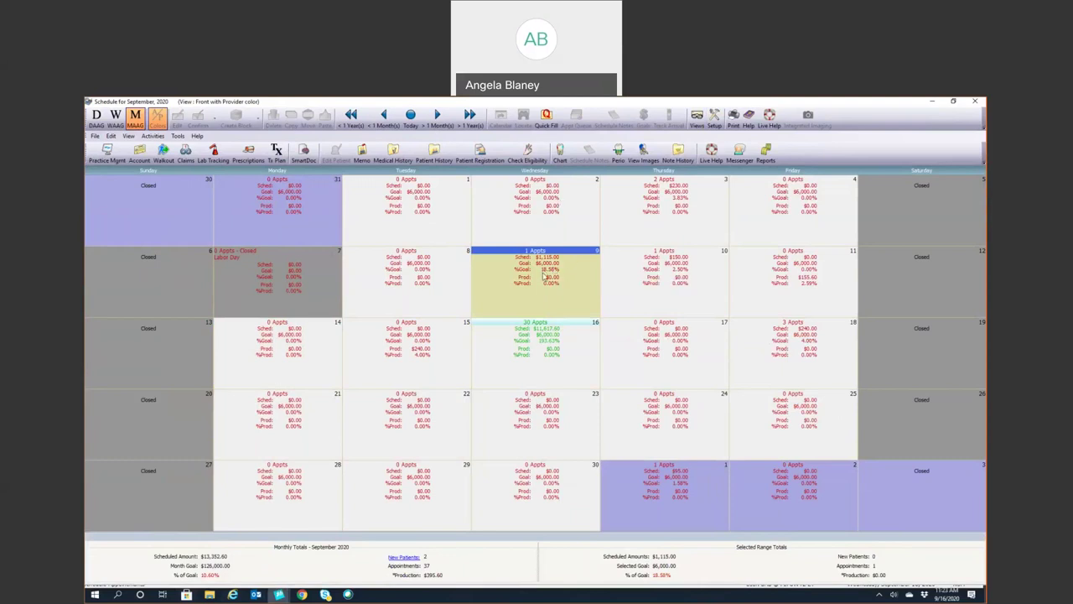
# Review the Month At A Glance goal percentages and color settings in the view preferences, and close them without changes
pyautogui.click(714, 118)
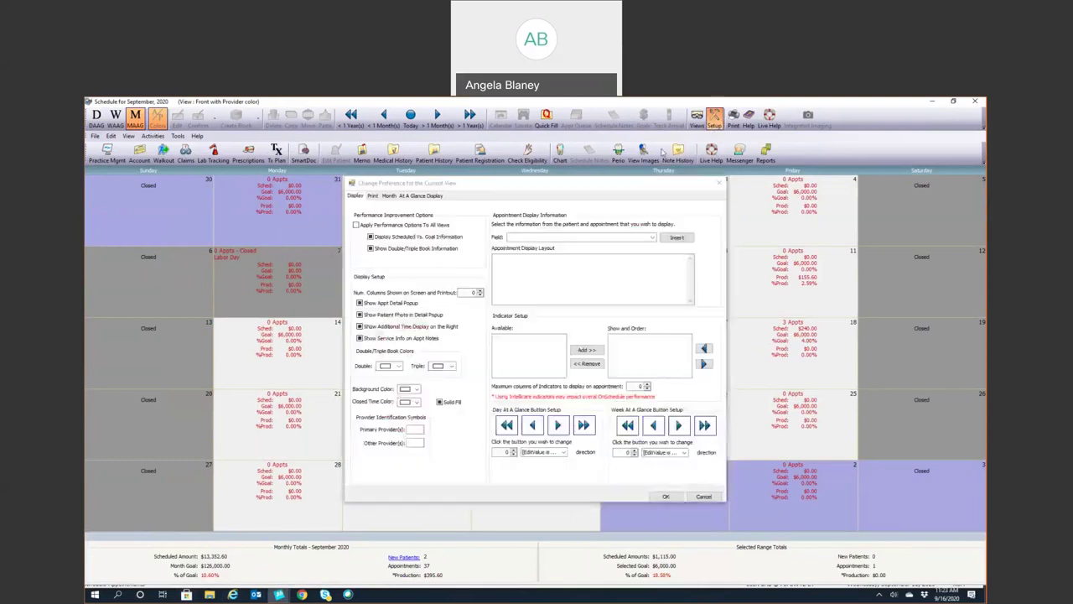
pyautogui.click(405, 197)
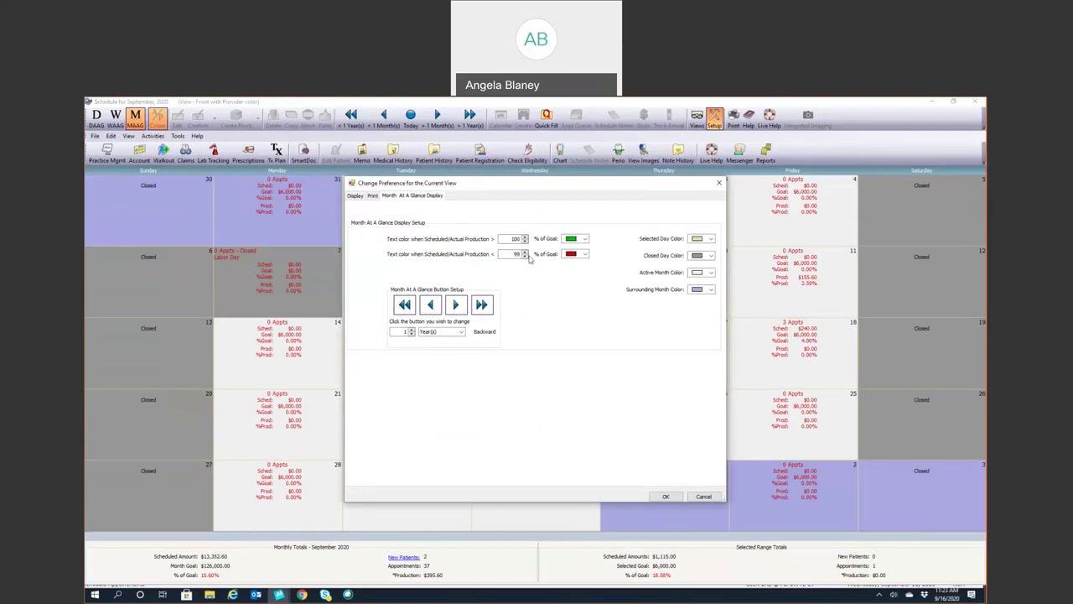
pyautogui.click(719, 183)
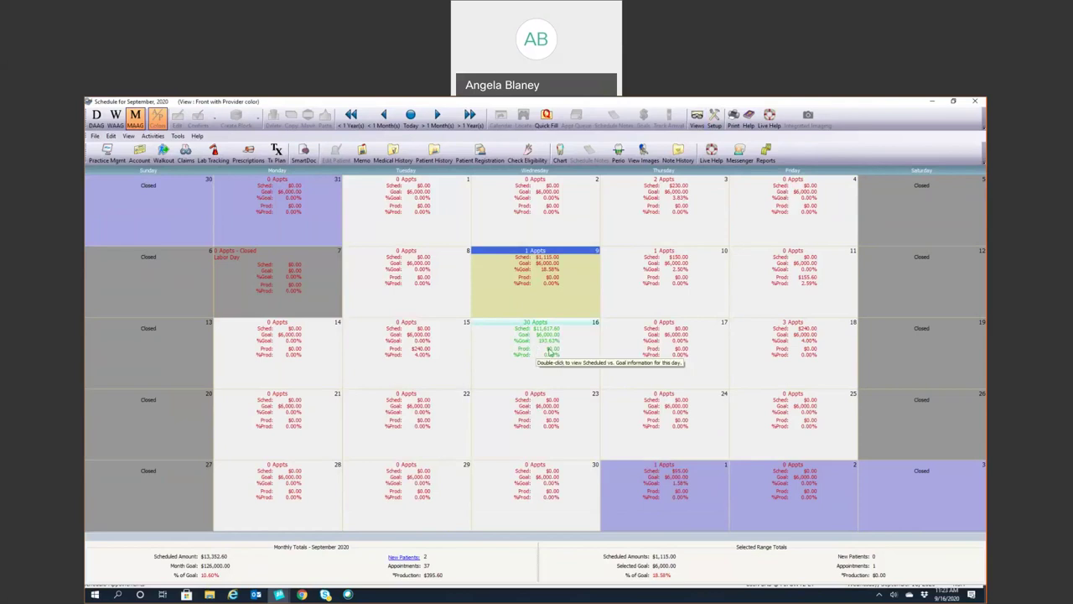
# Select September 16 in the month view, return to the day view, and go back one day to September 15
pyautogui.click(551, 353)
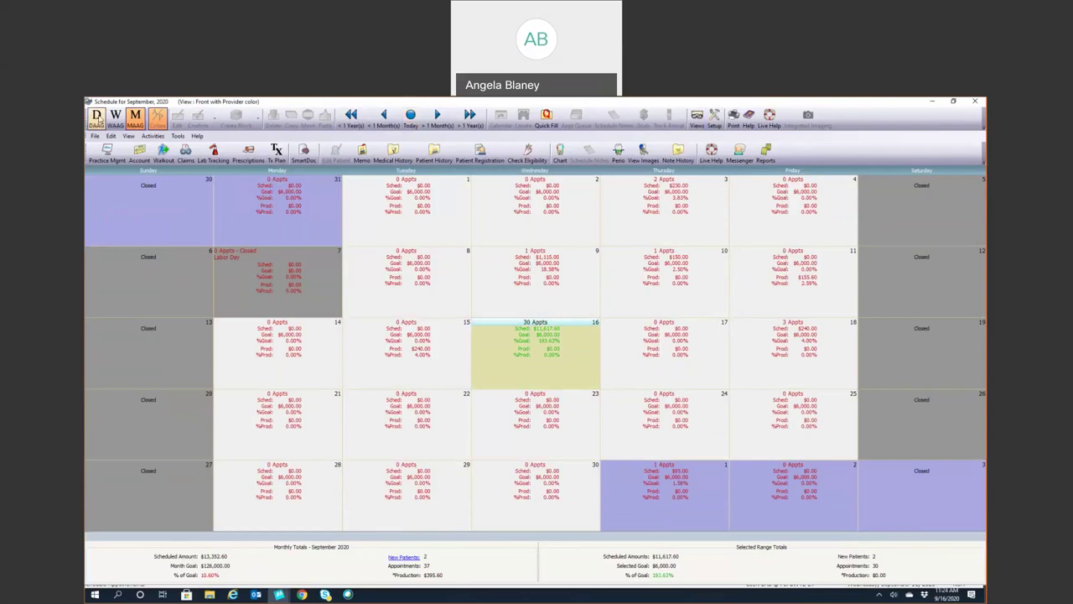
pyautogui.click(97, 118)
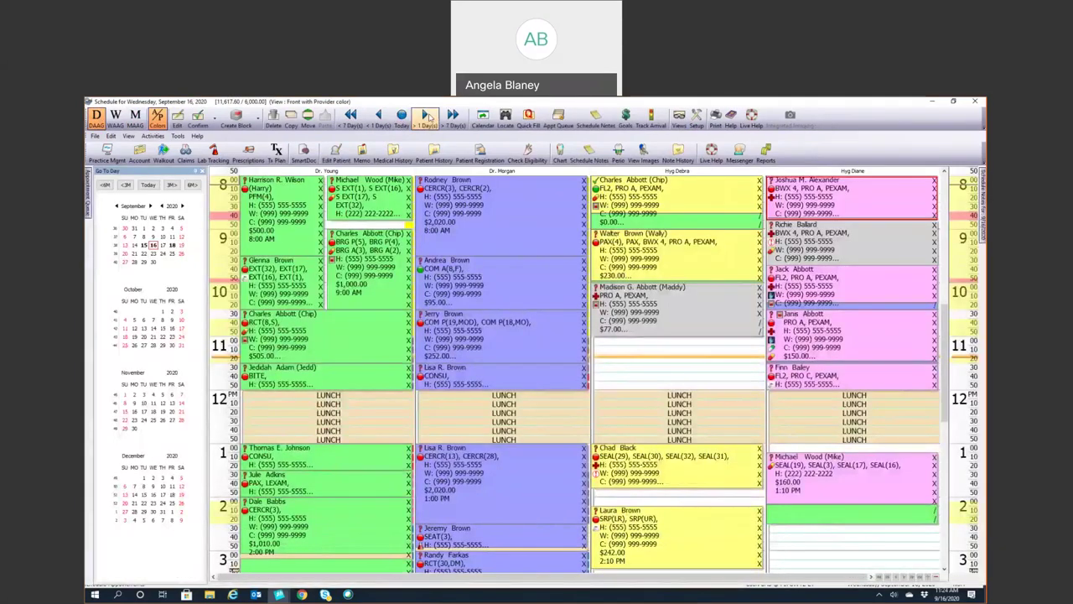
pyautogui.click(414, 122)
pyautogui.click(402, 117)
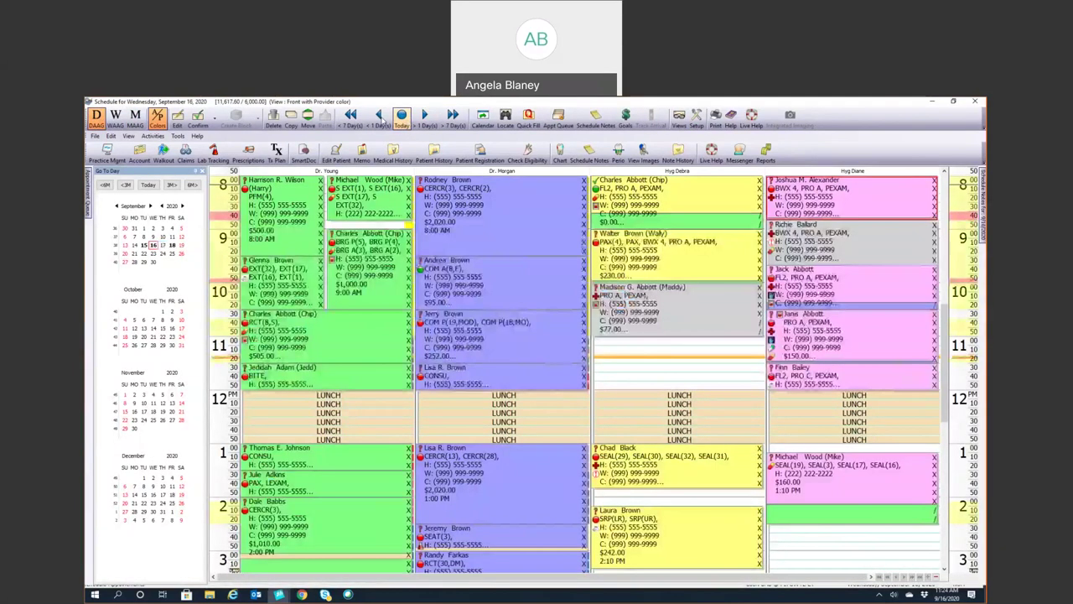
pyautogui.click(379, 119)
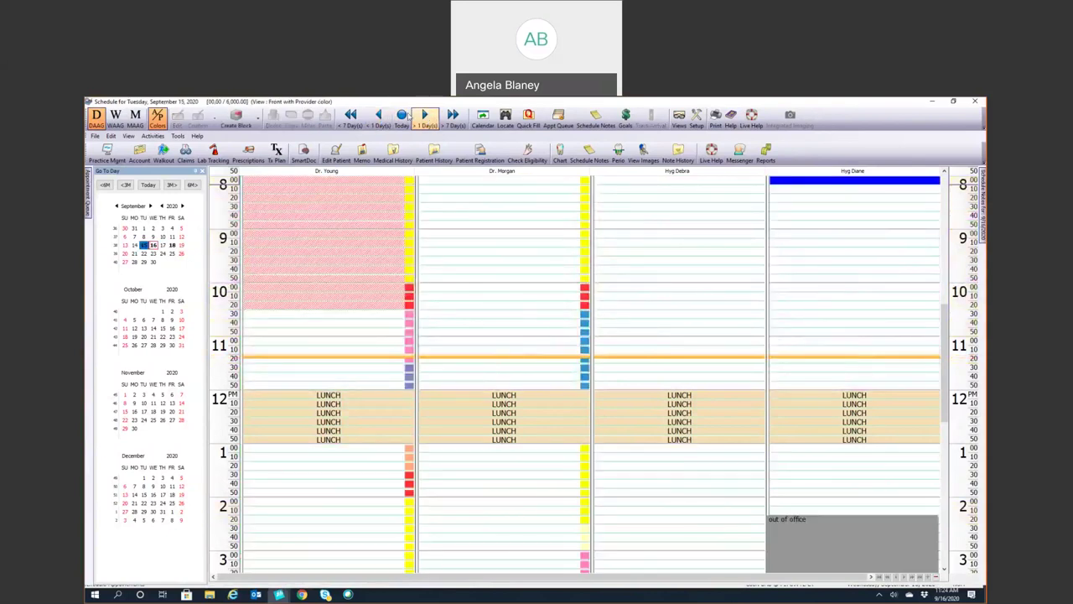
# Move the day view forward one day, back seven days to September 9, and forward seven days to September 16
pyautogui.click(415, 117)
pyautogui.click(350, 117)
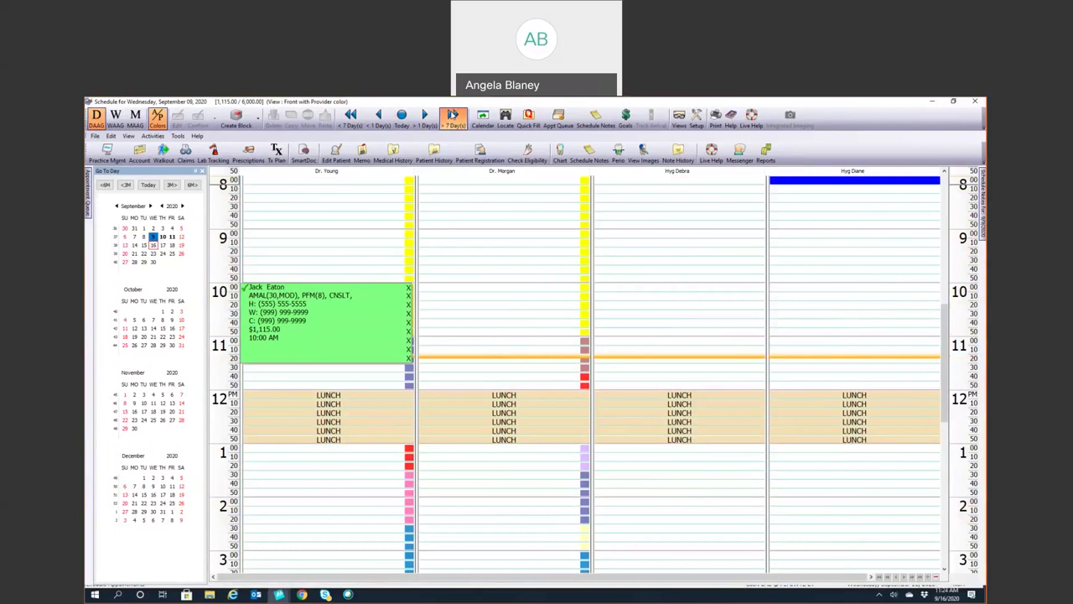
pyautogui.click(452, 114)
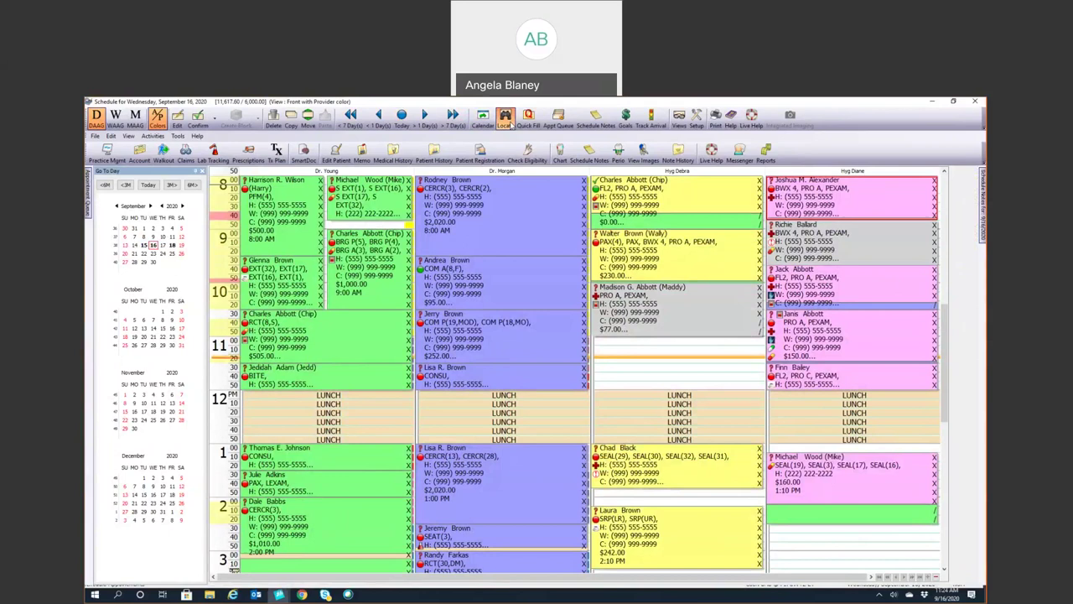
# Locate the selected patient's appointments, compare the current and past lists, and close the appointment search
pyautogui.click(507, 120)
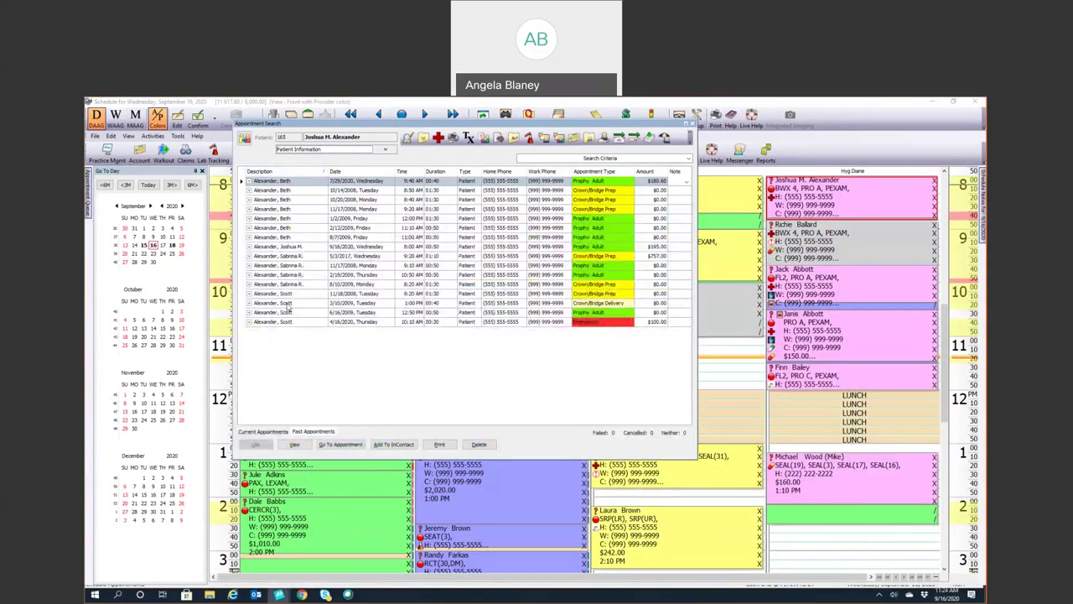
pyautogui.click(279, 433)
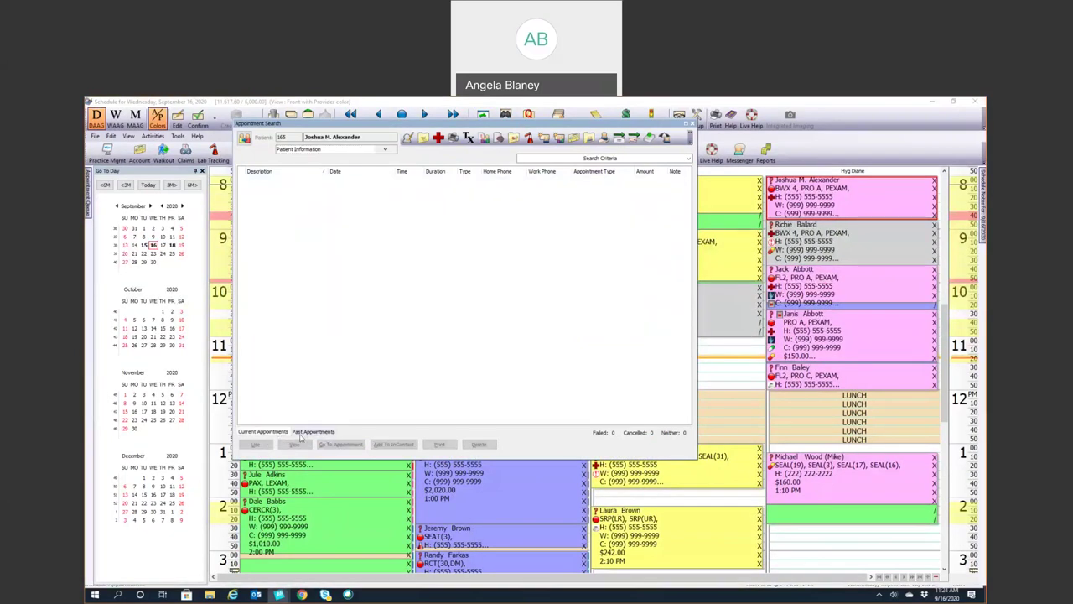
pyautogui.click(303, 432)
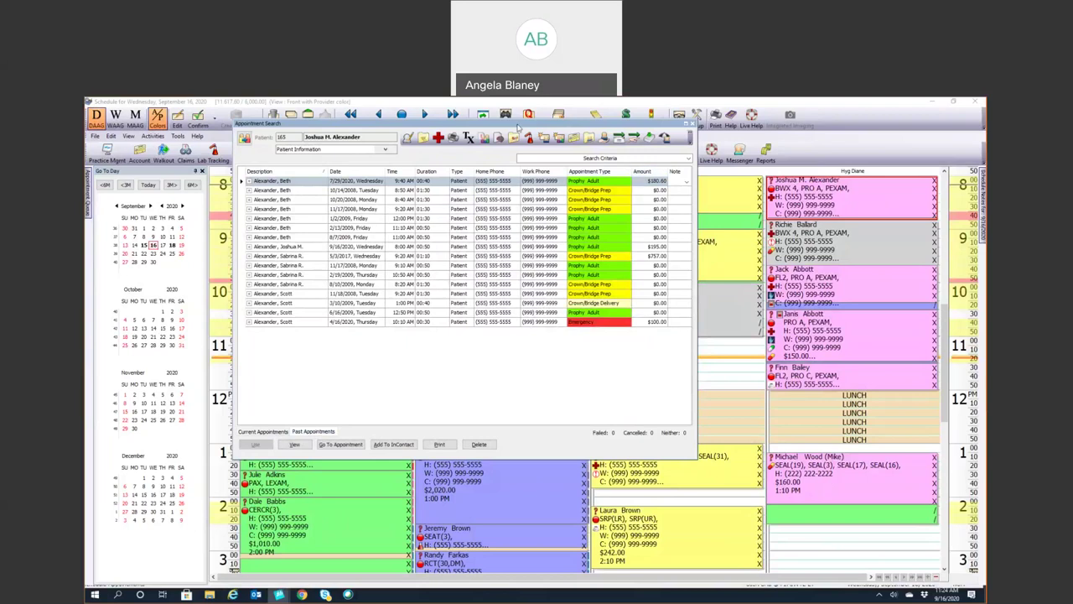
pyautogui.moveTo(518, 127); pyautogui.dragTo(470, 172)
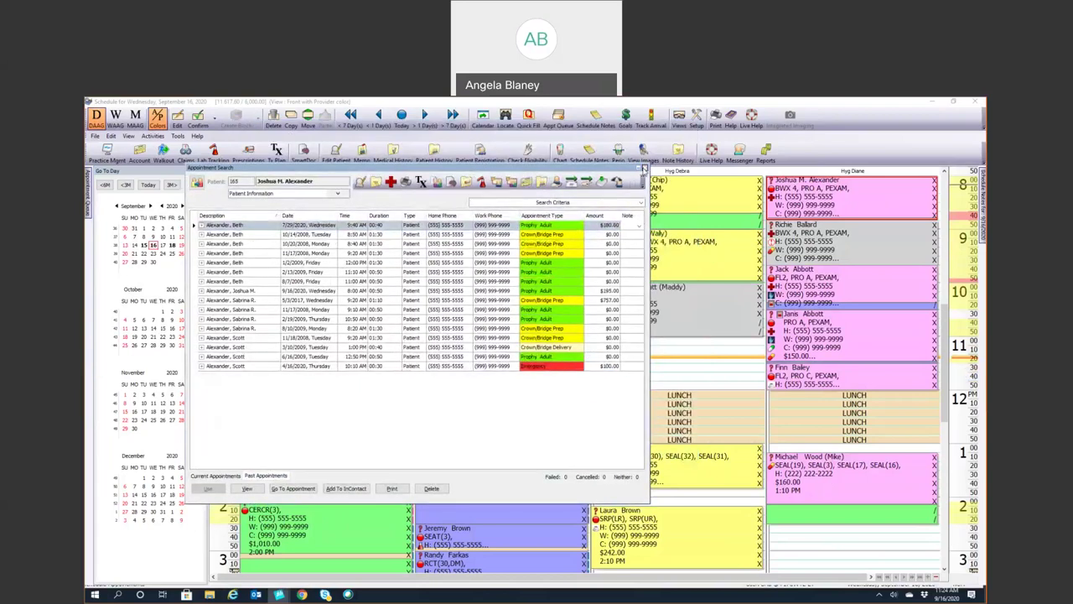
pyautogui.click(643, 168)
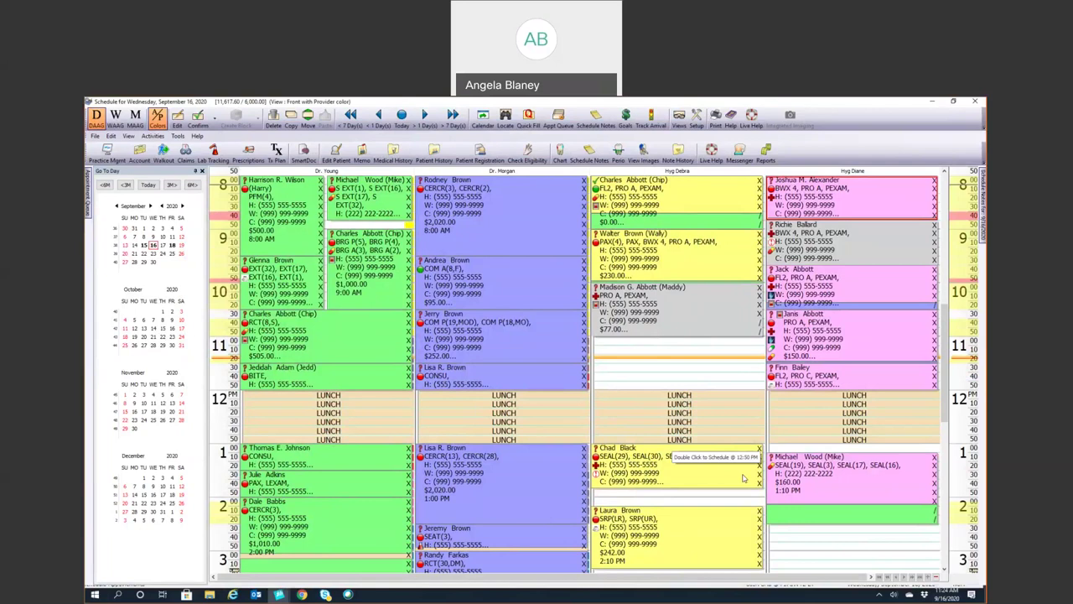
# With an empty lunch slot selected, locate appointments by searching the patient list by last name and choosing the third matching patient
pyautogui.click(634, 407)
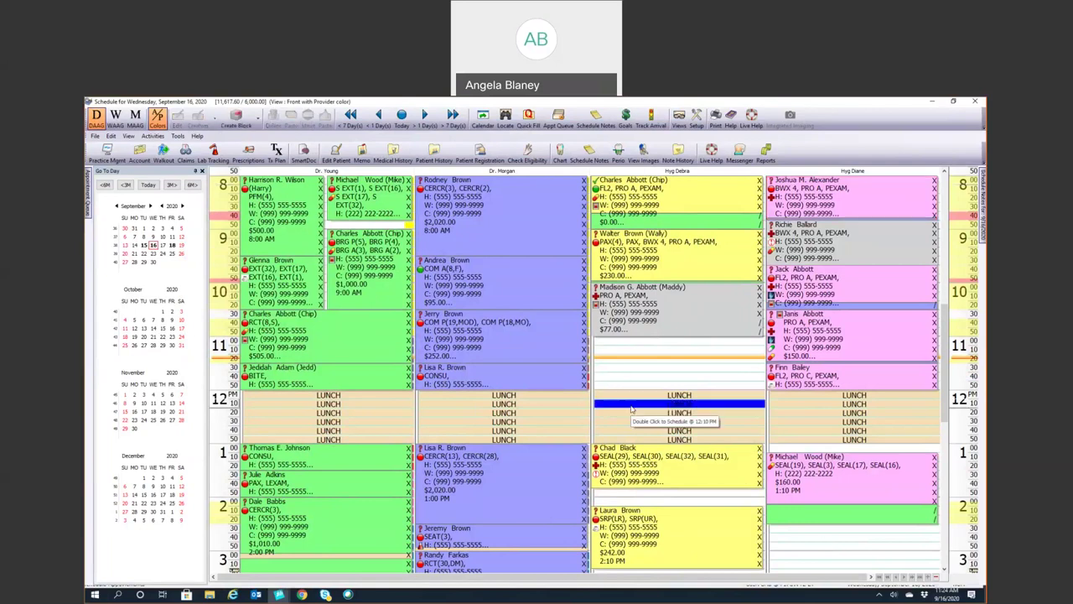
pyautogui.click(503, 121)
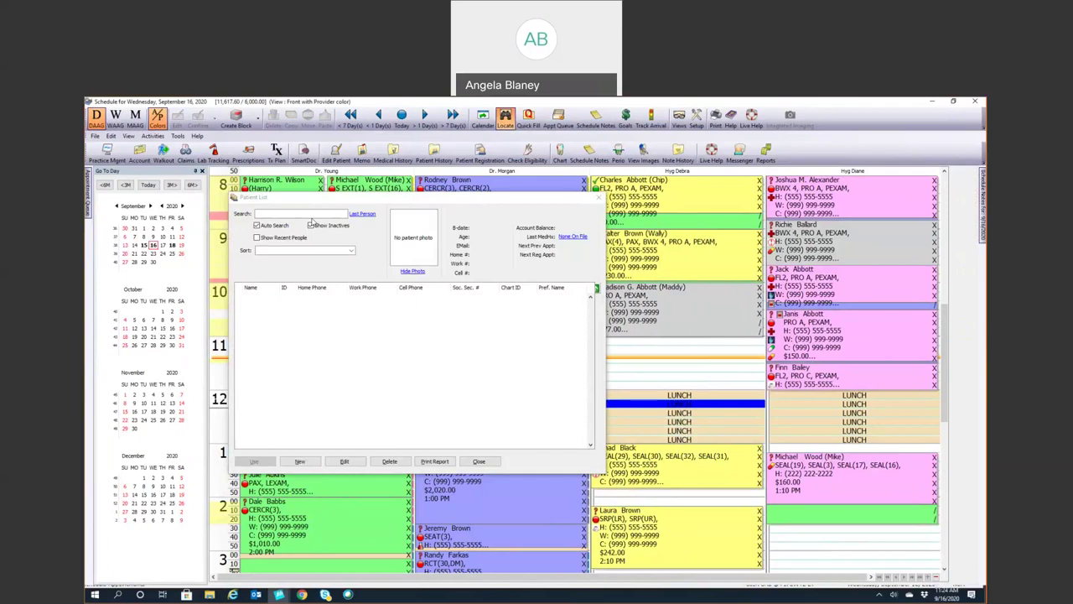
pyautogui.click(356, 215)
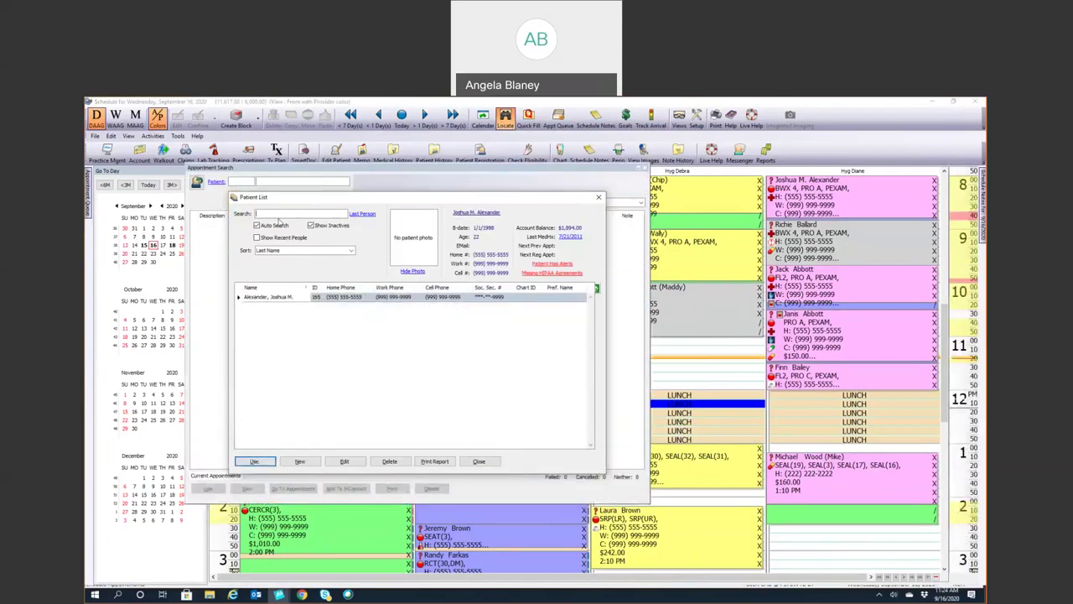
pyautogui.write('abbott')
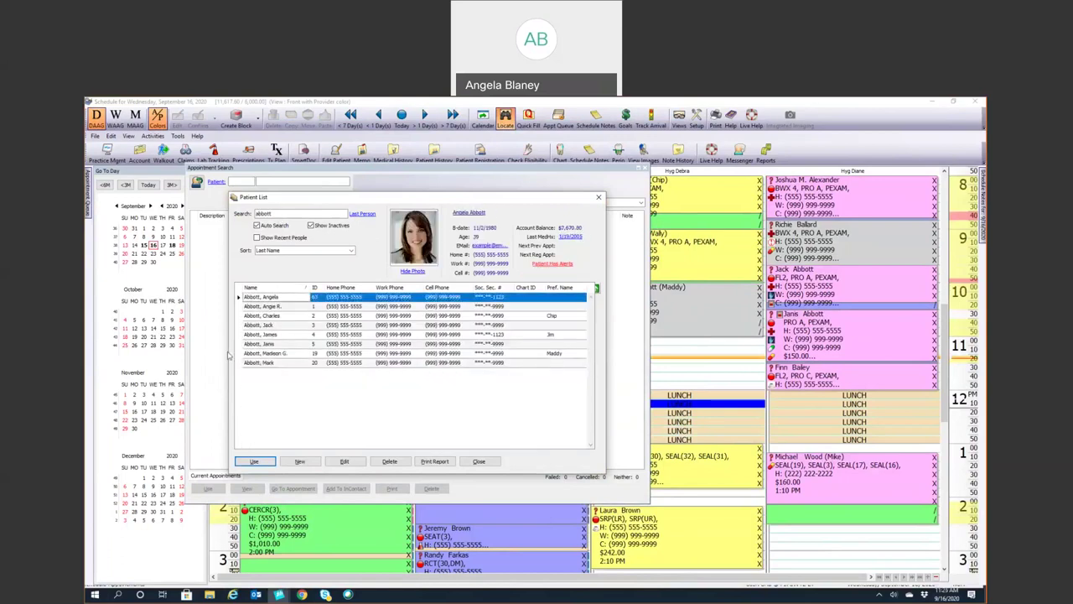
pyautogui.click(253, 317)
pyautogui.doubleClick(254, 318)
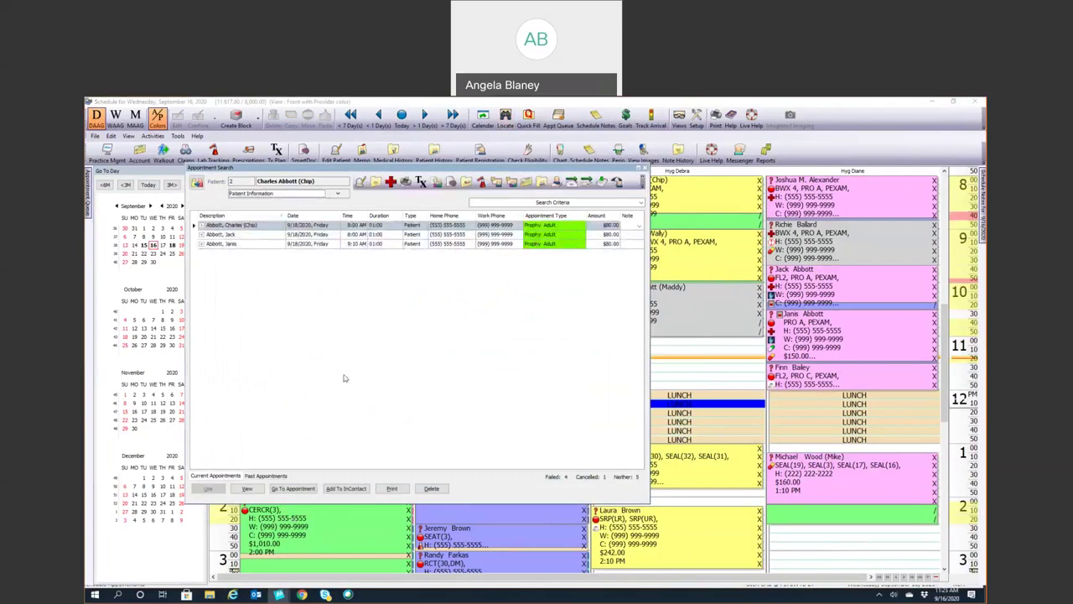
# View the details of the patient's September 18 8:00 AM Prophy Adult appointment, and close it and the appointment search
pyautogui.click(246, 488)
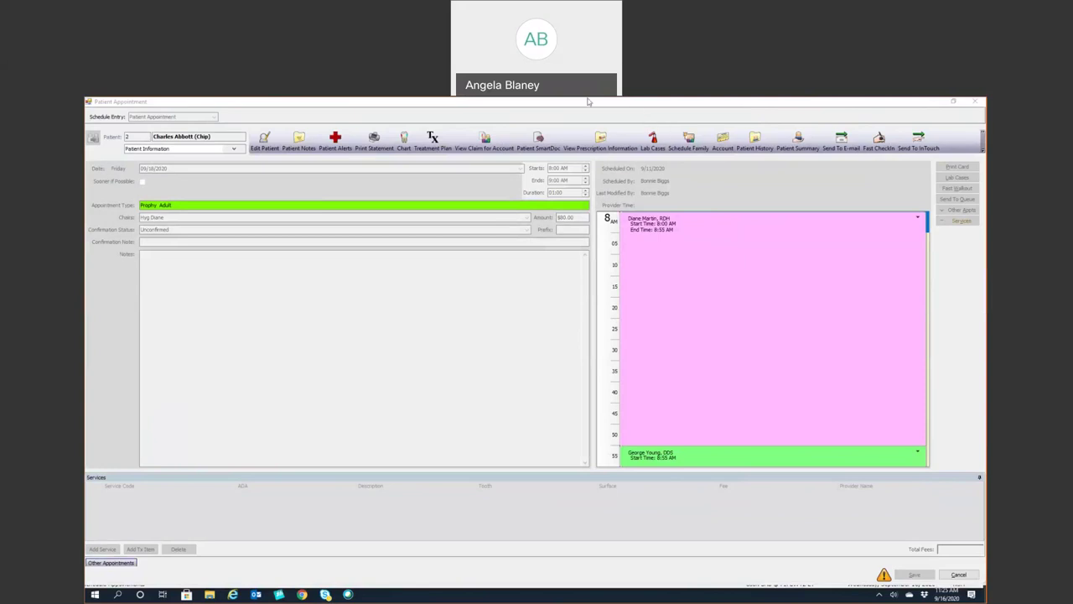
pyautogui.click(977, 102)
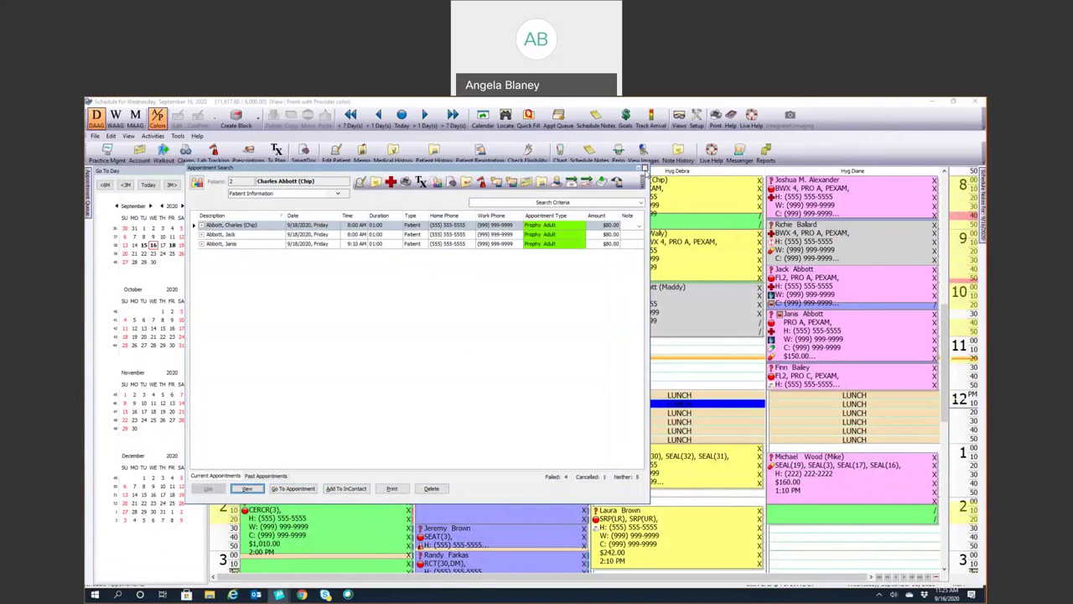
pyautogui.click(644, 170)
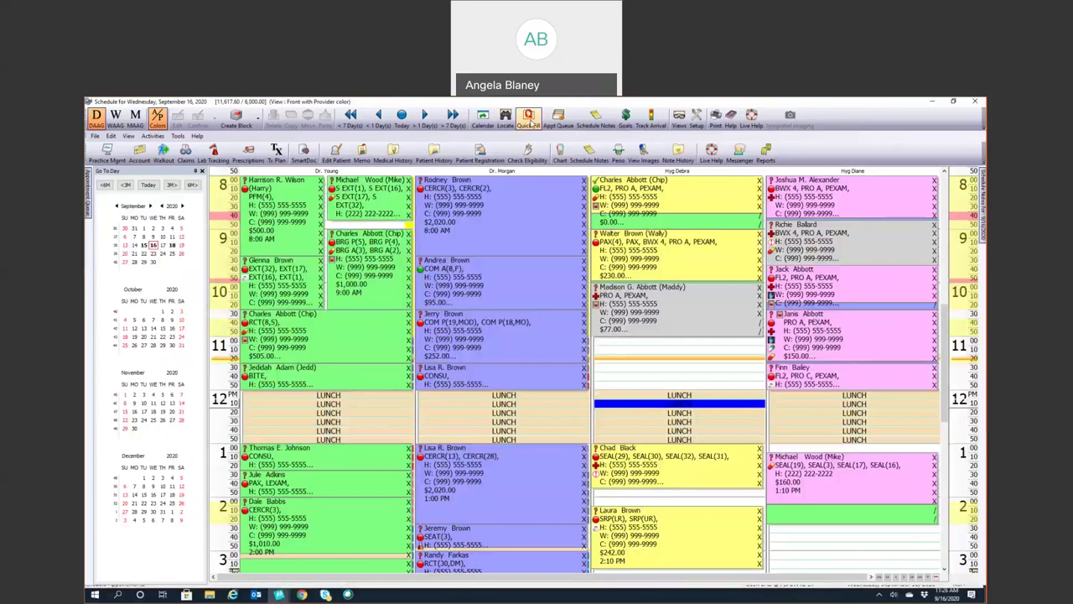
# Look over the Quick Fill list and its search criteria, and close the list
pyautogui.click(529, 121)
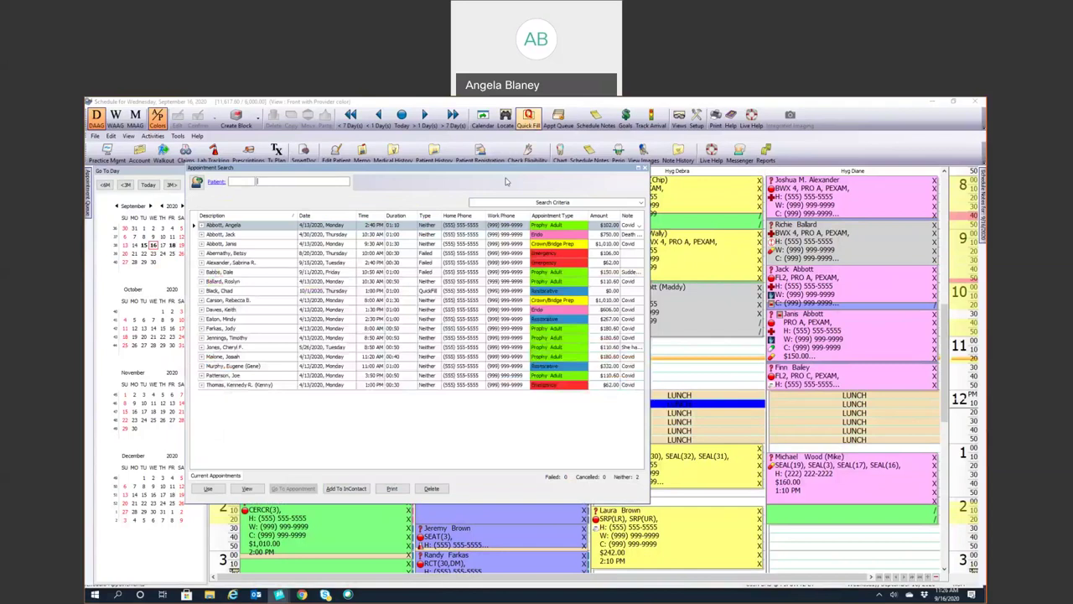
pyautogui.click(530, 203)
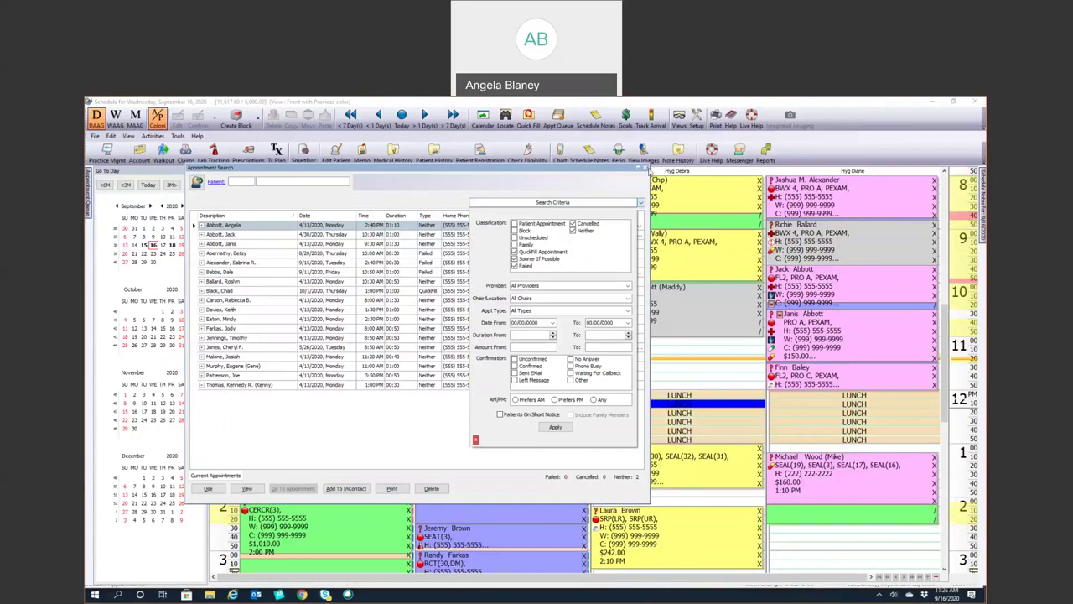
pyautogui.click(645, 169)
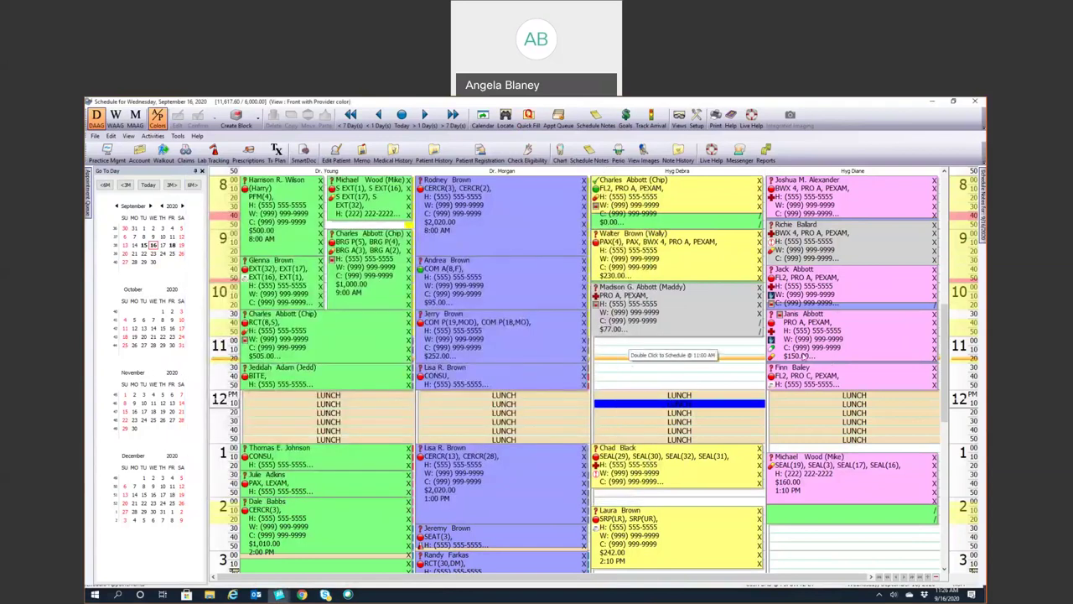
# Try the QuickFill note option while deleting the 10:30 AM appointment in the second hygienist's column, and cancel the deletion
pyautogui.rightClick(801, 334)
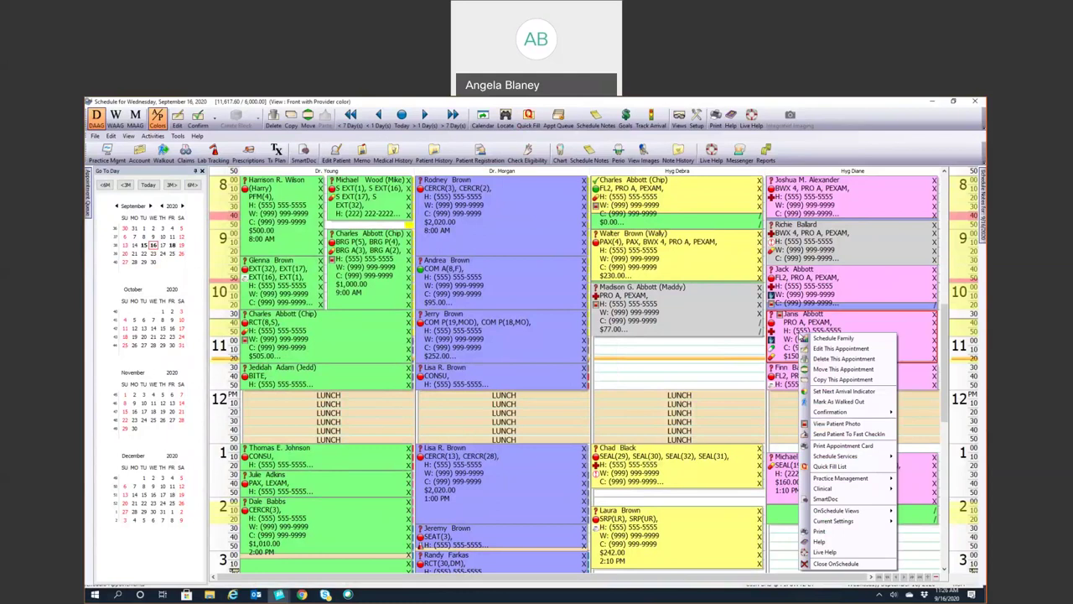
pyautogui.click(826, 359)
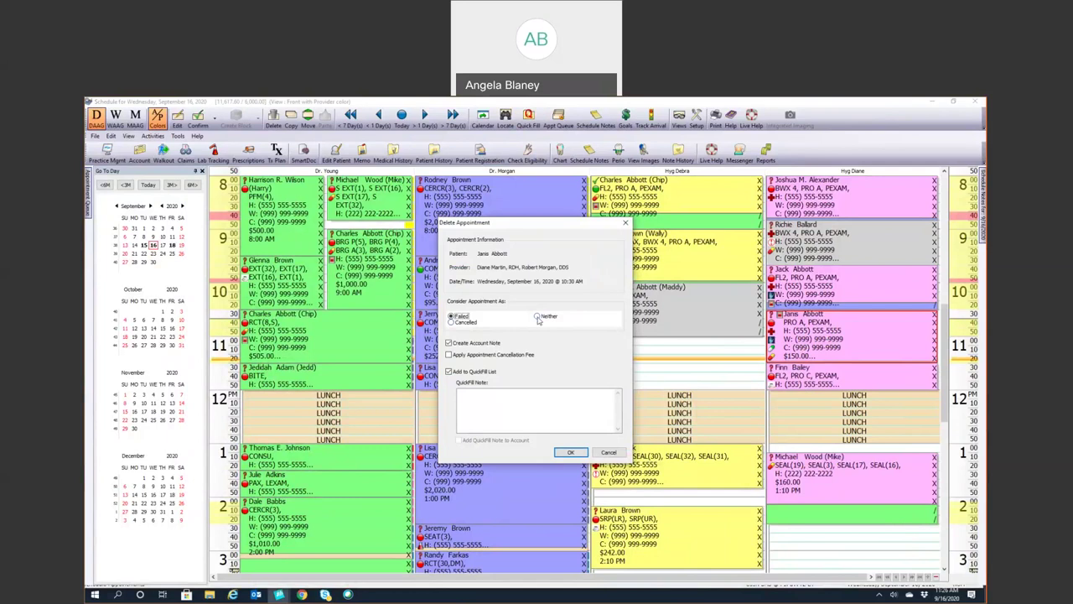
pyautogui.click(449, 372)
pyautogui.click(482, 409)
pyautogui.click(482, 409)
pyautogui.write('m')
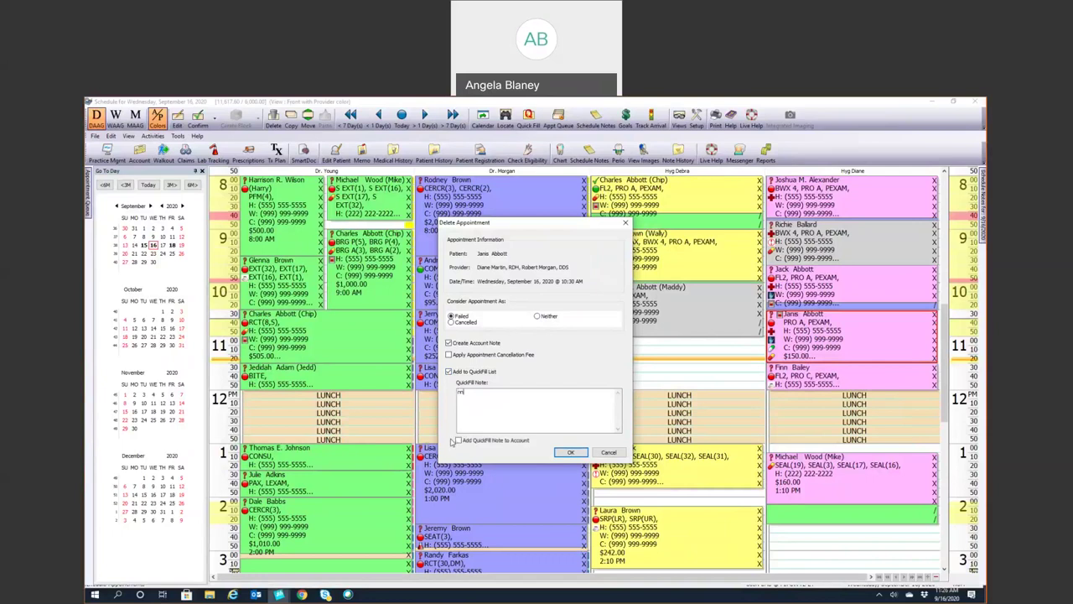
pyautogui.click(608, 452)
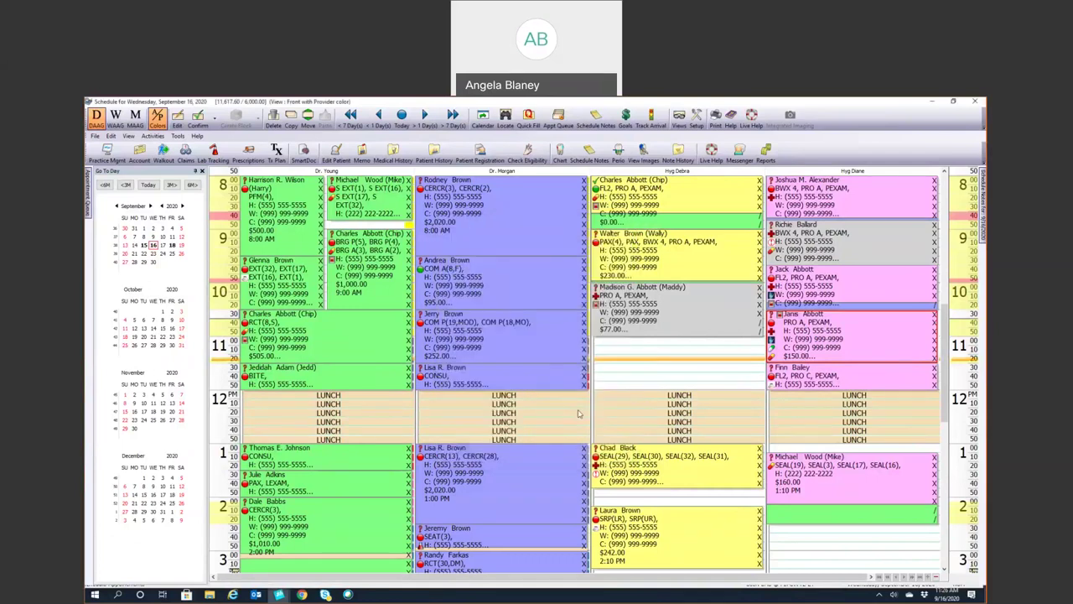
# Filter the Quick Fill list to the Prophy Adult appointment type
pyautogui.click(528, 120)
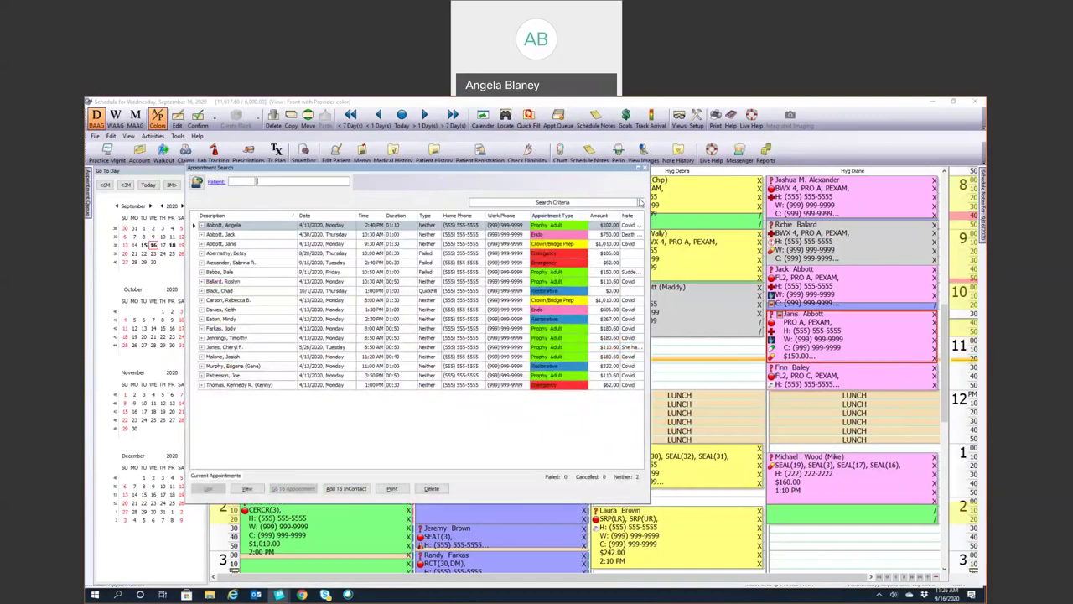
pyautogui.click(641, 203)
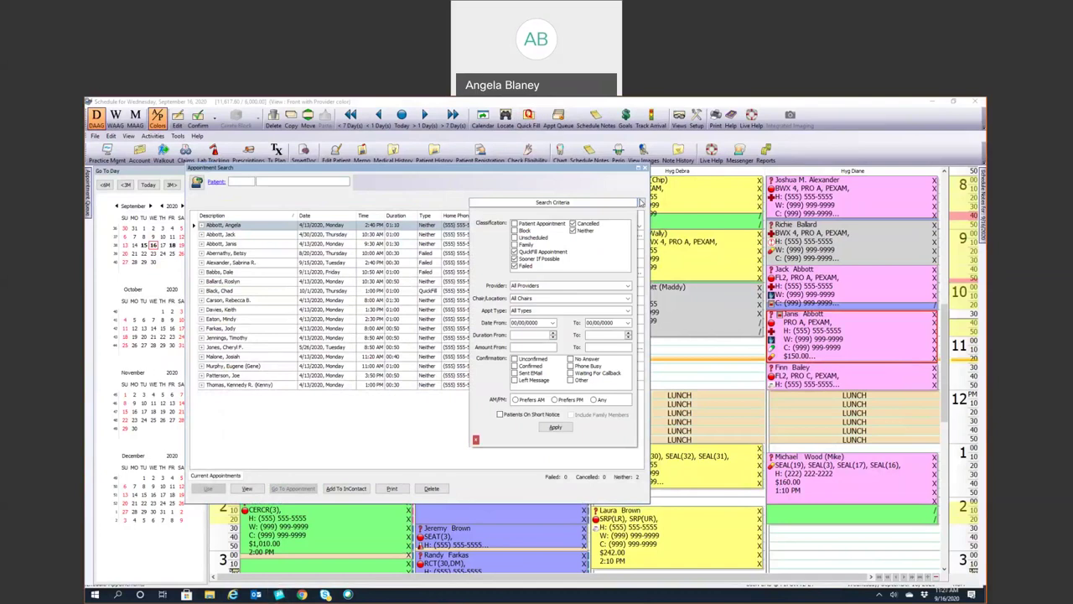
pyautogui.click(612, 311)
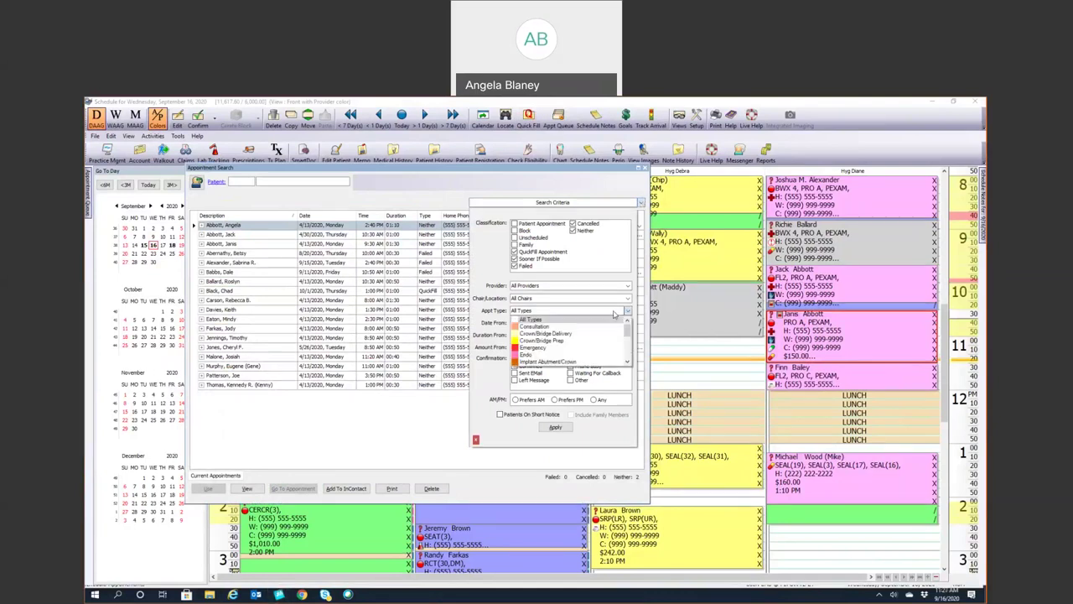
pyautogui.scroll(-3, 555, 356)
pyautogui.click(547, 350)
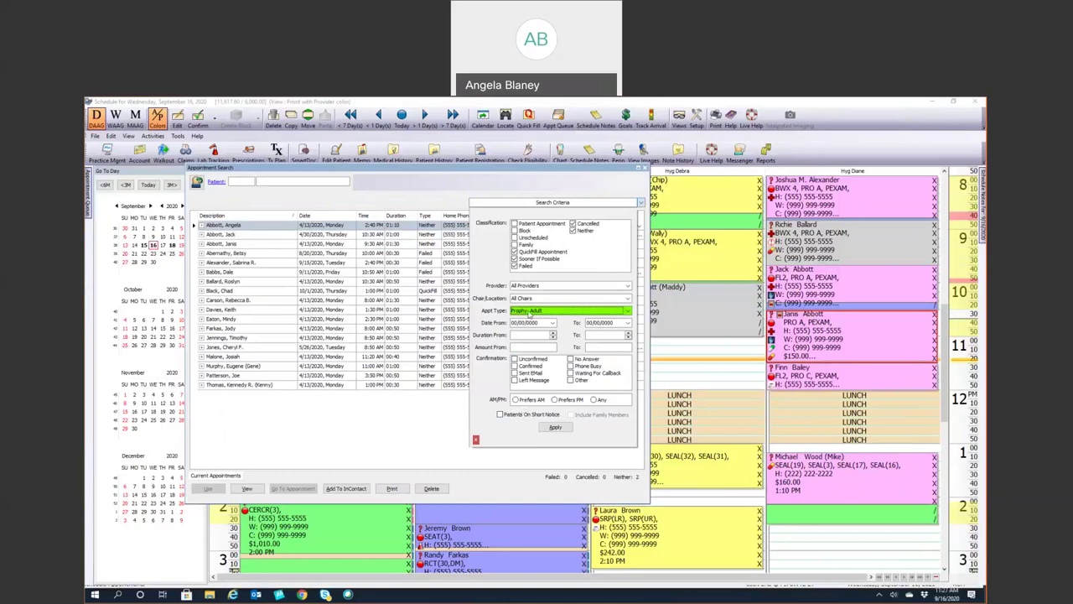
pyautogui.click(560, 427)
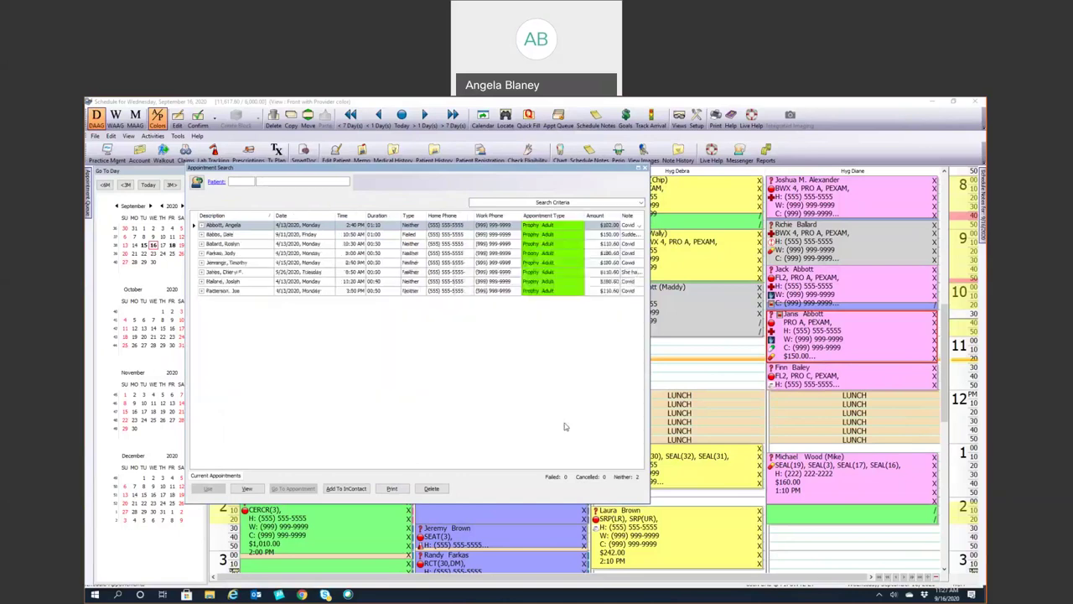
# Read the notes of the first two Prophy Adult entries and close the Quick Fill list
pyautogui.click(627, 229)
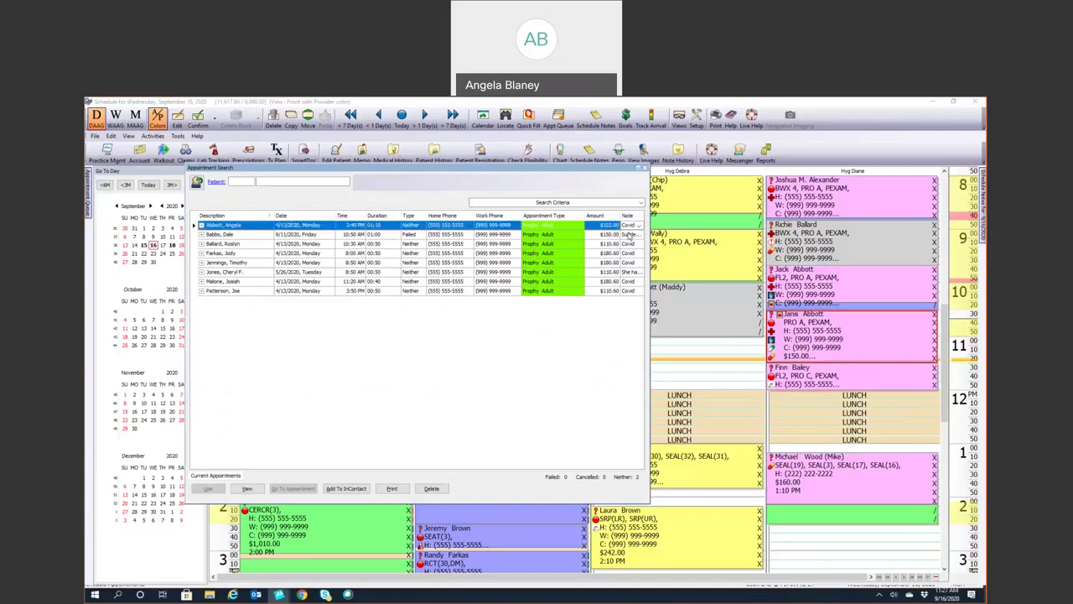
pyautogui.click(628, 235)
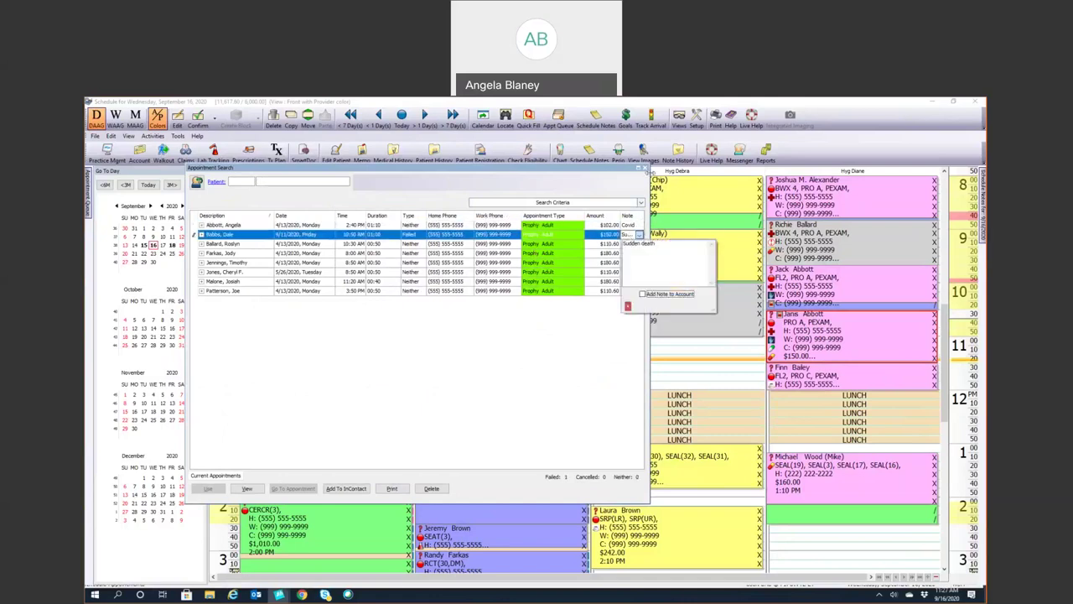
pyautogui.click(645, 170)
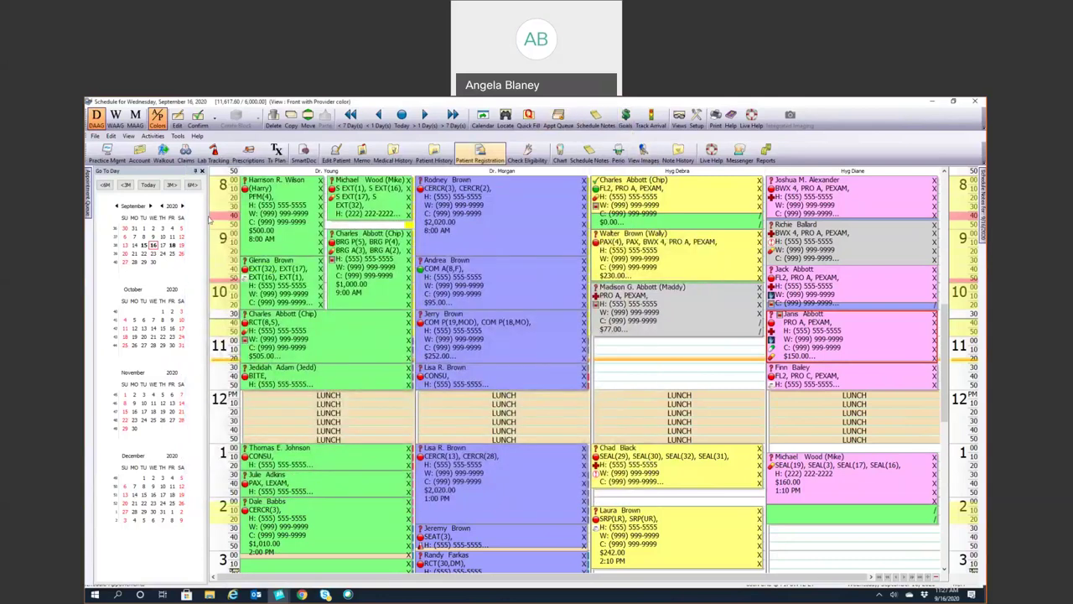
# Send the 9:00 AM appointment in the first hygienist's column to the Appointment Queue for moving, and keep the queue pane pinned open
pyautogui.click(89, 196)
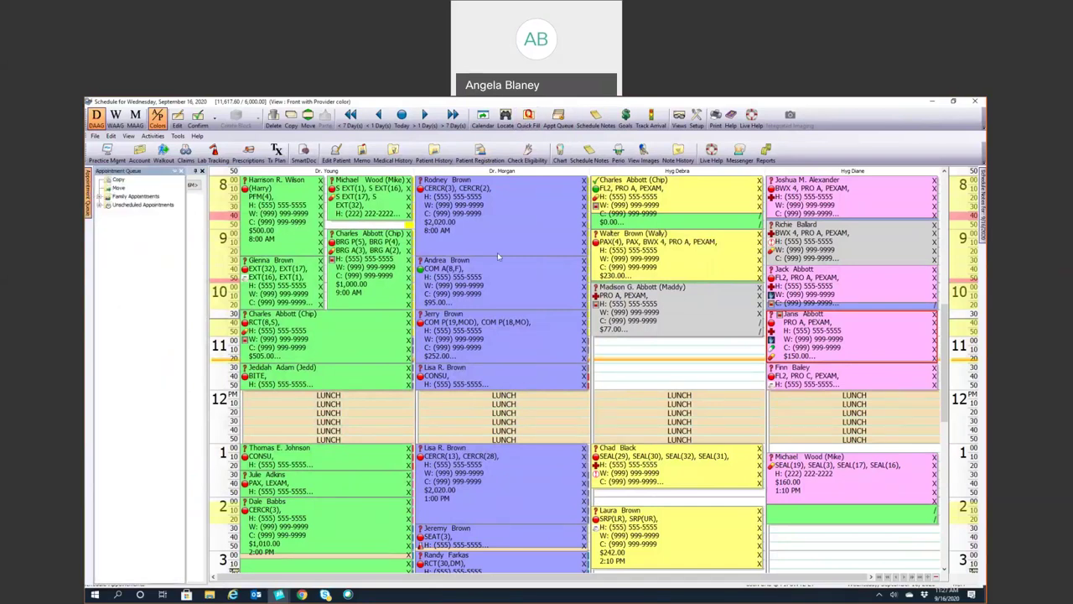
pyautogui.rightClick(642, 253)
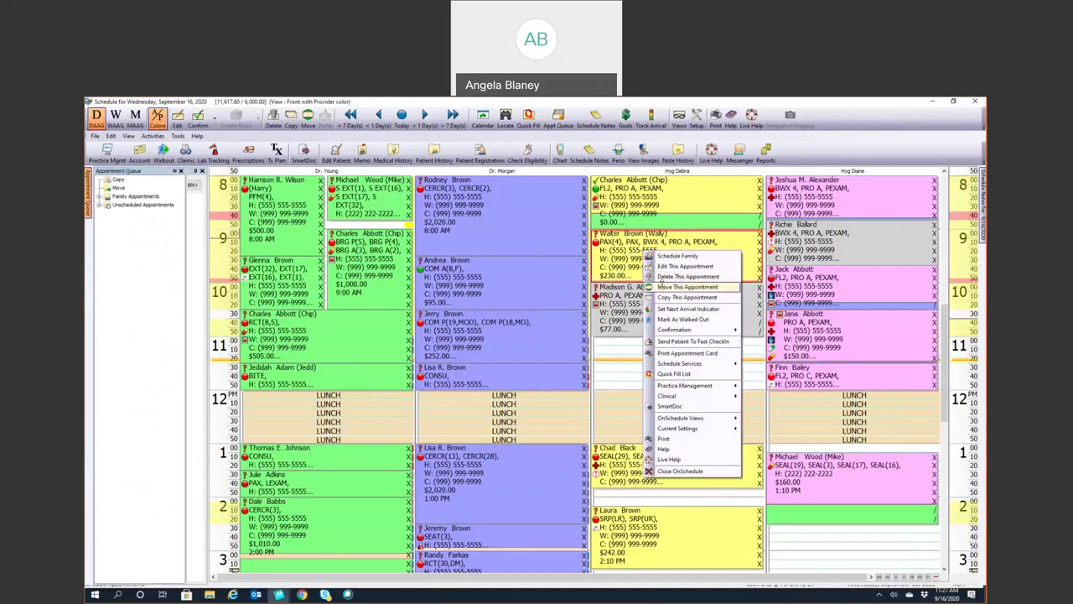
pyautogui.click(671, 287)
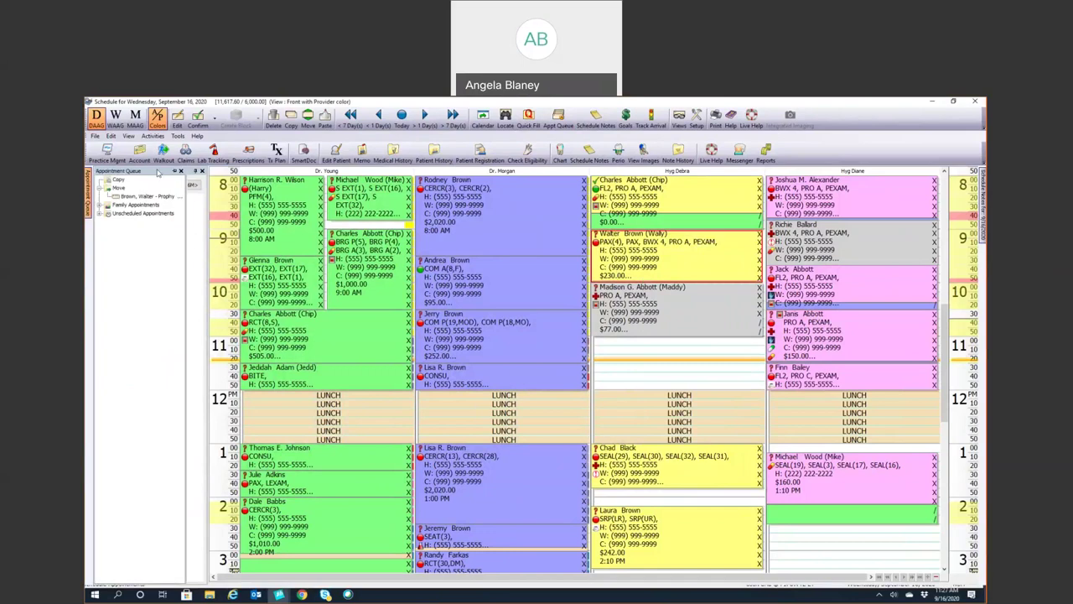
pyautogui.click(175, 172)
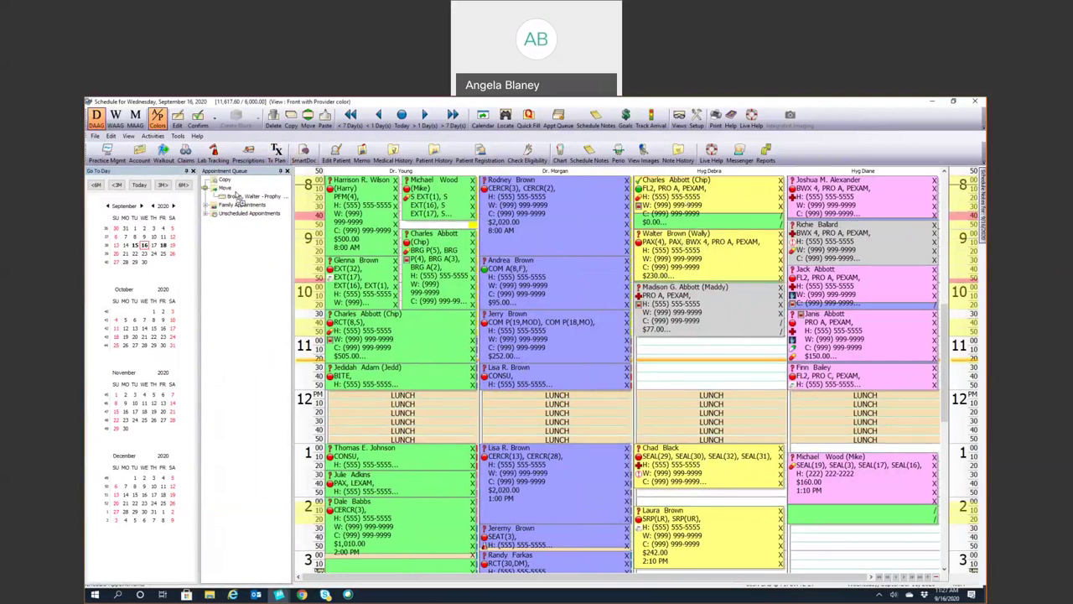
# Add the 8:00 AM appointments from the first hygienist's and second doctor's columns to the queue's Move list
pyautogui.click(702, 228)
pyautogui.click(588, 222)
pyautogui.click(290, 120)
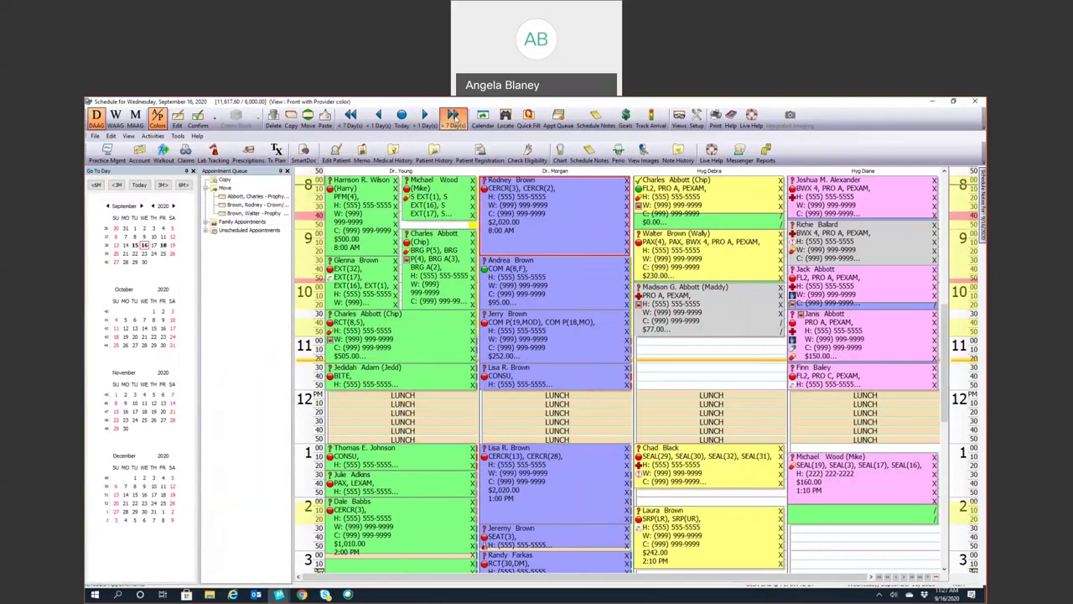
# Go forward seven days to September 23 and place the last queued Prophy appointment at 9:00 AM in the first hygienist's column
pyautogui.click(453, 118)
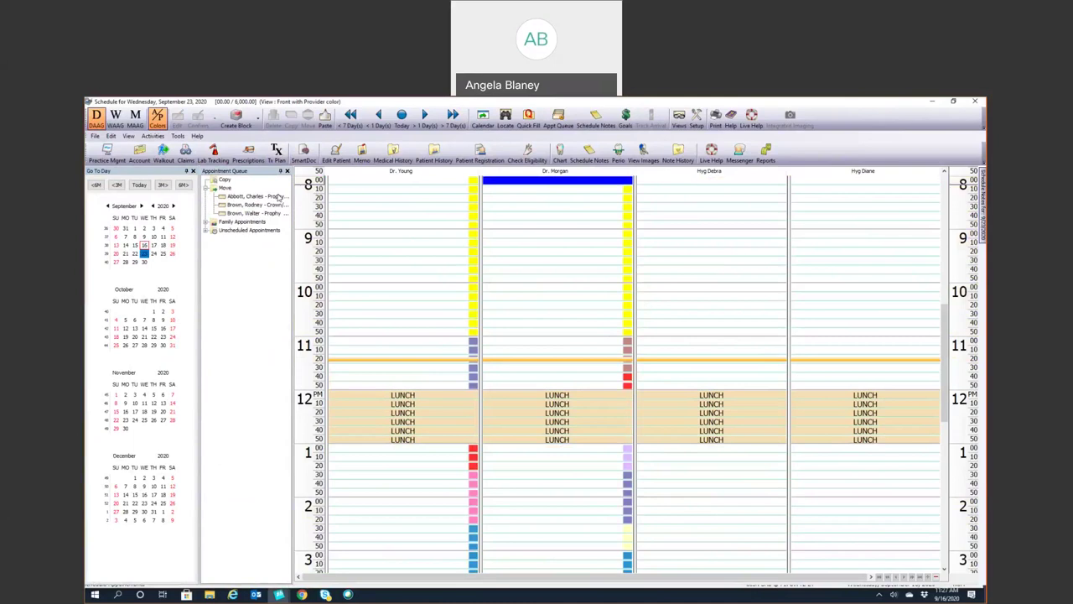
pyautogui.click(252, 214)
pyautogui.moveTo(252, 214); pyautogui.dragTo(671, 241)
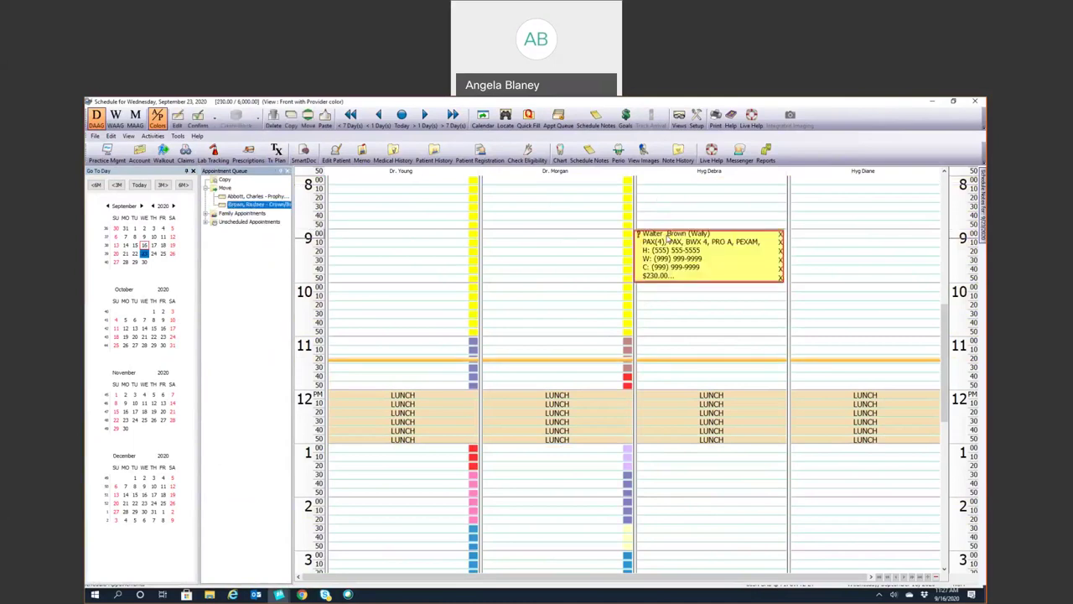
# Paste the moved Crown/Bridge Prep appointment at 9:00 AM and the moved Prophy Adult appointment at 10:30 AM in the first doctor's column
pyautogui.click(346, 237)
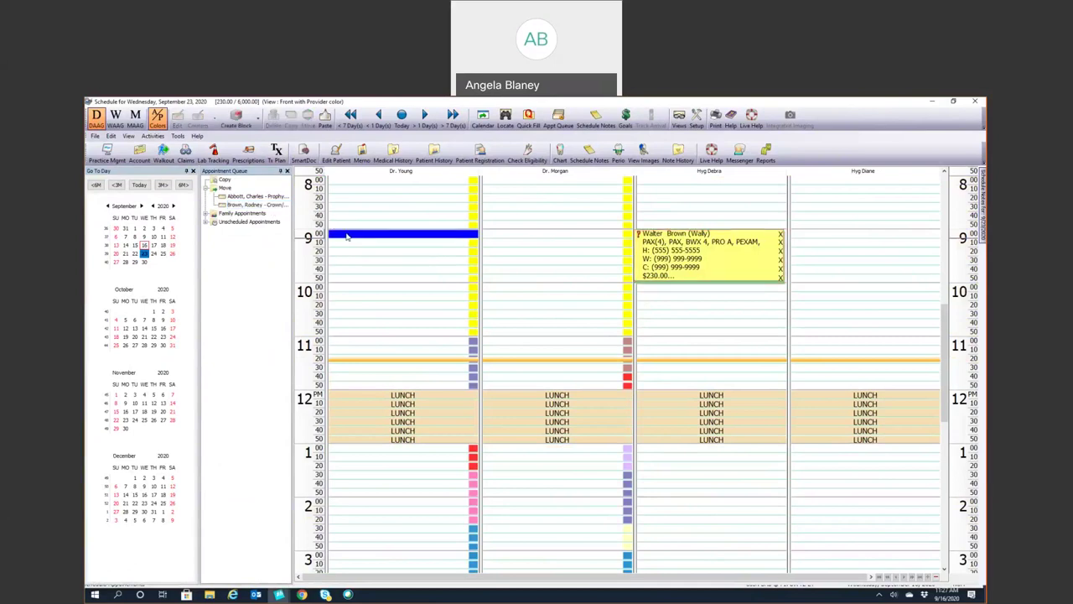
pyautogui.rightClick(346, 236)
pyautogui.moveTo(416, 262)
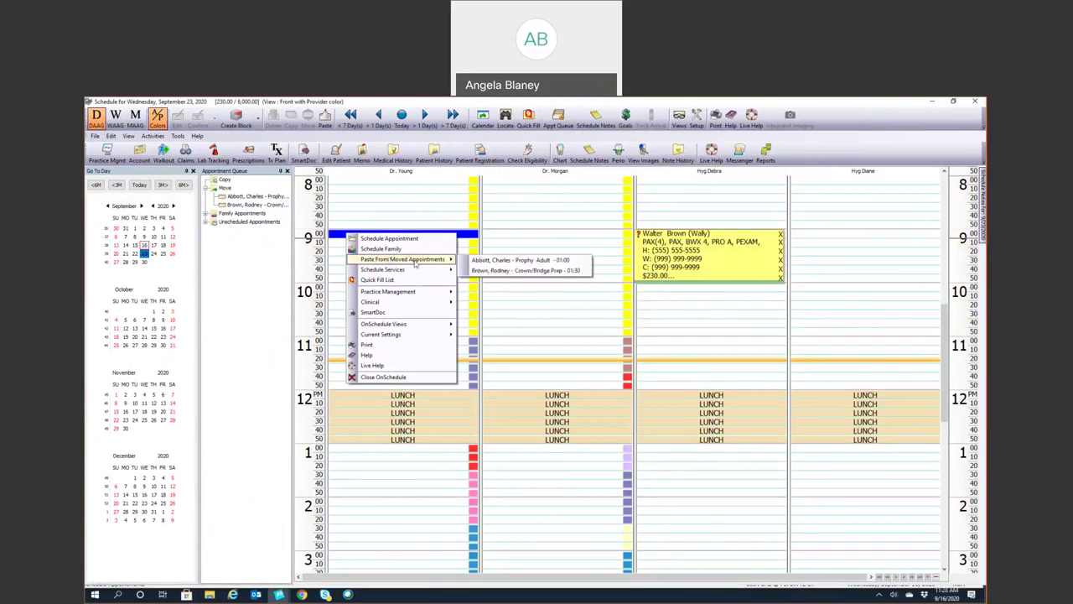
pyautogui.click(500, 271)
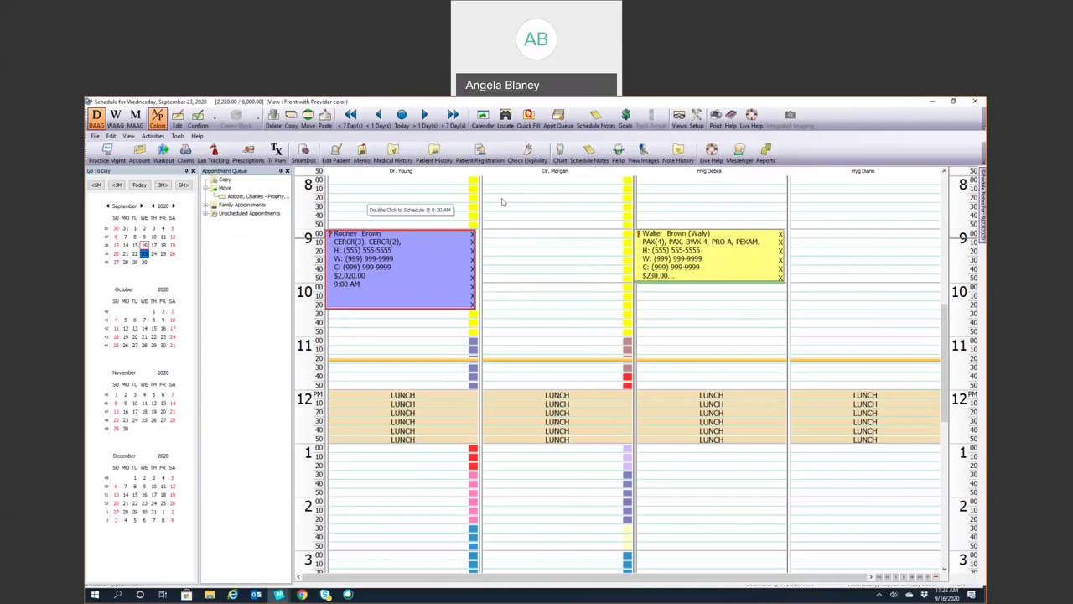
pyautogui.click(415, 313)
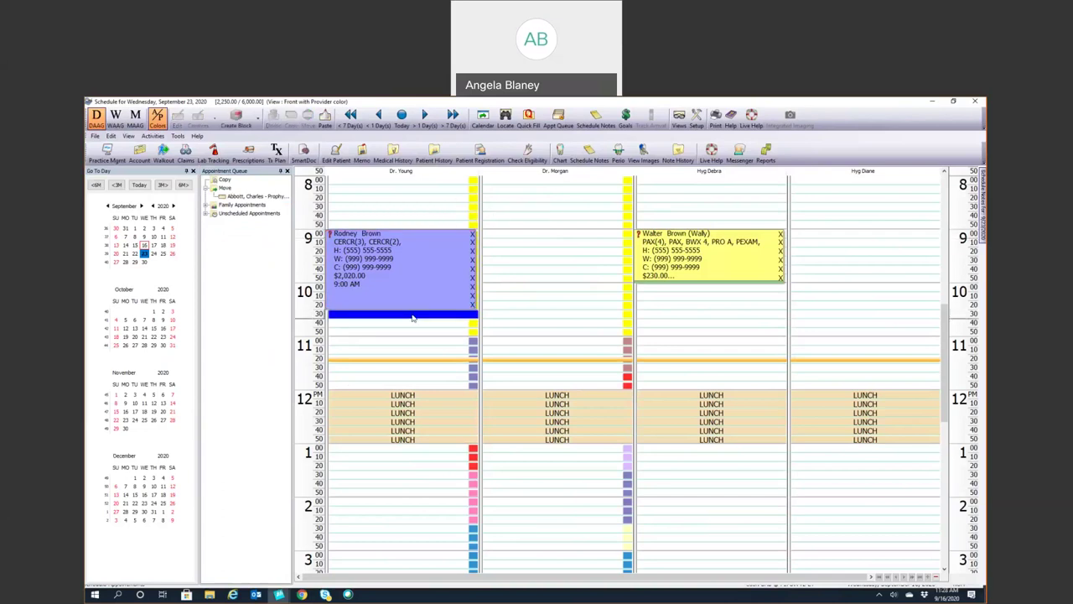
pyautogui.click(324, 122)
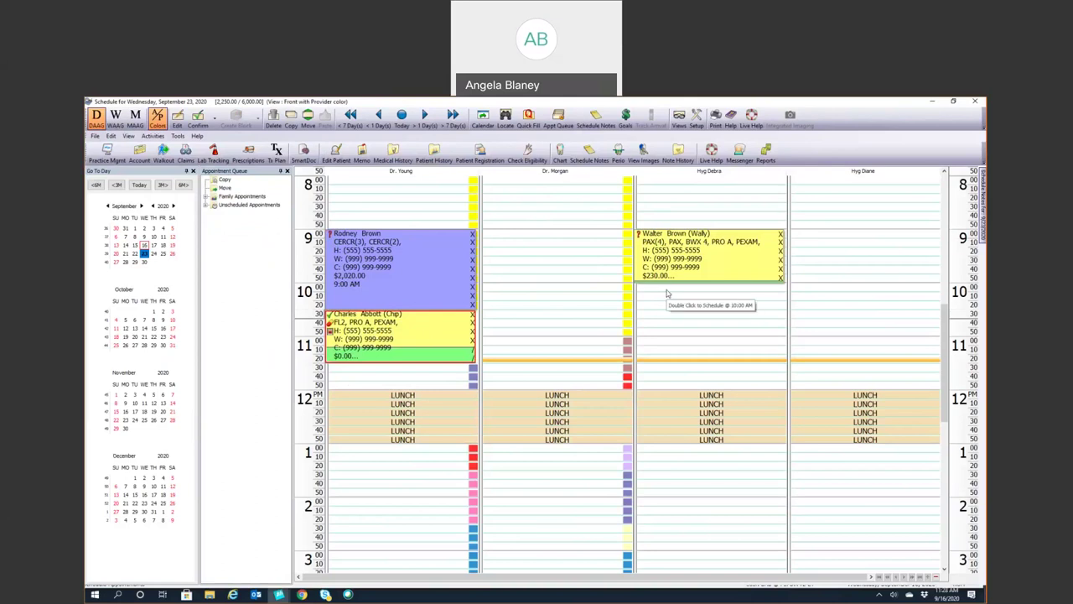
# Return to today's schedule and start a new family appointment with the second doctor's 8:30 AM slot selected
pyautogui.click(404, 117)
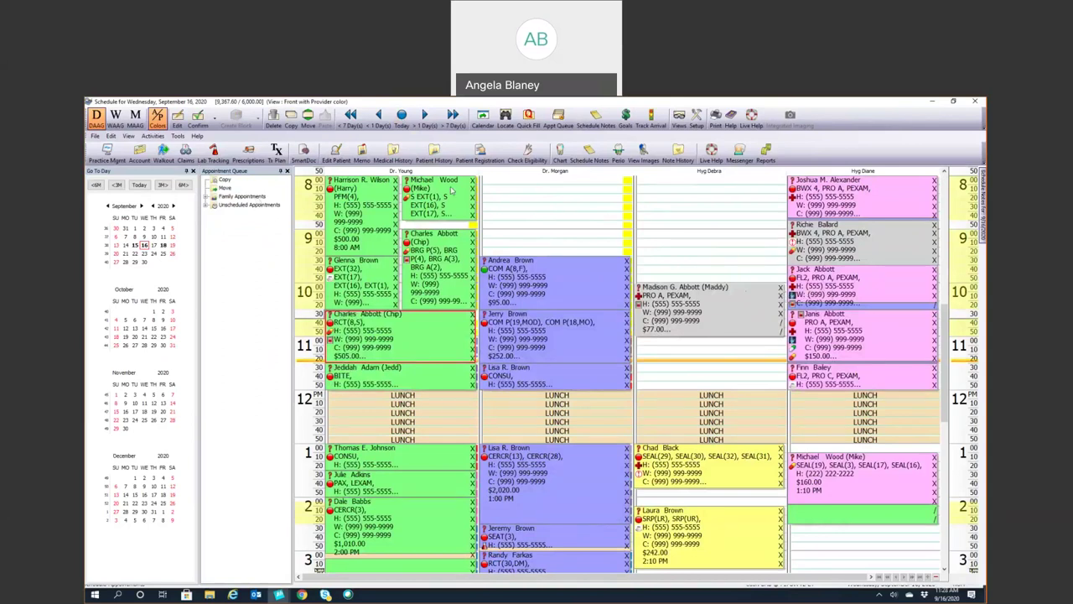
pyautogui.click(520, 207)
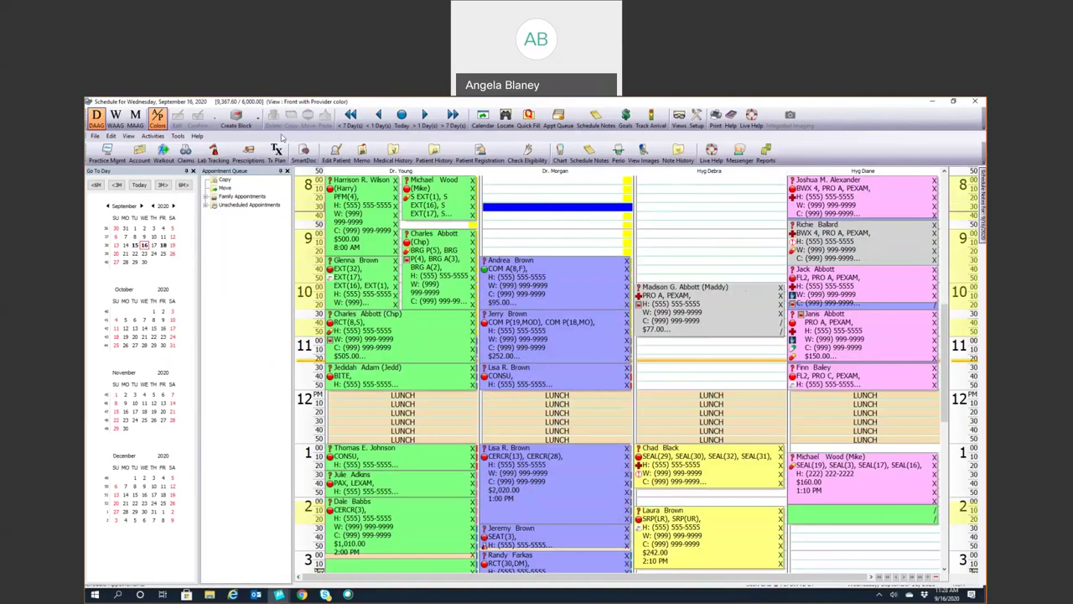
pyautogui.click(259, 122)
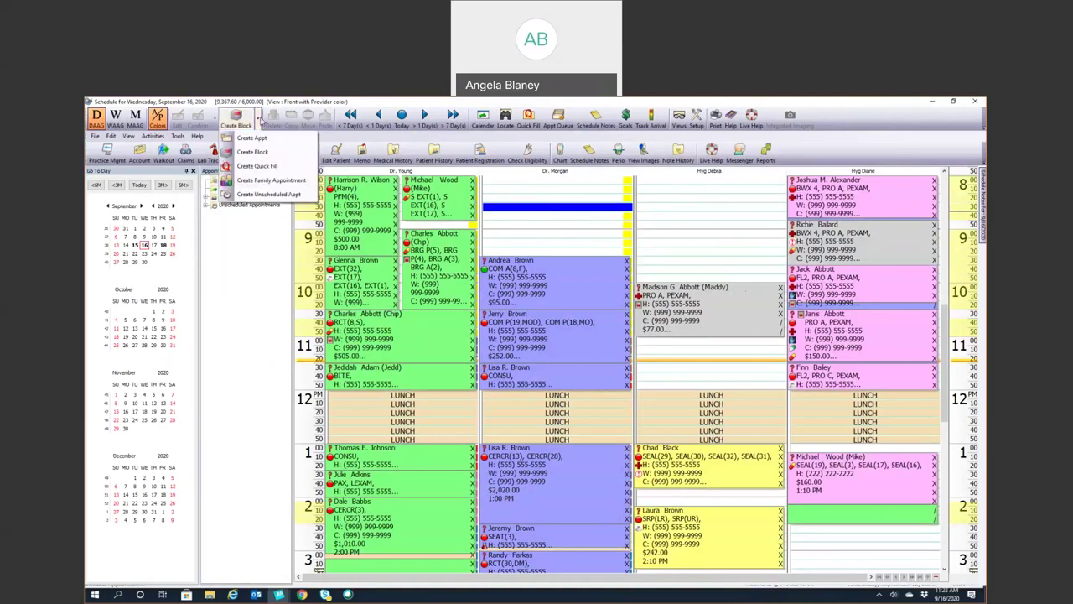
pyautogui.click(258, 180)
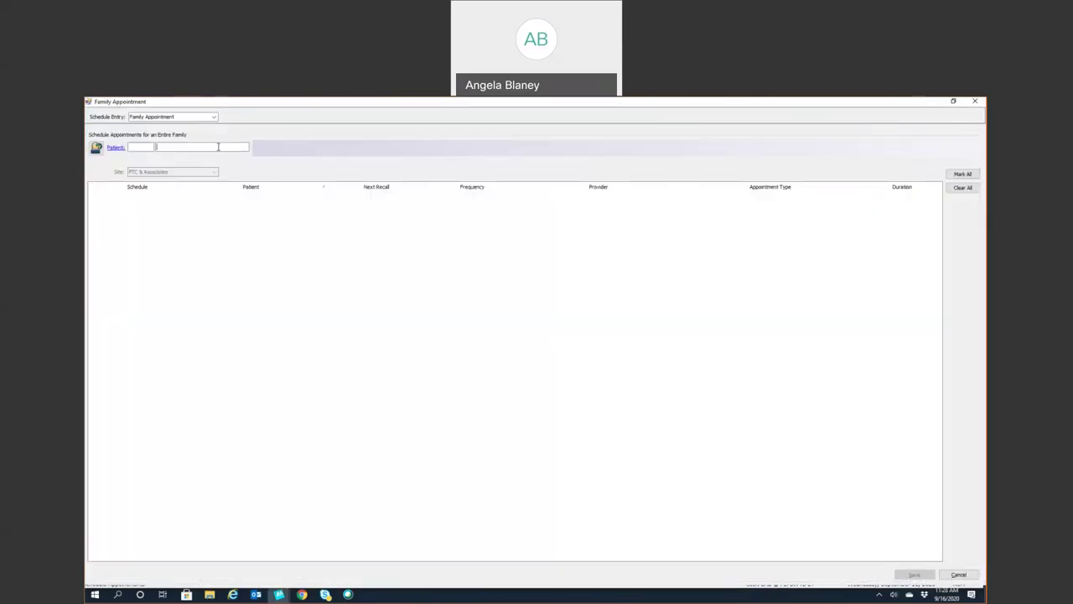
pyautogui.write('abbott')
pyautogui.press('Tab')
pyautogui.doubleClick(210, 194)
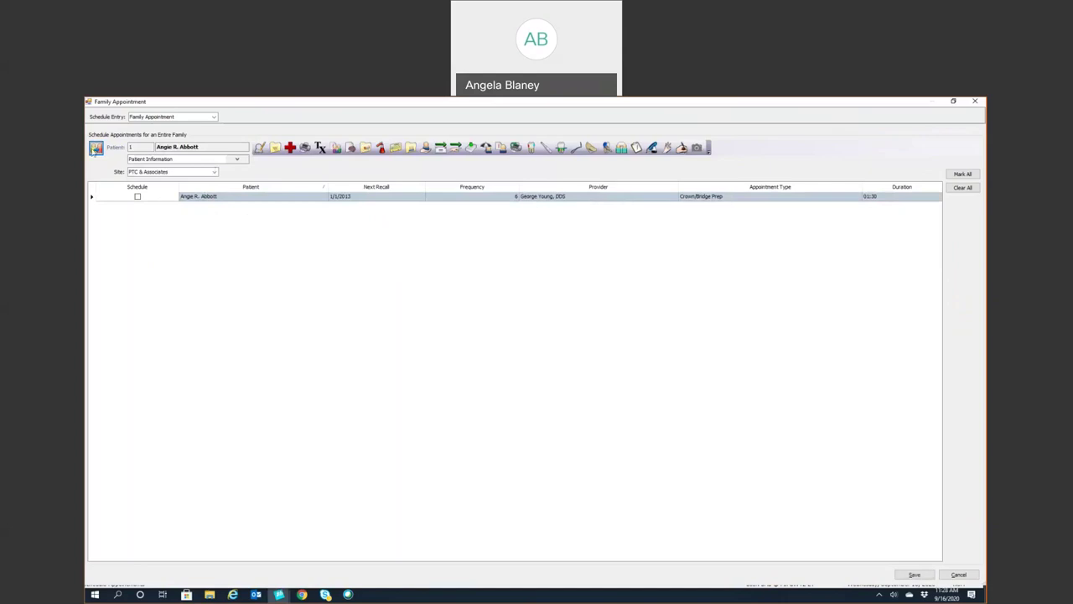
# Look up the patient by last name and load the three-member family into the family appointment
pyautogui.click(163, 150)
pyautogui.write('abbo')
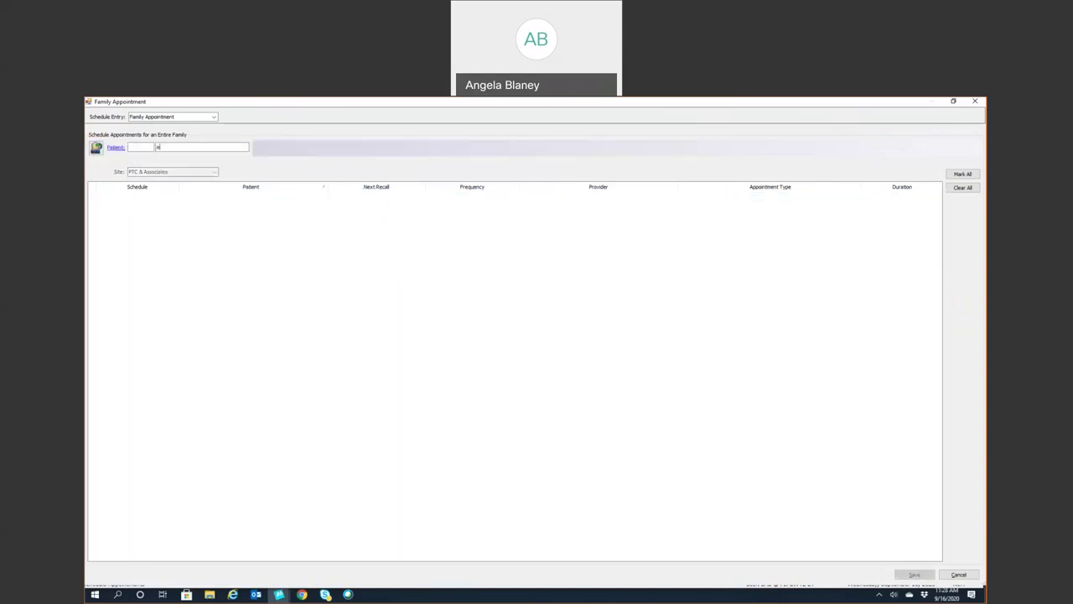
pyautogui.press('Return')
pyautogui.write('abbott')
pyautogui.press('Return')
pyautogui.doubleClick(198, 202)
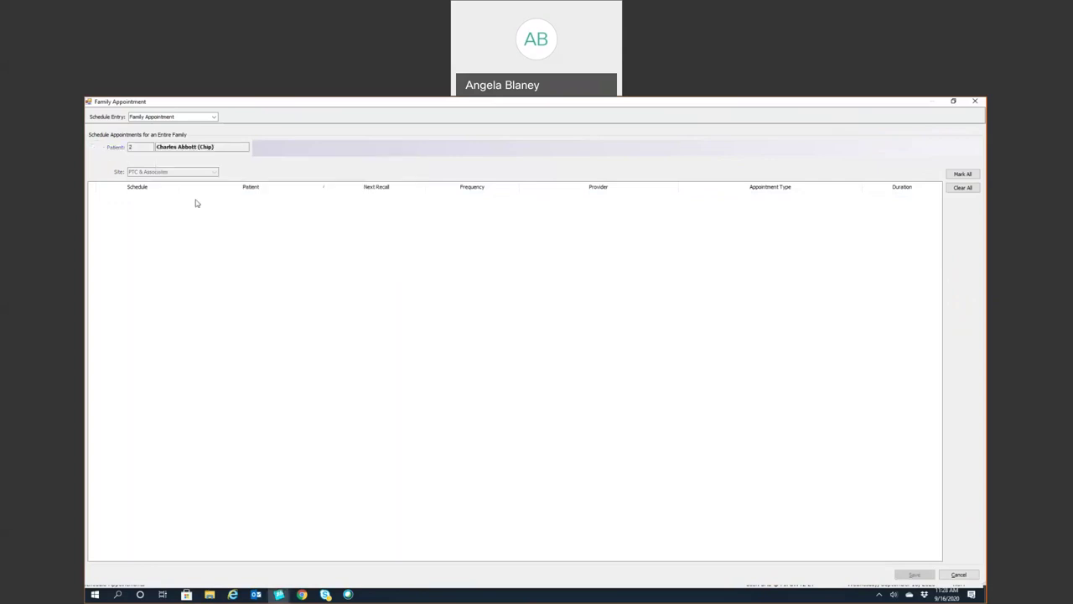
# Mark all three family members for scheduling
pyautogui.click(138, 196)
pyautogui.click(138, 205)
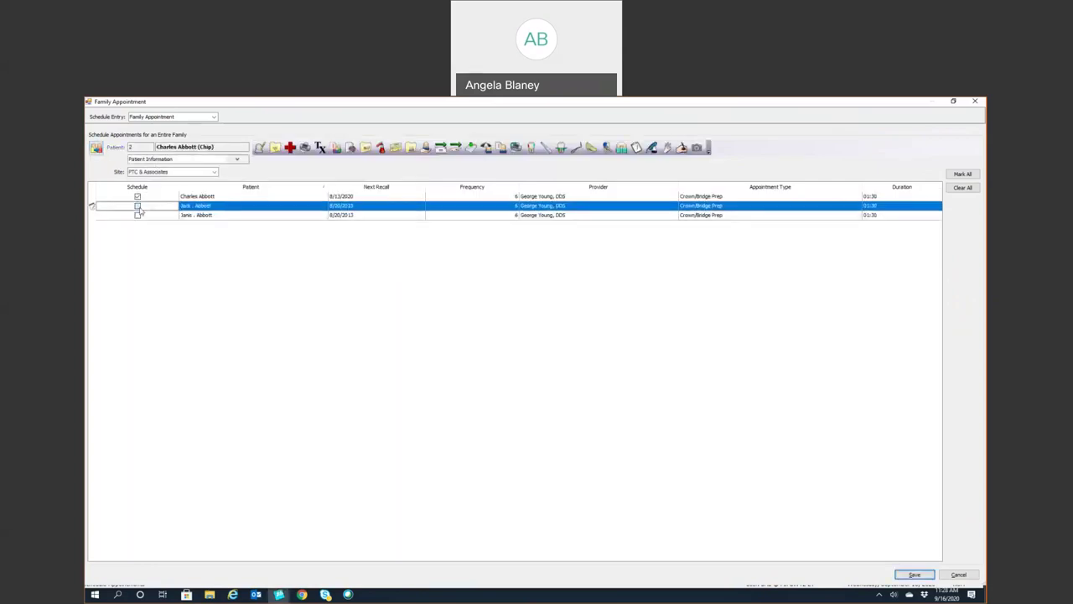
pyautogui.click(138, 215)
# Set the appointment type to Prophy Adult for all three family members and save the family appointment
pyautogui.click(747, 199)
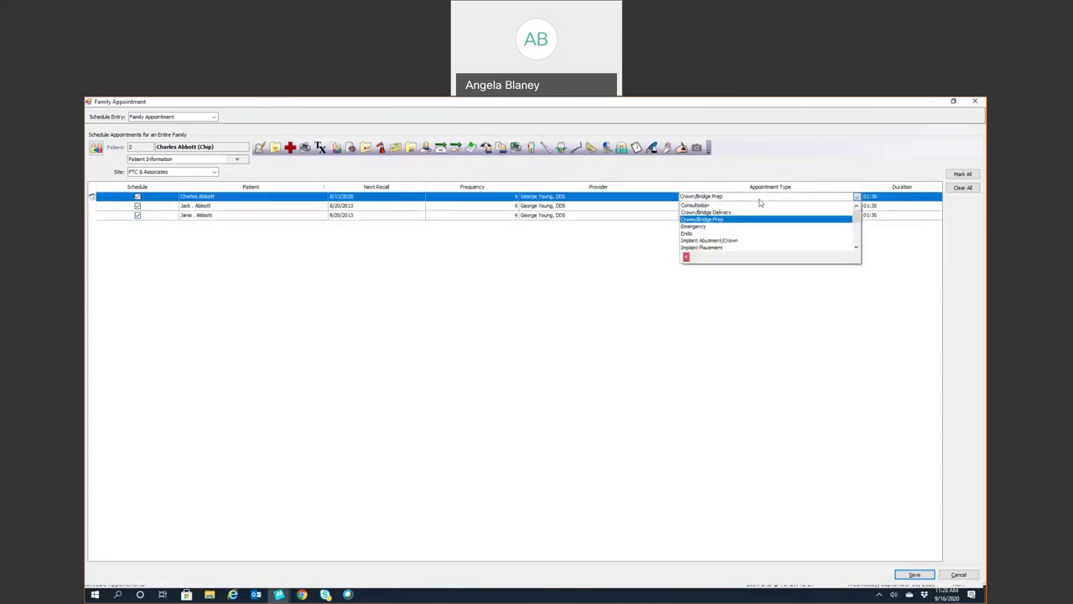
pyautogui.scroll(-3, 732, 241)
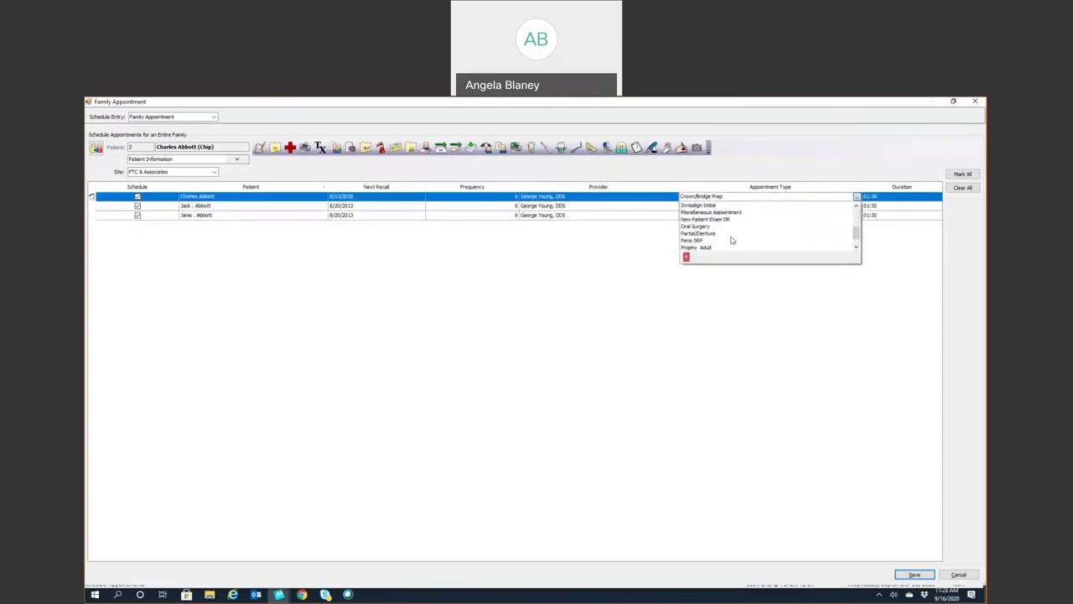
pyautogui.click(731, 247)
pyautogui.click(738, 206)
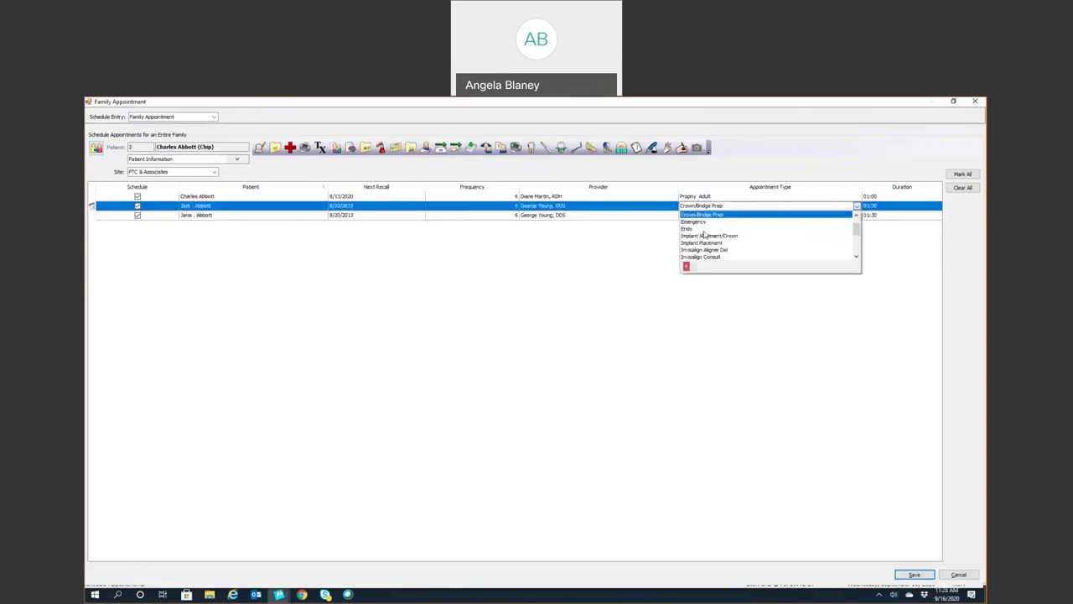
pyautogui.click(696, 257)
pyautogui.click(707, 208)
pyautogui.scroll(-3, 701, 239)
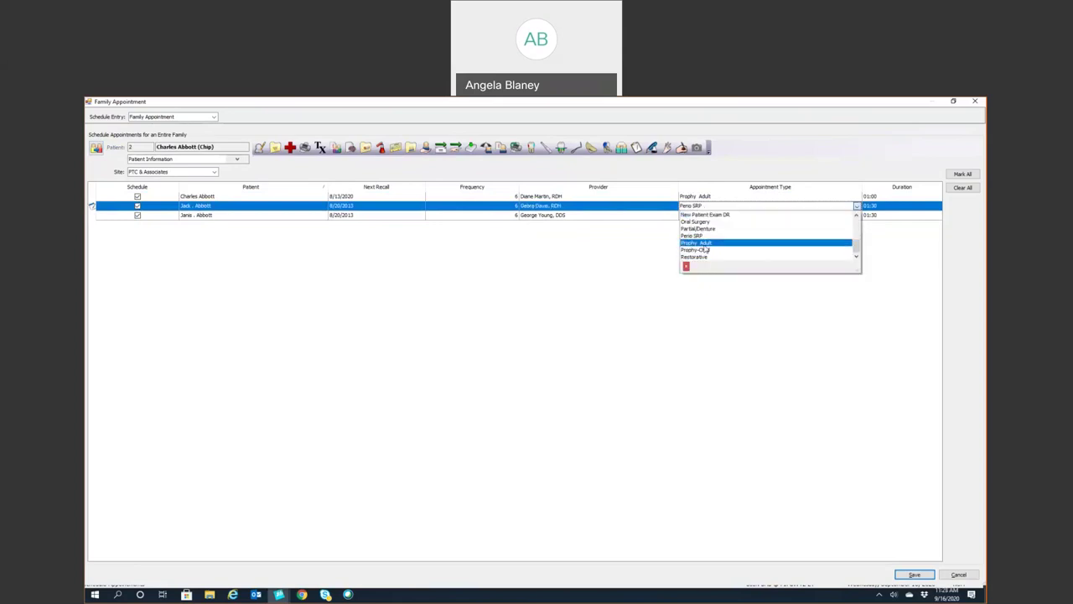
pyautogui.click(703, 243)
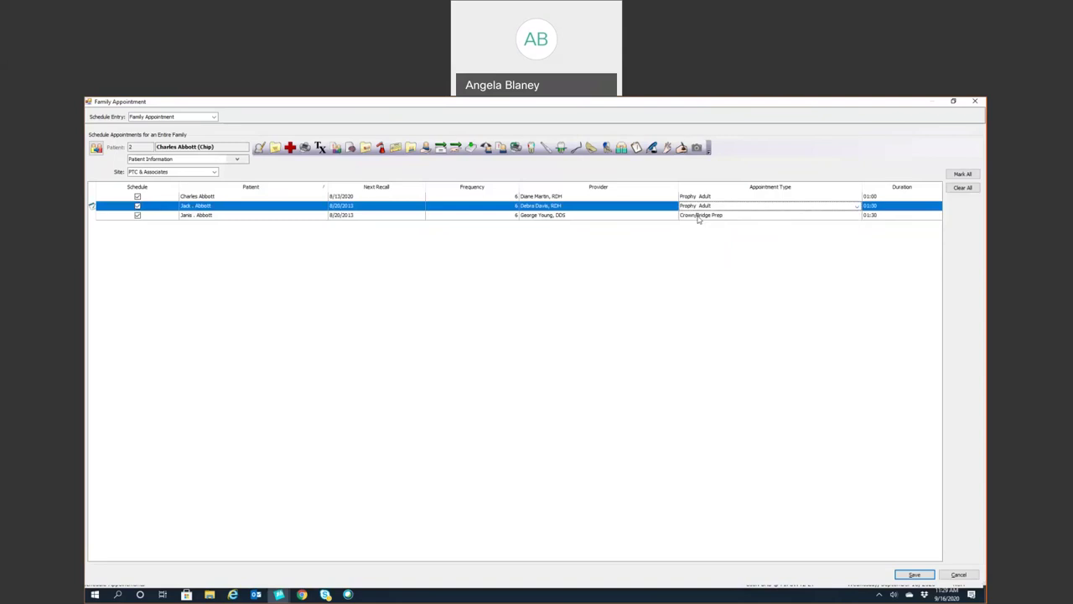
pyautogui.click(699, 215)
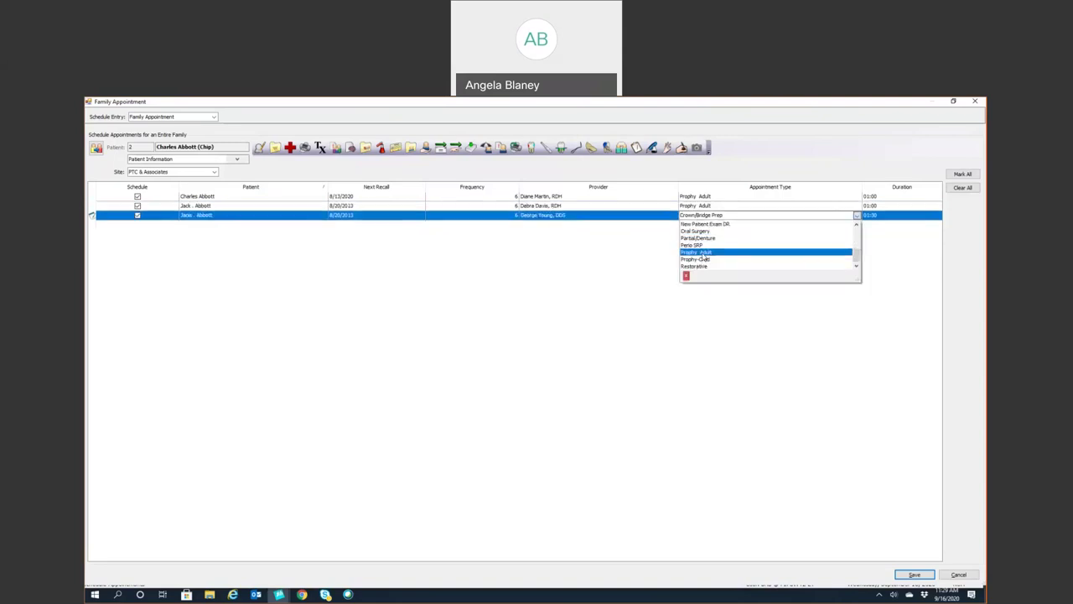
pyautogui.click(701, 251)
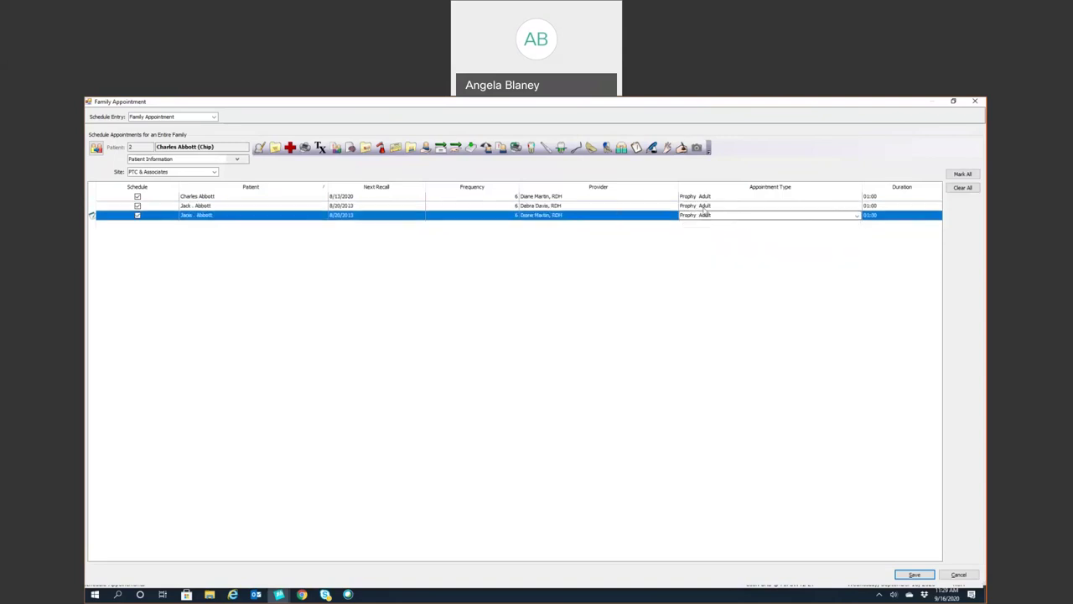
pyautogui.click(913, 575)
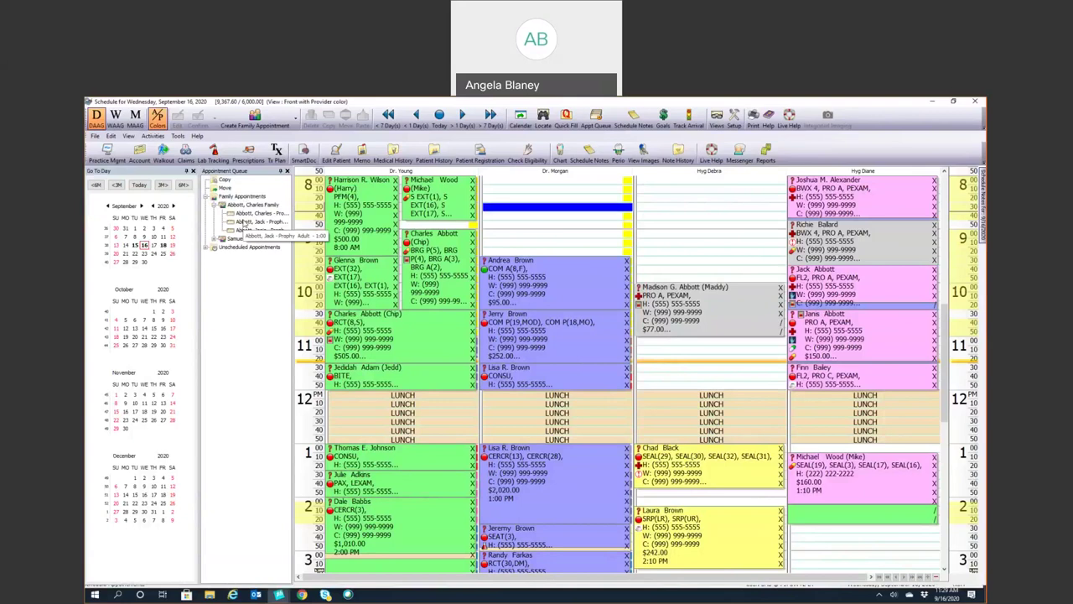
# On September 17, schedule the first queued family member at 8:00 AM in the first hygienist's column, choosing not to prescribe premedication
pyautogui.click(463, 117)
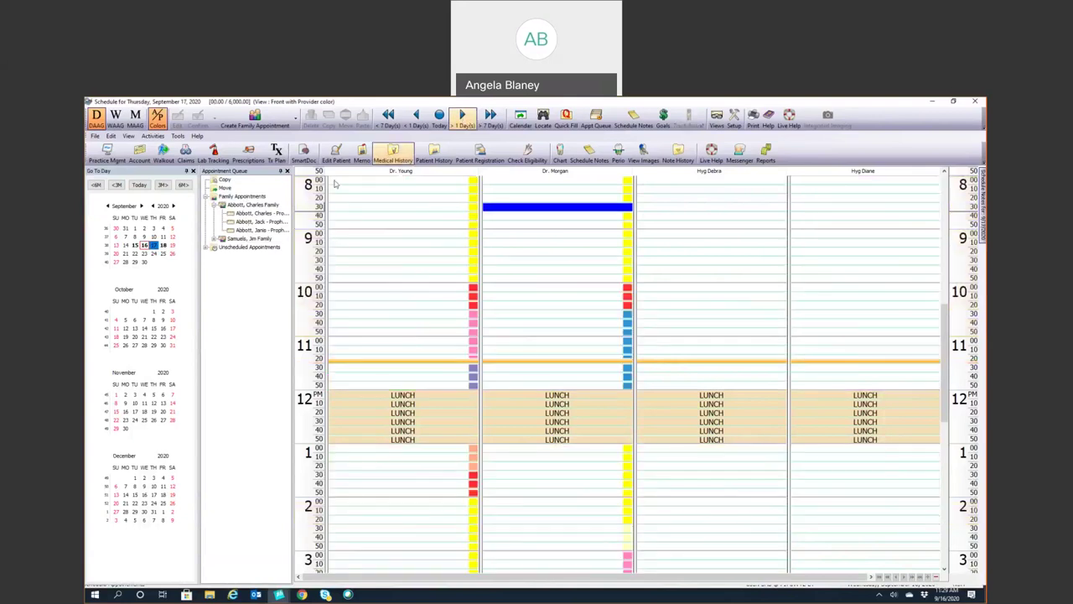
pyautogui.moveTo(276, 213); pyautogui.dragTo(701, 192)
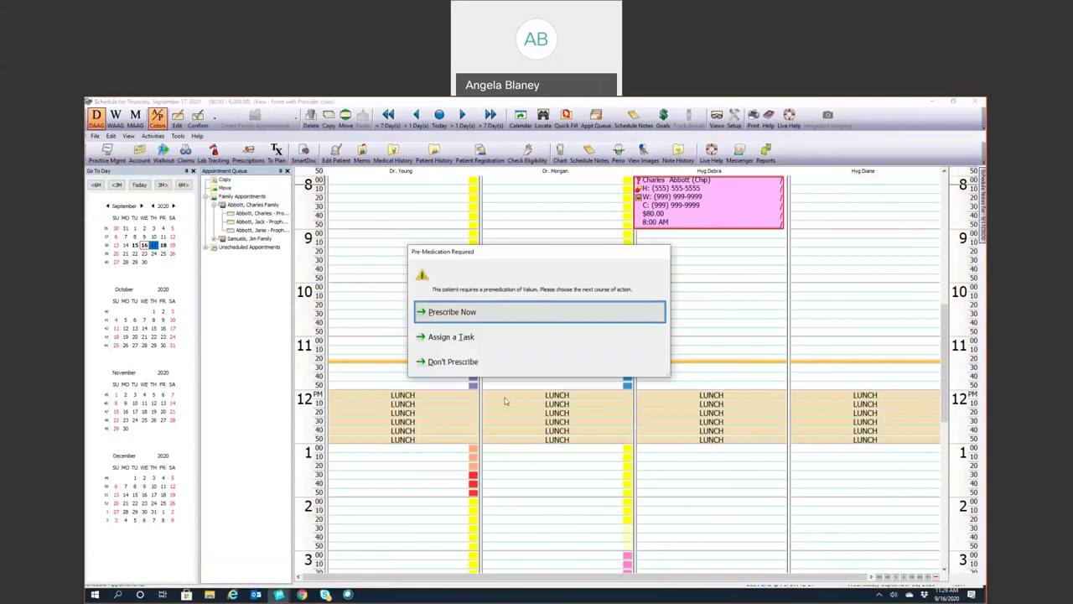
pyautogui.click(453, 361)
# Schedule the second family member at 8:00 AM and the third at 9:00 AM in the second hygienist's column, answering the premedication prompt
pyautogui.moveTo(277, 220); pyautogui.dragTo(864, 192)
pyautogui.moveTo(479, 195); pyautogui.dragTo(810, 239)
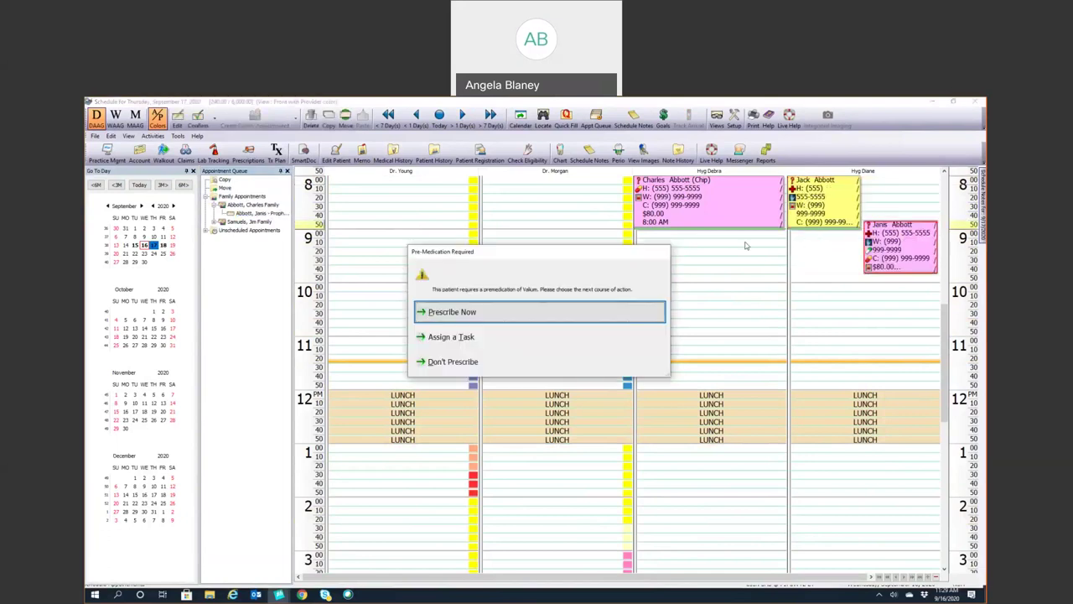
pyautogui.press('Down')
pyautogui.press('Return')
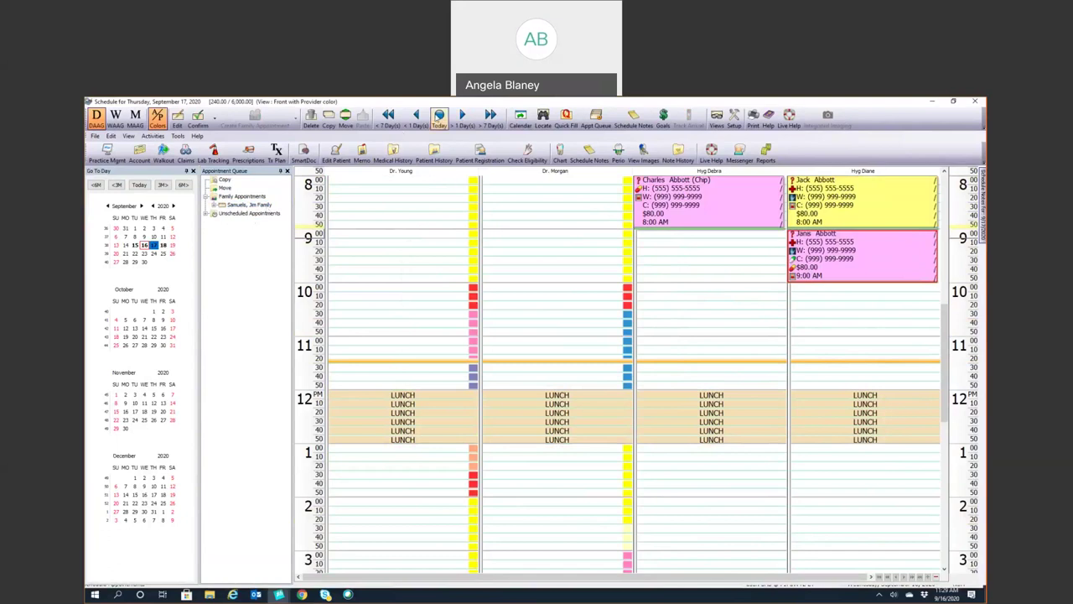
# Return to today's schedule and review the entry types that can be created for an open slot
pyautogui.click(439, 117)
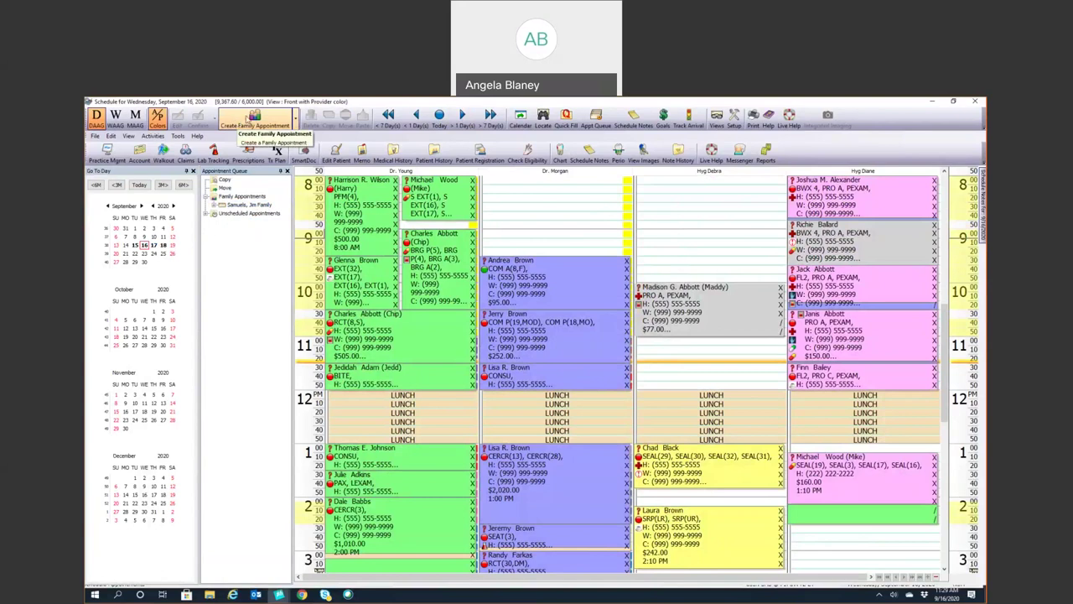
pyautogui.click(493, 215)
pyautogui.click(531, 199)
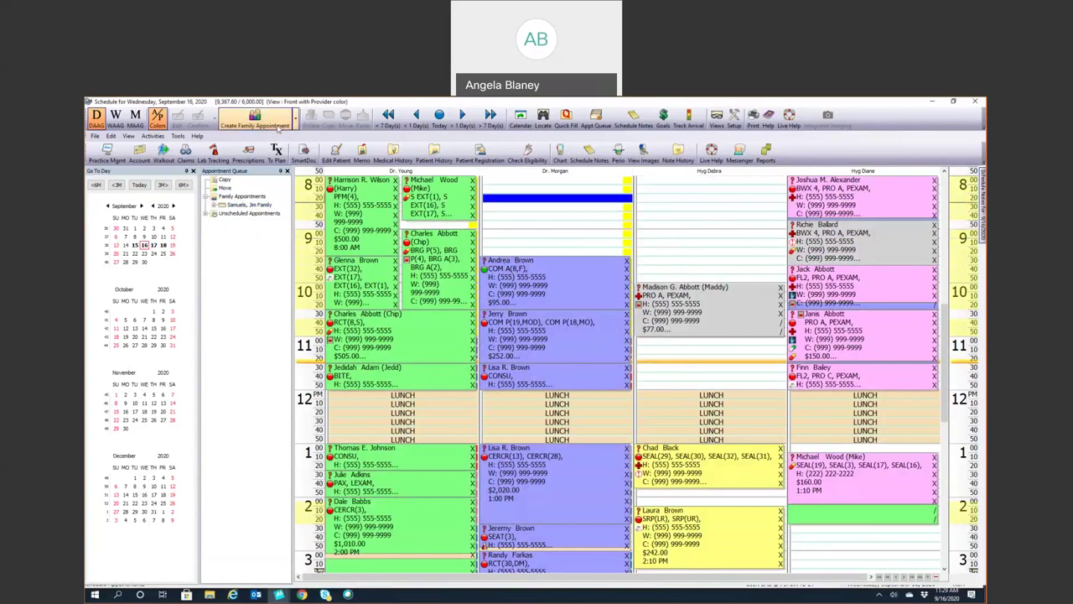
pyautogui.click(295, 122)
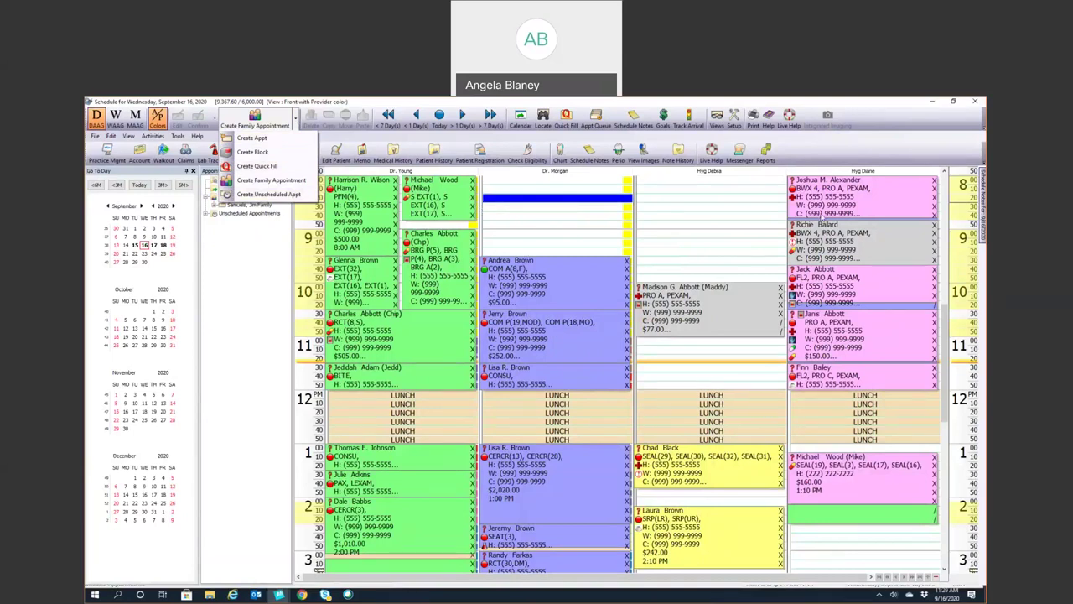
pyautogui.click(680, 198)
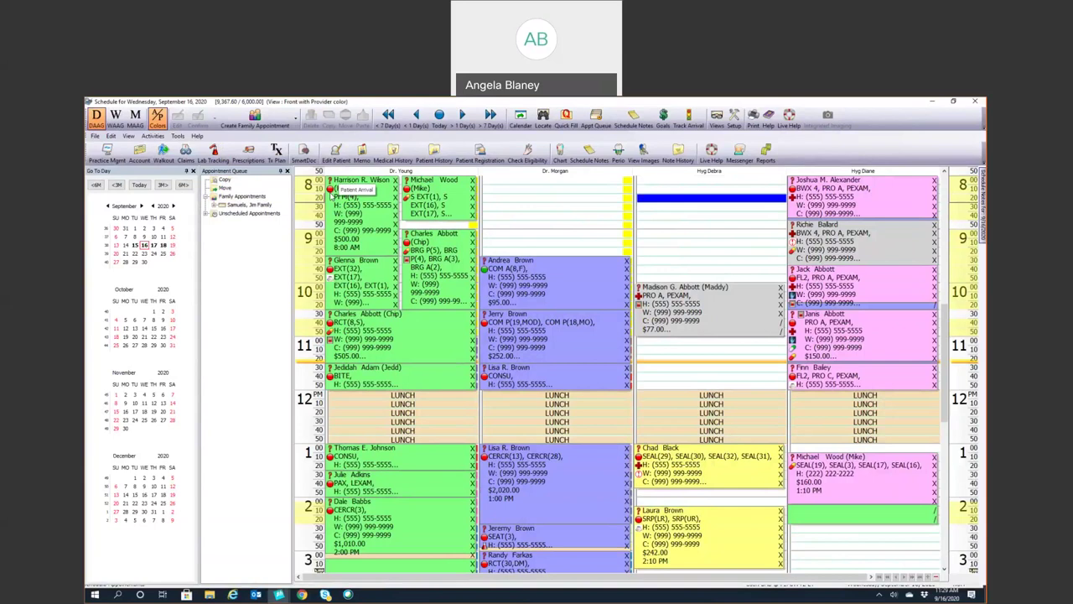
# Advance the arrival indicator twice on the first 8:00 AM appointment in the first doctor's column
pyautogui.rightClick(333, 190)
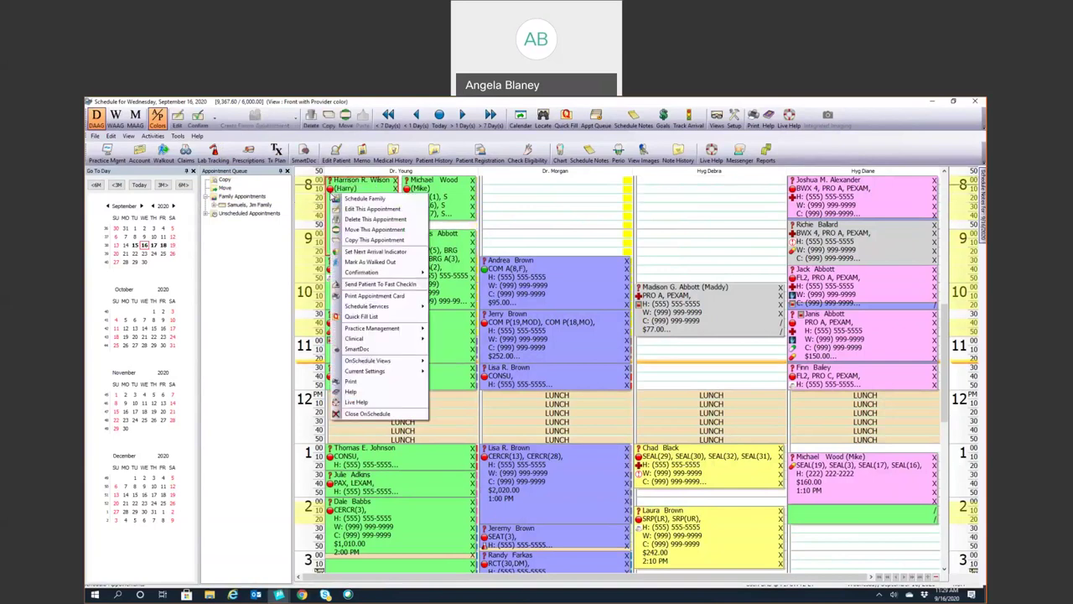
pyautogui.click(365, 252)
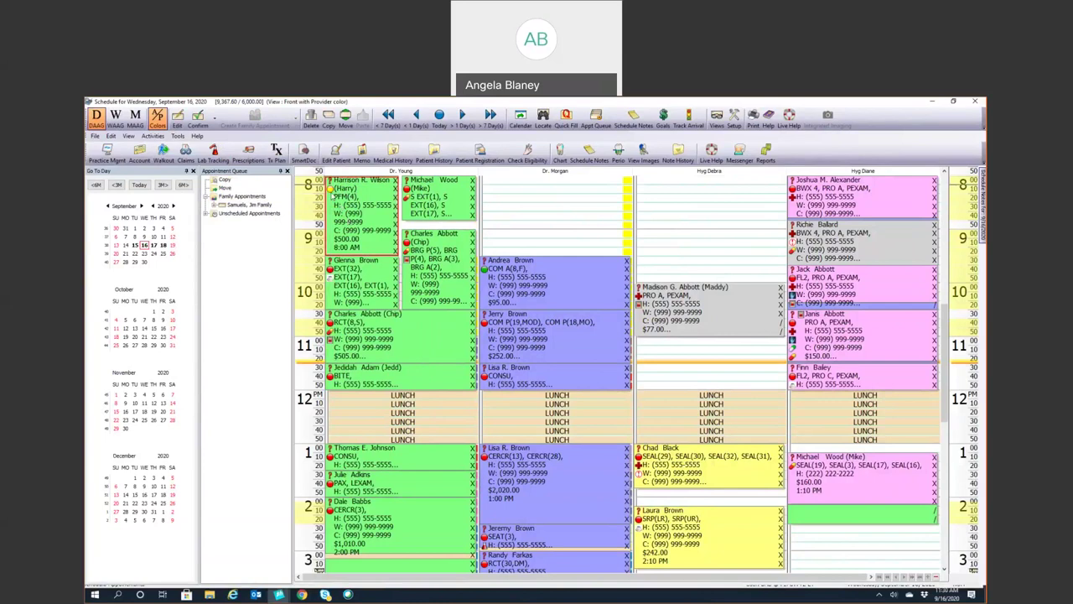
pyautogui.rightClick(334, 192)
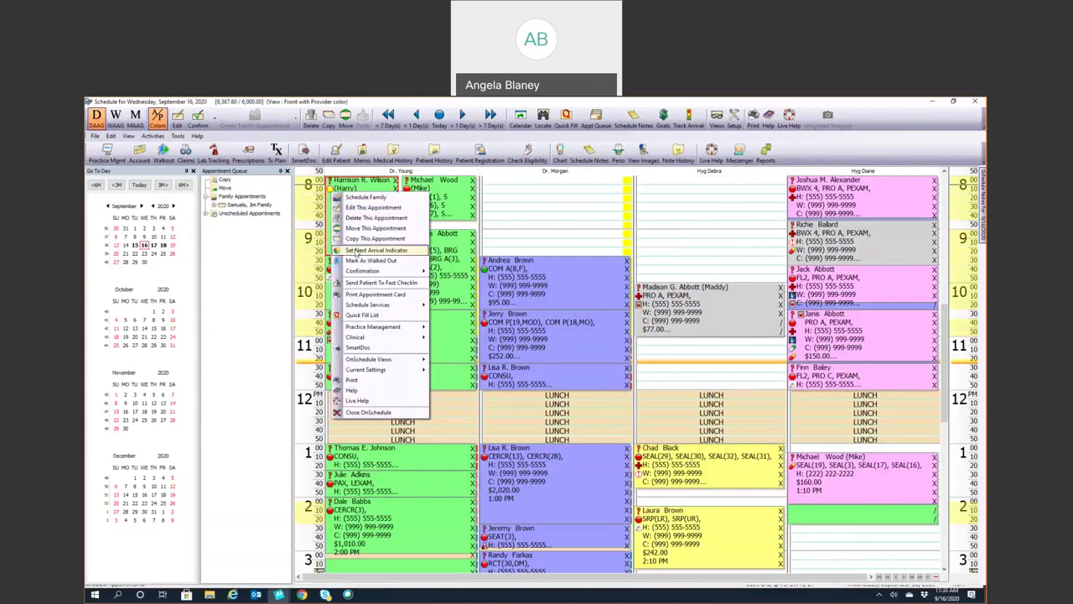
pyautogui.click(356, 251)
pyautogui.click(334, 201)
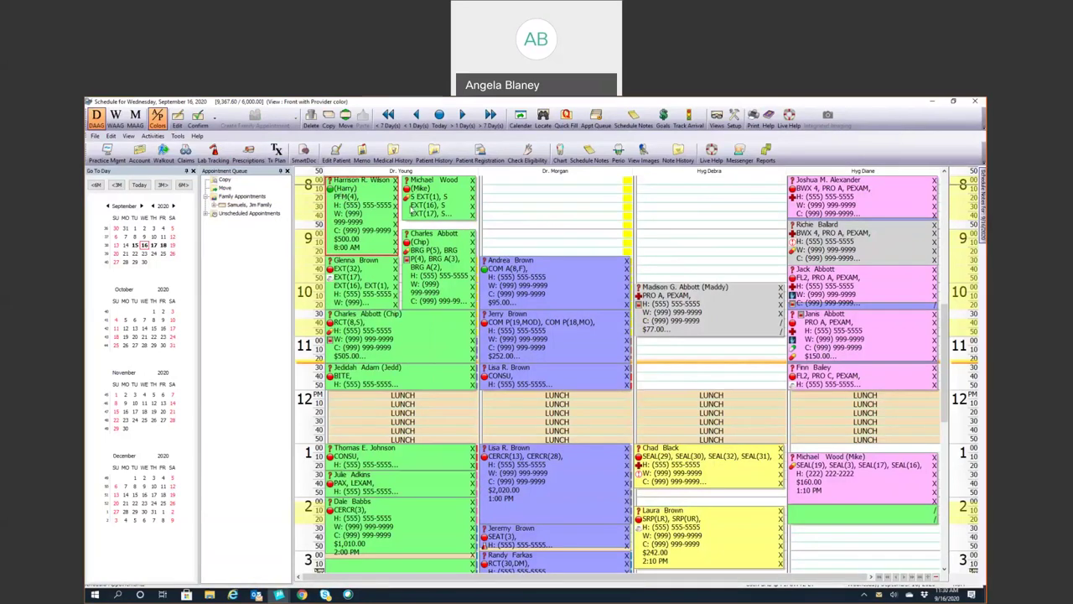
# Set the confirmation status of the second 8:00 AM appointment in the first doctor's column to Confirmed
pyautogui.click(408, 189)
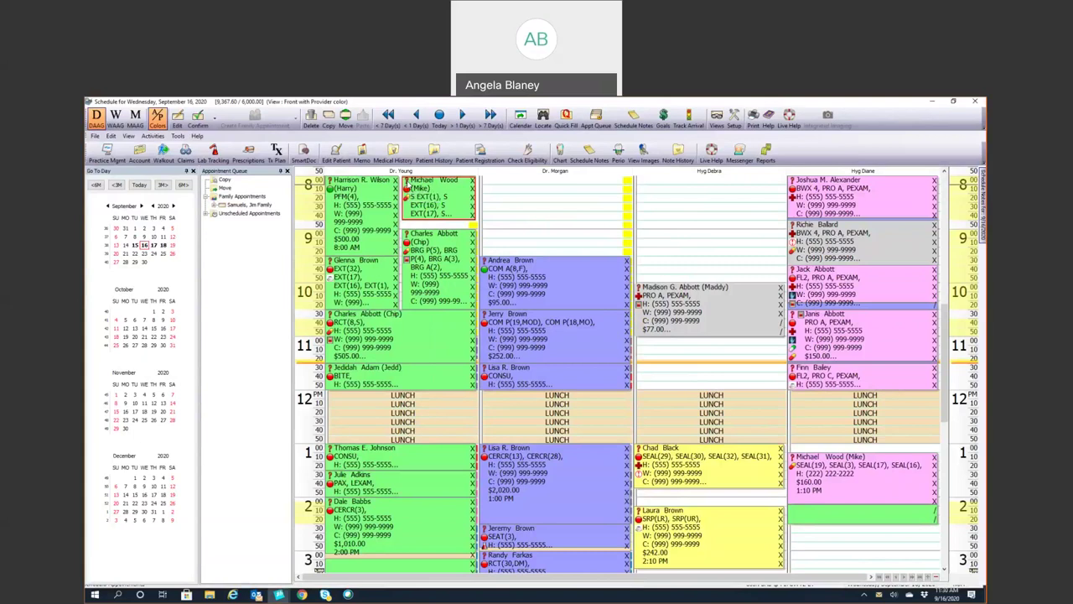
pyautogui.rightClick(409, 183)
pyautogui.moveTo(456, 261)
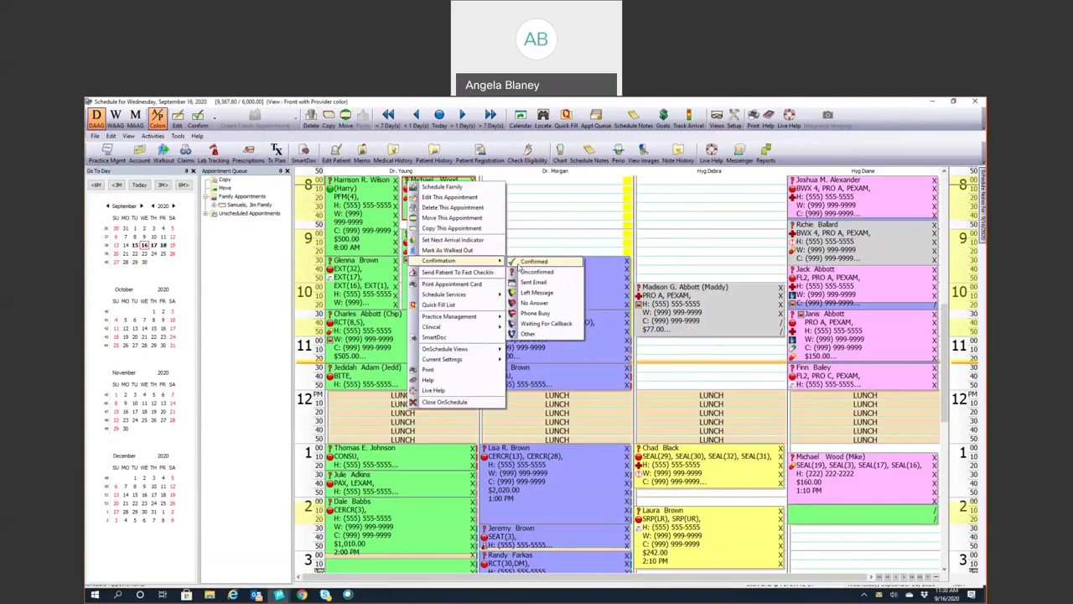
pyautogui.click(530, 264)
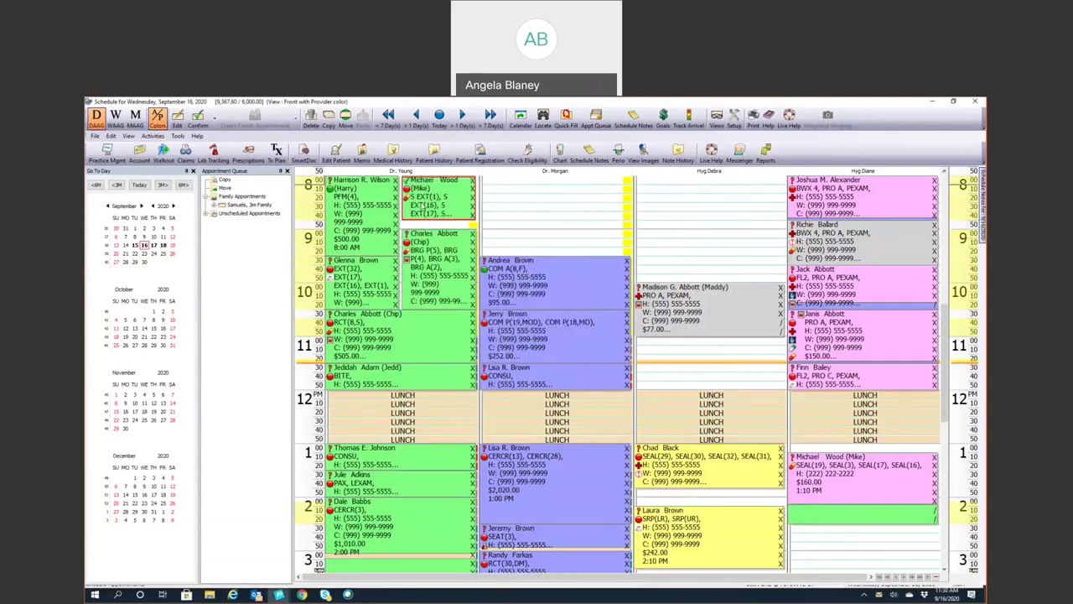
# Set the confirmation status of the 9:00 AM appointment in the first doctor's column to Left Message
pyautogui.click(444, 264)
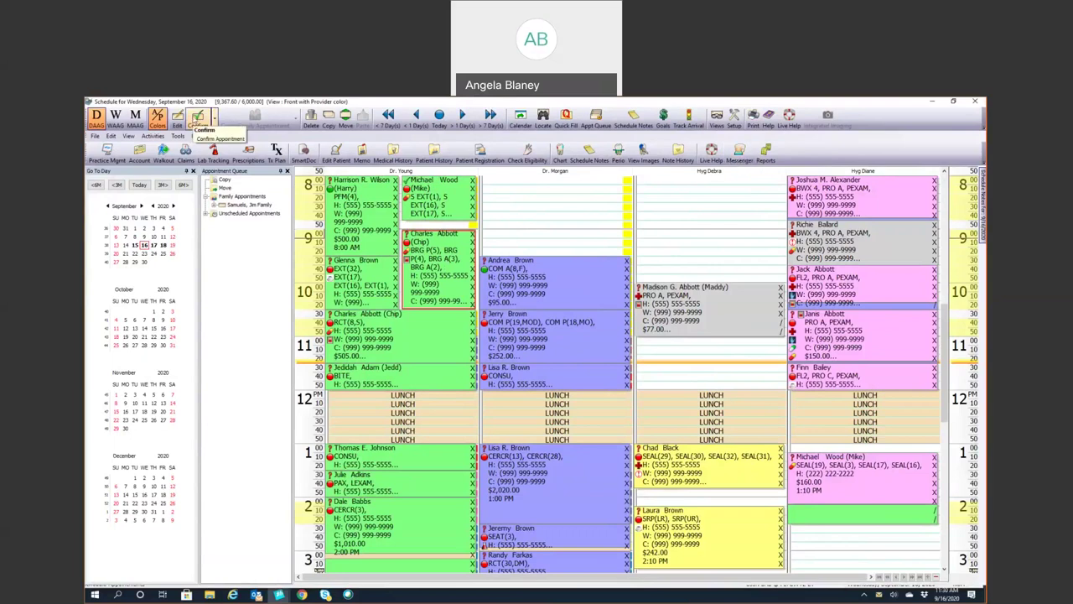
pyautogui.click(197, 122)
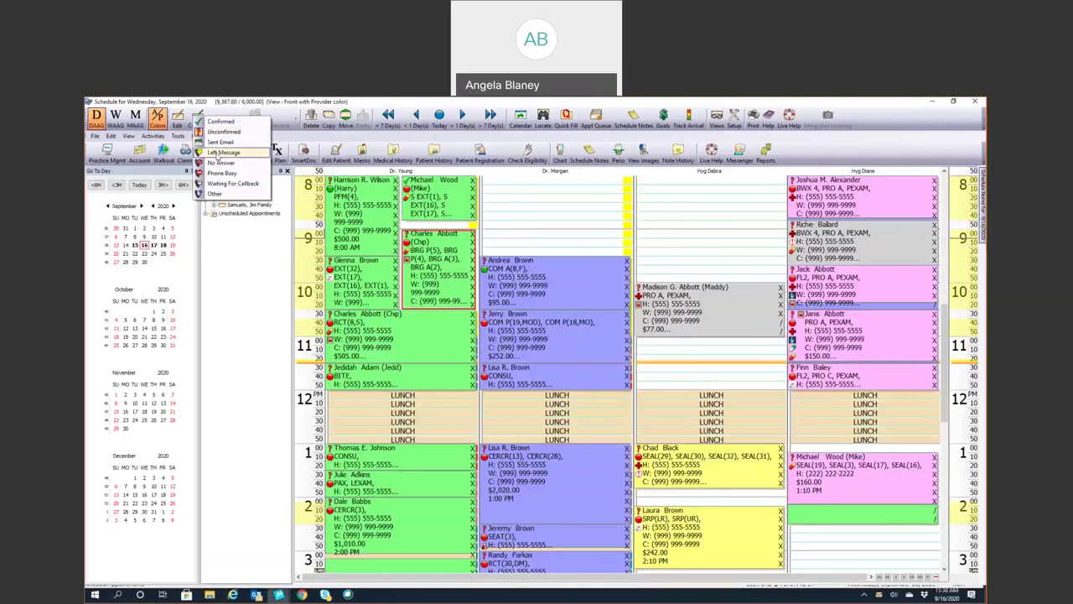
pyautogui.click(219, 152)
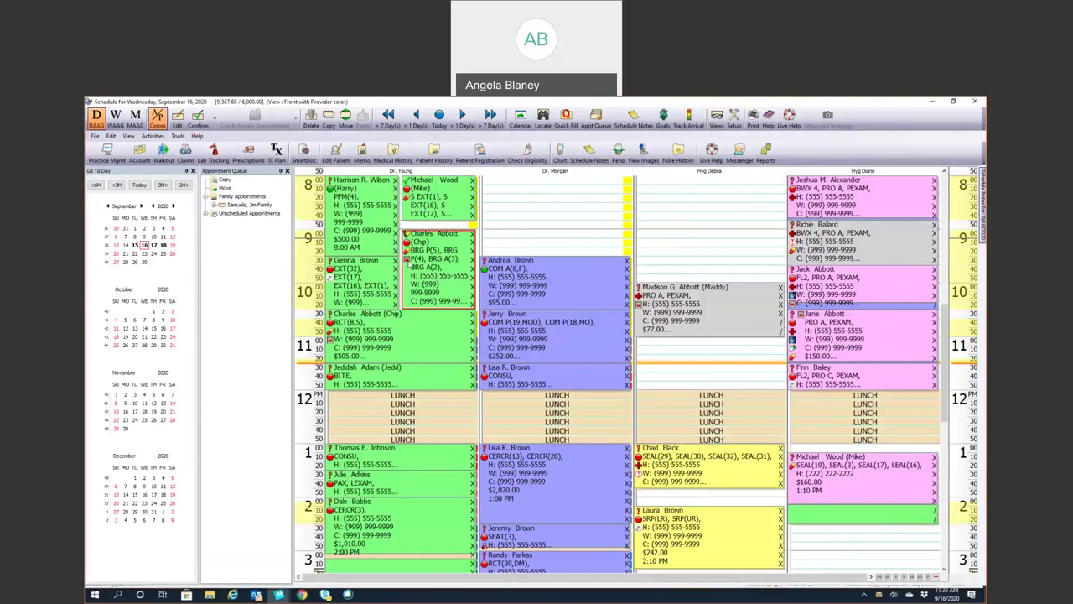
# View the patient photo for the 9:00 AM appointment and examine the display and indicator preferences of the current view
pyautogui.click(406, 260)
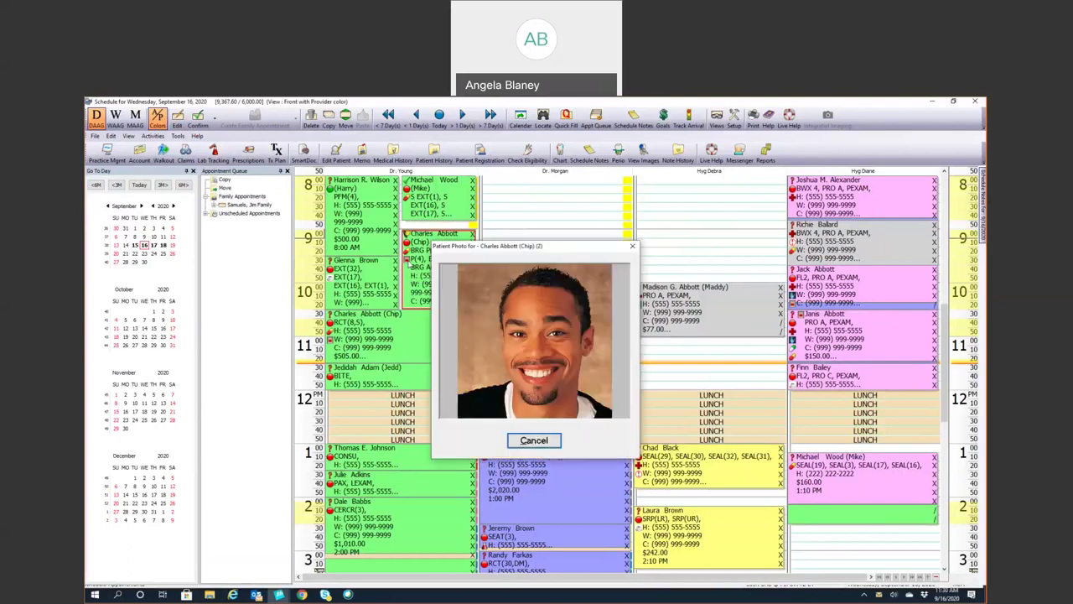
pyautogui.click(508, 444)
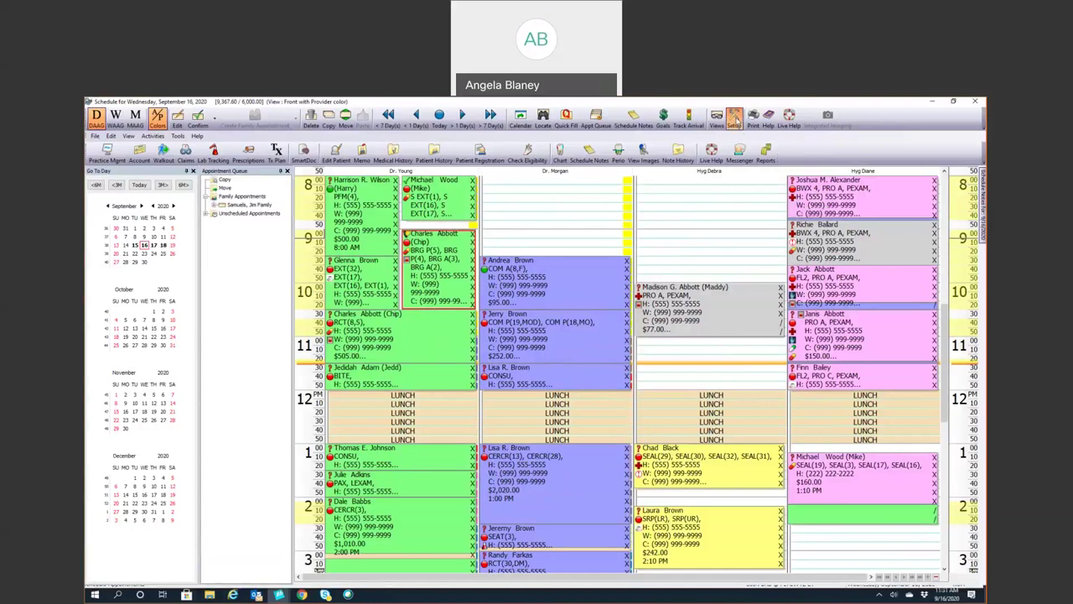
pyautogui.click(734, 120)
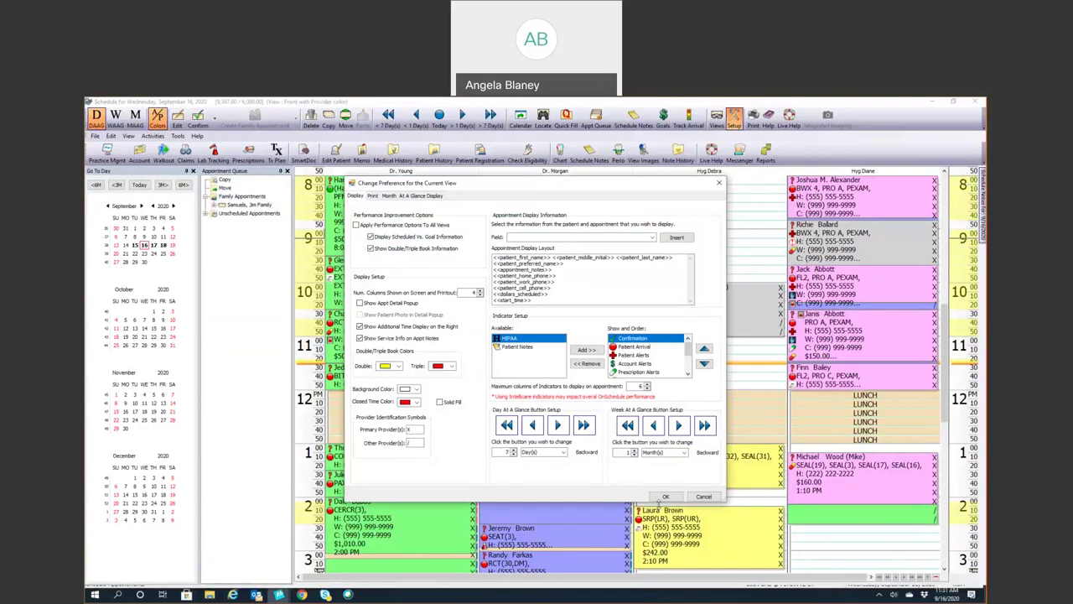
pyautogui.click(664, 496)
# Review the appointment actions and clinical options available for the 8:00 AM appointment in the second hygienist's column
pyautogui.rightClick(814, 190)
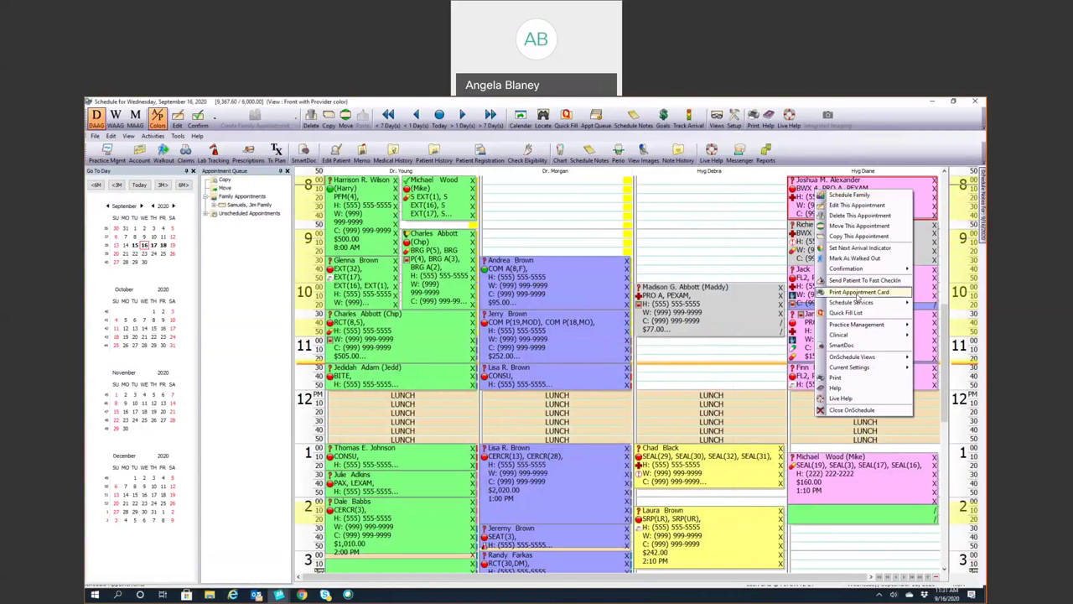
pyautogui.moveTo(855, 302)
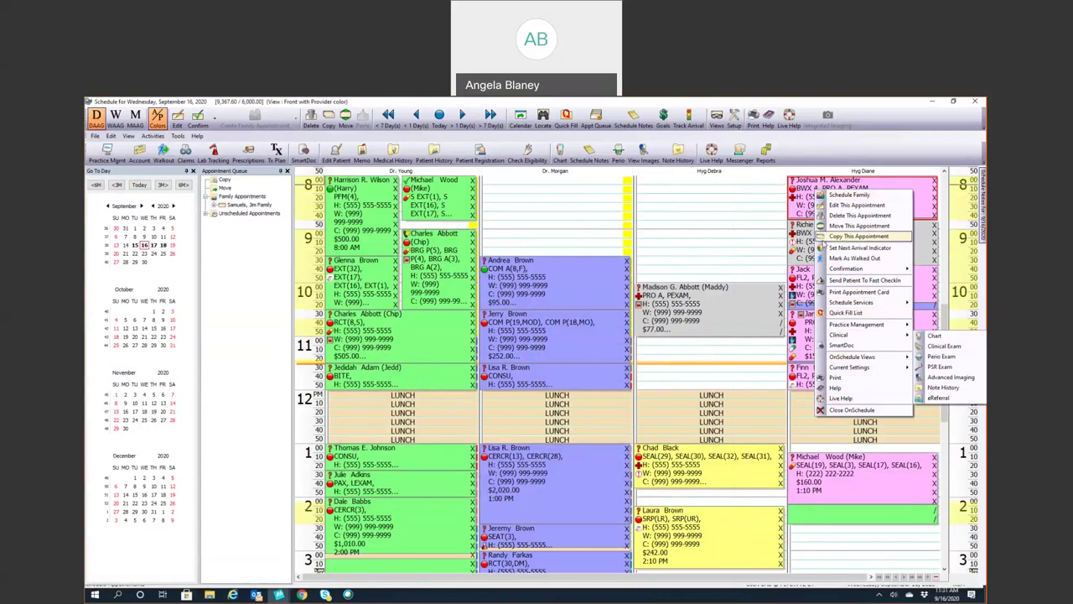
pyautogui.click(859, 236)
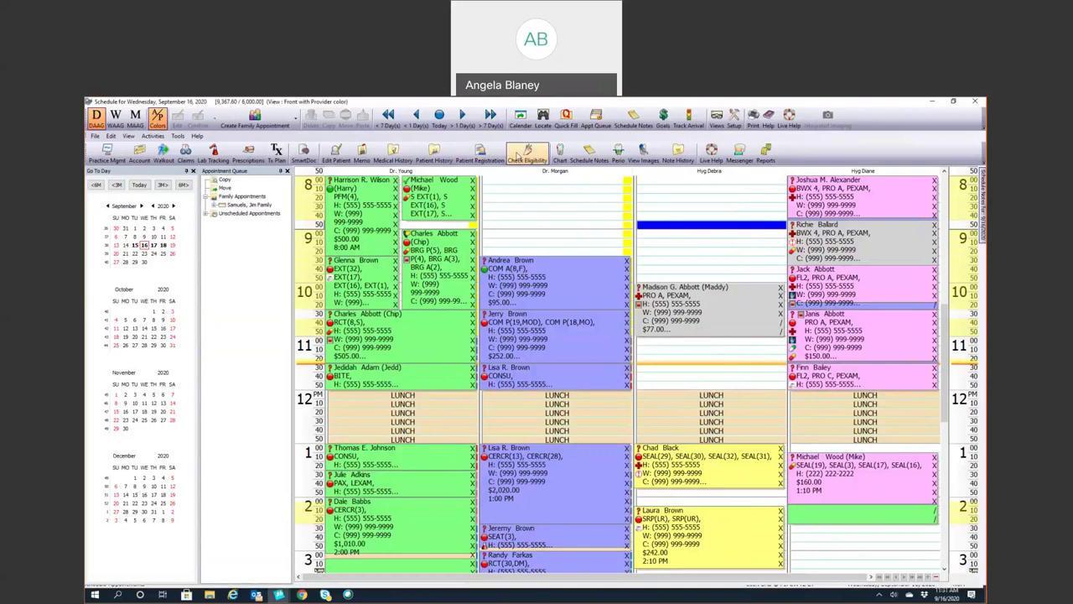
# Examine the tooth chart and note history of the 9:30 AM patient in the second doctor's column
pyautogui.click(530, 263)
pyautogui.click(560, 152)
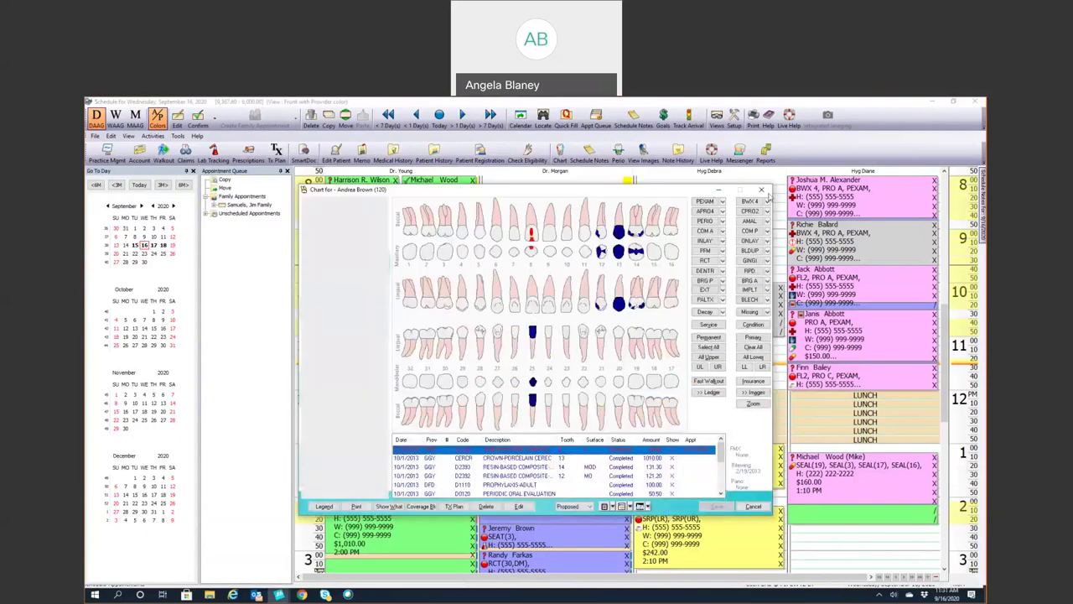
pyautogui.click(761, 189)
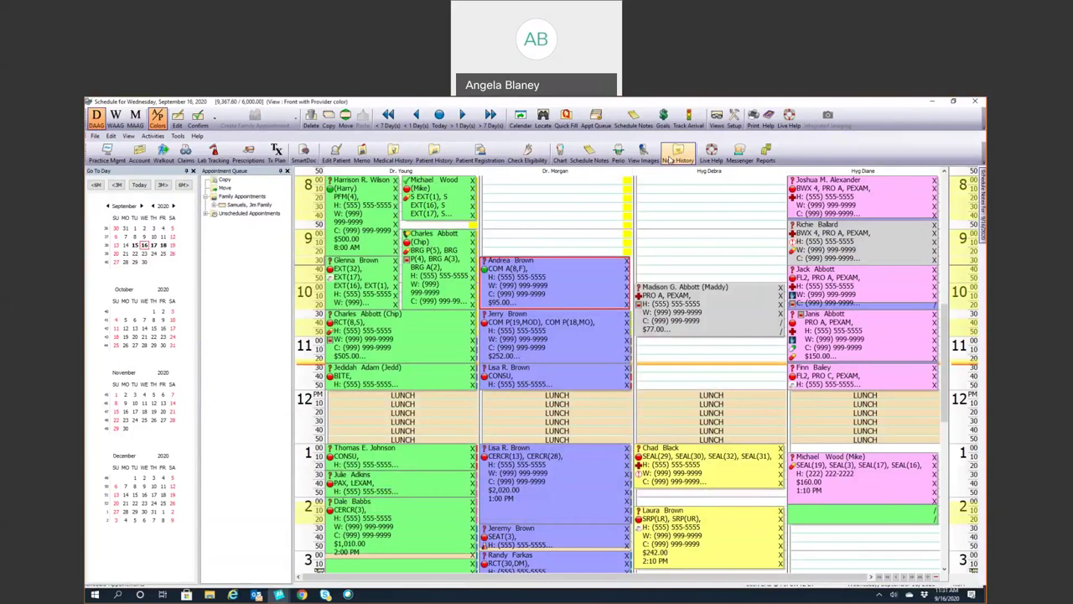
pyautogui.click(670, 158)
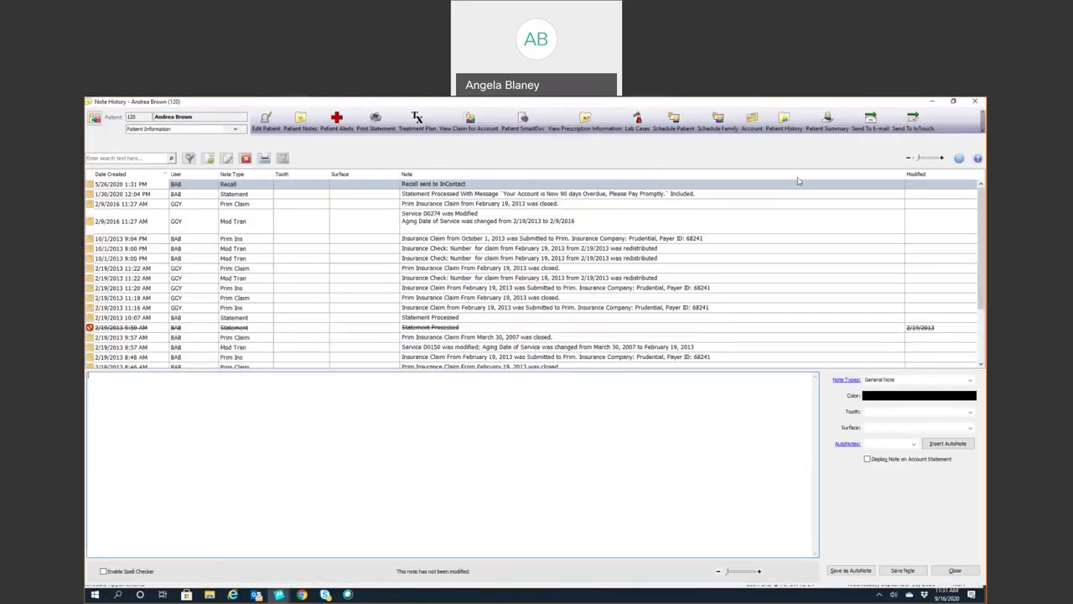
pyautogui.click(972, 101)
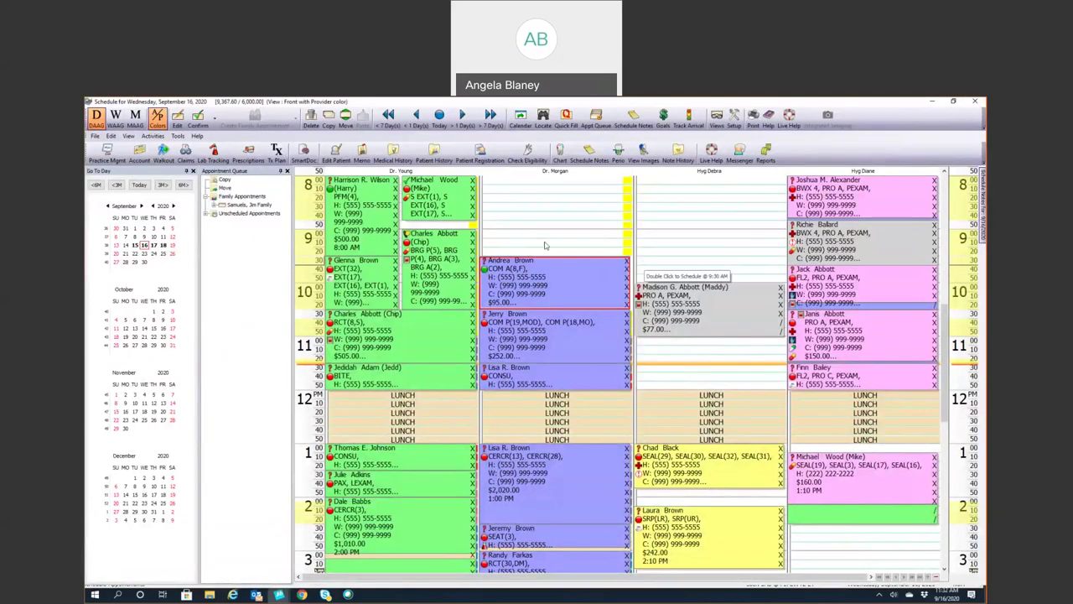
# Examine the patient history and the medical history form of the same 9:30 AM patient
pyautogui.click(428, 154)
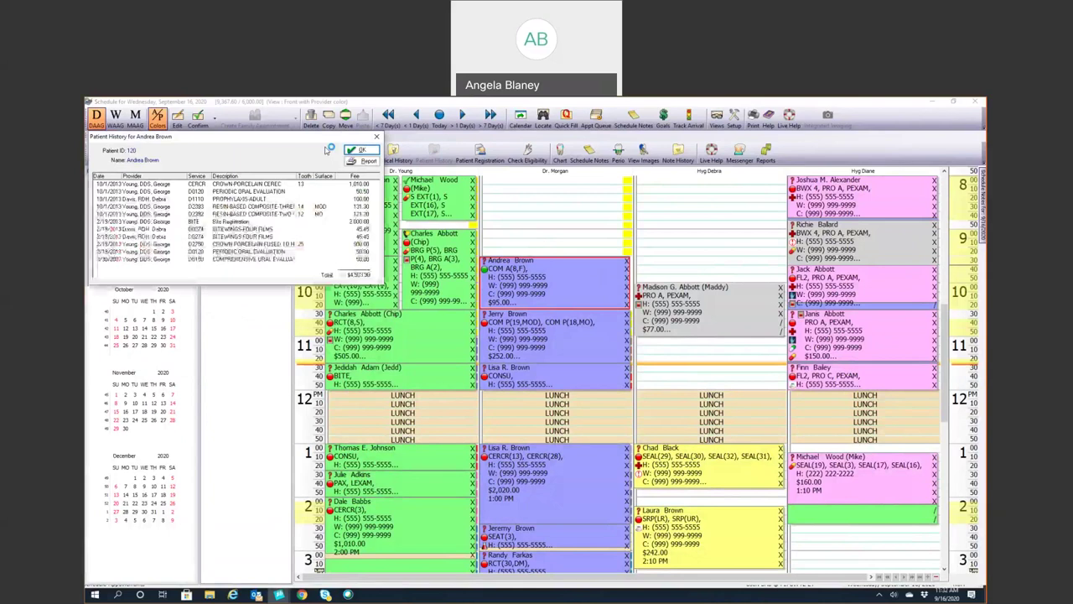
pyautogui.click(376, 138)
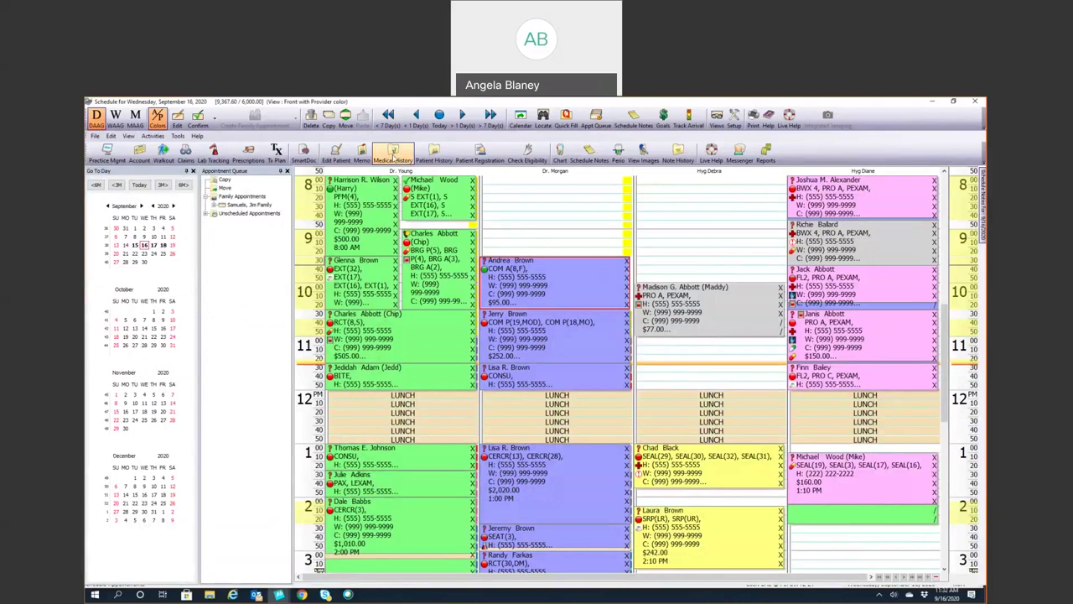
pyautogui.click(394, 154)
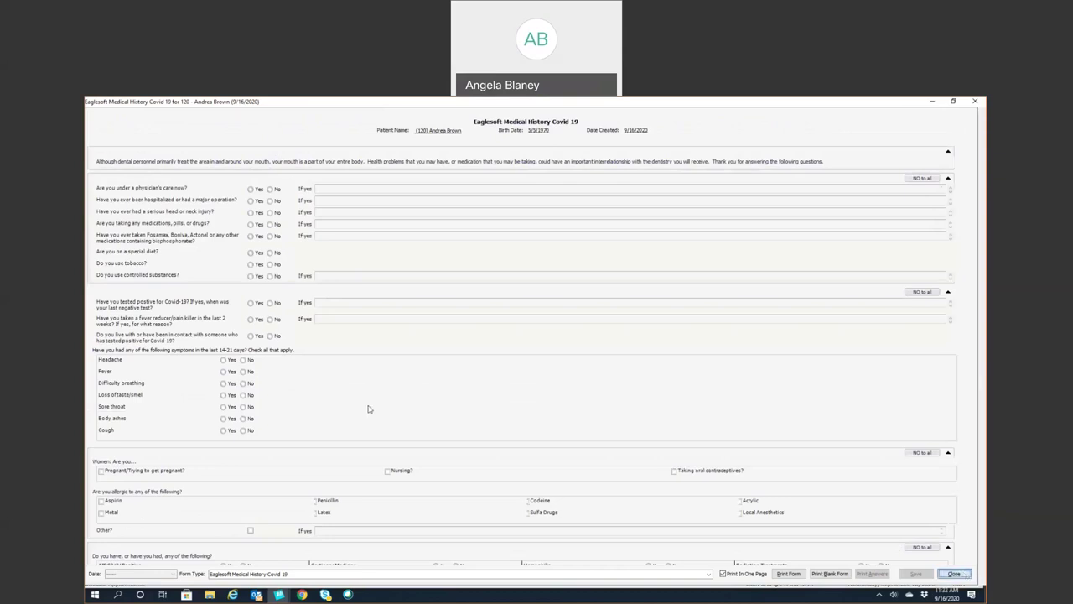
pyautogui.press('Return')
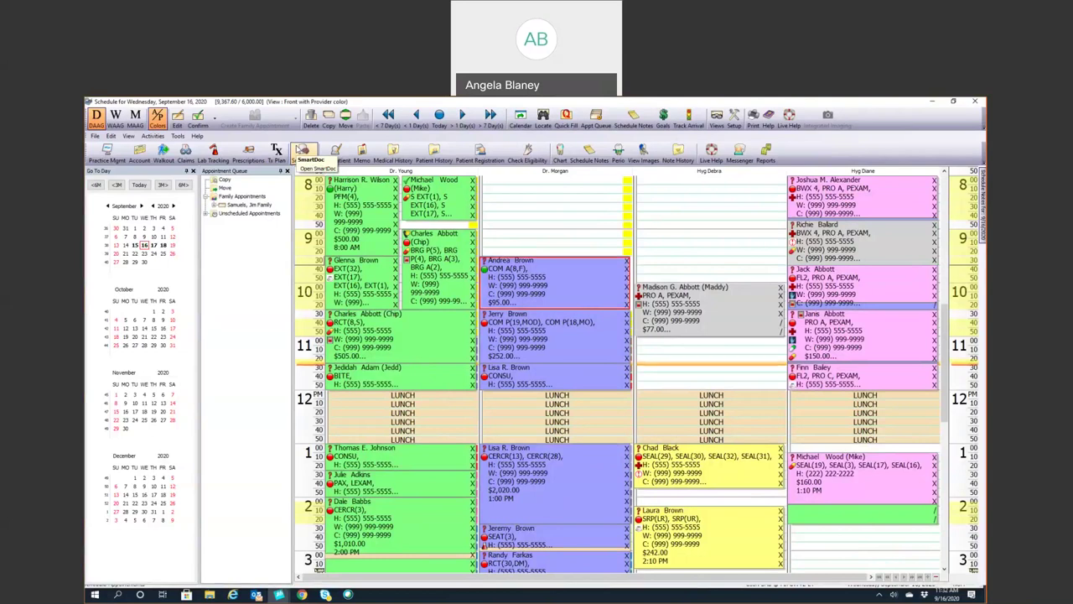
pyautogui.click(543, 118)
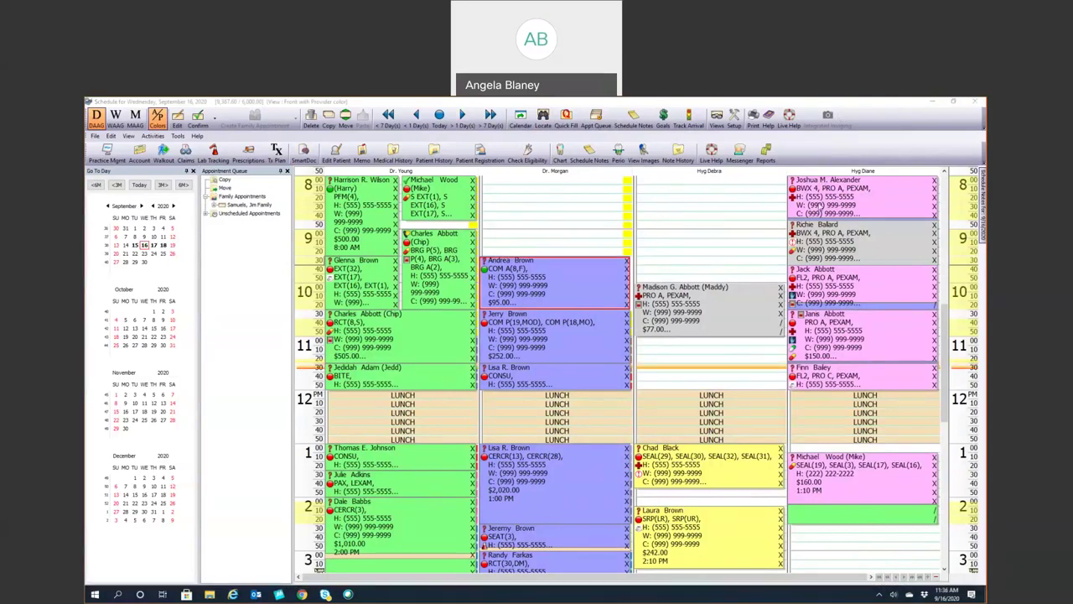
# Start a new patient appointment at 9:00 AM in the first hygienist's column
pyautogui.click(641, 234)
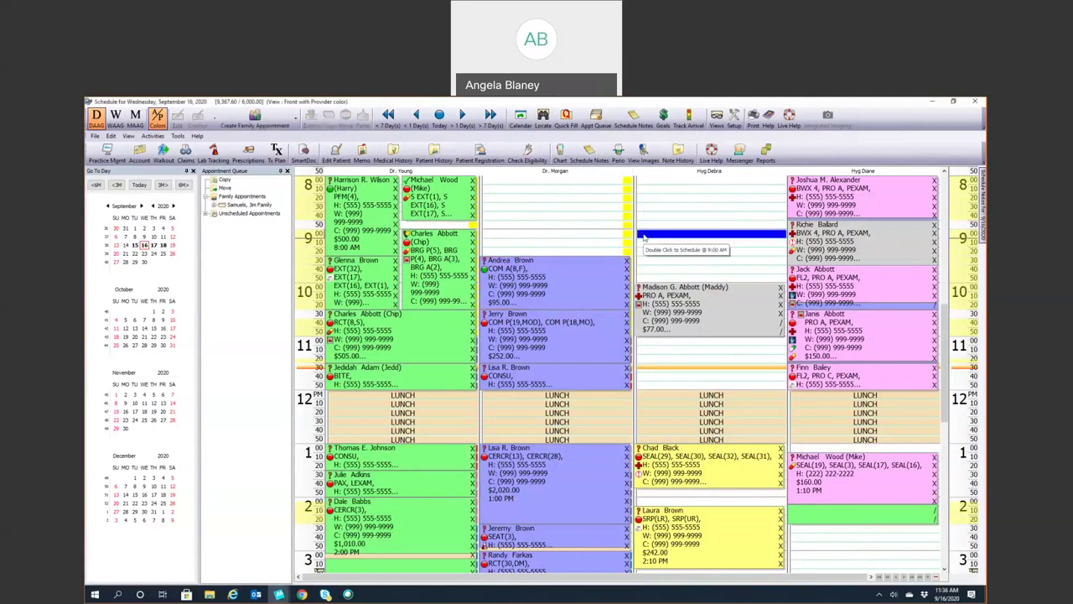
pyautogui.doubleClick(643, 237)
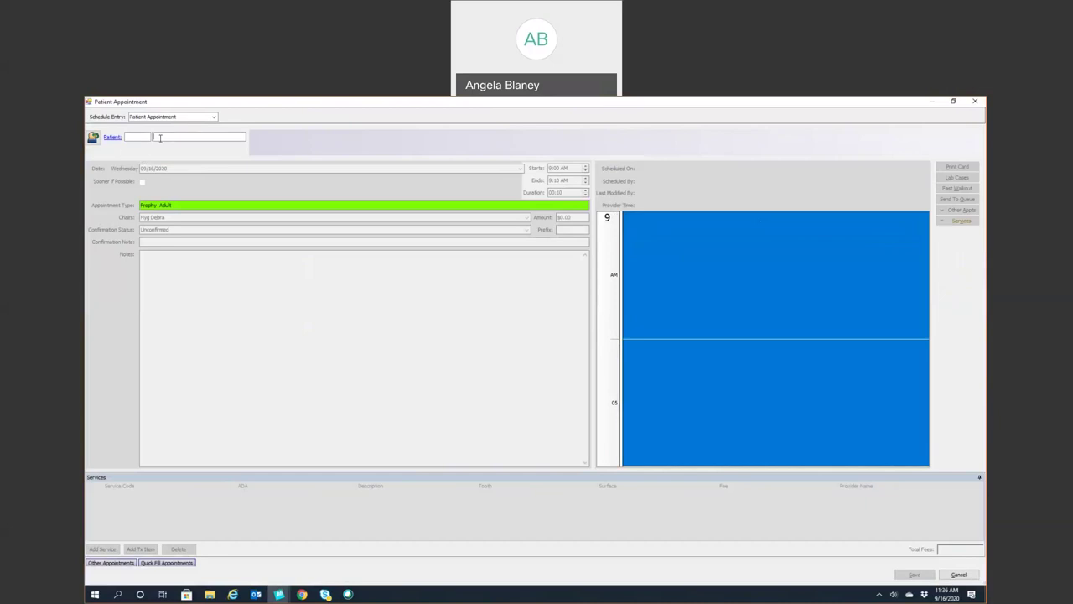
pyautogui.write('abbbott')
pyautogui.press('Return')
pyautogui.write('abbott')
pyautogui.press('Return')
pyautogui.press('Escape')
# Search the patient list by last name and assign the fourth matching patient to the appointment
pyautogui.click(112, 137)
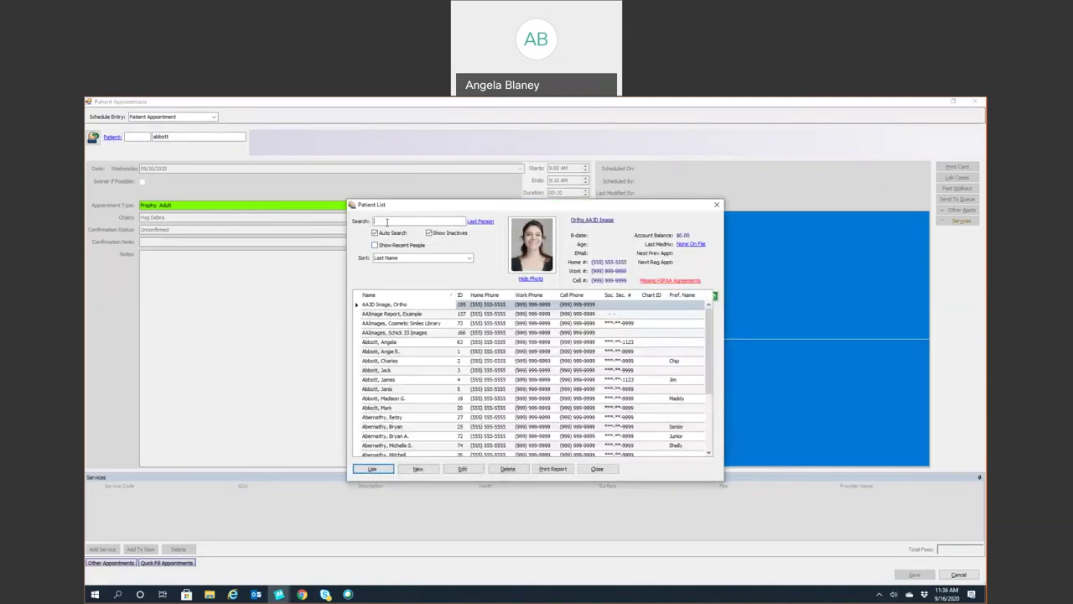
pyautogui.write('smith')
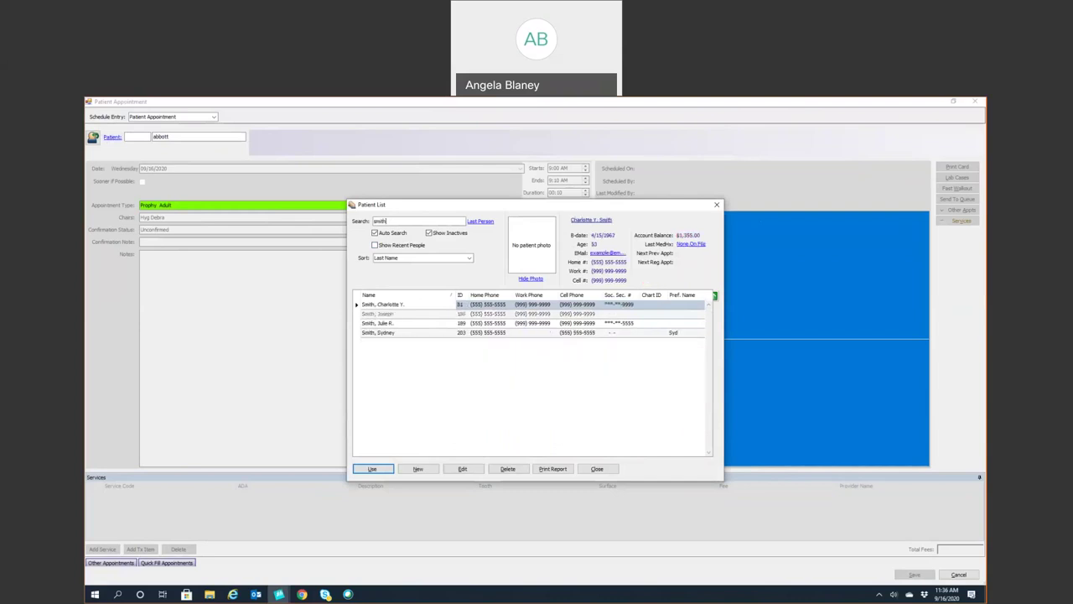
pyautogui.doubleClick(406, 333)
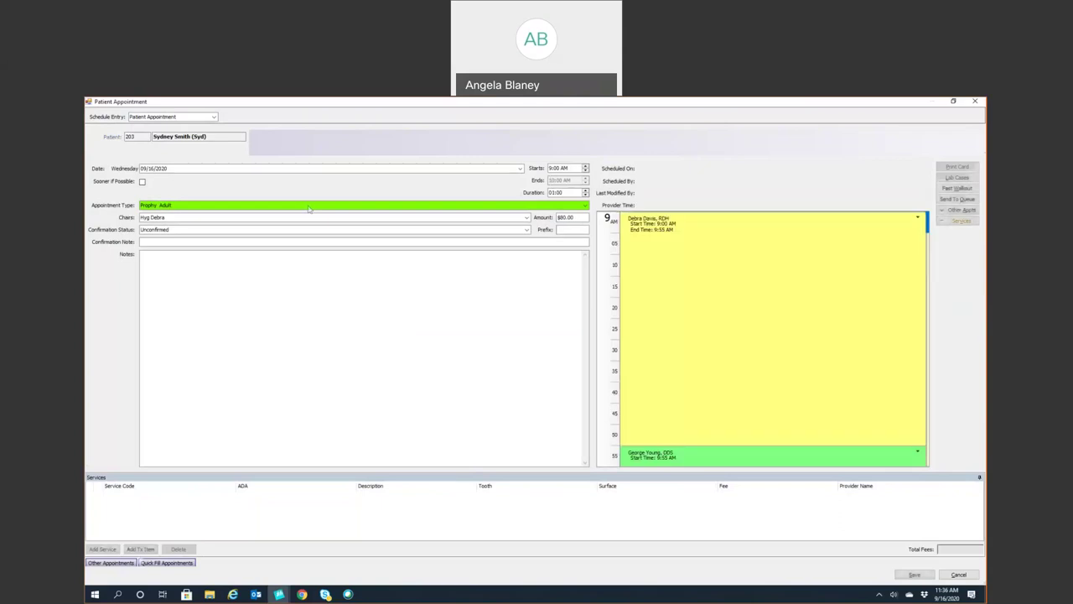
# Review the available appointment types and check the patient's planned services
pyautogui.click(202, 207)
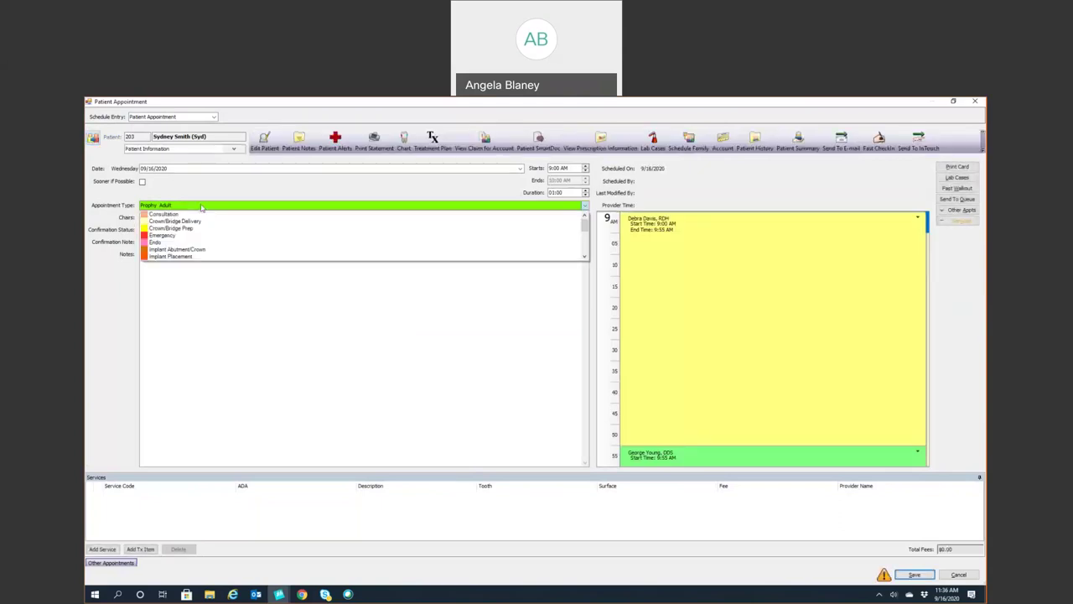
pyautogui.click(201, 207)
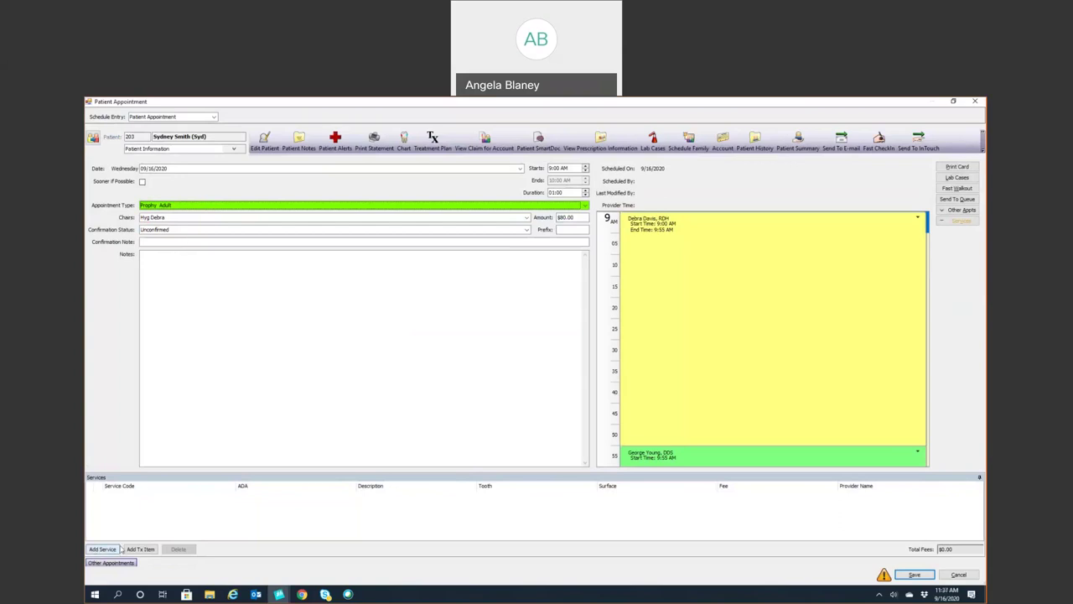
pyautogui.click(132, 550)
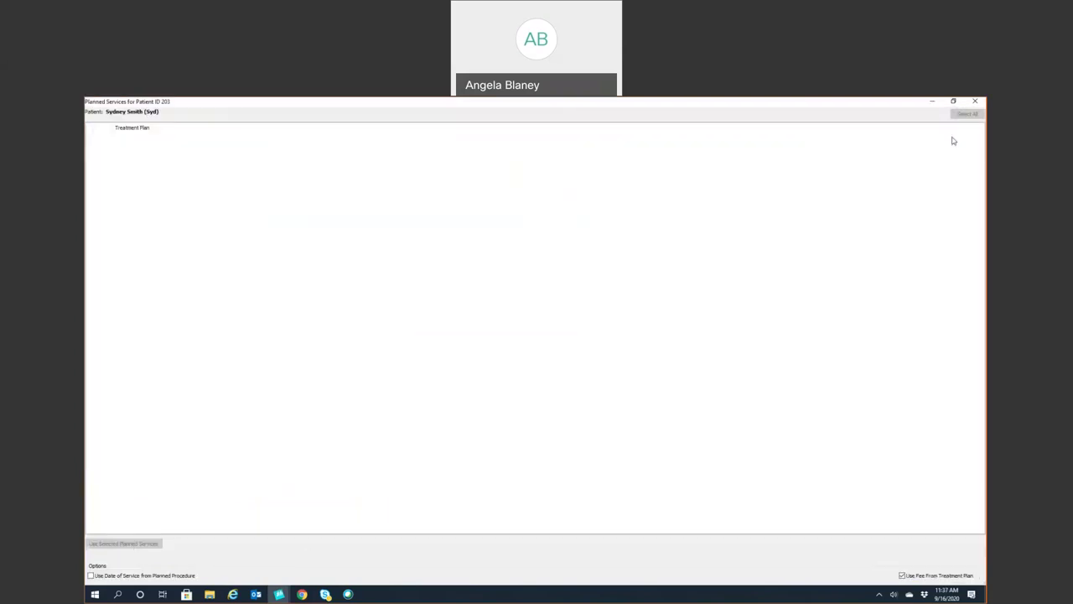
pyautogui.click(979, 100)
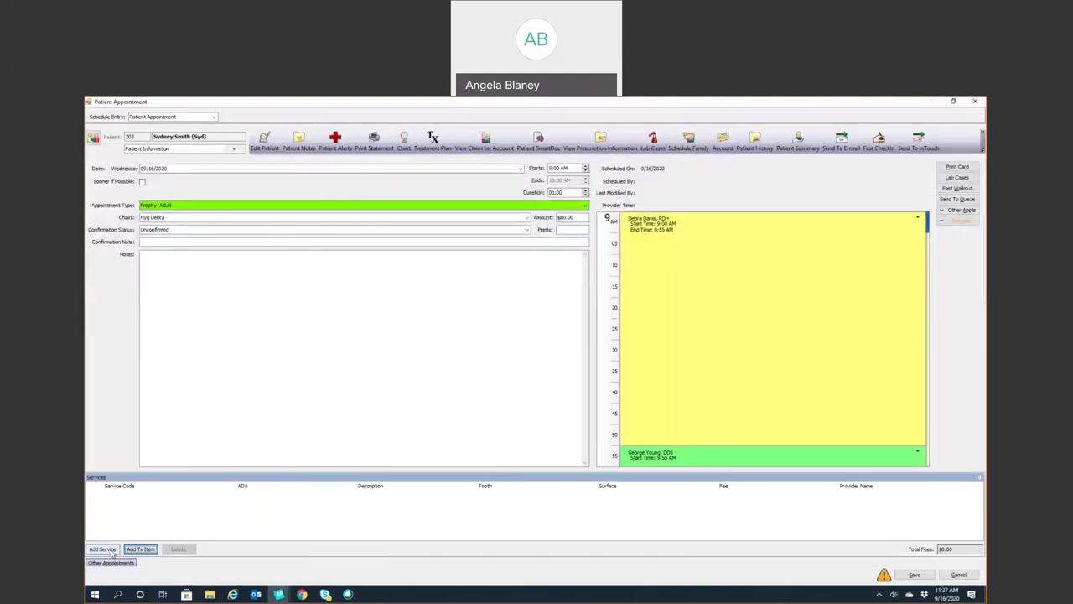
# Add the .AP4 service code set (Adult Prophy, Periodic Exam, 4 BWX) to the appointment
pyautogui.click(110, 550)
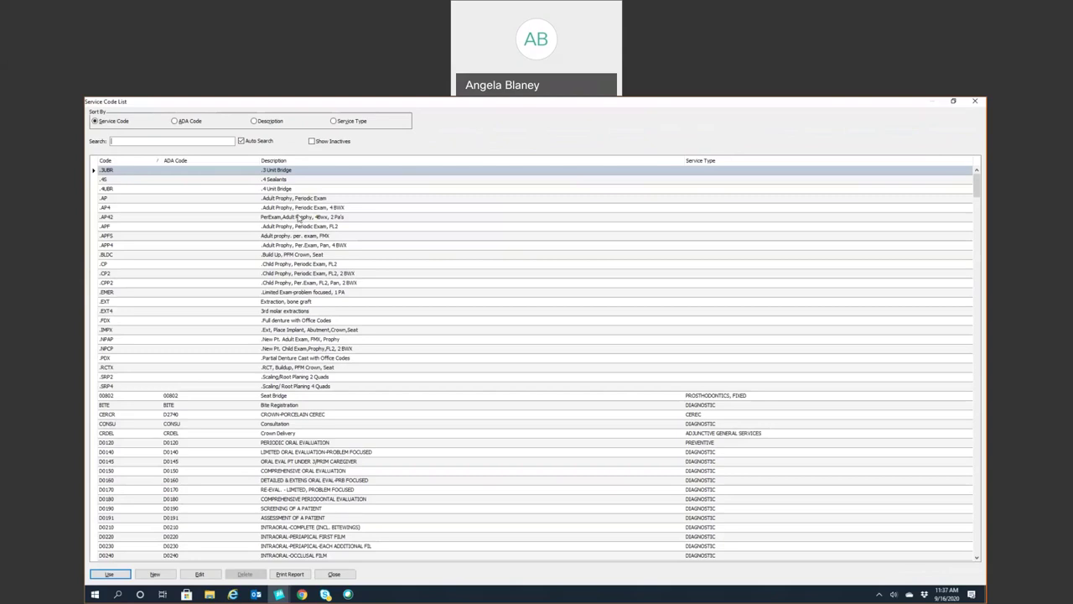
pyautogui.doubleClick(300, 210)
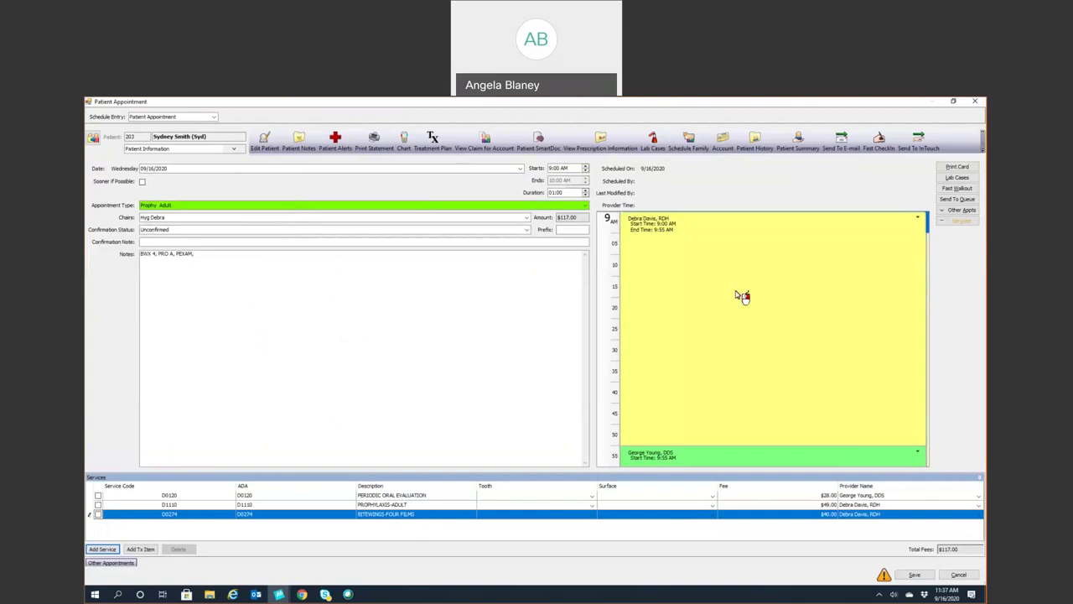
# Review the provider choices and allot provider time: hygienist 9:00 to 10:00 AM, doctor 9:45 to 10:00 AM
pyautogui.rightClick(911, 231)
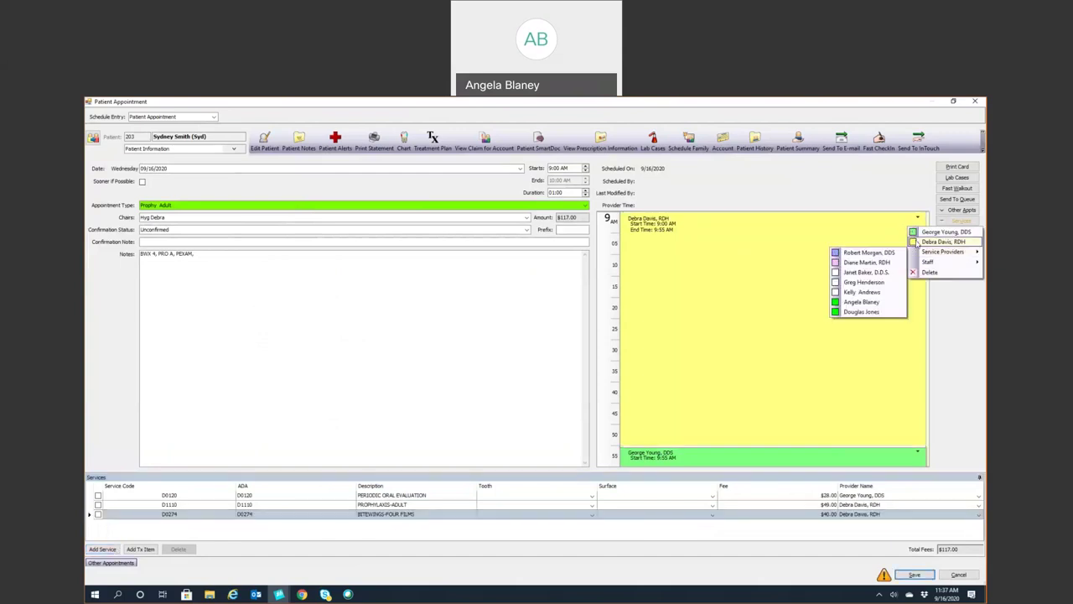
pyautogui.moveTo(917, 254)
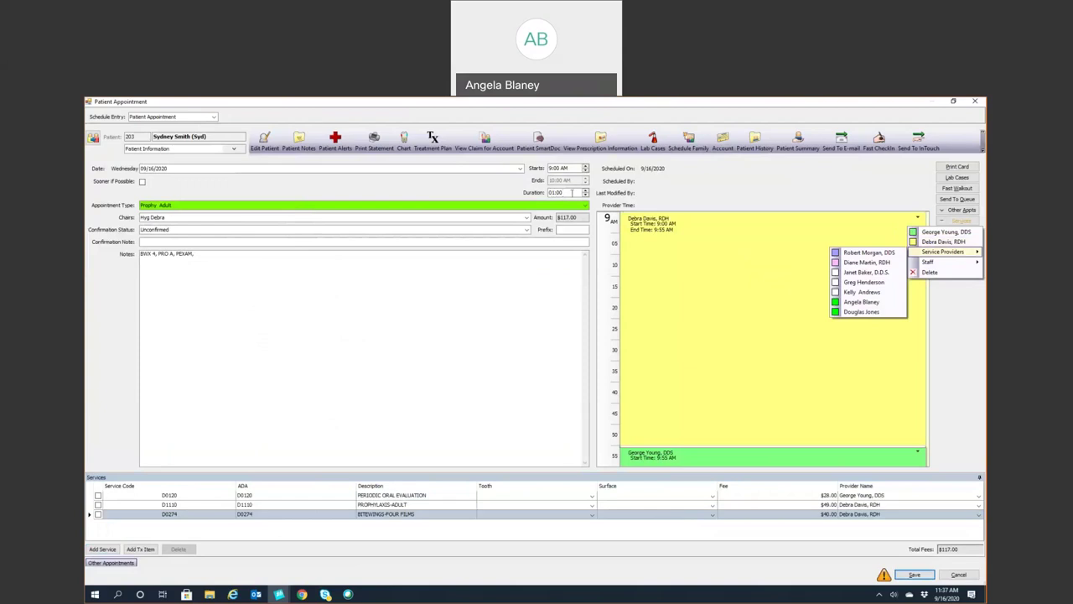
pyautogui.click(662, 348)
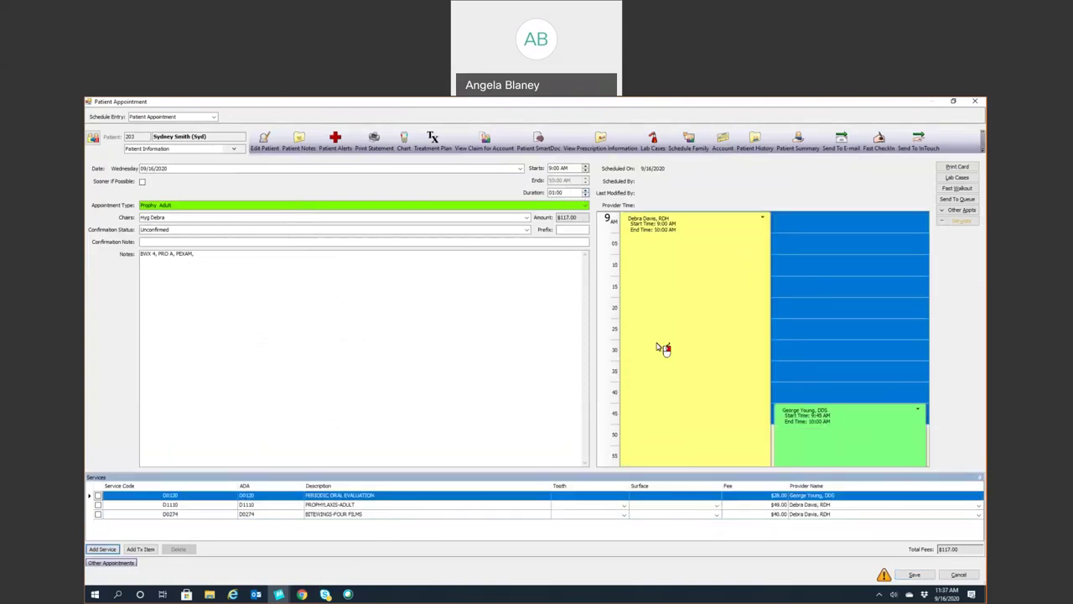
# Save the new hygiene appointment, reopen it, shorten the hygienist's time to end at 9:45 AM, and save it again
pyautogui.click(911, 575)
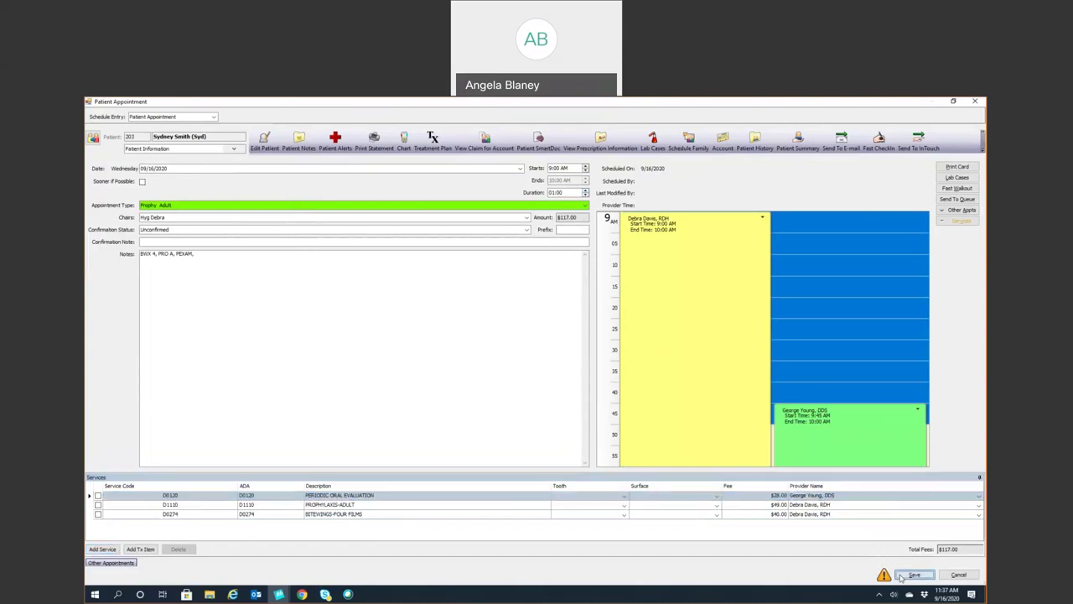
pyautogui.doubleClick(694, 252)
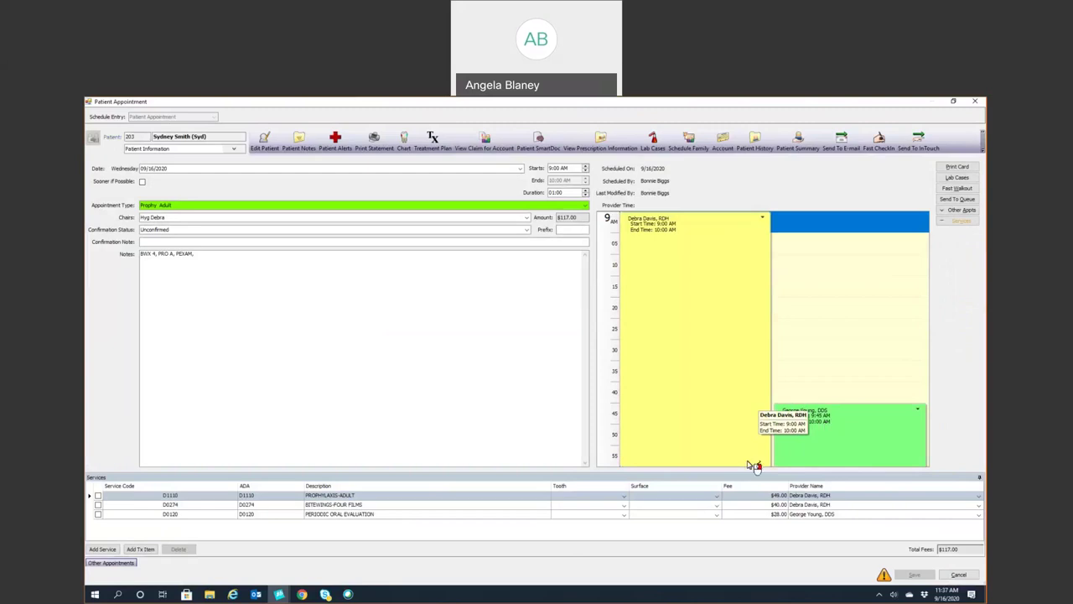
pyautogui.moveTo(754, 466); pyautogui.dragTo(754, 406)
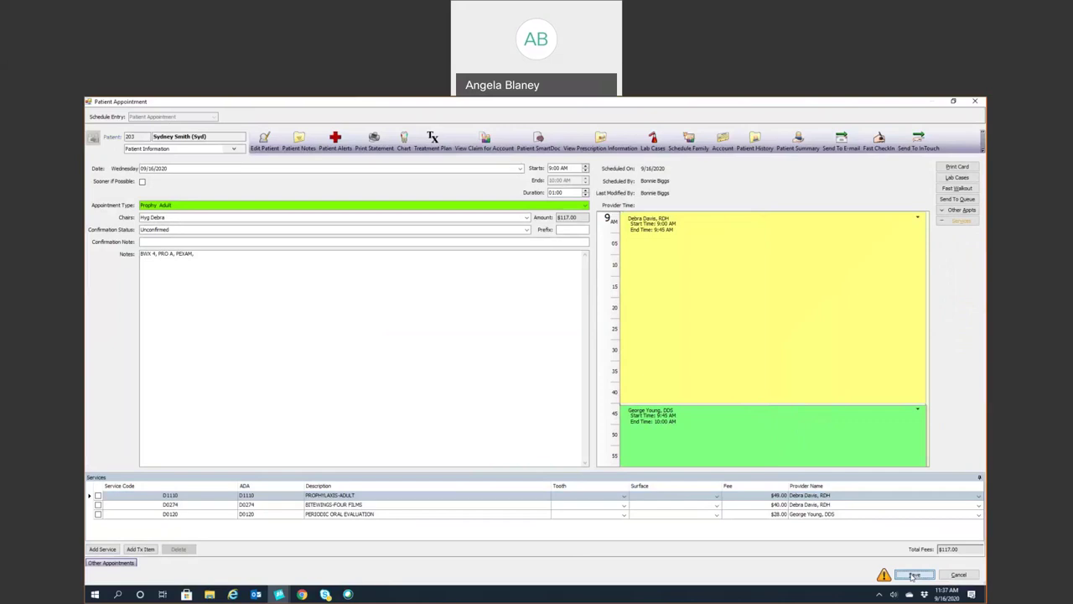
pyautogui.click(914, 576)
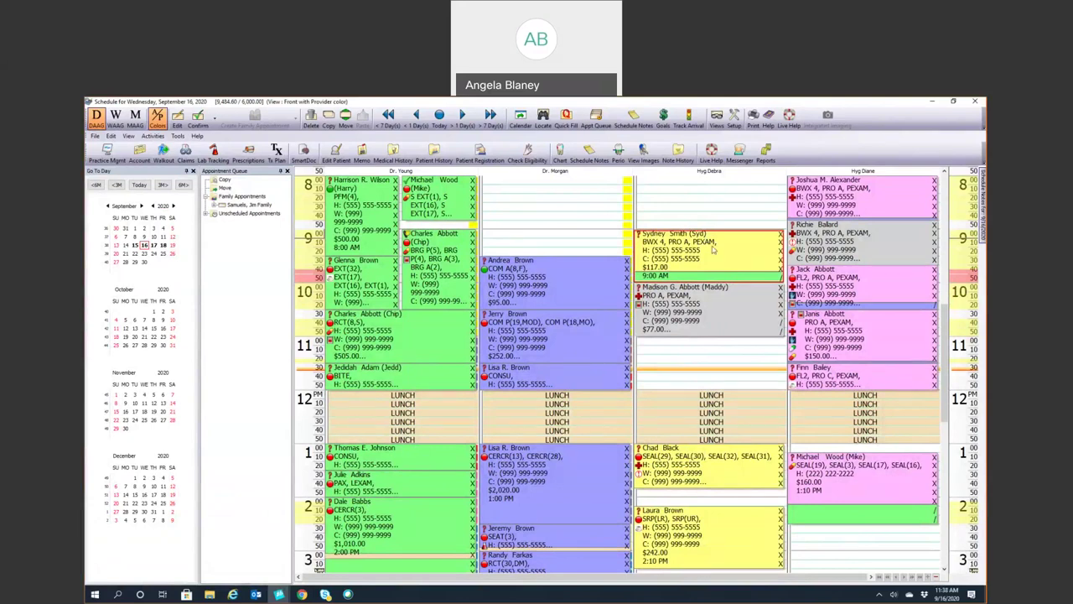
pyautogui.scroll(1, 679, 210)
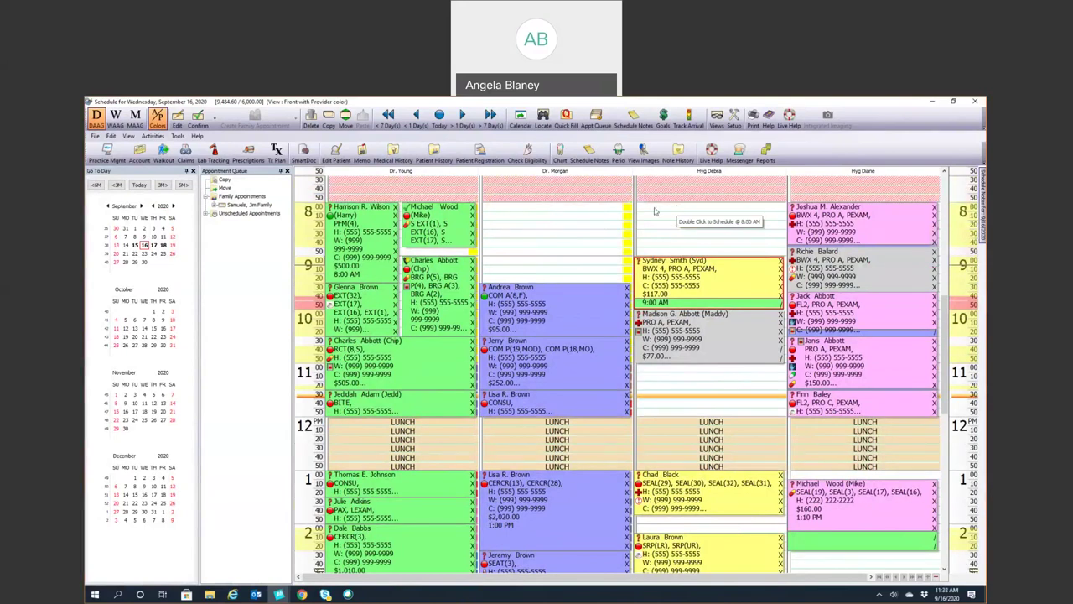
pyautogui.click(655, 210)
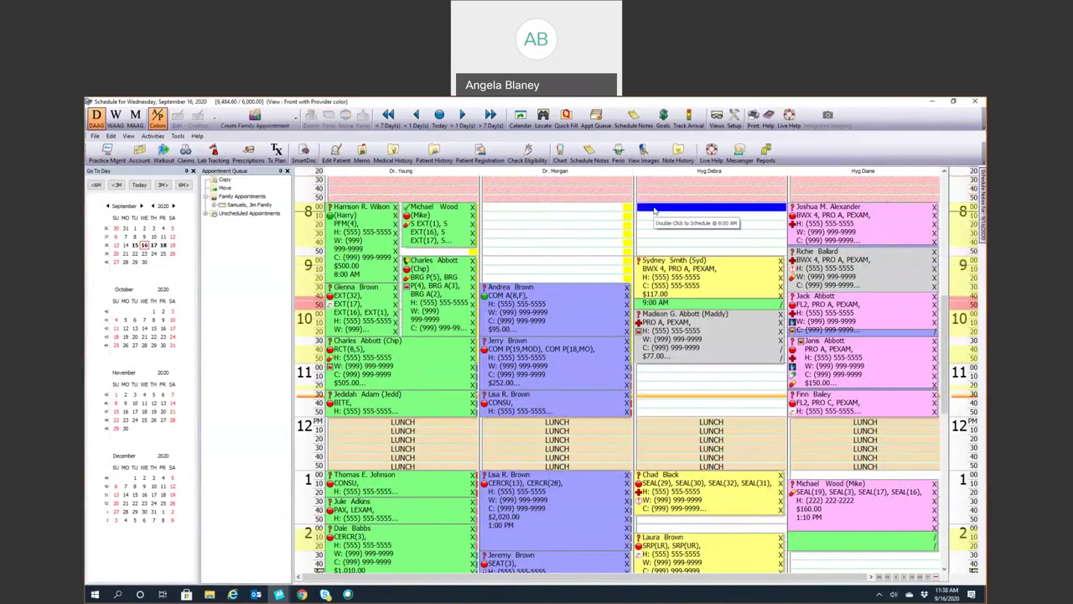
pyautogui.click(294, 118)
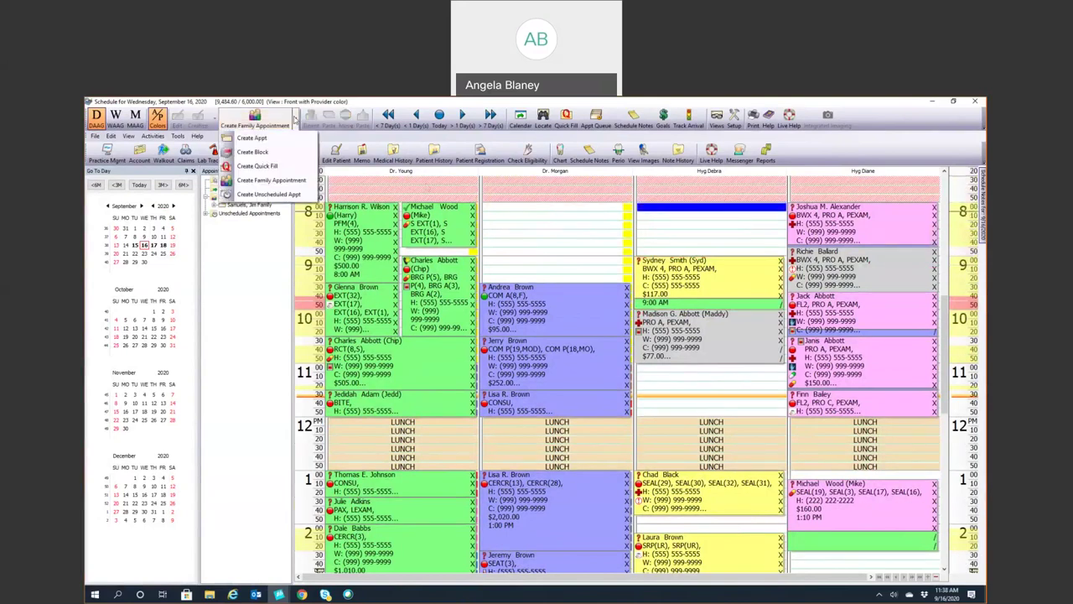
pyautogui.click(270, 137)
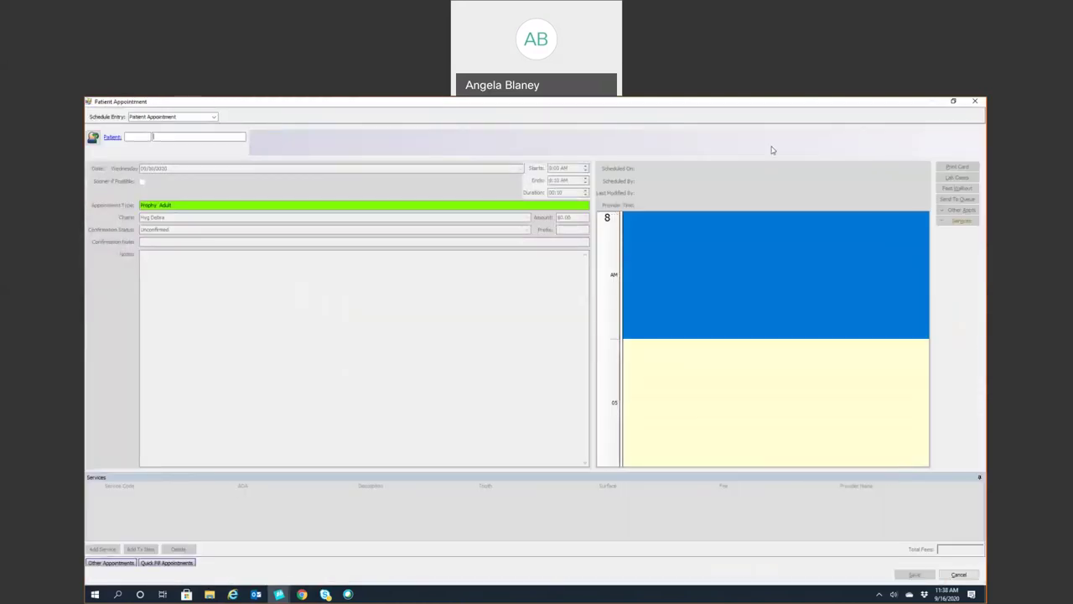
pyautogui.click(973, 100)
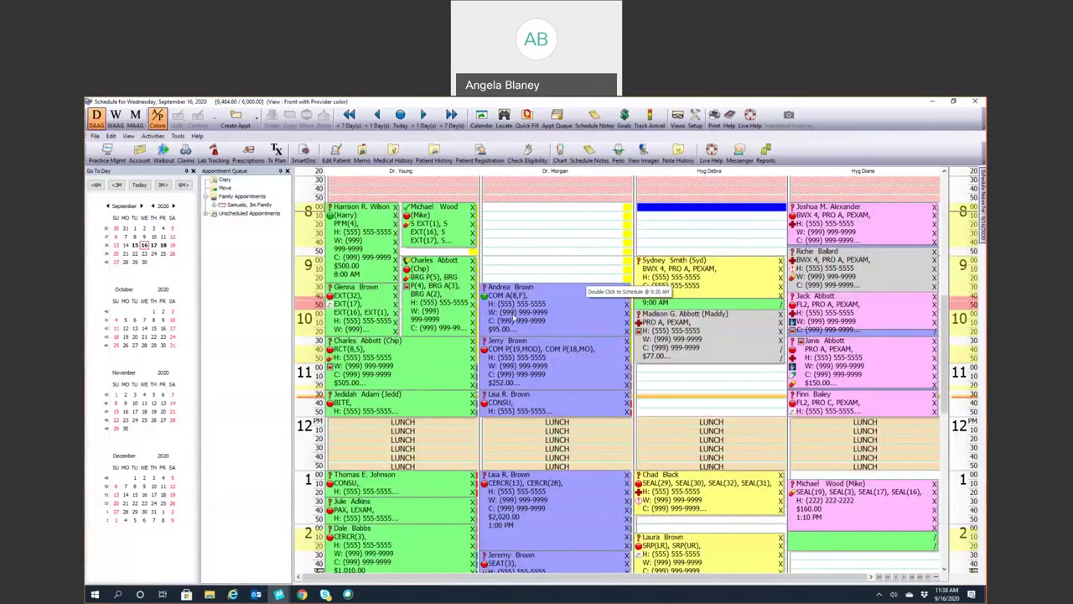
# Open the dental chart of the 10:30 AM patient in the first doctor's column and review the editable entries for teeth 15 and 14
pyautogui.click(460, 363)
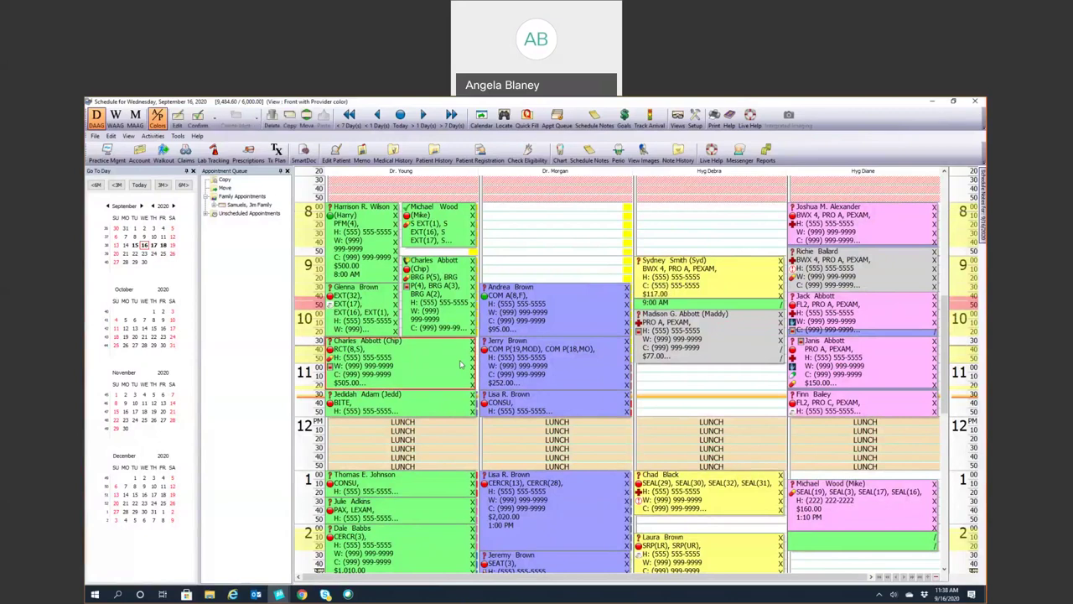
pyautogui.click(560, 151)
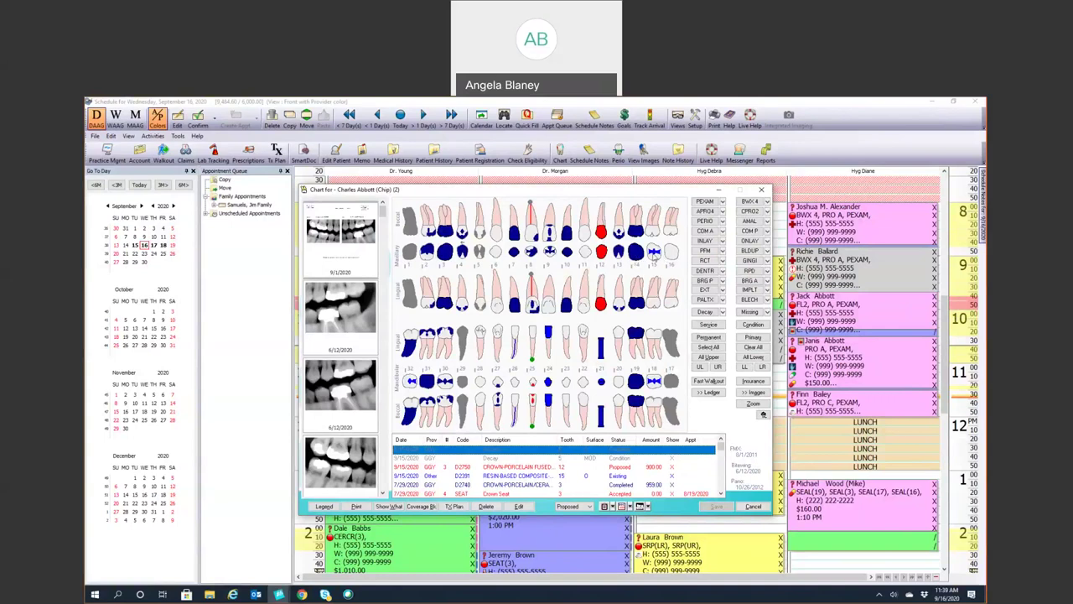
pyautogui.rightClick(654, 250)
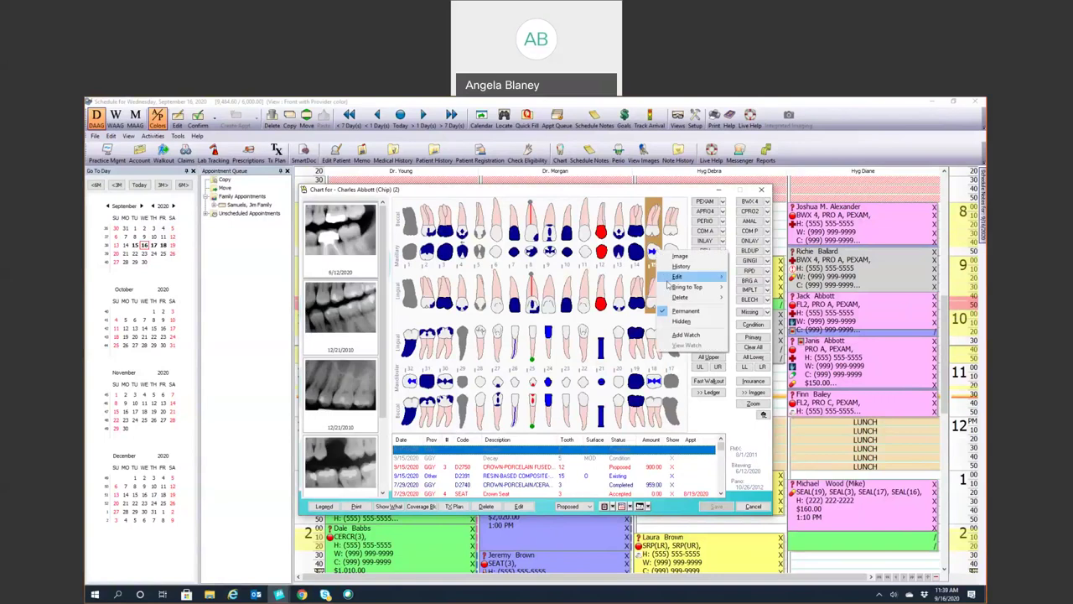
pyautogui.moveTo(668, 284)
pyautogui.click(640, 251)
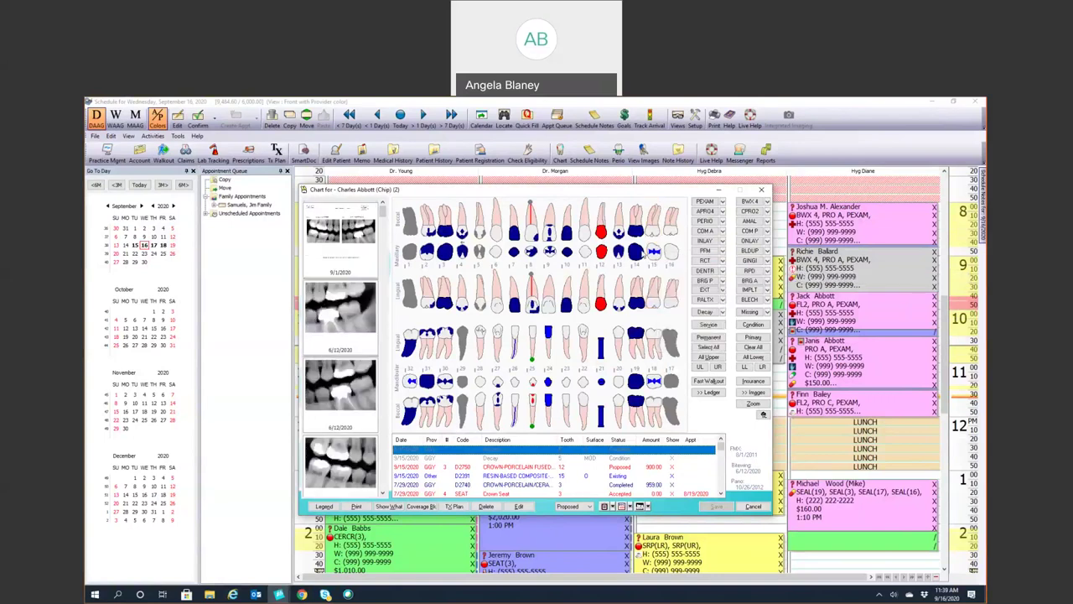
pyautogui.rightClick(640, 251)
pyautogui.moveTo(652, 280)
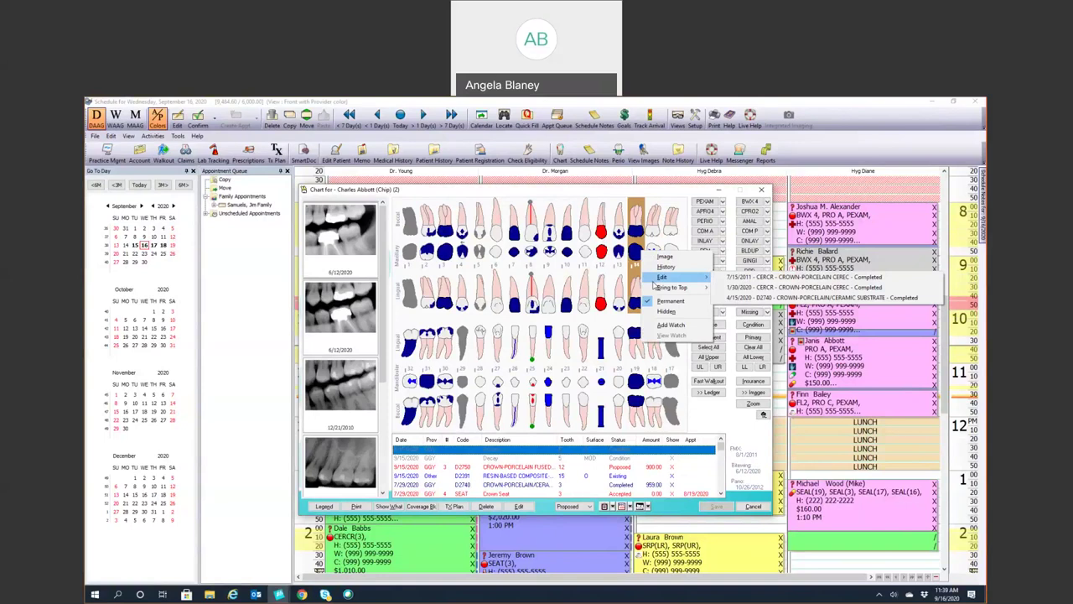
pyautogui.click(641, 261)
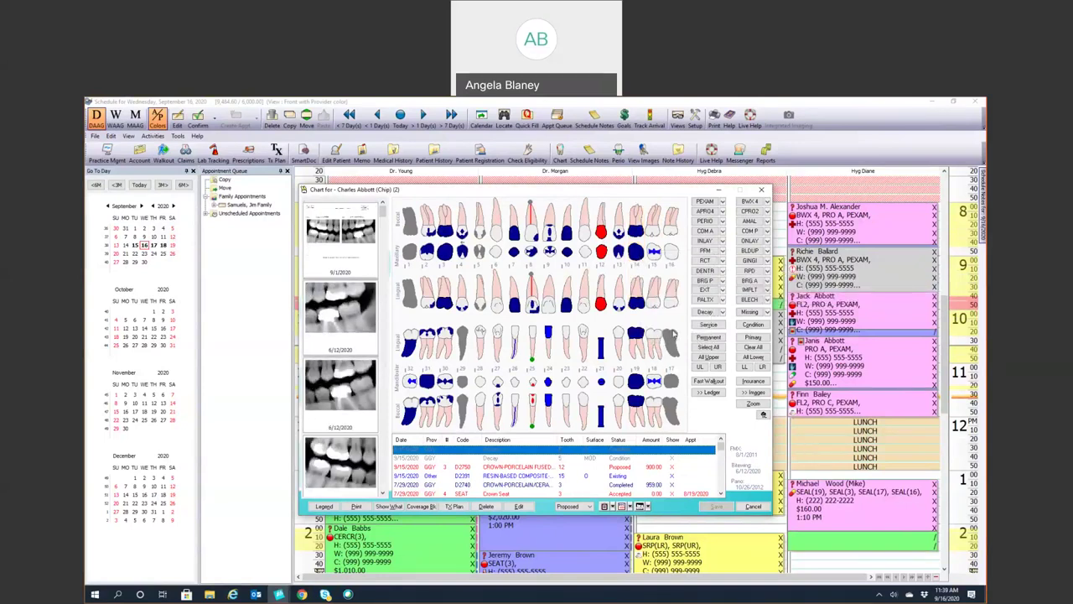
# Record tooth 16 as missing on the patient's chart
pyautogui.click(673, 252)
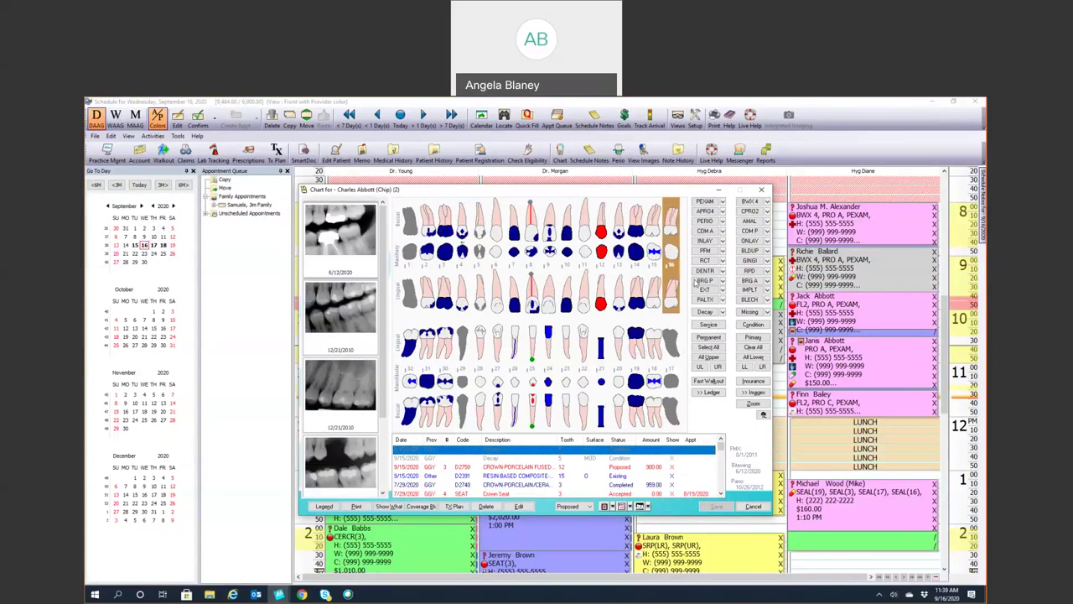
pyautogui.click(748, 315)
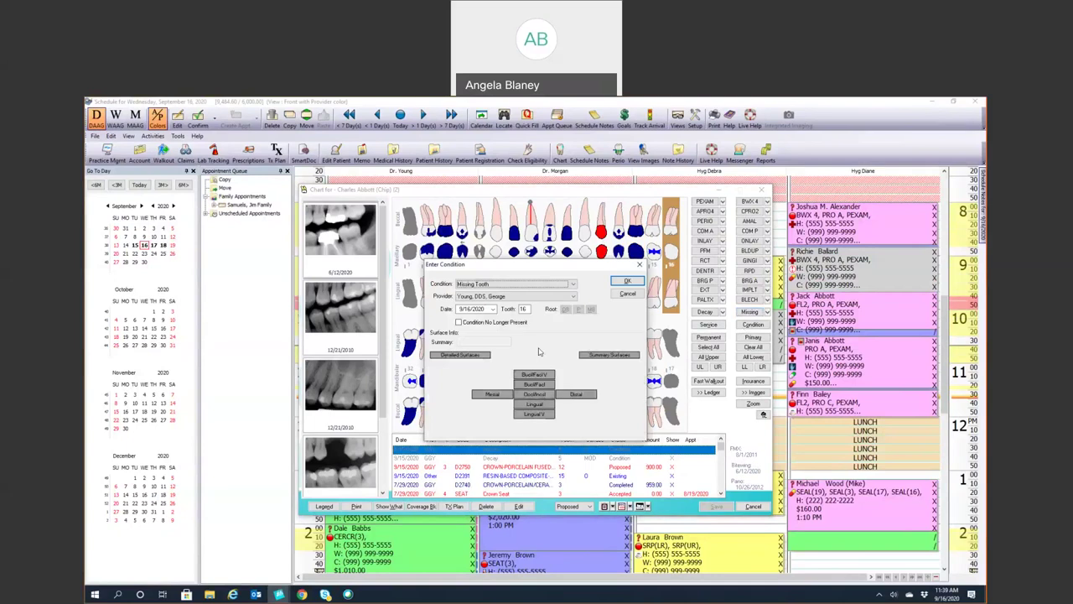
pyautogui.click(625, 278)
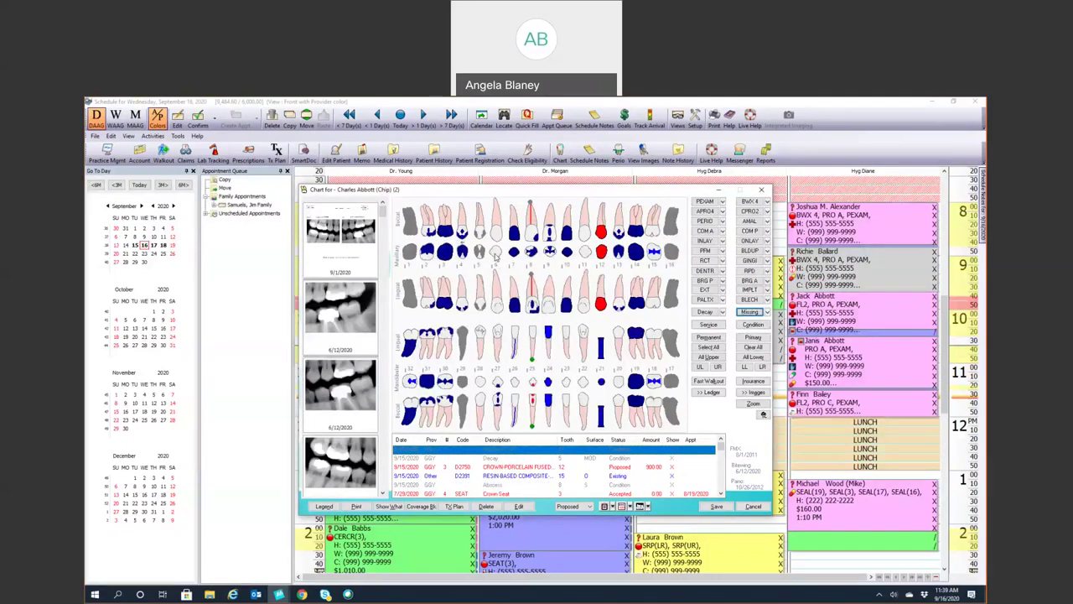
# Set the charting status to Existing and chart an anterior resin composite (D2330) on tooth 6, including the incisal surface
pyautogui.click(589, 506)
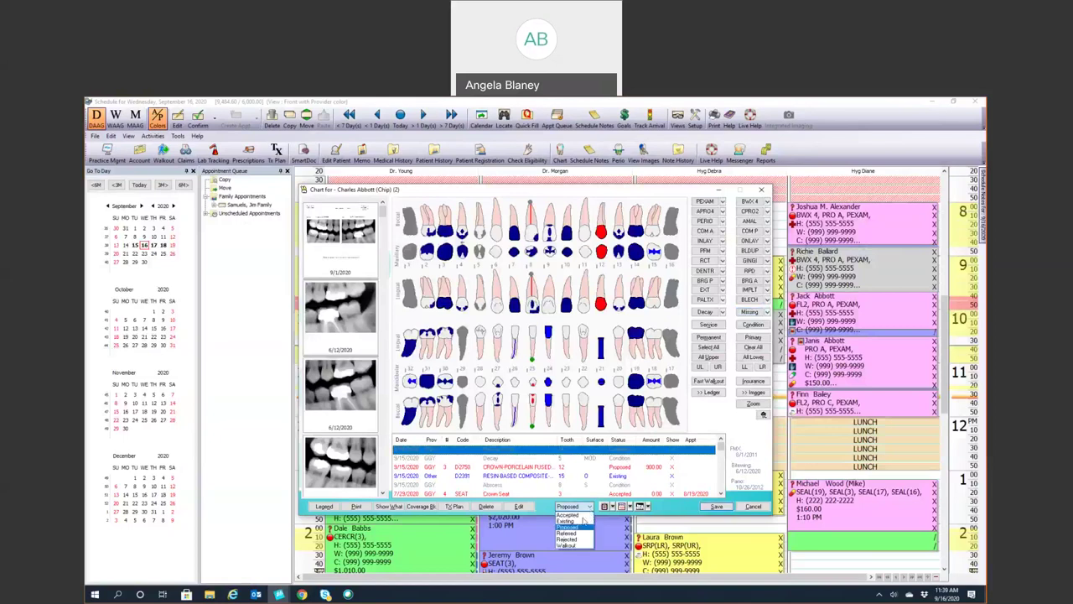
pyautogui.click(575, 520)
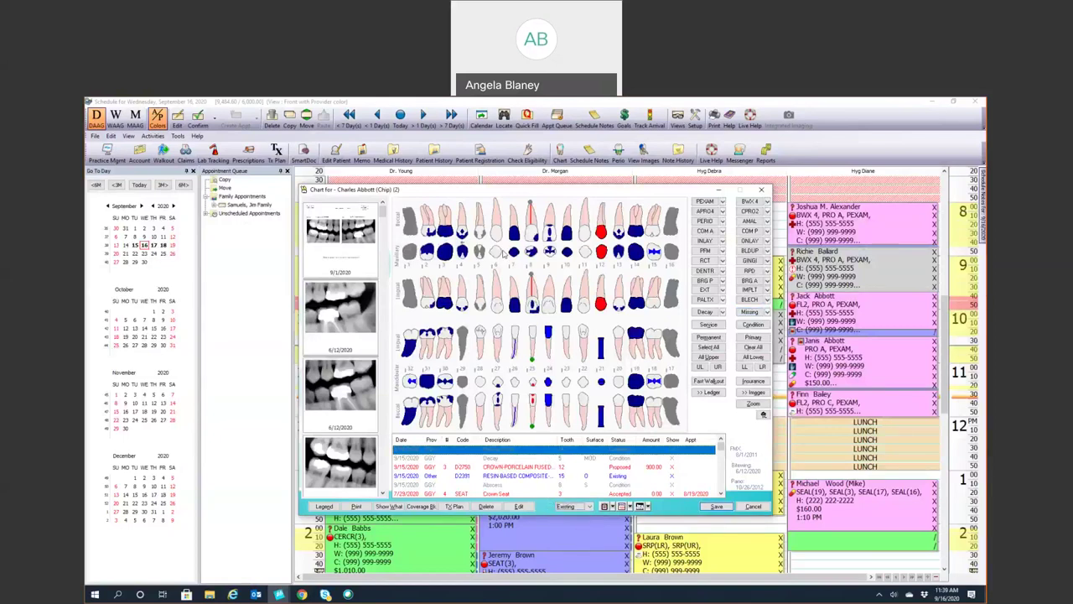
pyautogui.click(494, 248)
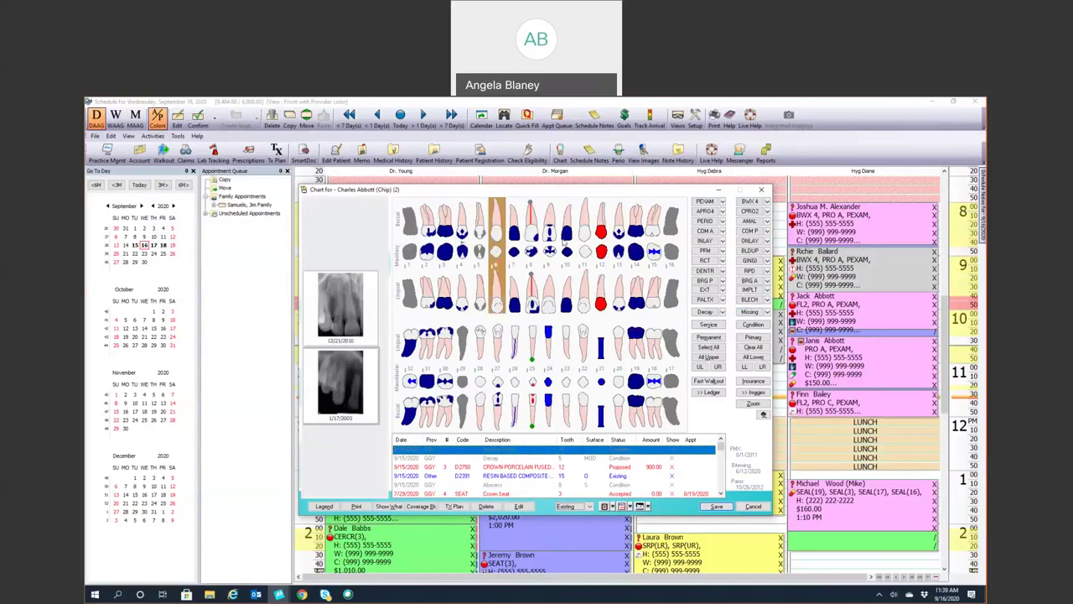
pyautogui.click(749, 232)
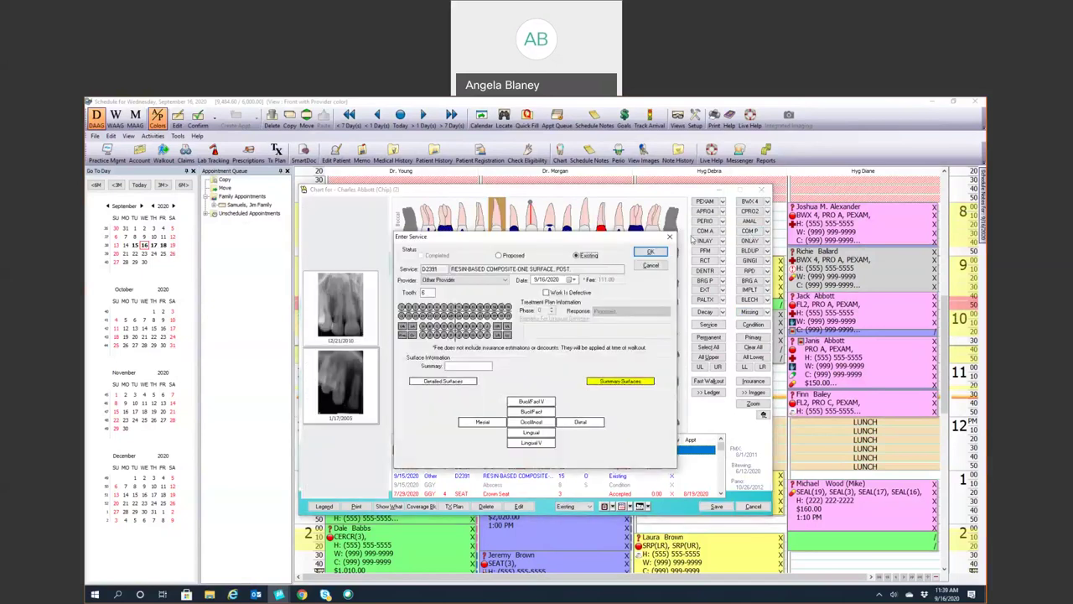
pyautogui.click(650, 251)
pyautogui.click(706, 231)
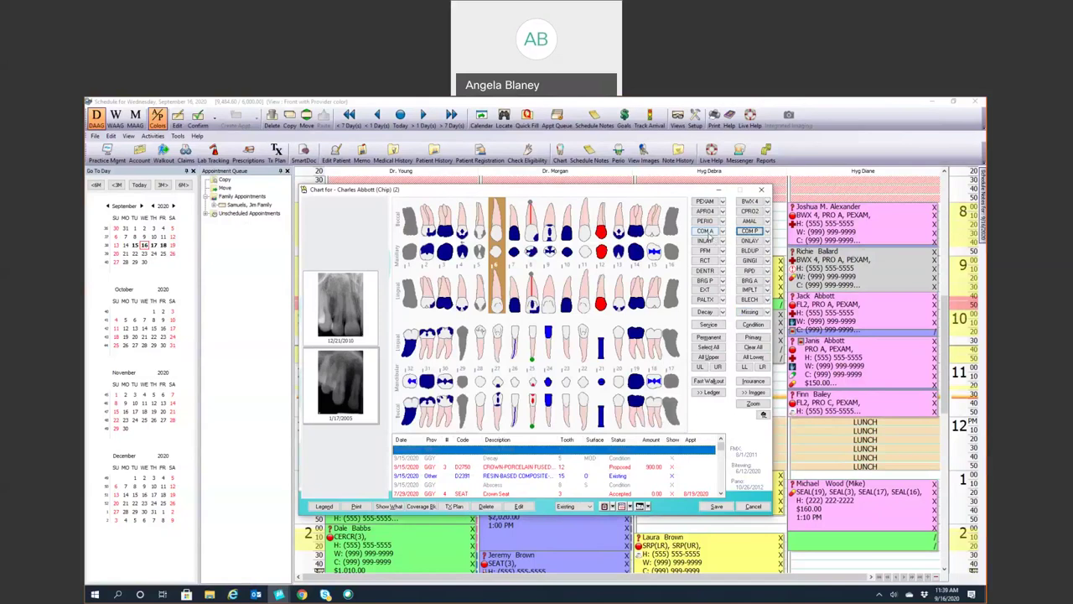
pyautogui.click(531, 422)
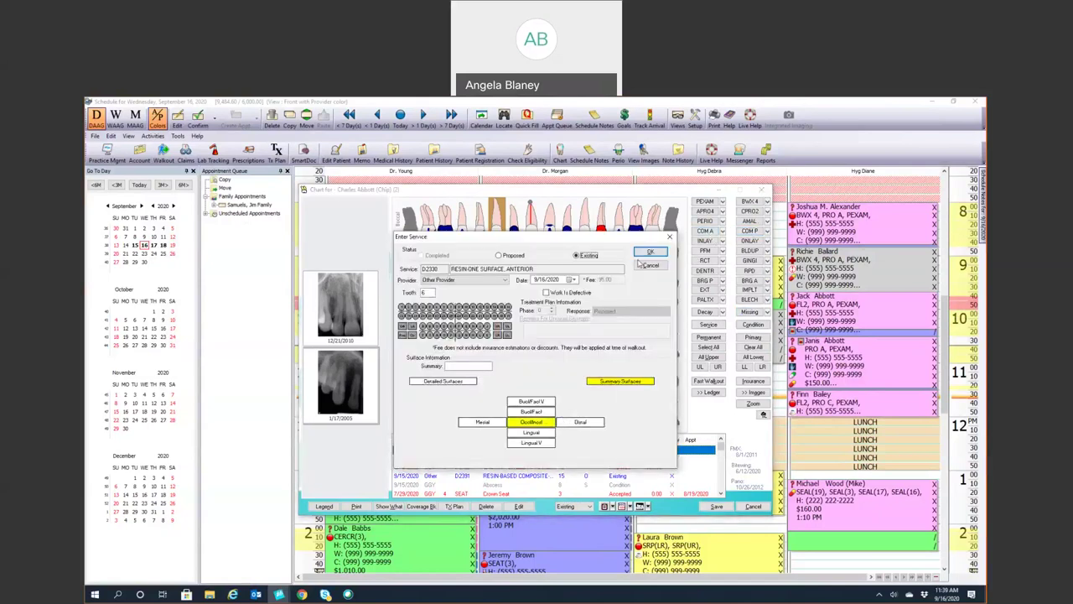
pyautogui.click(651, 251)
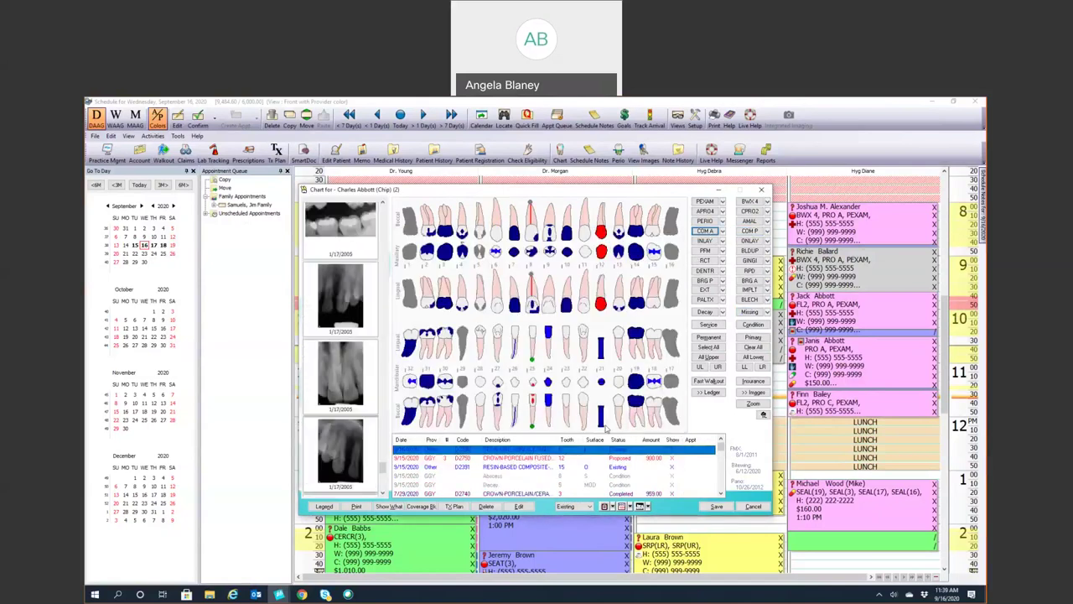
# Set the charting status to Proposed and chart a resin-based composite (COM P) on the distal and incisal surfaces of tooth 11
pyautogui.click(590, 506)
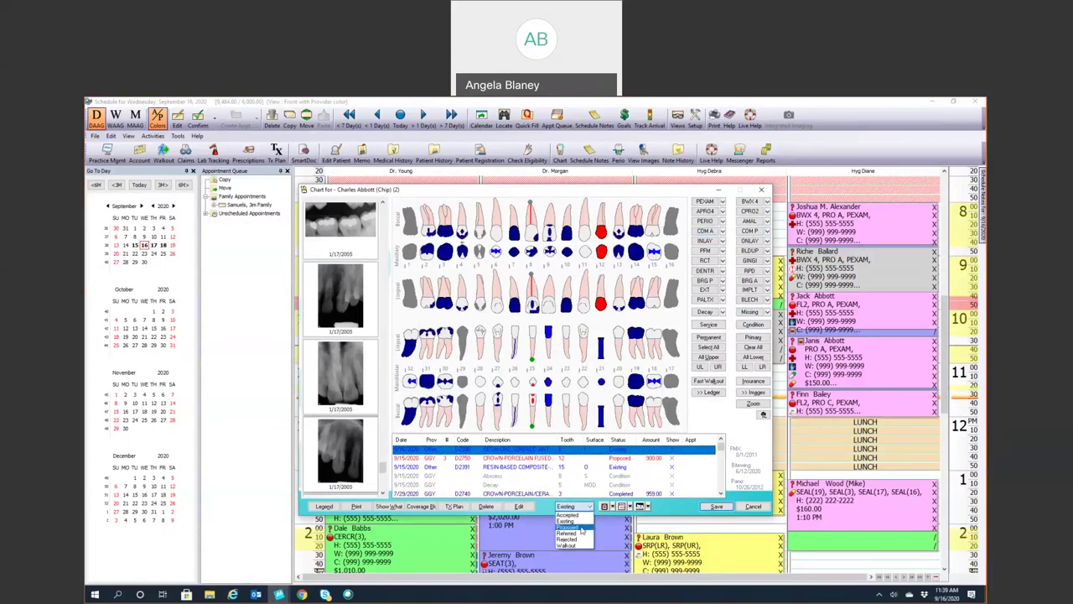
pyautogui.click(585, 526)
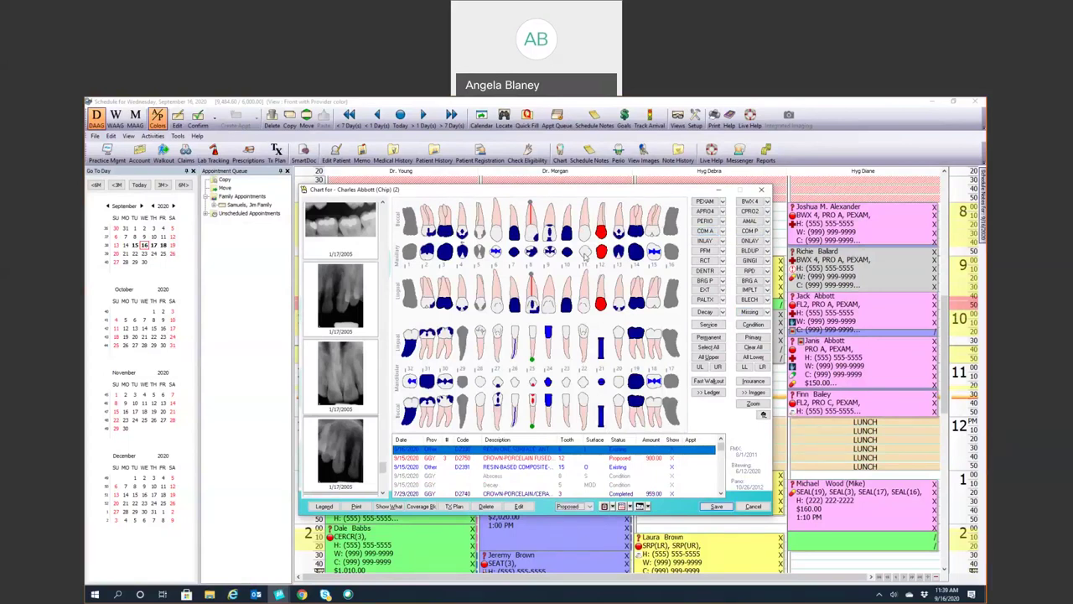
pyautogui.click(585, 260)
pyautogui.click(749, 231)
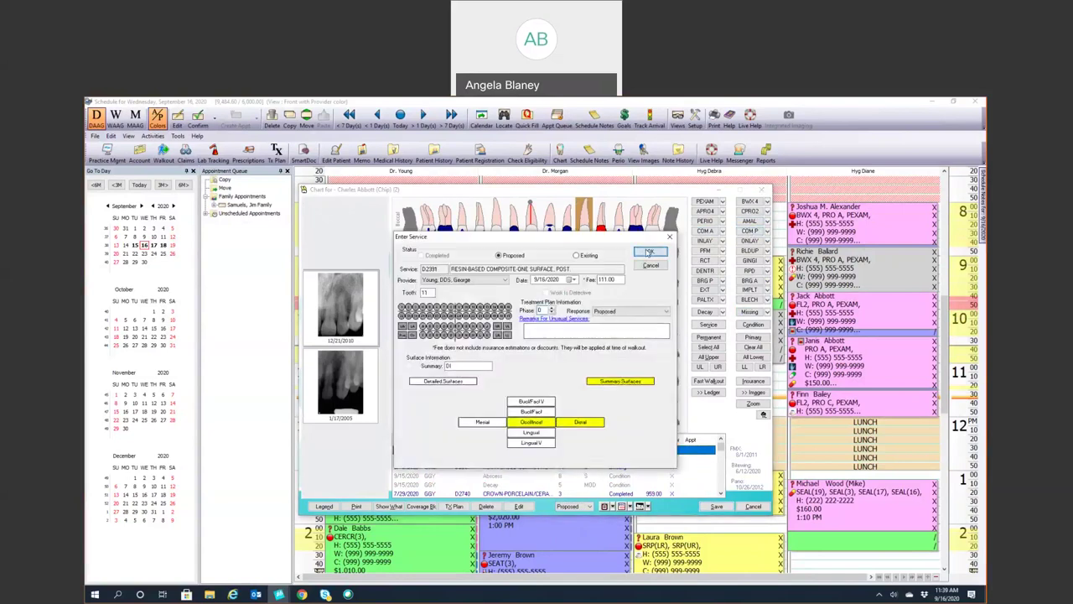
pyautogui.click(650, 253)
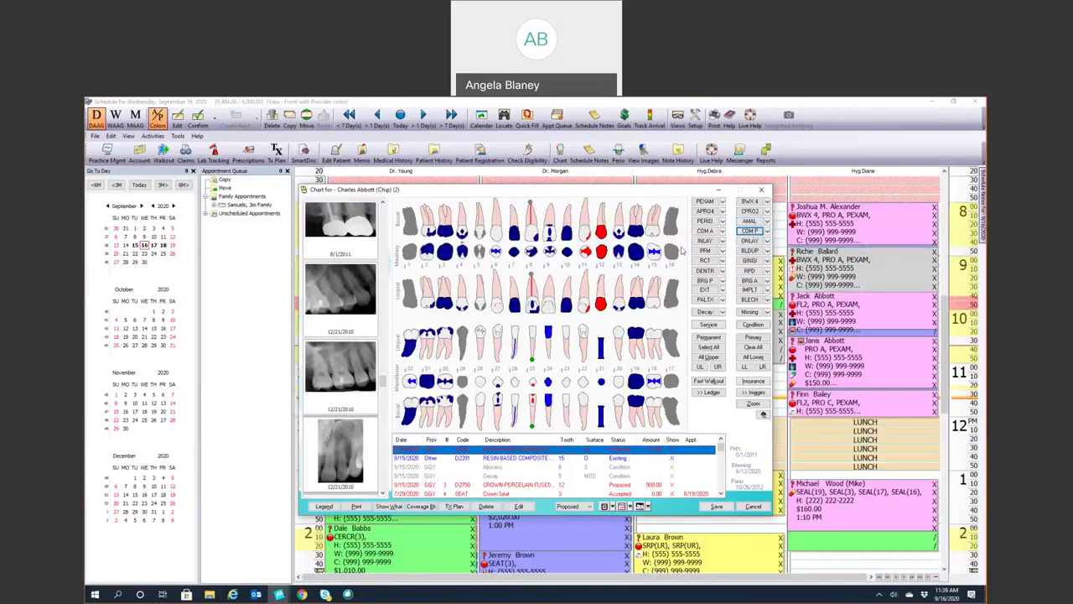
# Review the crown services grouped under PFM, and view the chart with primary teeth before restoring the permanent teeth
pyautogui.click(722, 253)
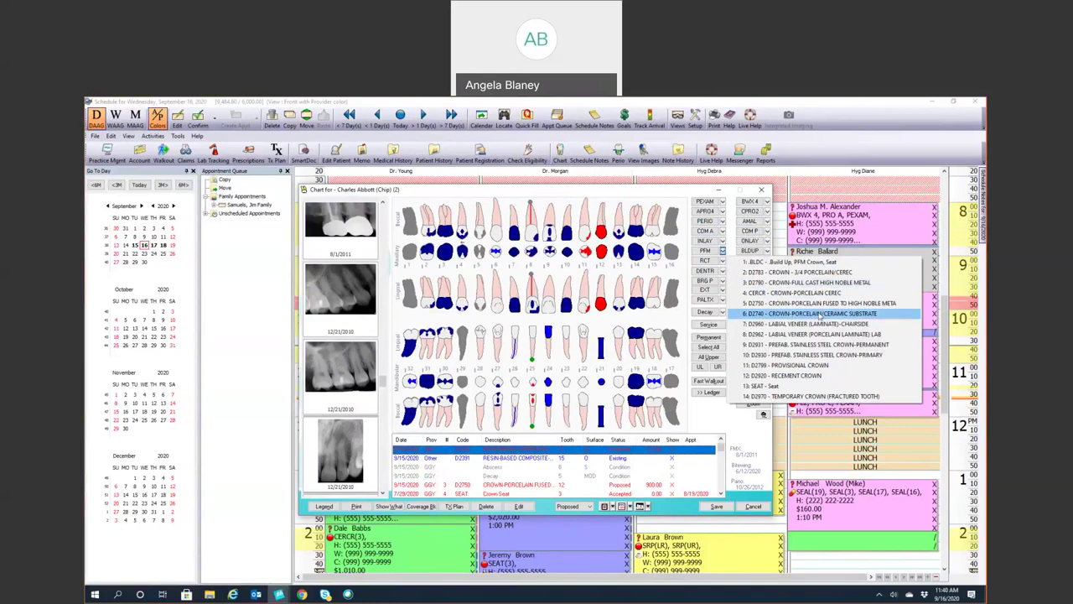
pyautogui.click(735, 227)
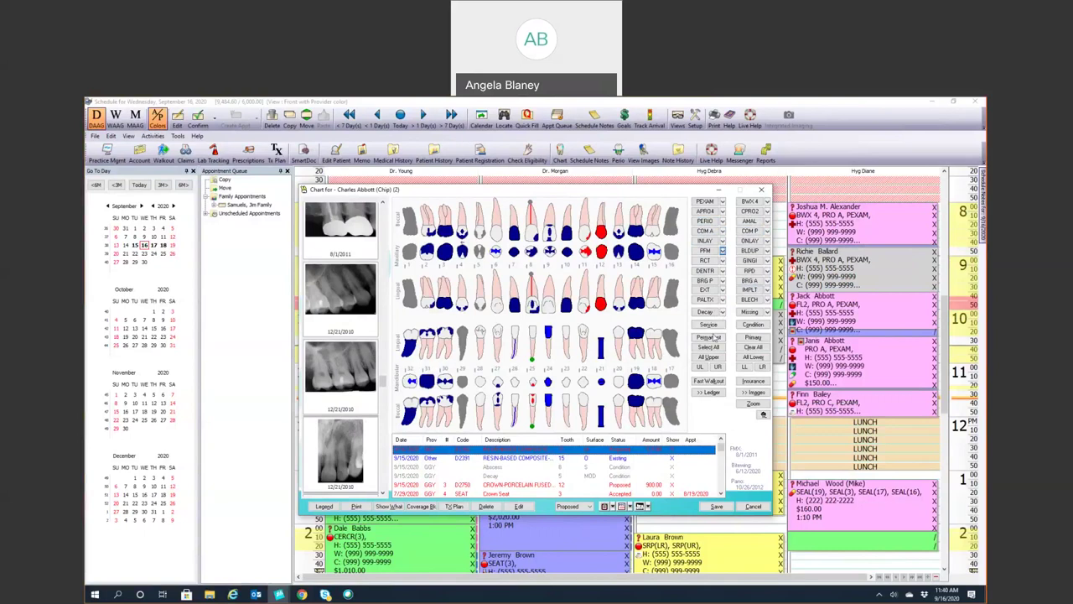
pyautogui.click(715, 346)
pyautogui.click(749, 337)
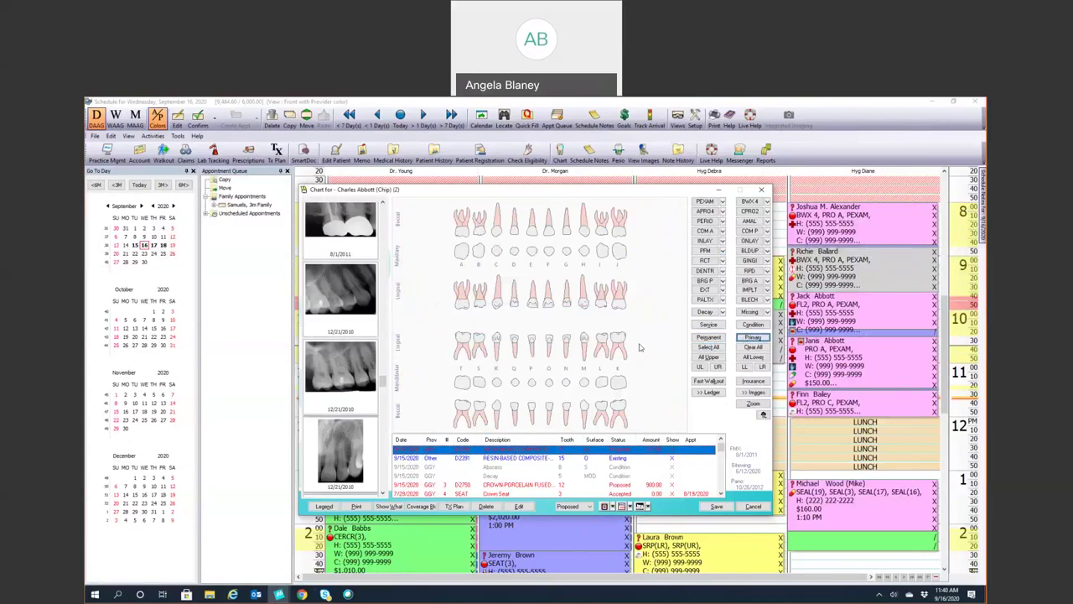
pyautogui.click(704, 337)
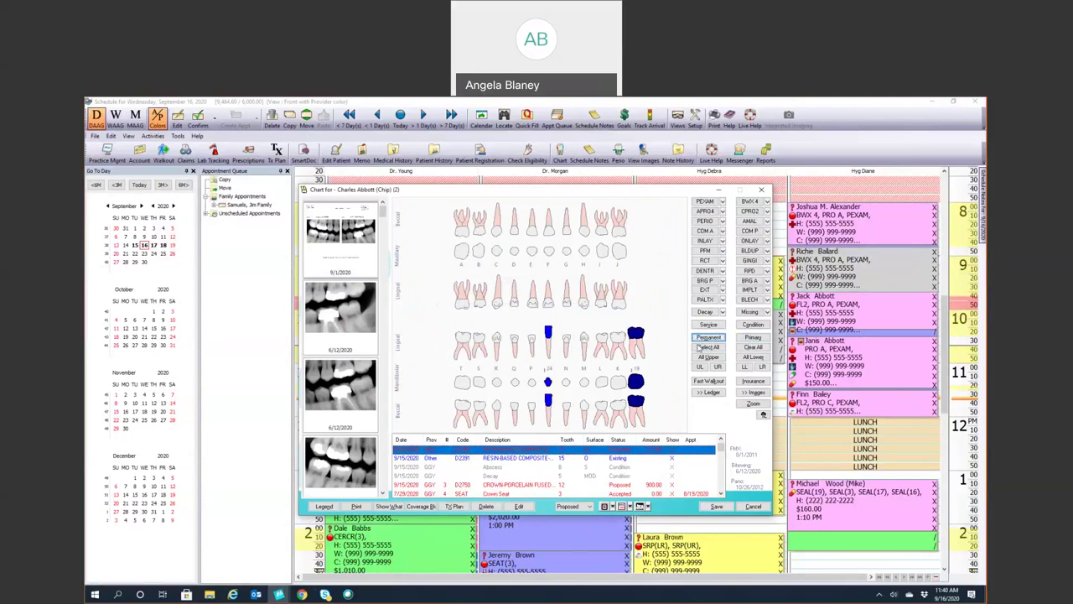
# Demonstrate the chart's group selections for all teeth, the upper arch, the lower arch and the individual quadrants
pyautogui.click(703, 346)
pyautogui.click(718, 346)
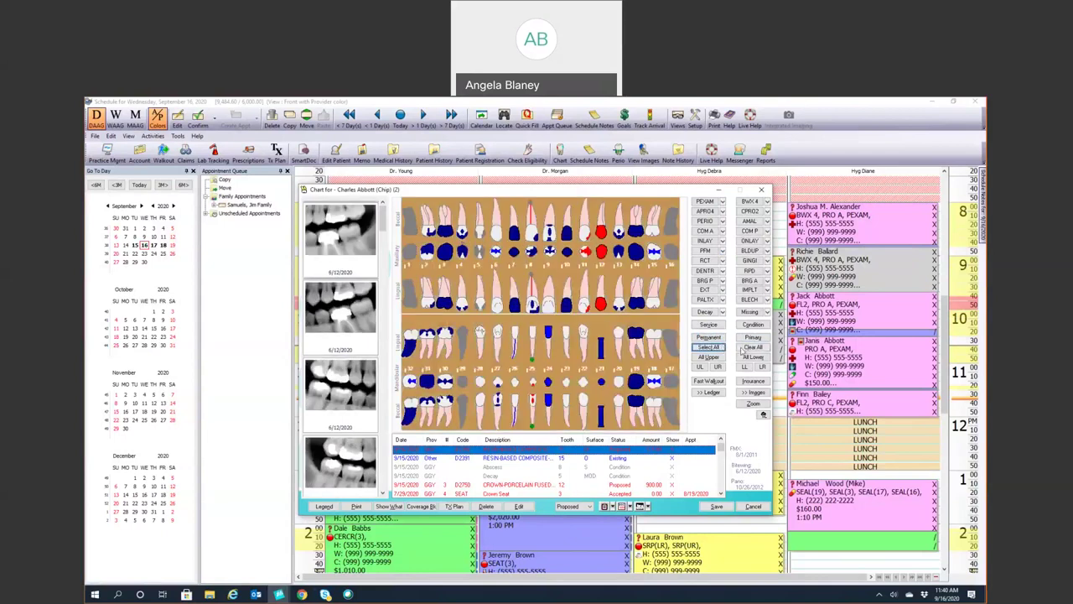
pyautogui.click(709, 357)
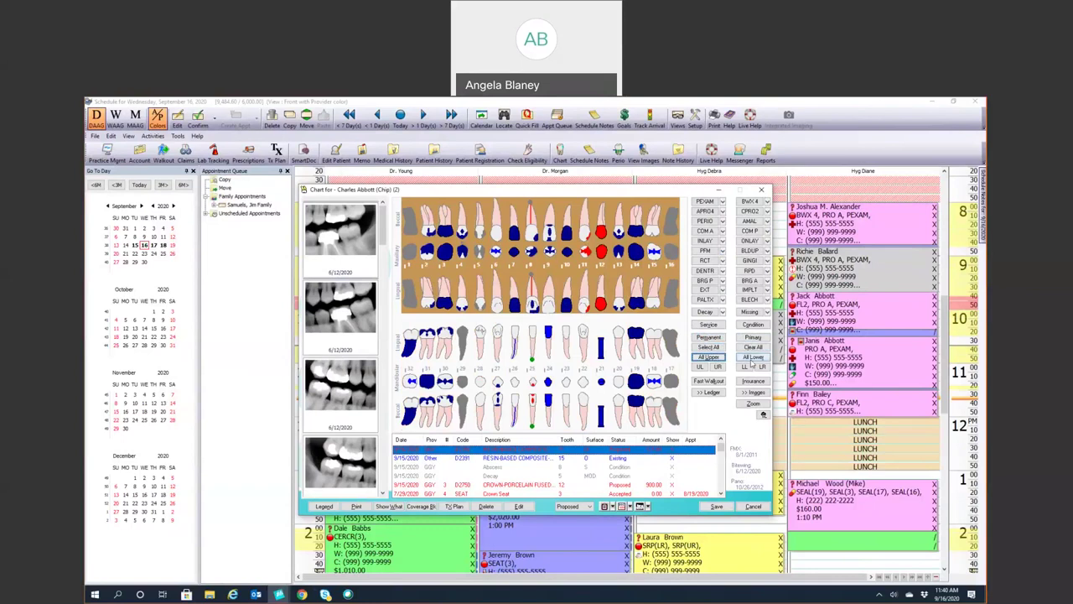
pyautogui.click(752, 358)
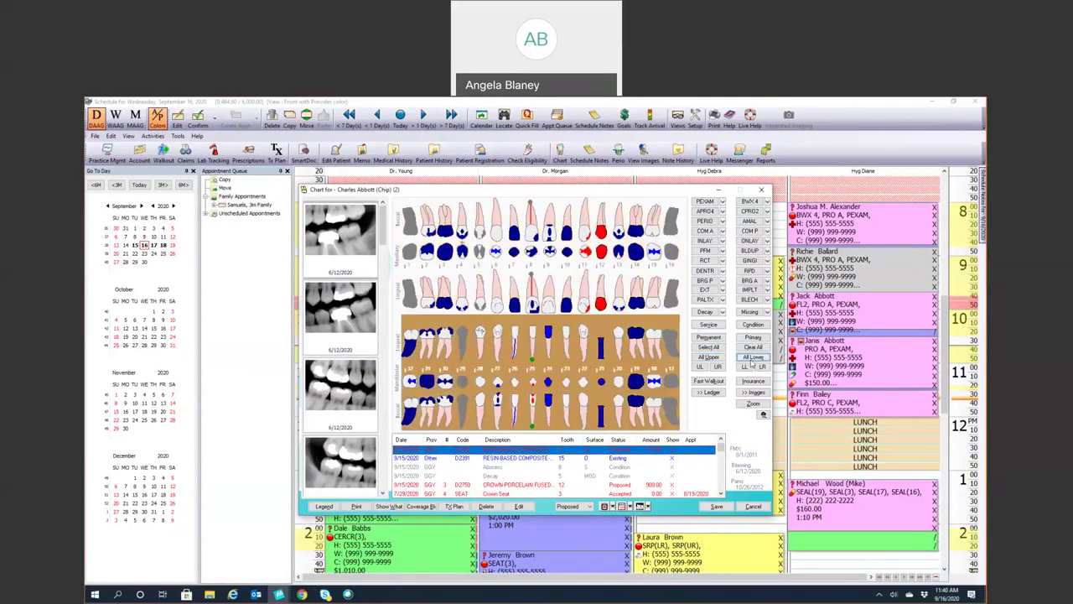
pyautogui.click(701, 367)
pyautogui.click(718, 367)
pyautogui.click(746, 367)
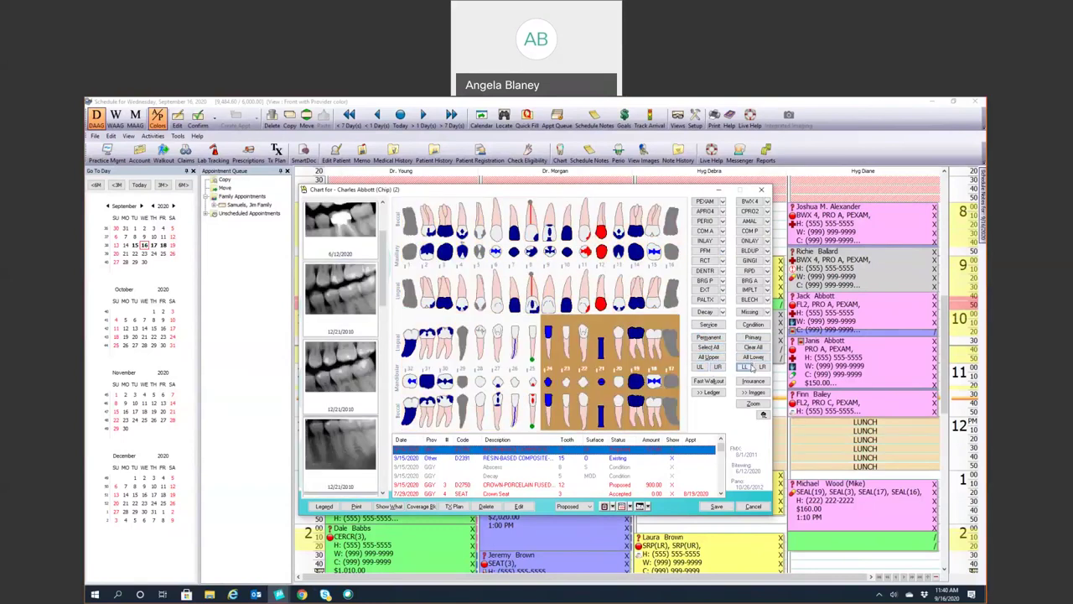
pyautogui.click(761, 367)
pyautogui.click(745, 367)
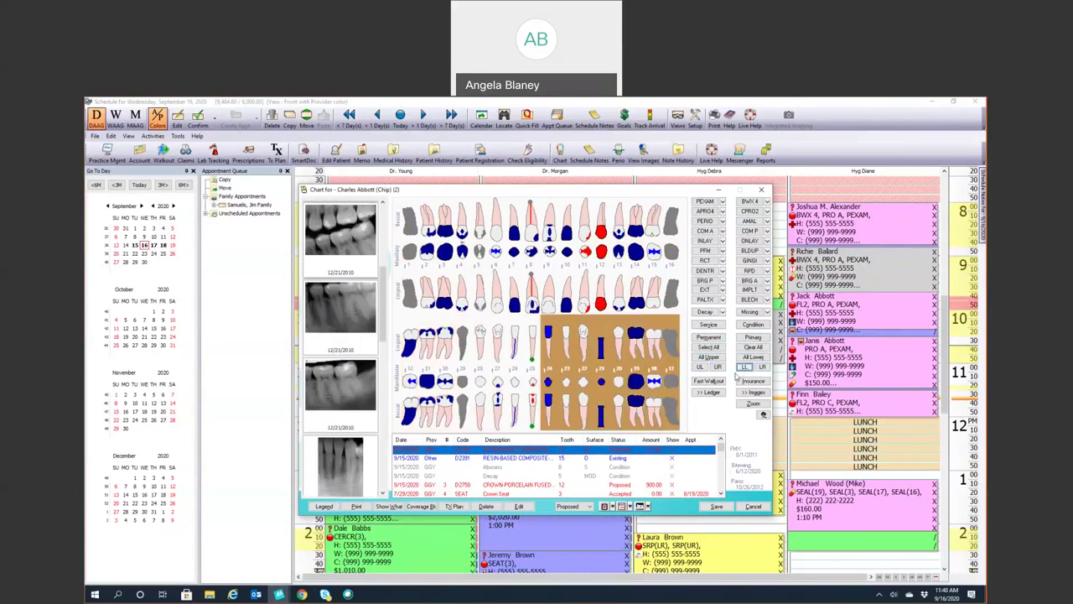
# View the patient's insurance information, and hide and redisplay the ledger below the tooth chart
pyautogui.click(745, 380)
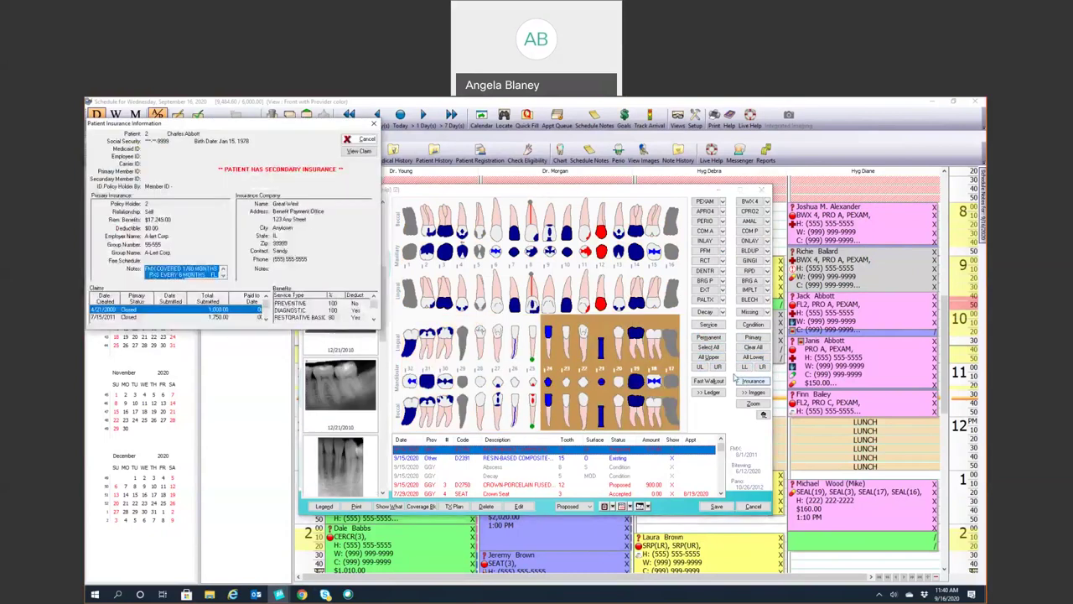
pyautogui.click(374, 124)
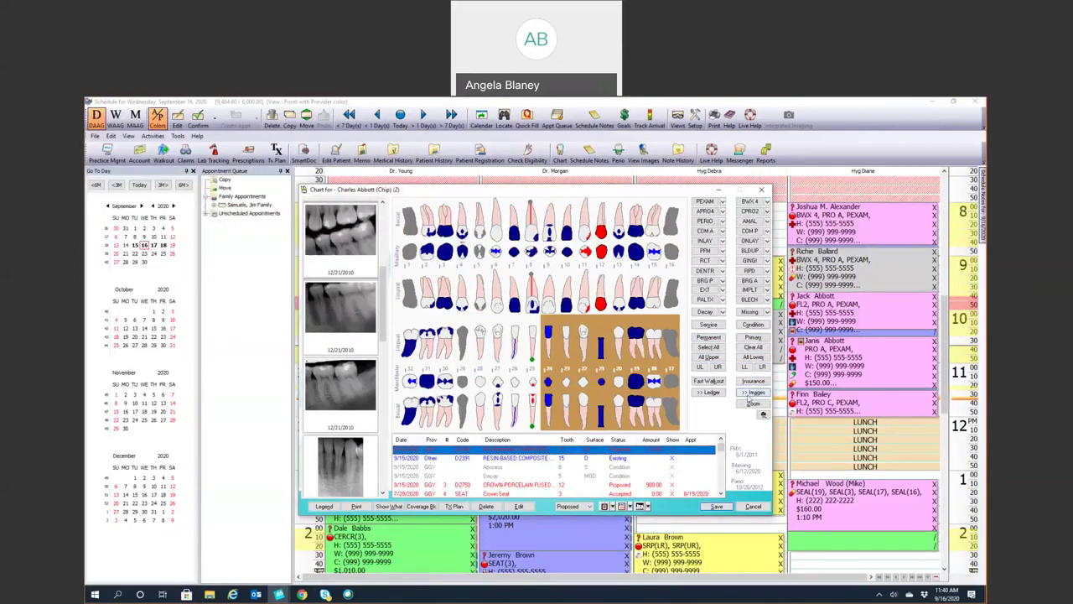
pyautogui.click(709, 392)
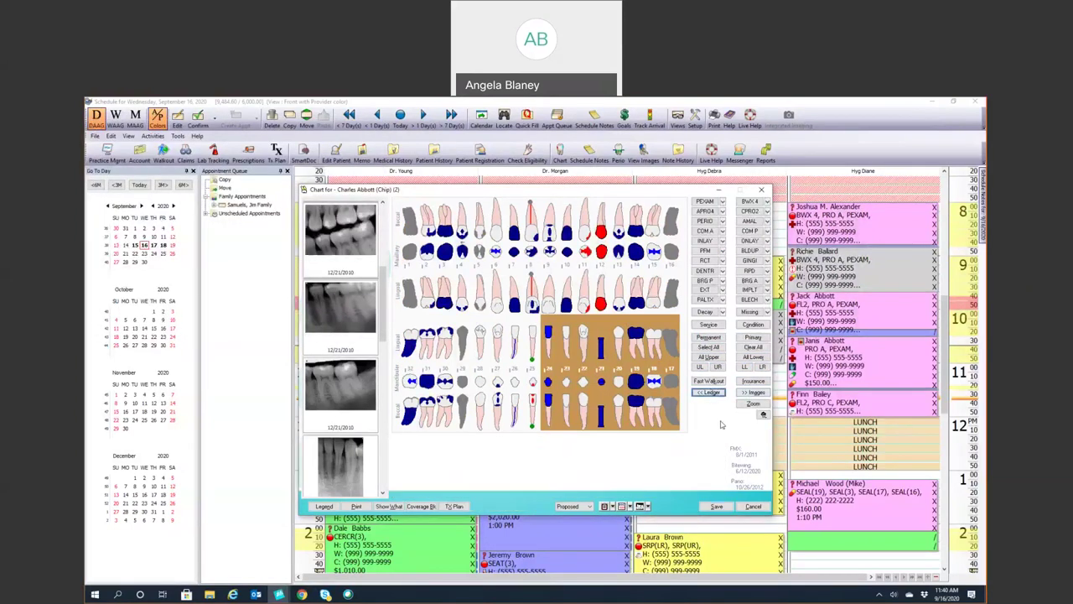
pyautogui.click(710, 393)
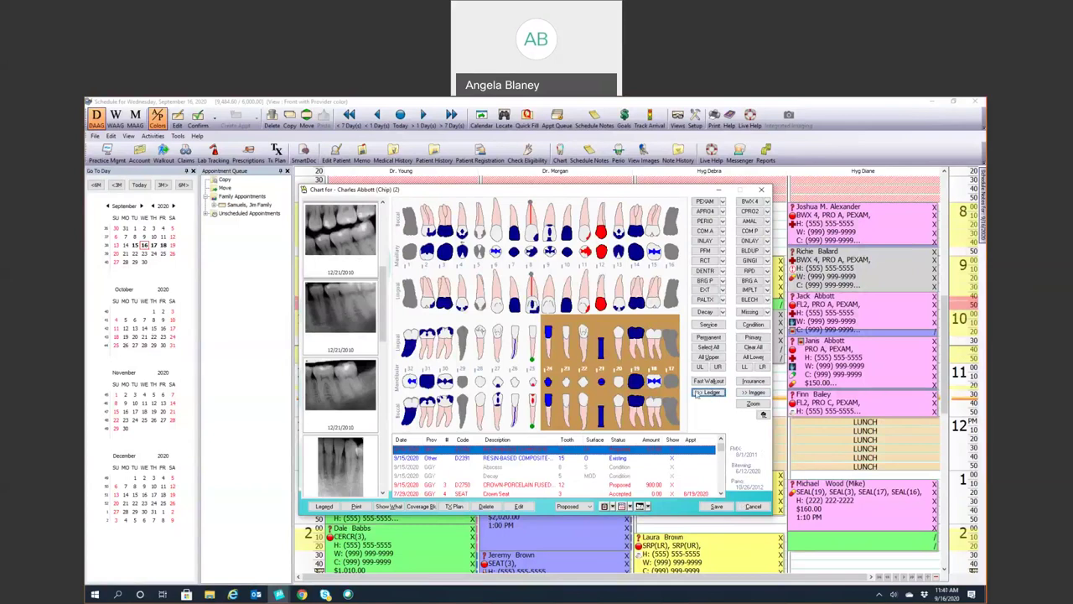
# Clear the tooth selection and view the full service code list before returning to the chart
pyautogui.click(742, 347)
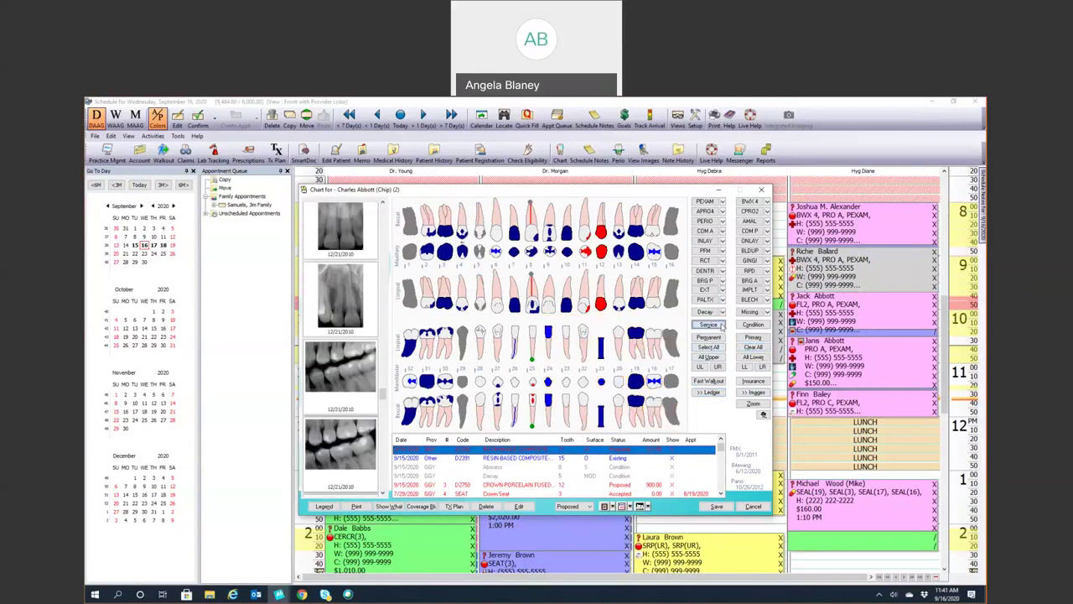
pyautogui.click(709, 324)
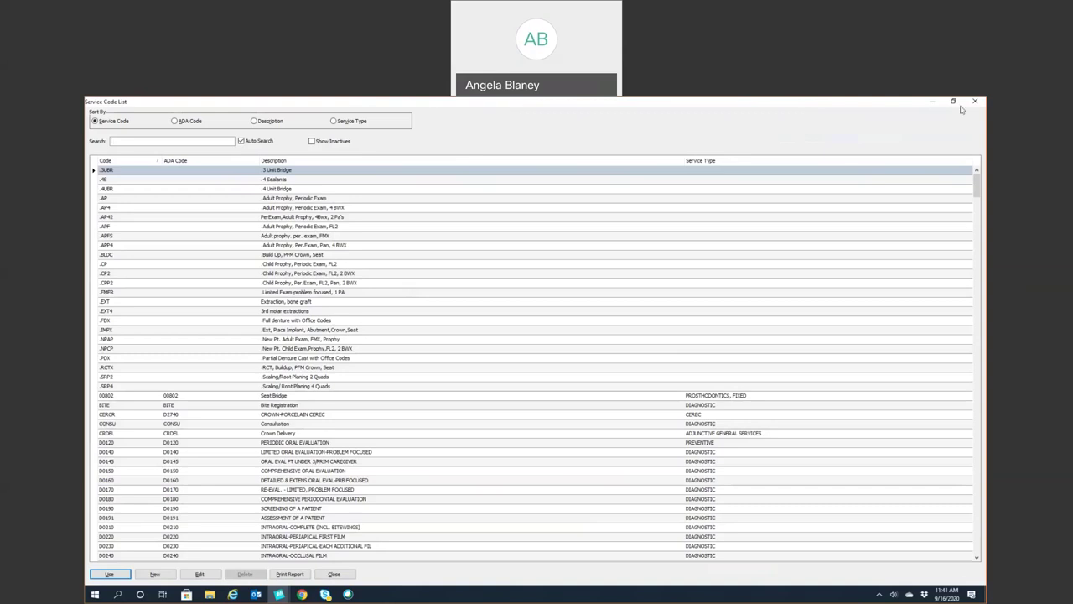
pyautogui.click(976, 103)
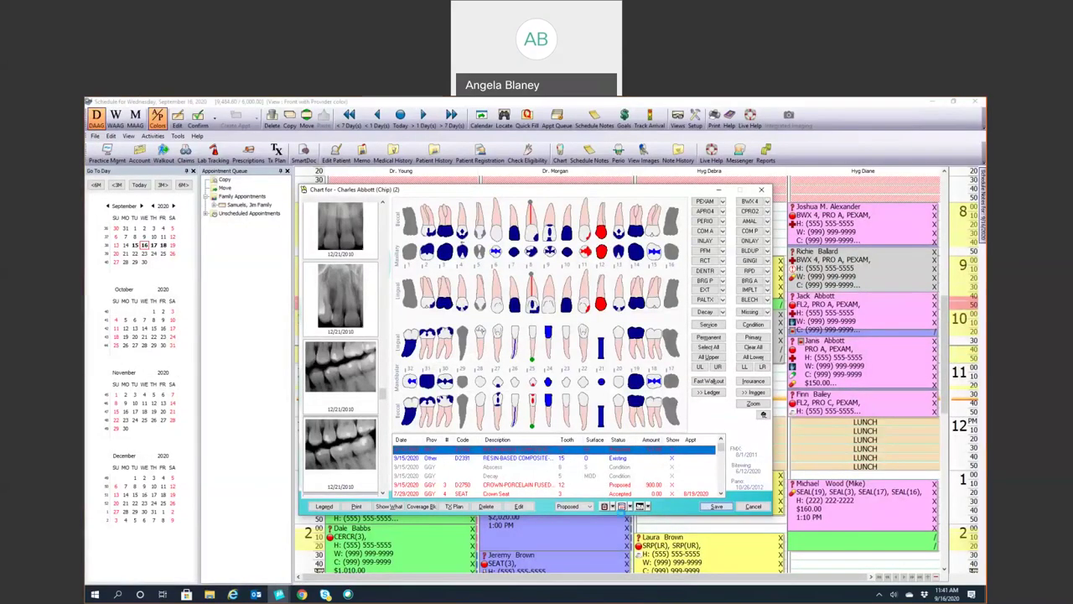
# Create a treatment plan named test 9-15-2020 from the chart, containing the planned D2392 two-surface resin composite on tooth 11
pyautogui.click(457, 508)
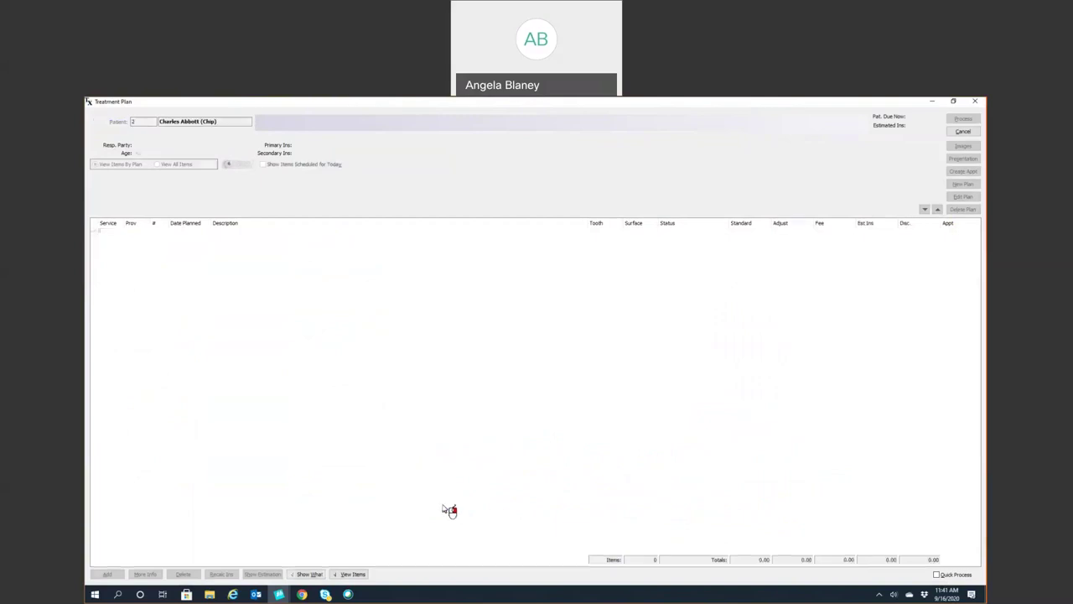
pyautogui.click(954, 185)
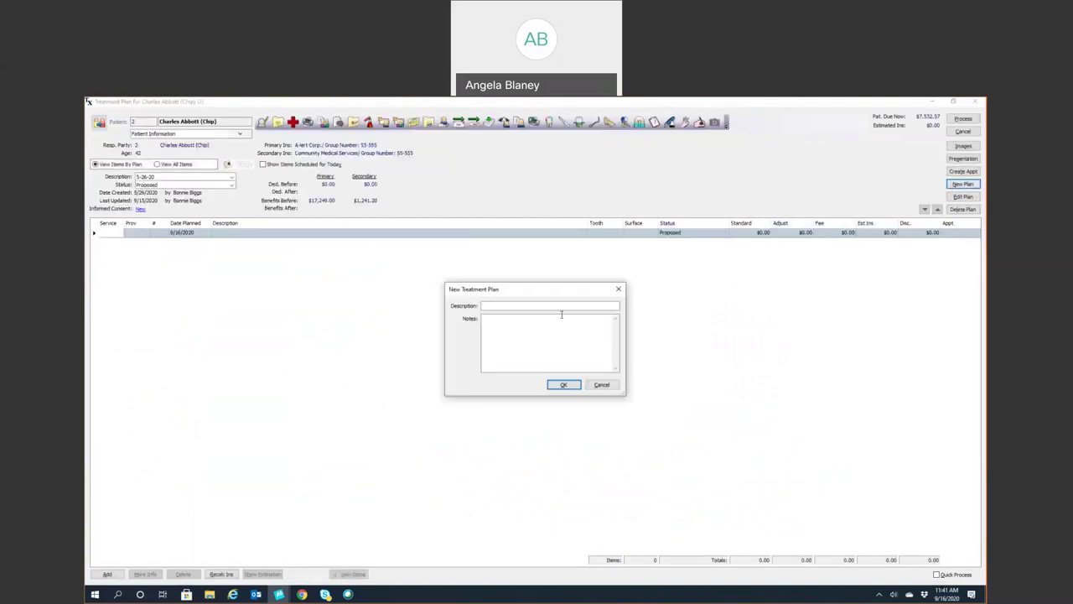
pyautogui.write('tr')
pyautogui.write('es')
pyautogui.write('t 9-15-2020')
pyautogui.click(565, 385)
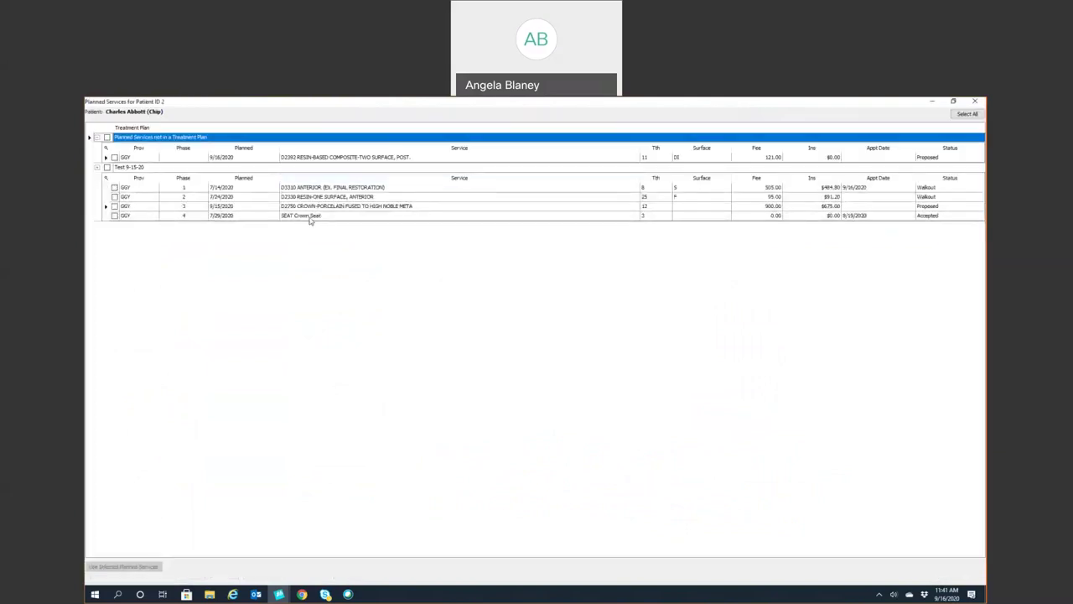
pyautogui.click(115, 158)
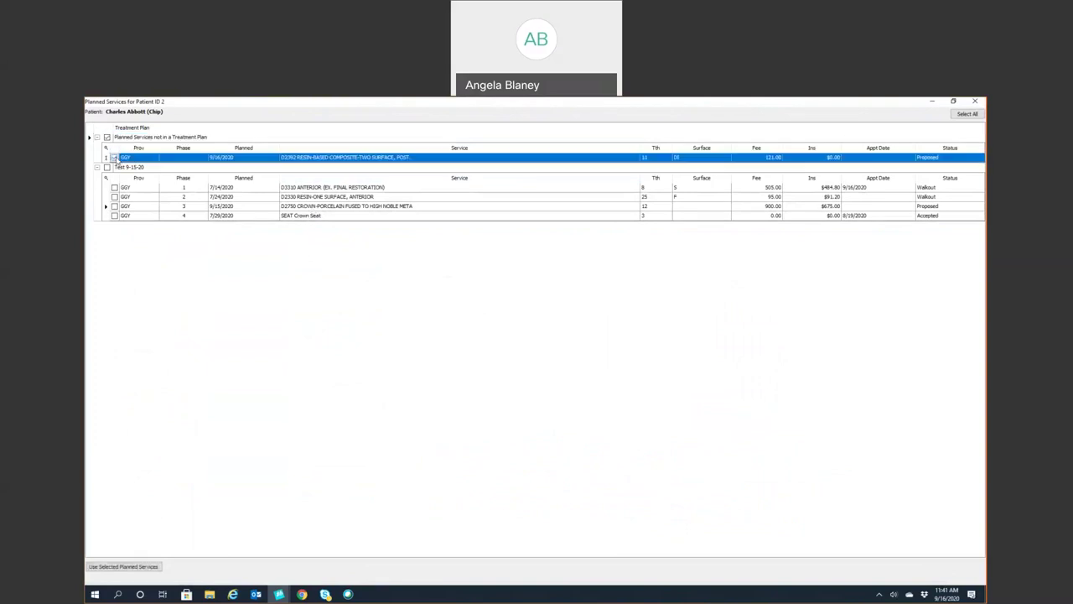
pyautogui.click(126, 566)
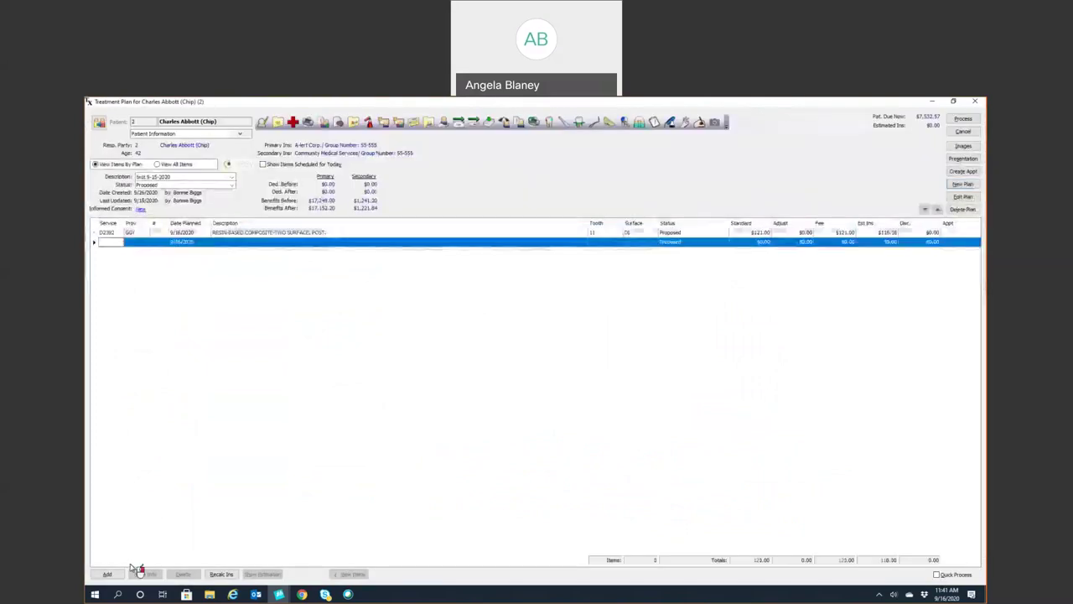
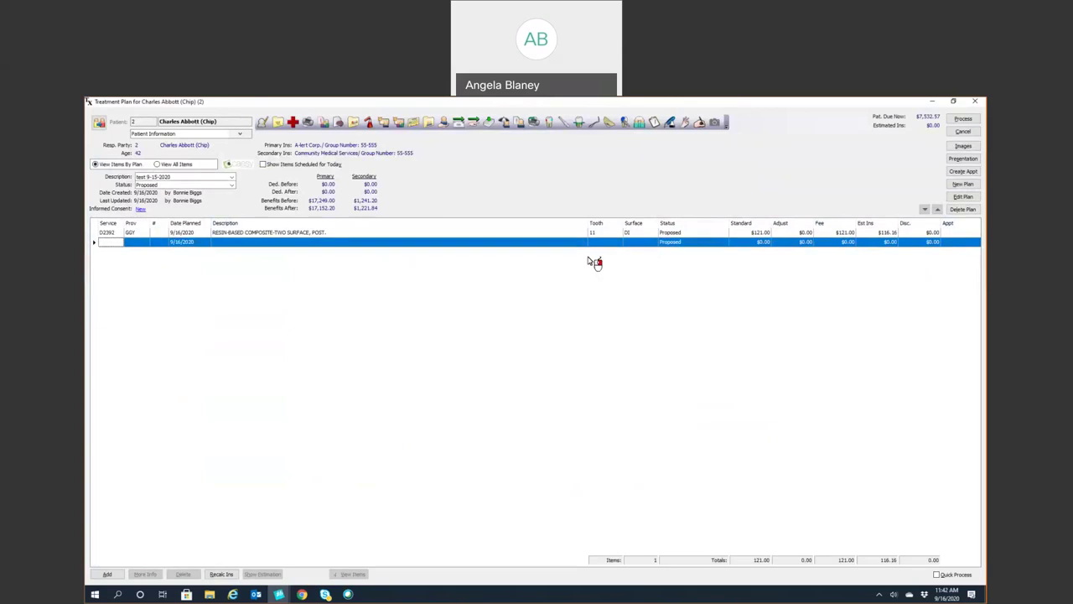
# Review the processing options for printing an estimate and submitting a pre-authorization for the Test 9-15-20 plan, without processing them
pyautogui.click(963, 120)
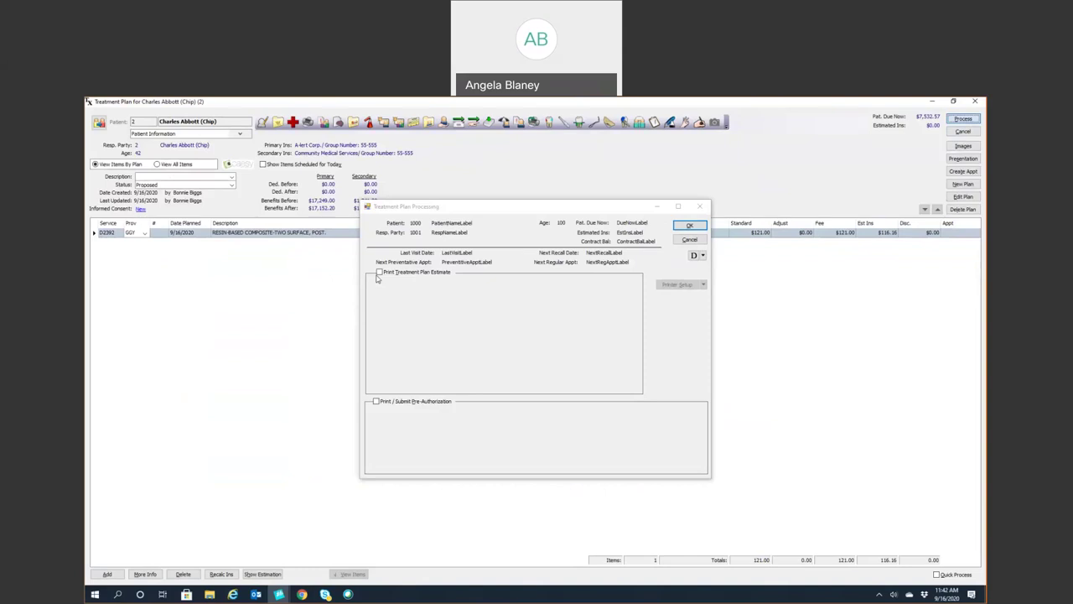
pyautogui.click(379, 273)
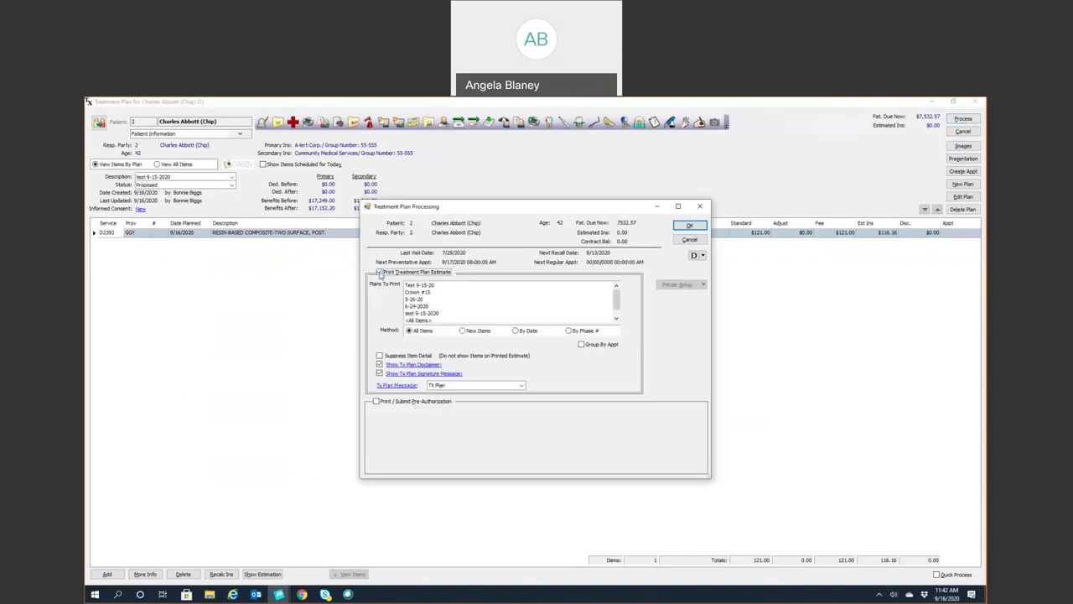
pyautogui.click(429, 286)
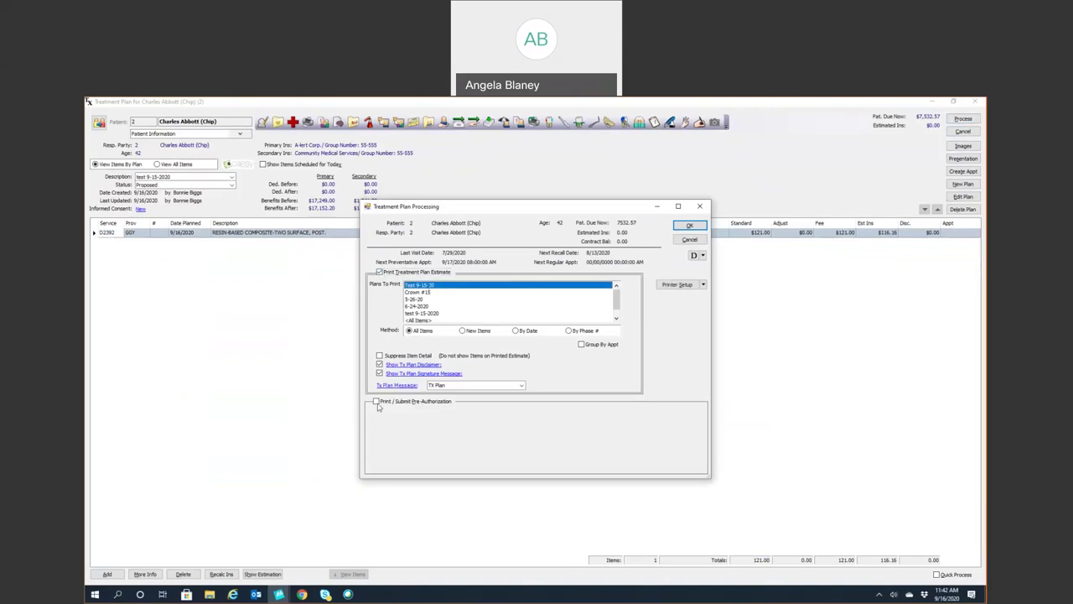
pyautogui.click(376, 401)
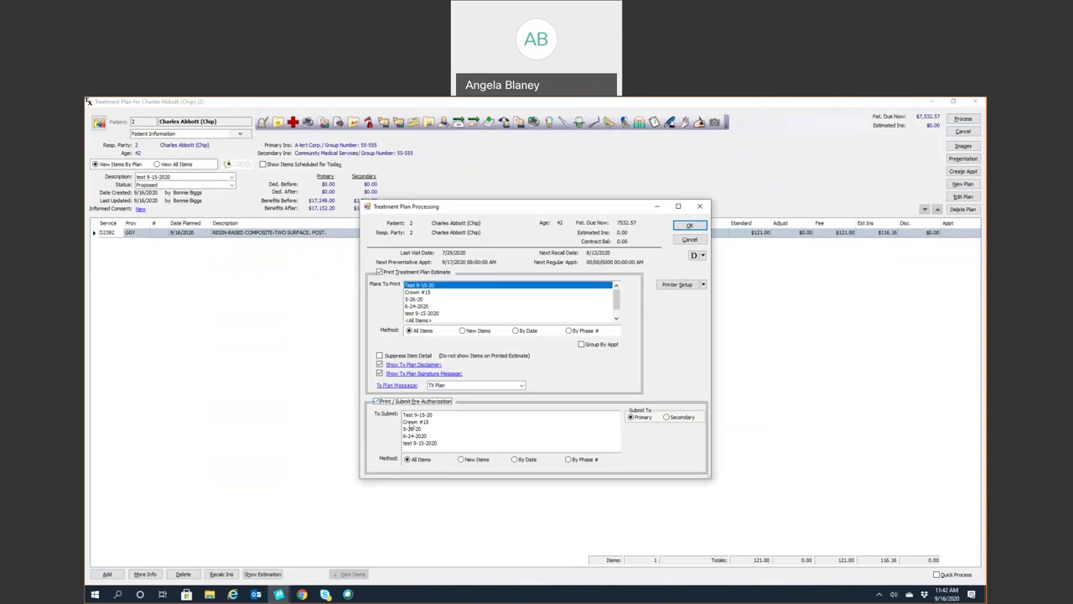
pyautogui.click(428, 420)
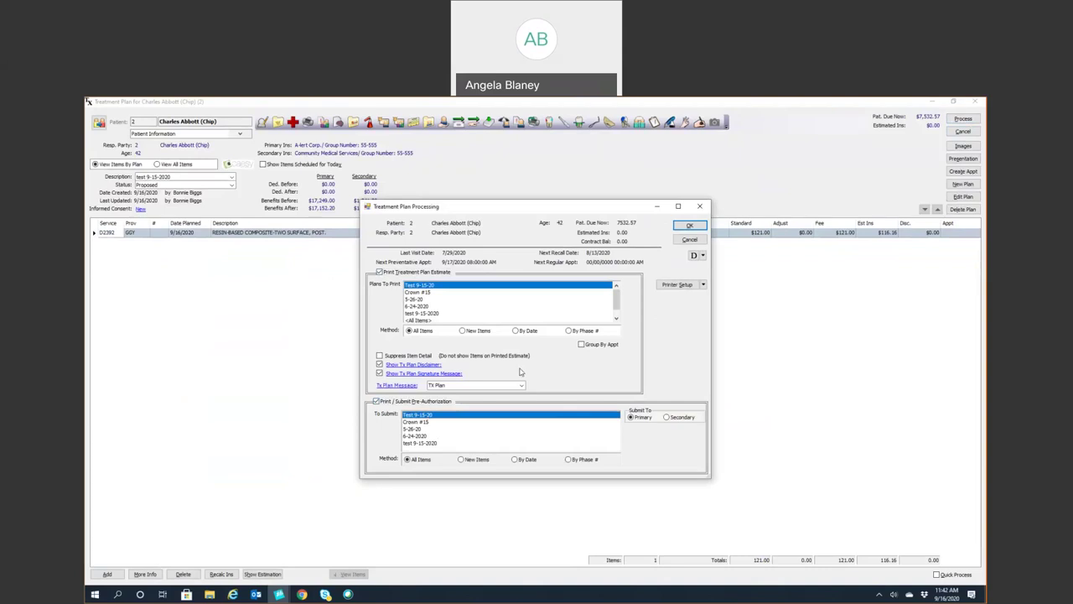
pyautogui.click(689, 240)
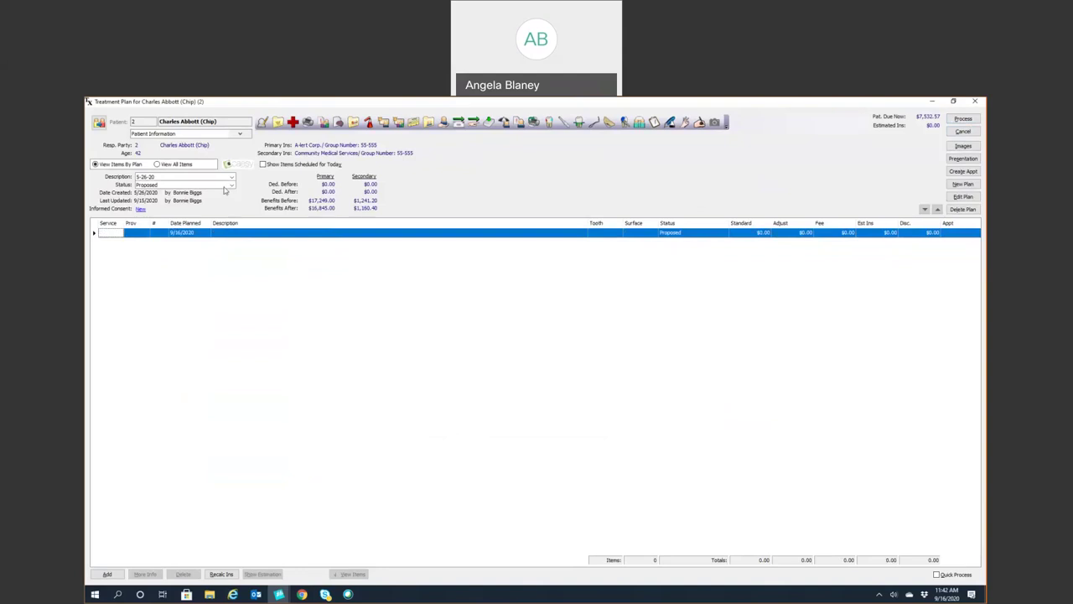
# Create a treatment plan named phased tx that includes all of the patient's planned services
pyautogui.click(963, 185)
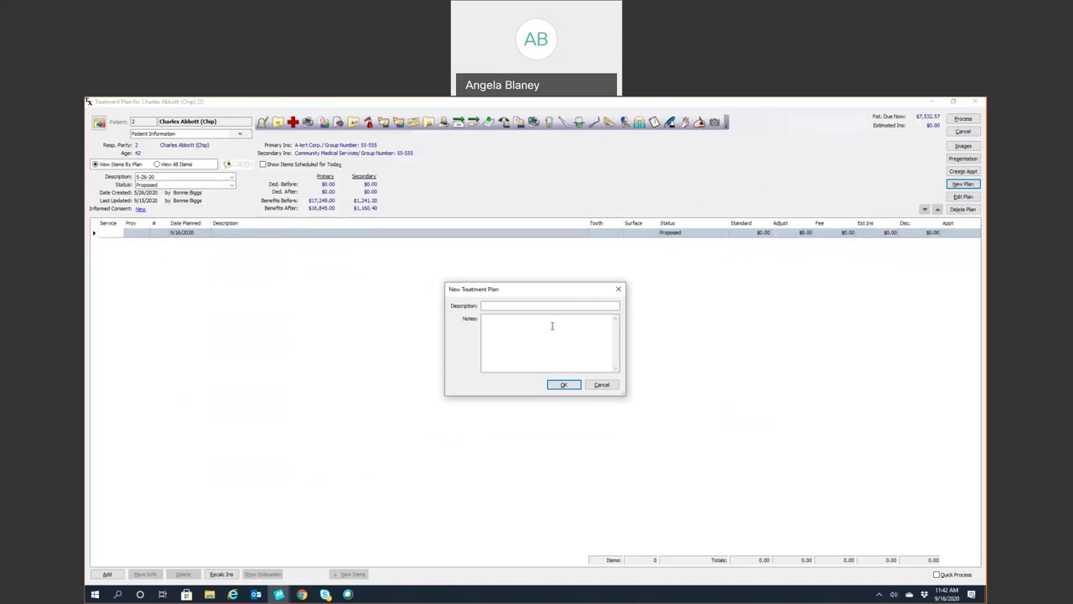
pyautogui.write('phased tx')
pyautogui.click(563, 385)
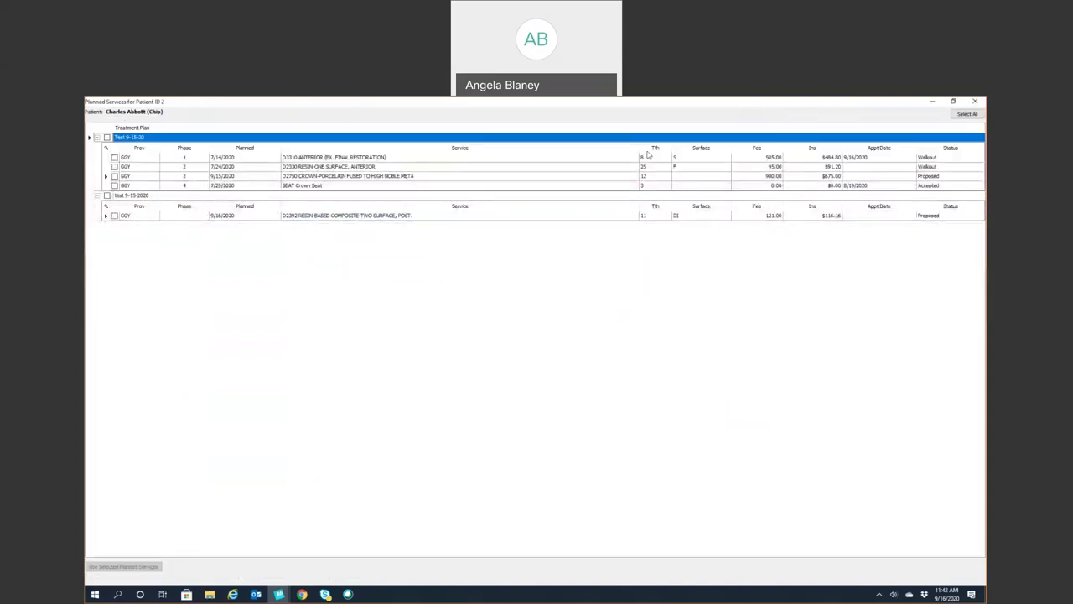
pyautogui.click(966, 113)
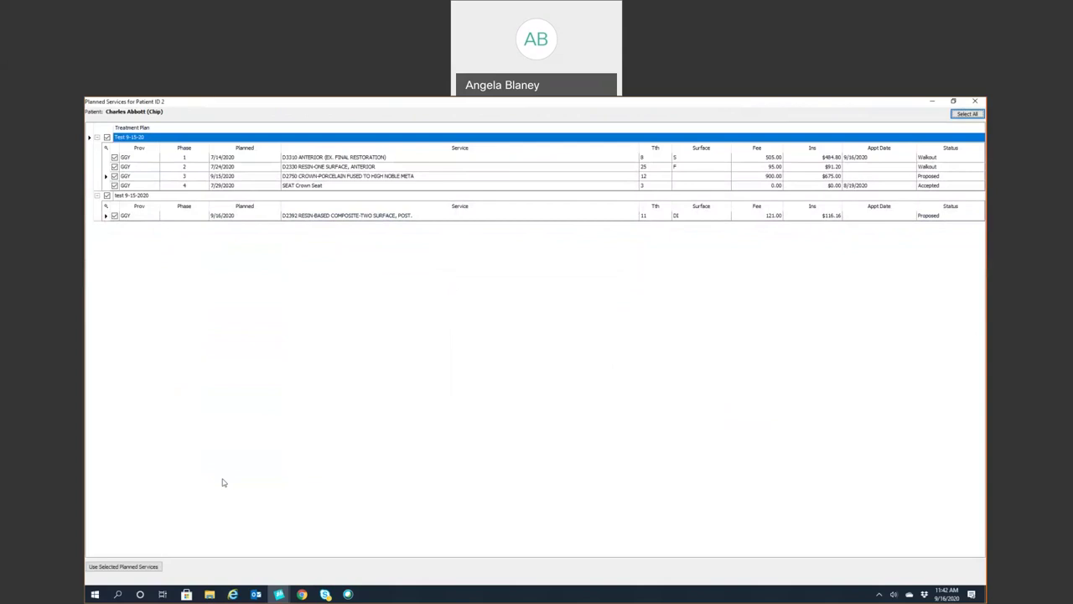
pyautogui.click(123, 566)
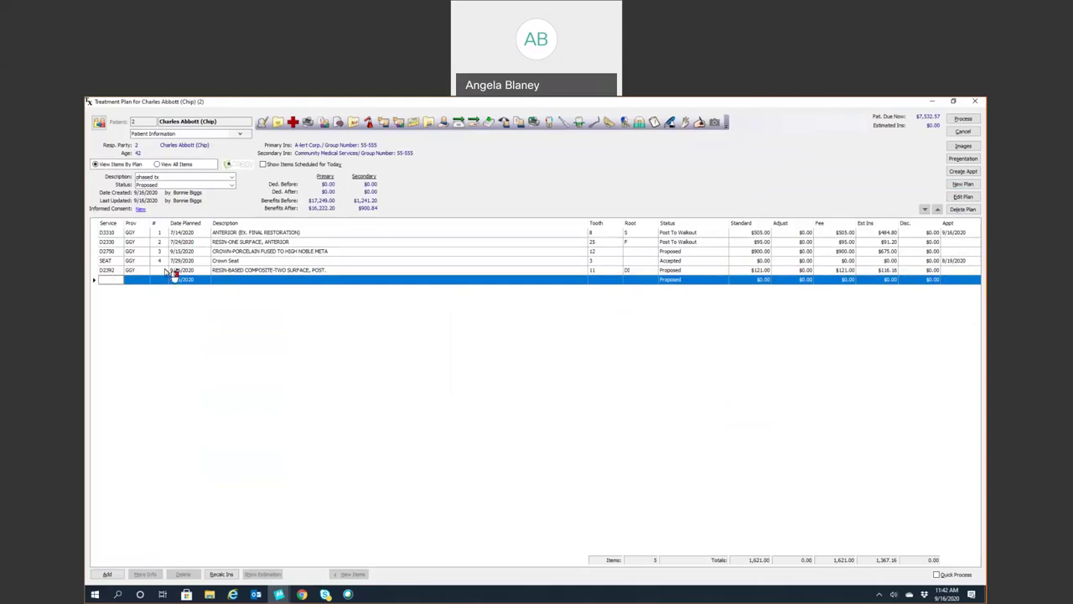
# Set the phases to 1 for D2392, 2 for D2750, 3 for D2330 and SEAT, and 4 for D3310, and sort by phase
pyautogui.click(165, 233)
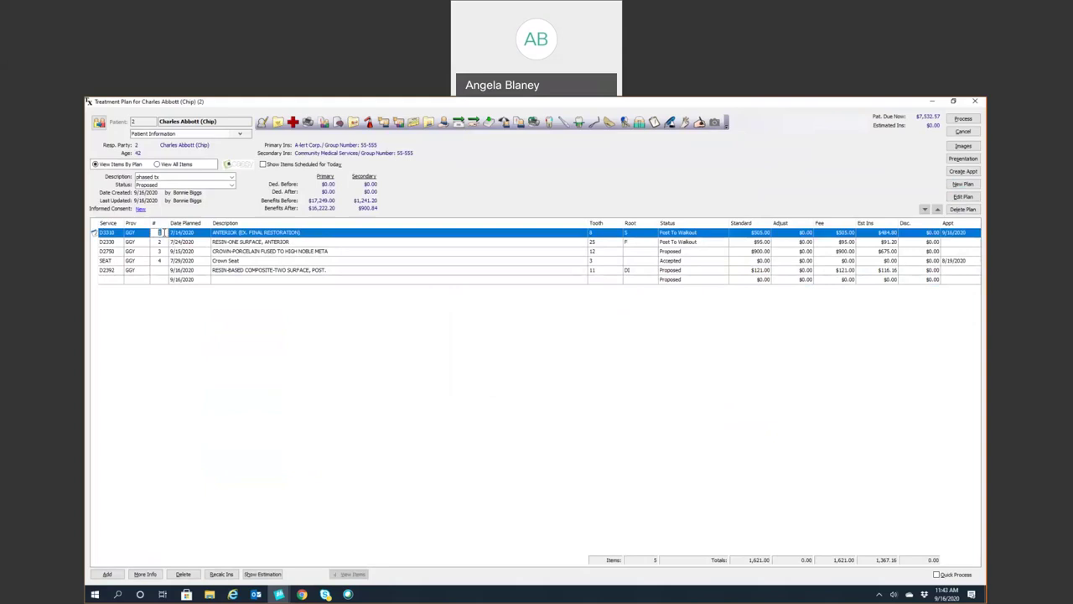
pyautogui.moveTo(162, 233)
pyautogui.mouseDown()
pyautogui.moveTo(173, 275)
pyautogui.moveTo(163, 251)
pyautogui.moveTo(167, 268)
pyautogui.moveTo(155, 268)
pyautogui.moveTo(162, 261)
pyautogui.mouseUp()
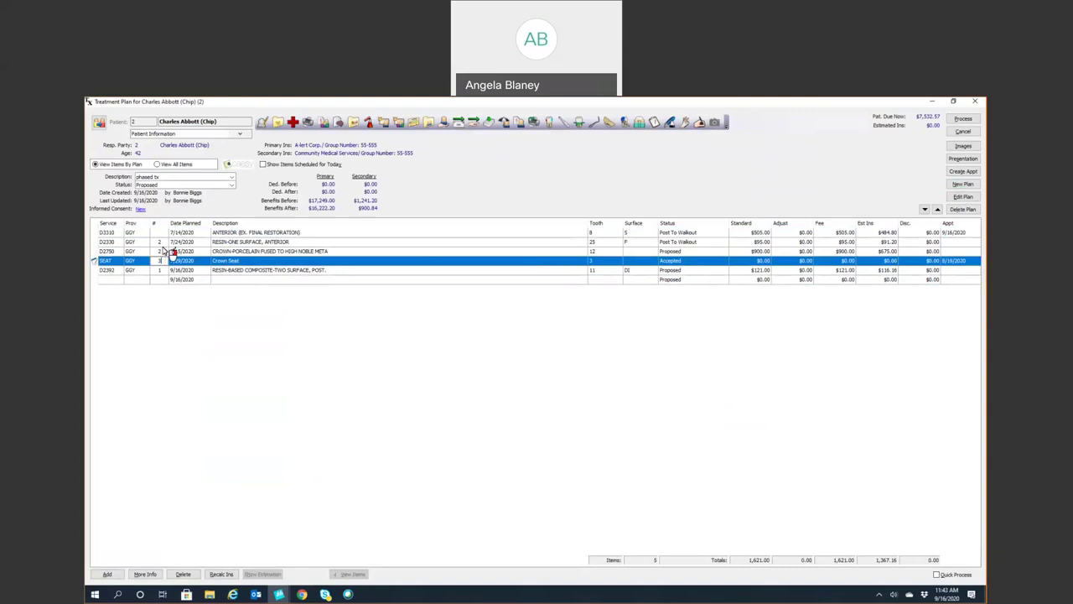
pyautogui.click(160, 241)
pyautogui.write('3')
pyautogui.click(162, 233)
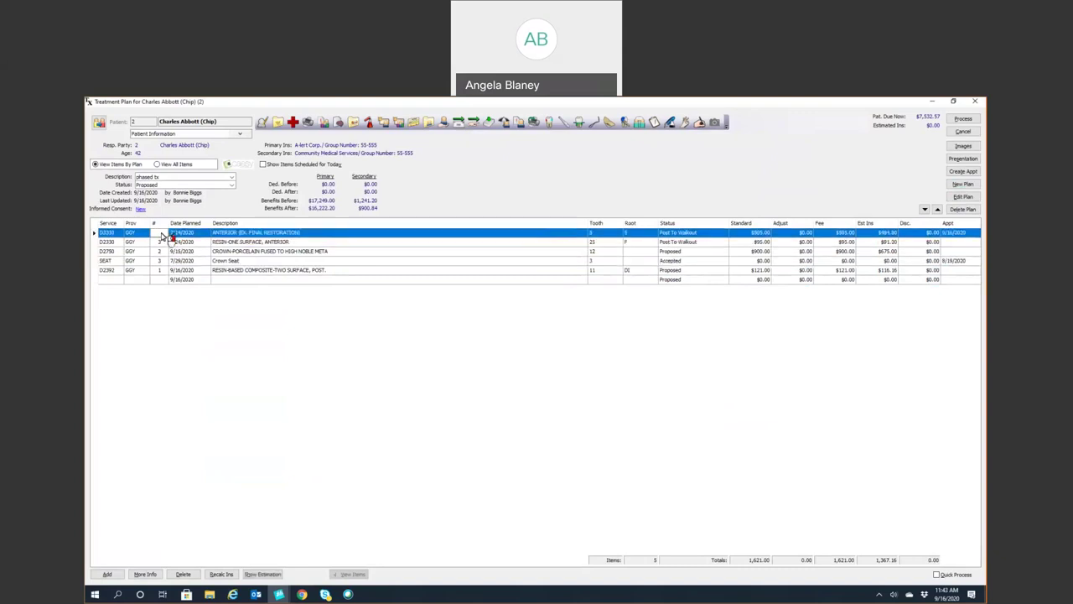
pyautogui.write('4')
pyautogui.click(155, 224)
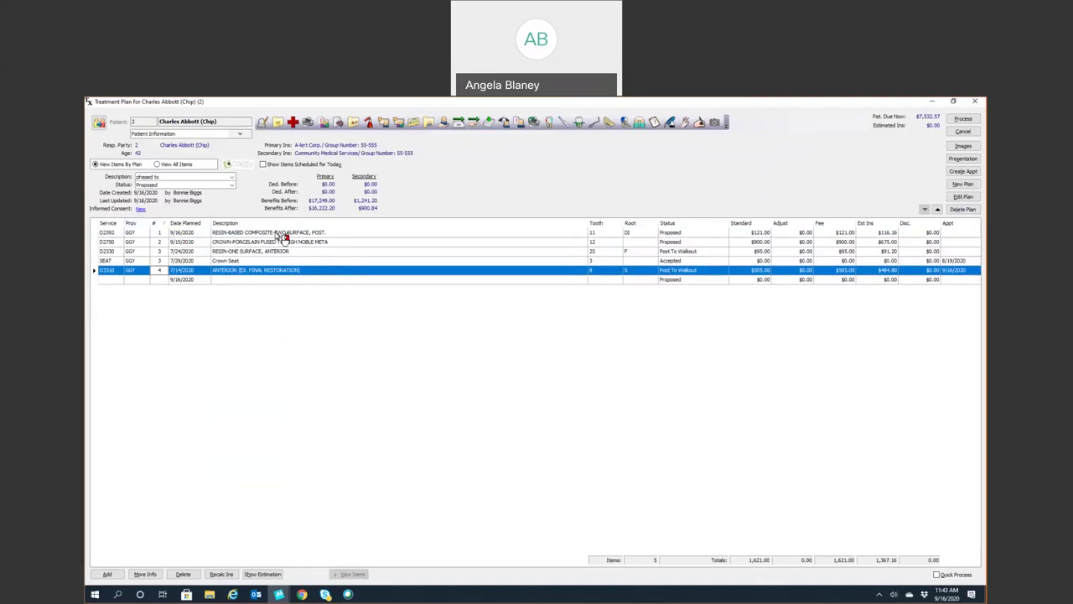
# Process the phased tx plan to generate a treatment plan estimate document organized by phase
pyautogui.click(960, 118)
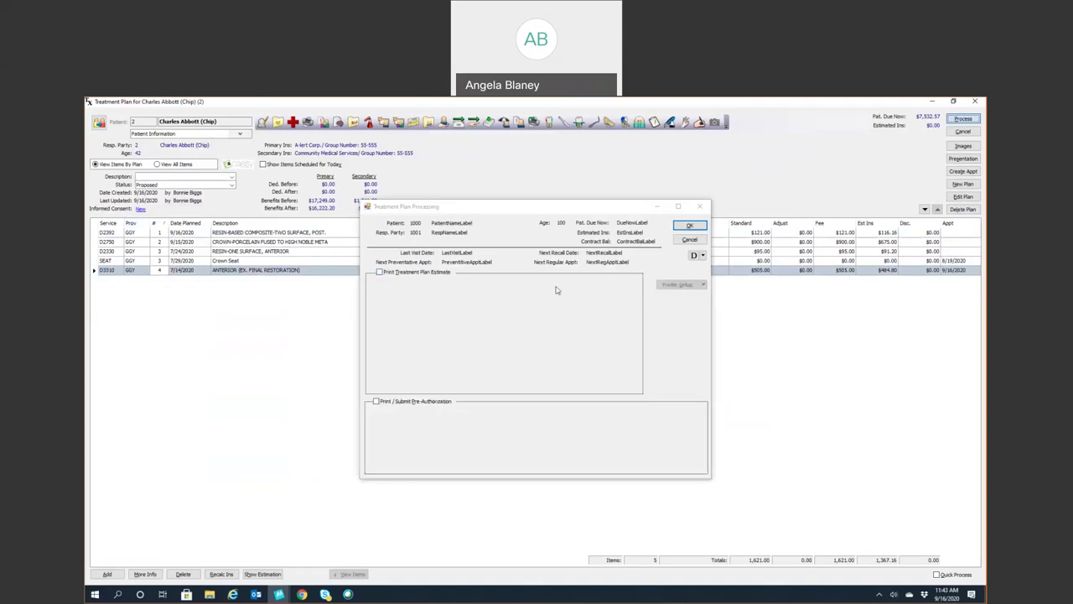
pyautogui.click(382, 273)
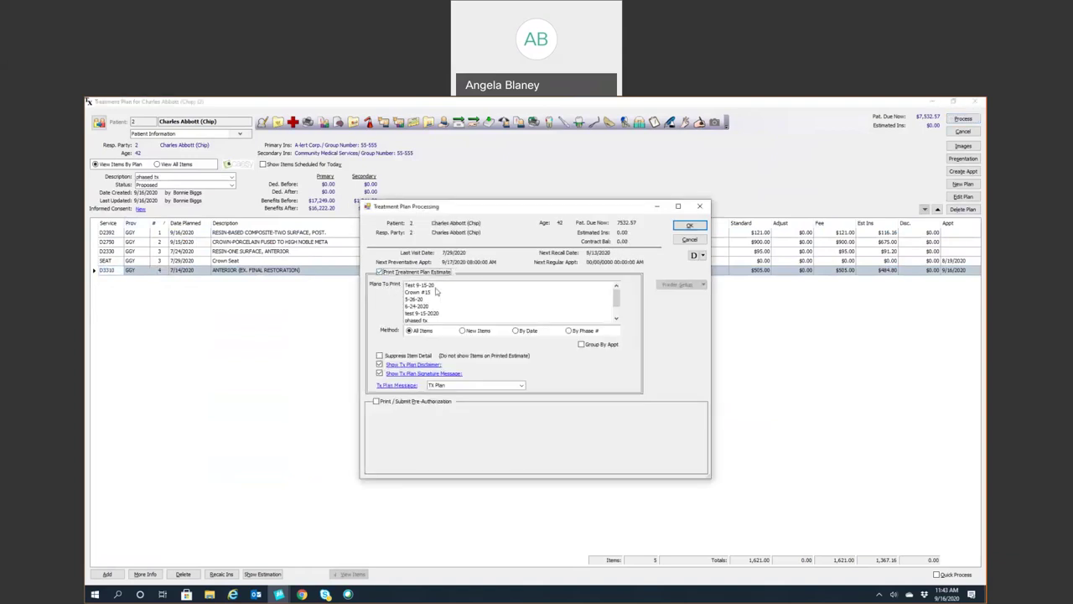
pyautogui.click(817, 108)
pyautogui.press('Return')
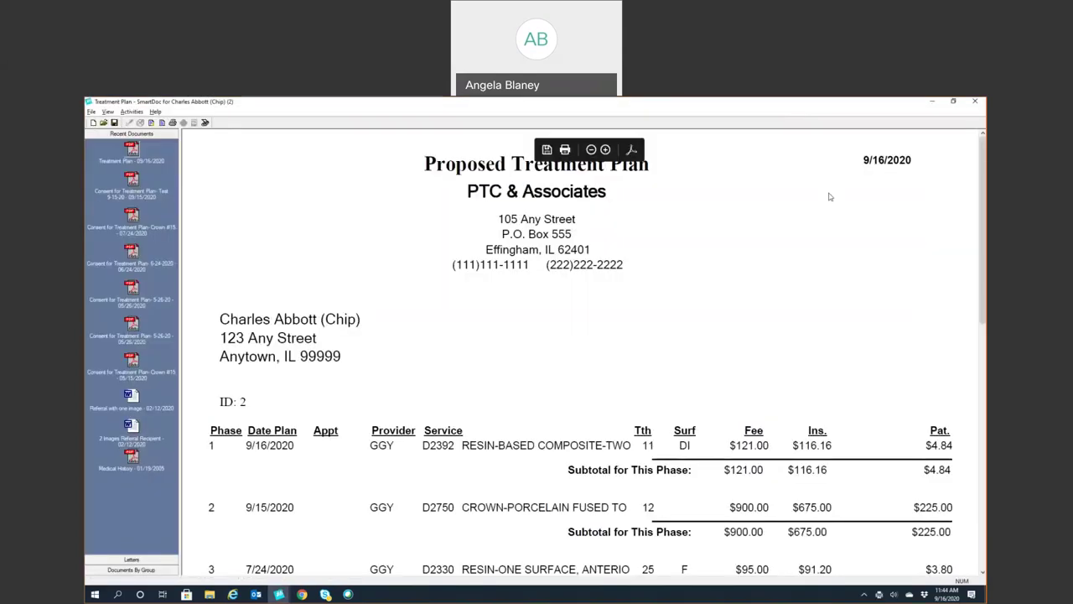
# Review the phased treatment plan estimate from the services and phase subtotals down to the authorization section, and close the document
pyautogui.scroll(-1, 732, 267)
pyautogui.scroll(-4, 729, 268)
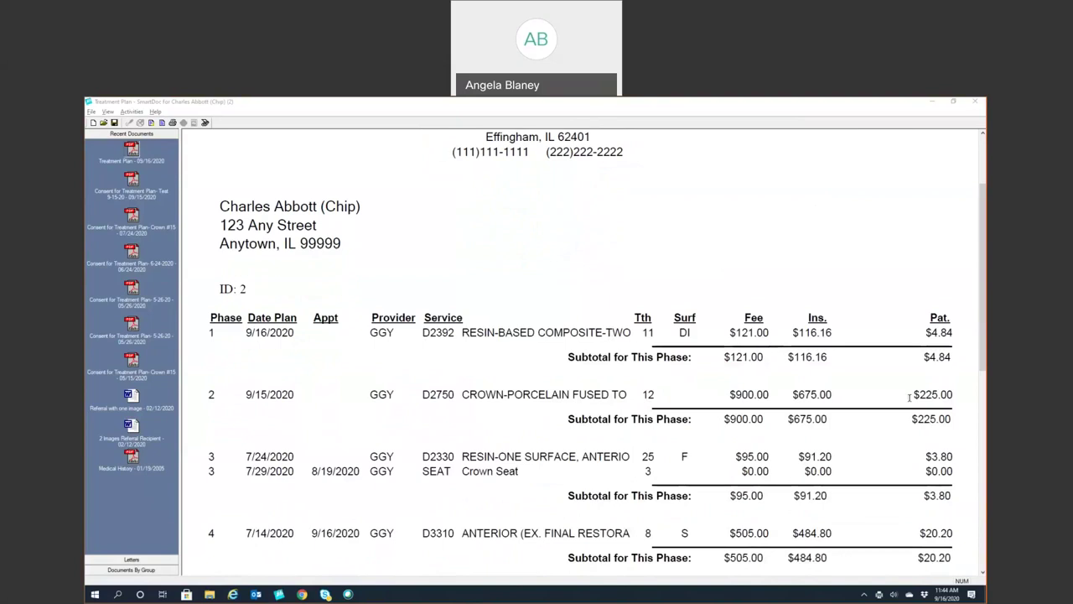
pyautogui.scroll(-1, 910, 397)
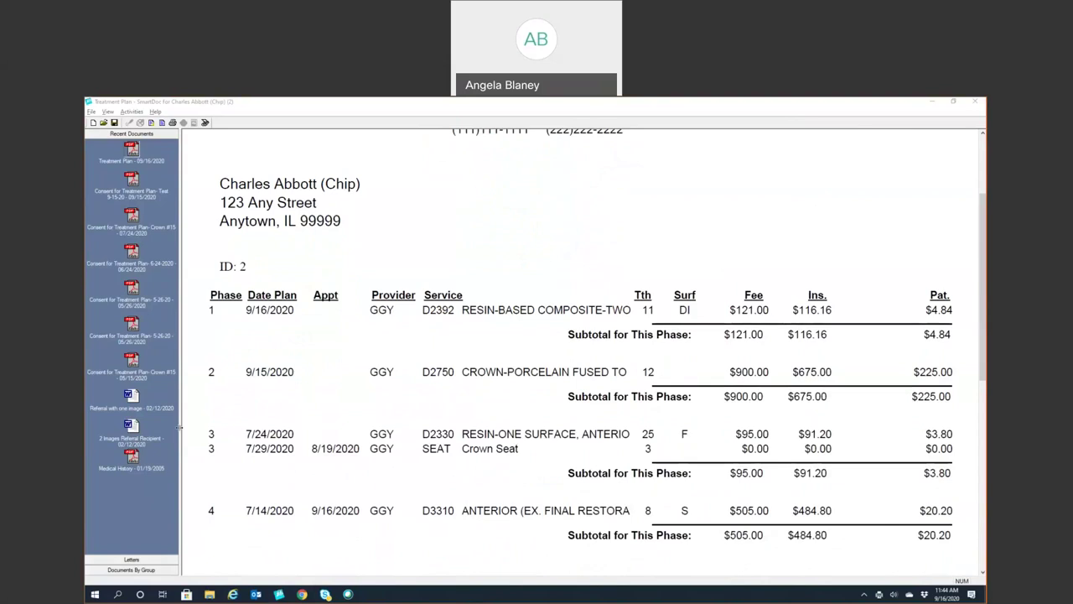
pyautogui.scroll(-3, 850, 485)
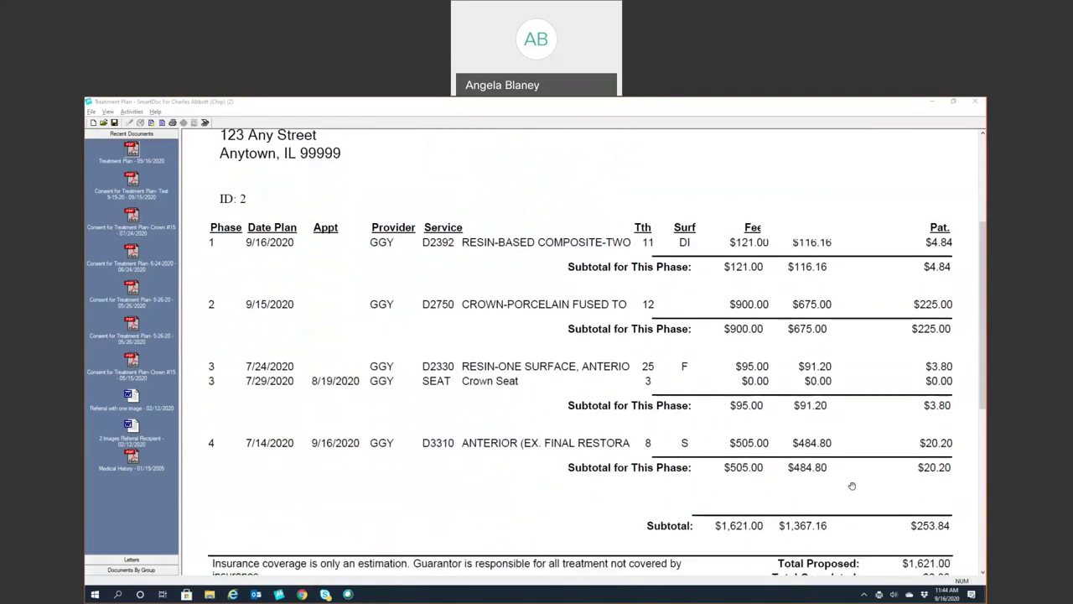
pyautogui.scroll(-2, 718, 436)
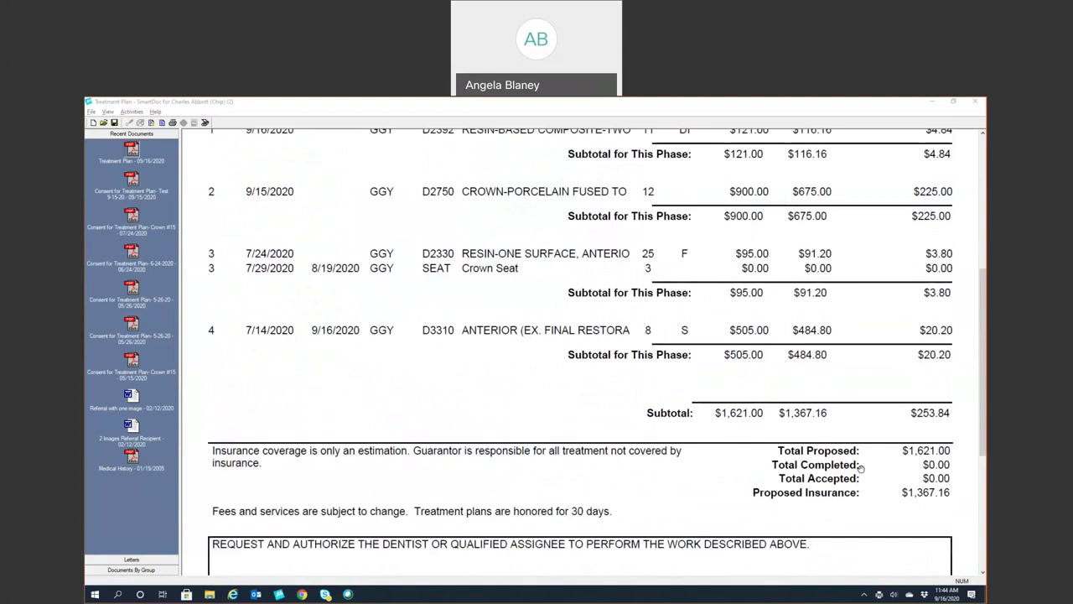
pyautogui.scroll(-5, 912, 494)
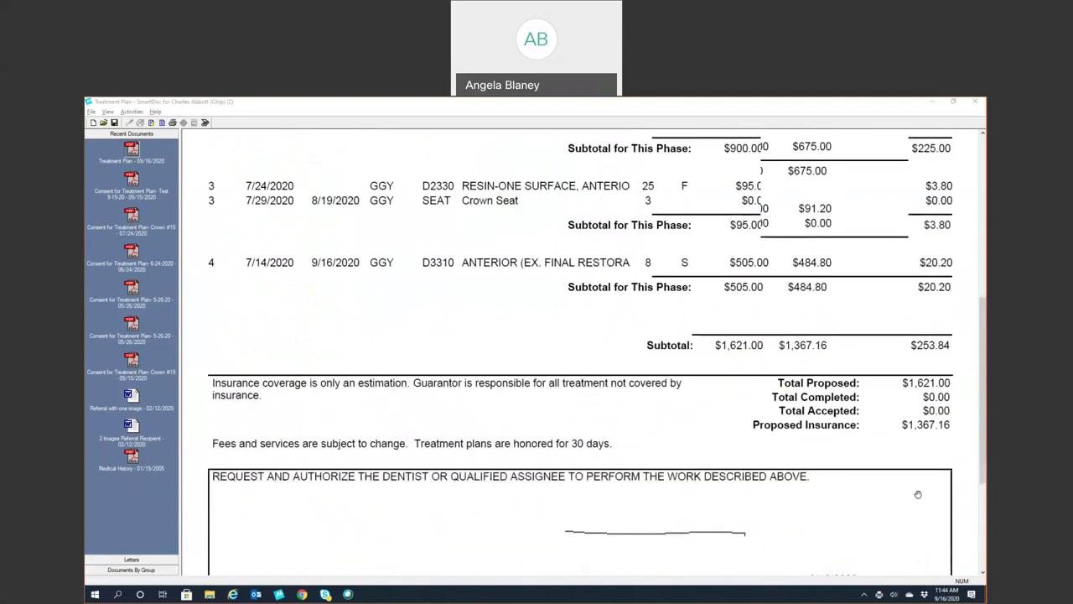
pyautogui.scroll(-3, 771, 386)
pyautogui.scroll(15, 773, 387)
pyautogui.scroll(1, 776, 389)
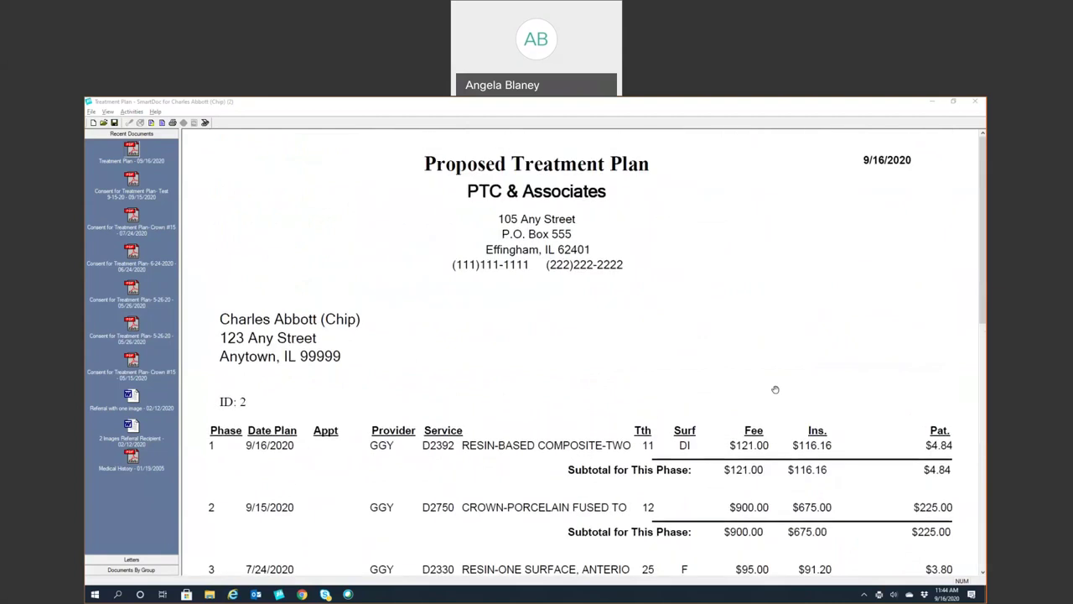
pyautogui.hotkey('alt', 'F4')
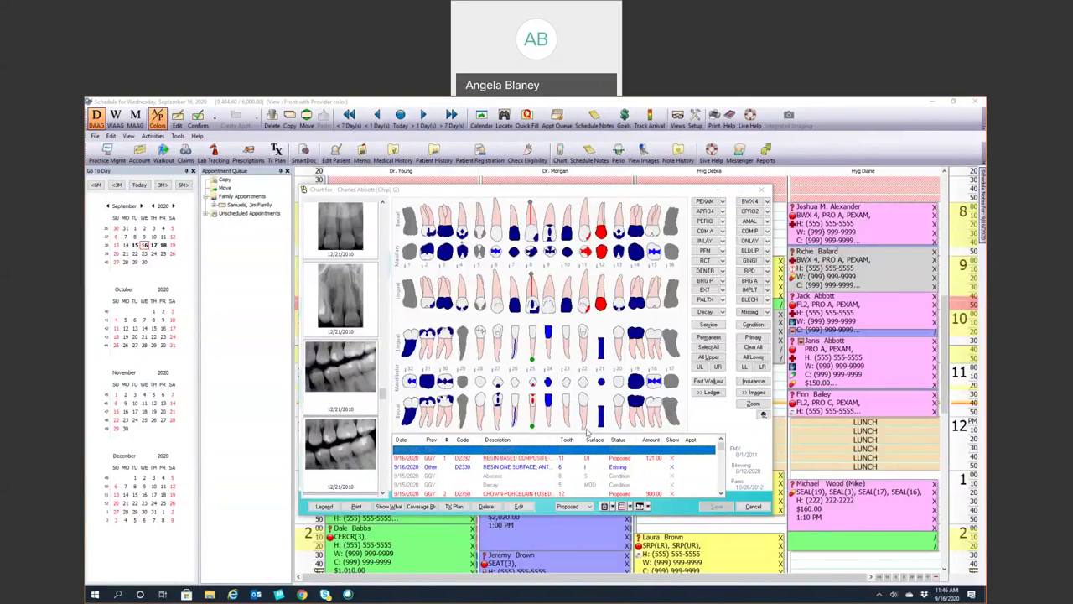
# Open the patient's perio exam and review the pocket depth comparison and the exams available for comparing
pyautogui.click(646, 506)
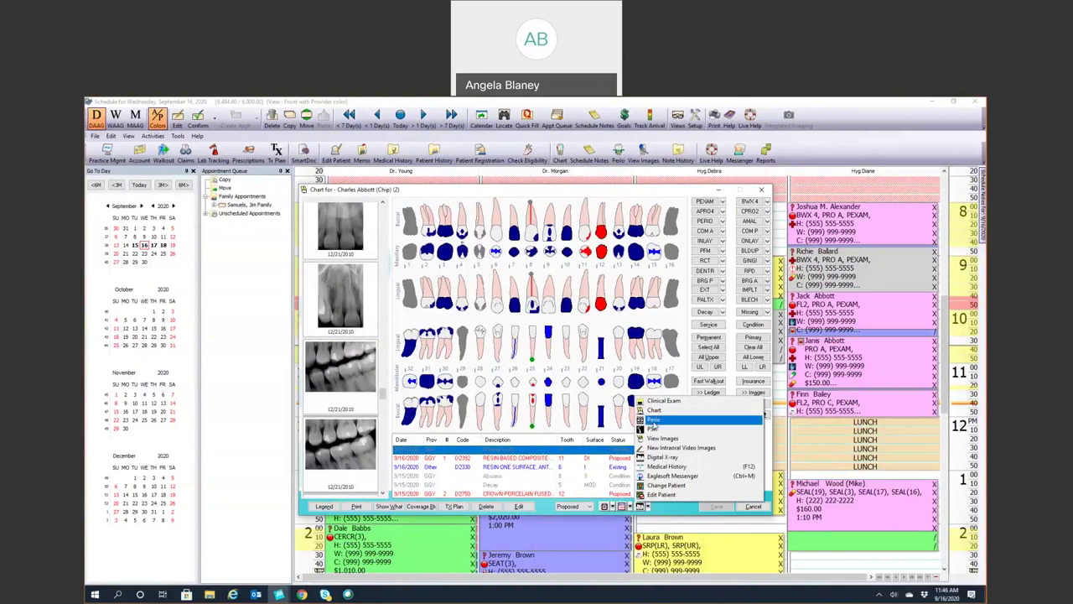
pyautogui.click(651, 420)
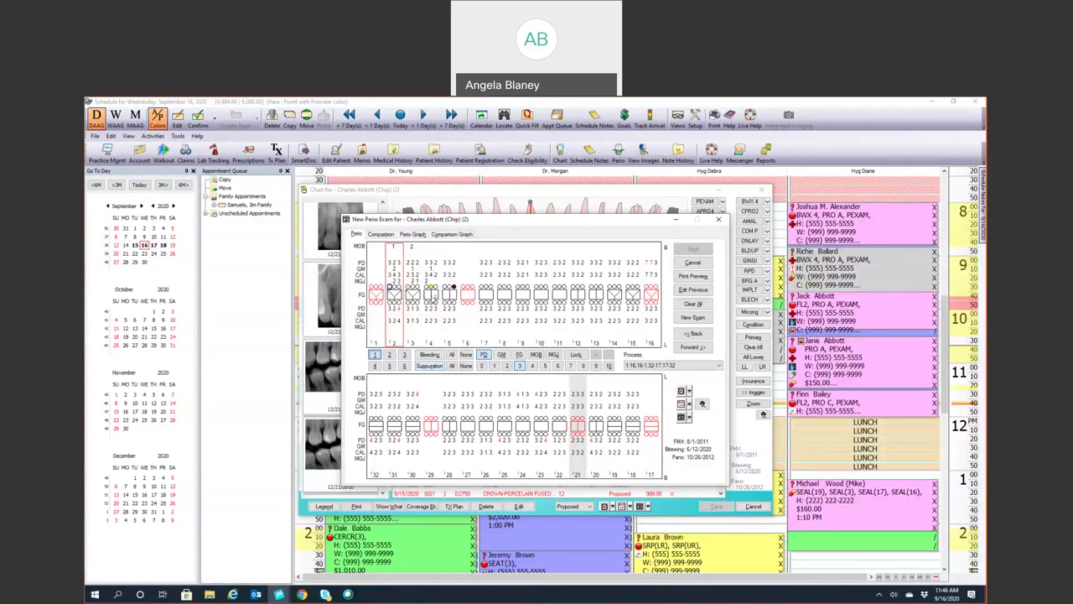
pyautogui.click(383, 237)
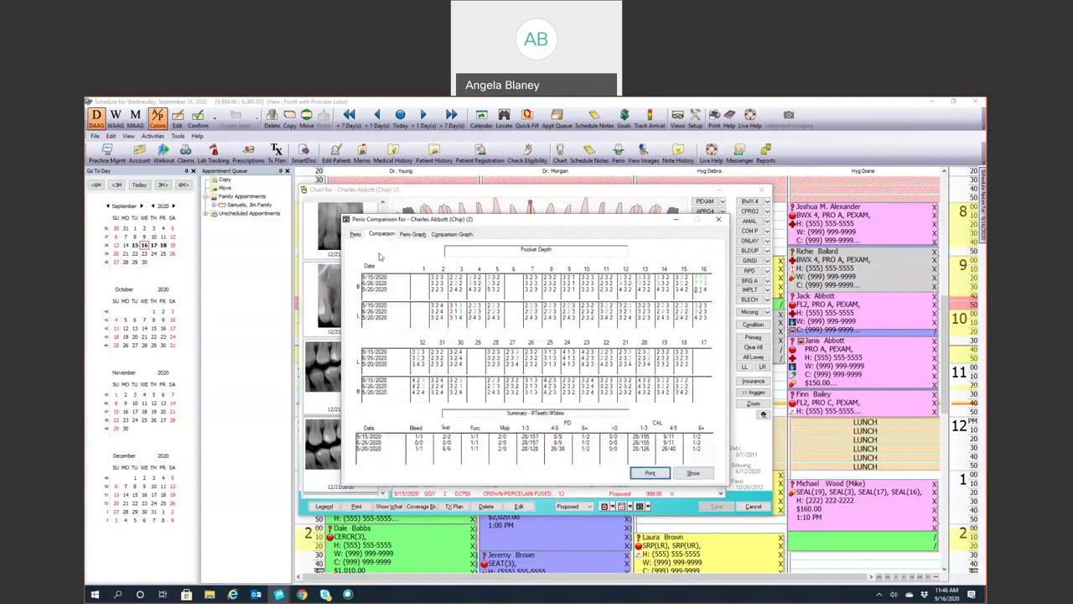
pyautogui.click(695, 473)
pyautogui.click(453, 343)
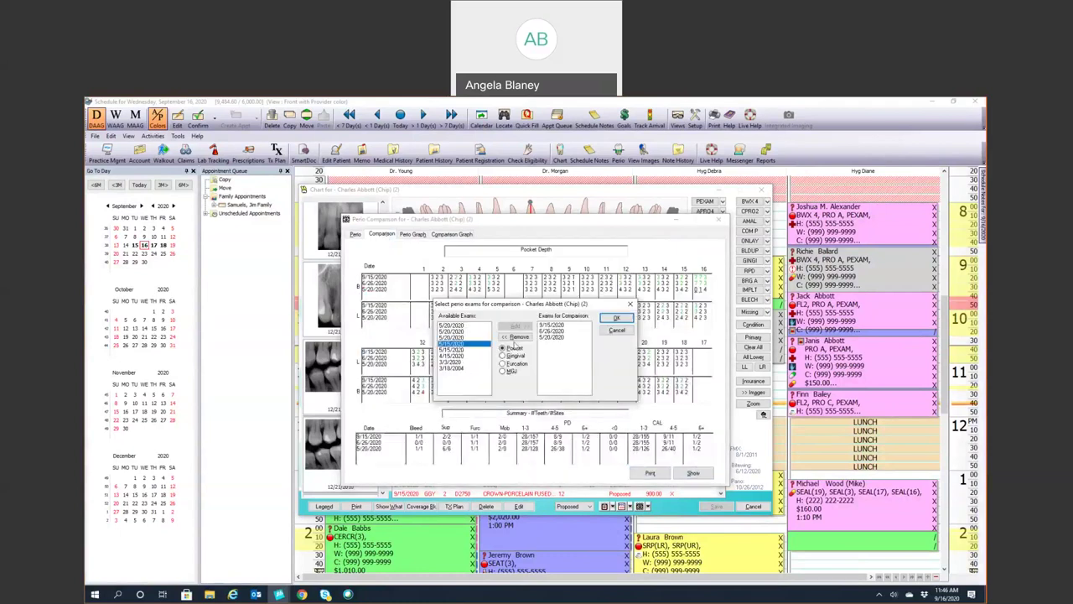
pyautogui.click(616, 318)
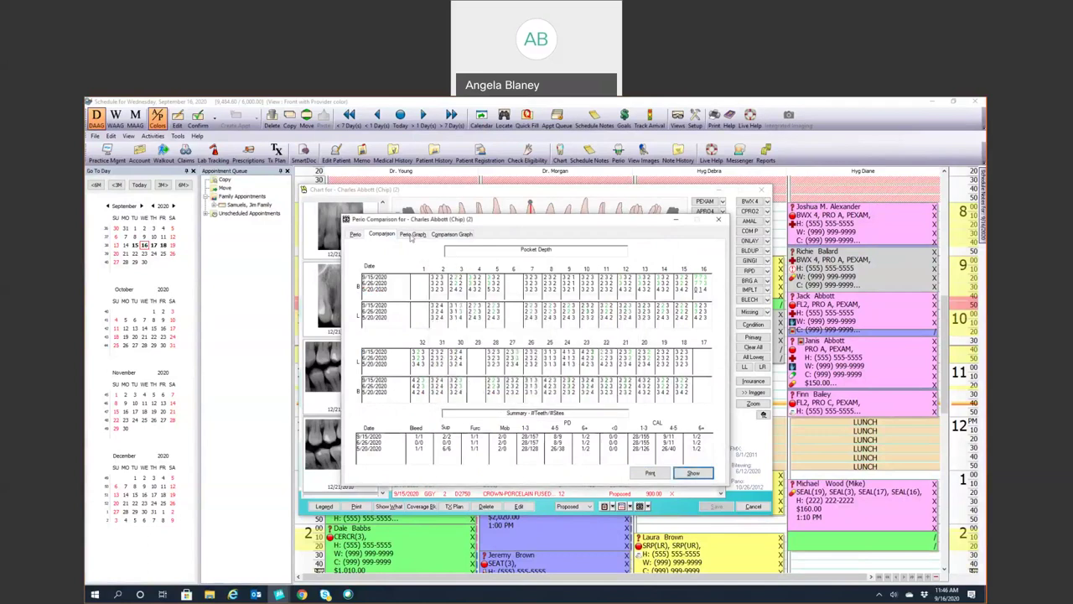
# View the perio comparison graph by clinical attachment level (CAL) and check which exams can be selected for it
pyautogui.click(437, 239)
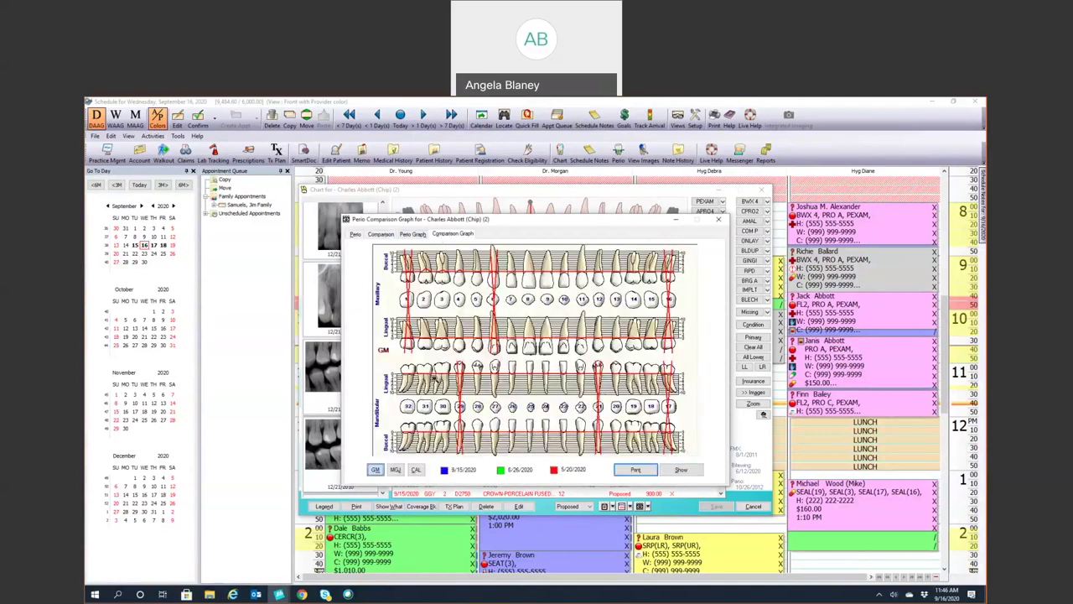
pyautogui.click(416, 469)
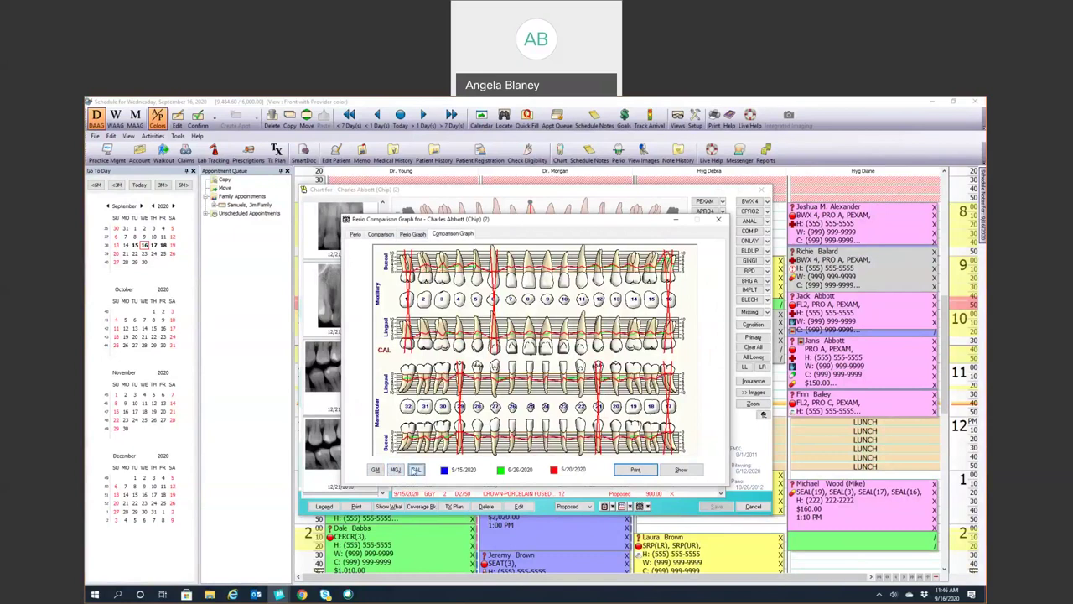
pyautogui.click(701, 473)
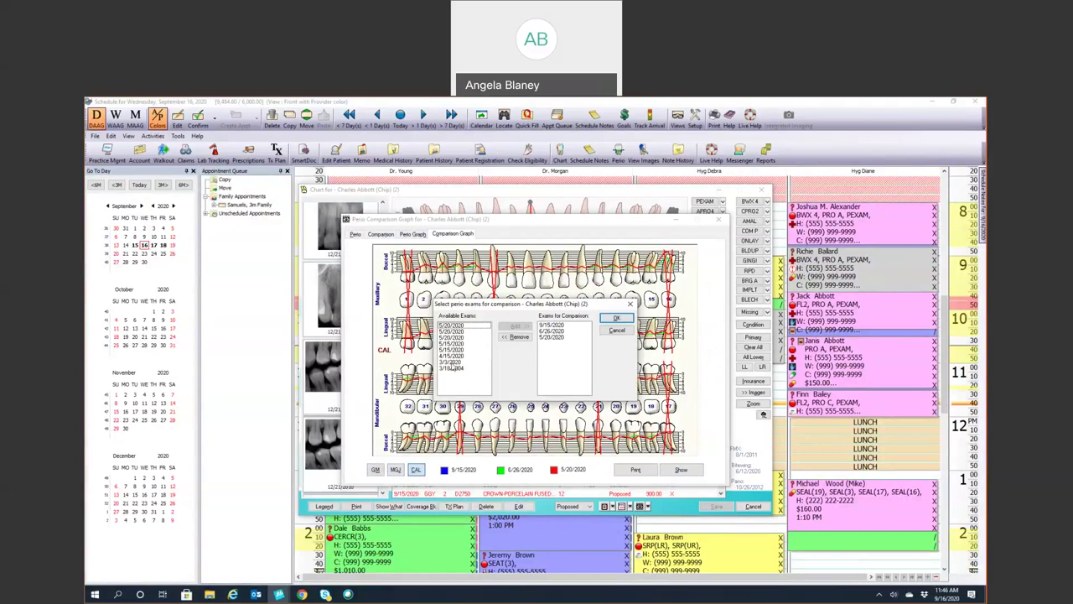
pyautogui.click(616, 320)
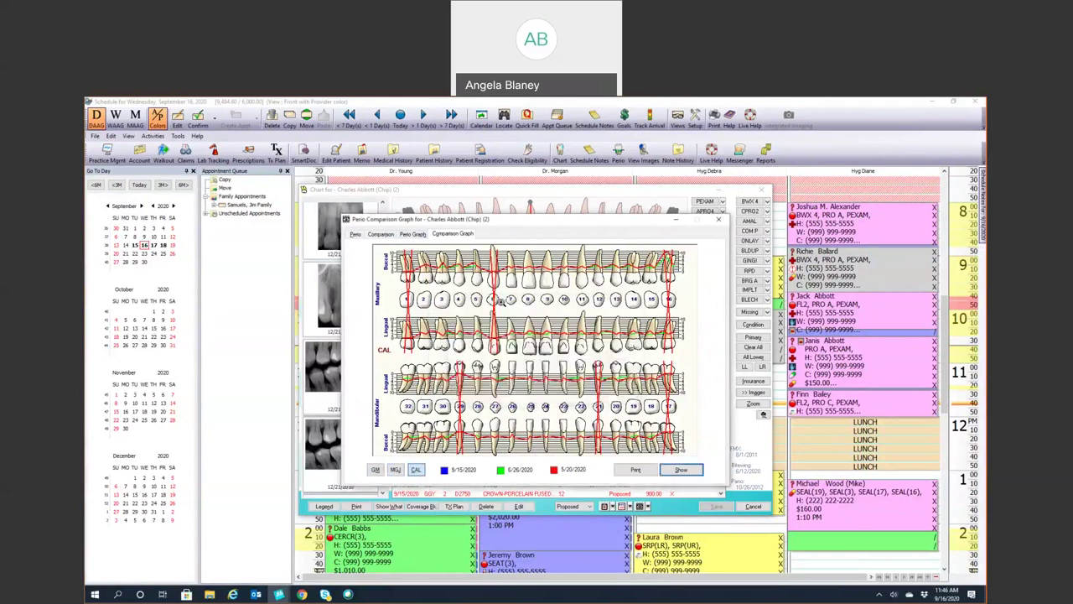
# View the single-exam perio graph while toggling the GM, MGJ and PD overlays
pyautogui.click(416, 235)
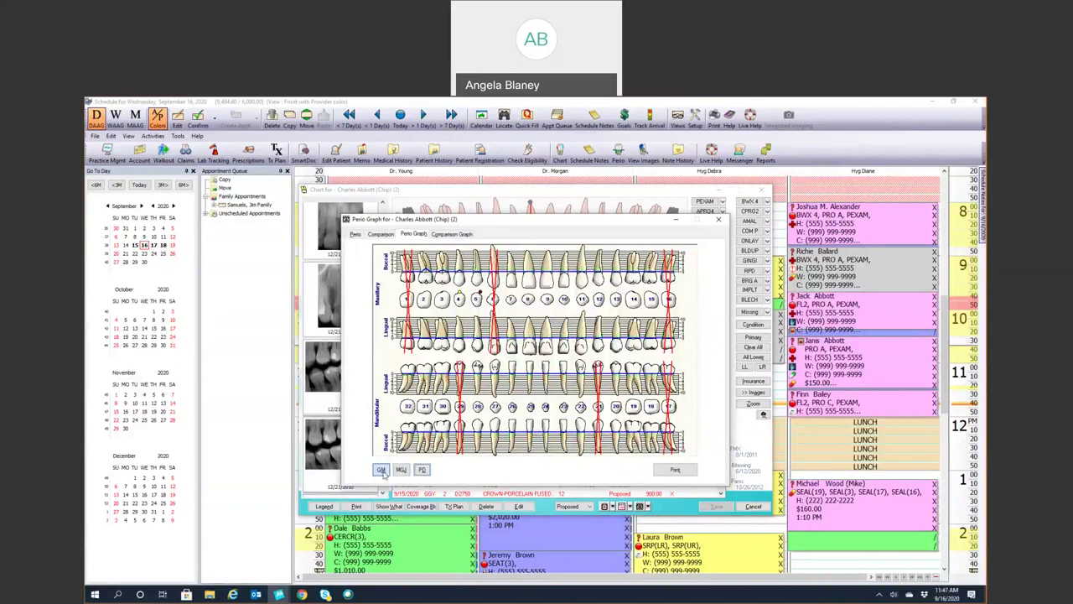
pyautogui.click(382, 471)
pyautogui.click(400, 470)
pyautogui.click(422, 470)
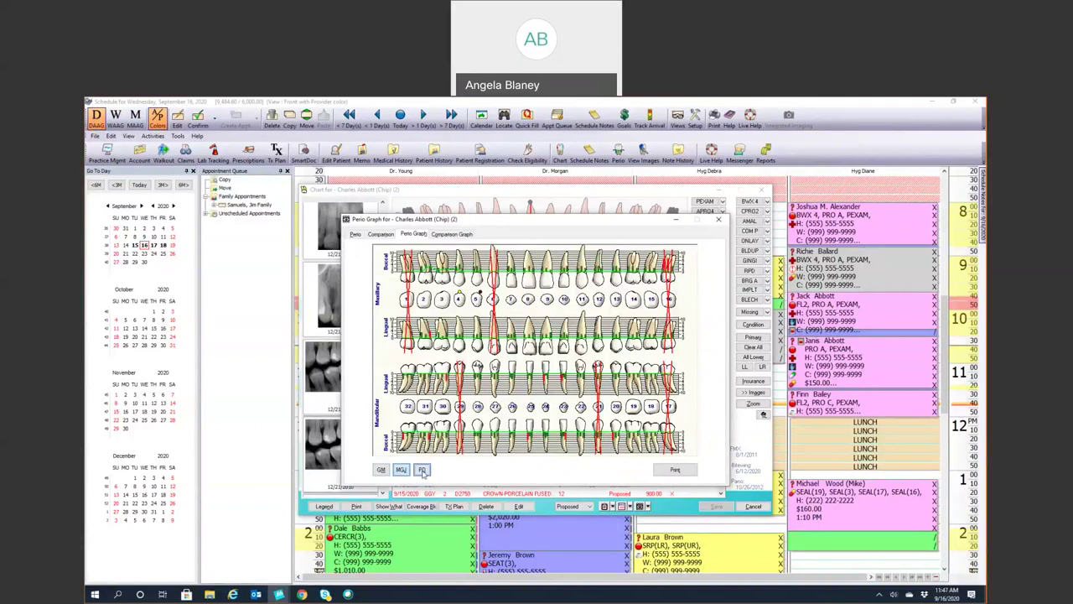
pyautogui.click(381, 471)
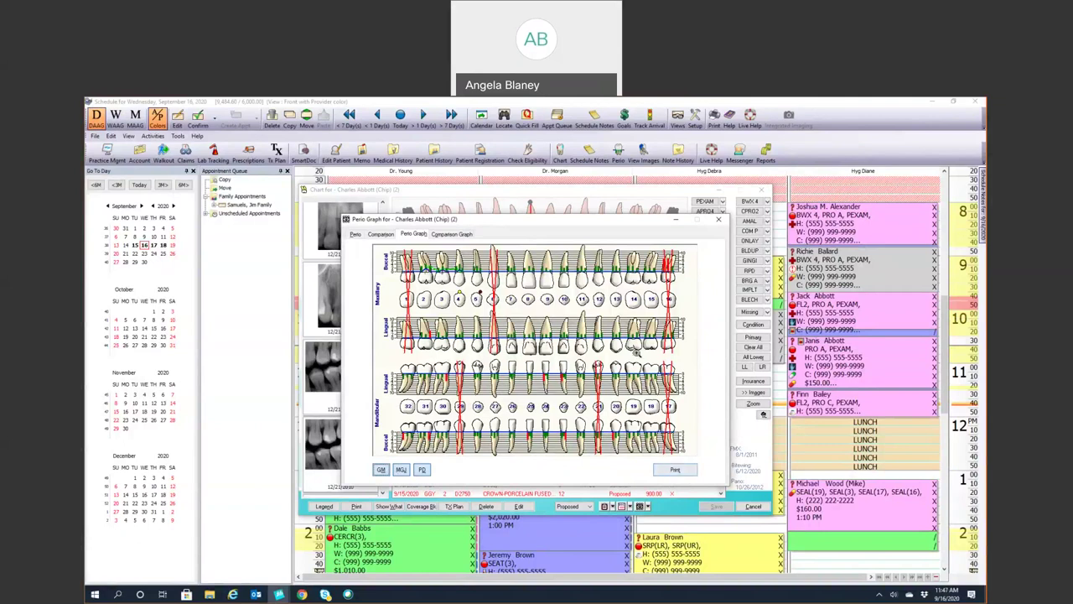
# Review the charting sequence options of the new perio exam, select 1-16,16-1,32-17,17-32, and close the exam
pyautogui.click(351, 237)
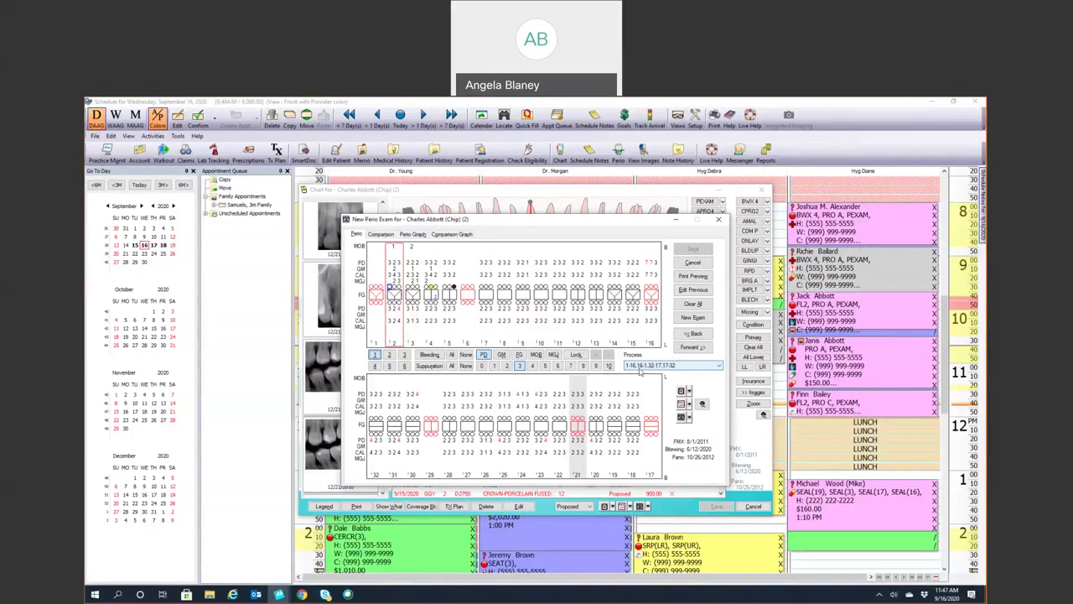
pyautogui.click(719, 367)
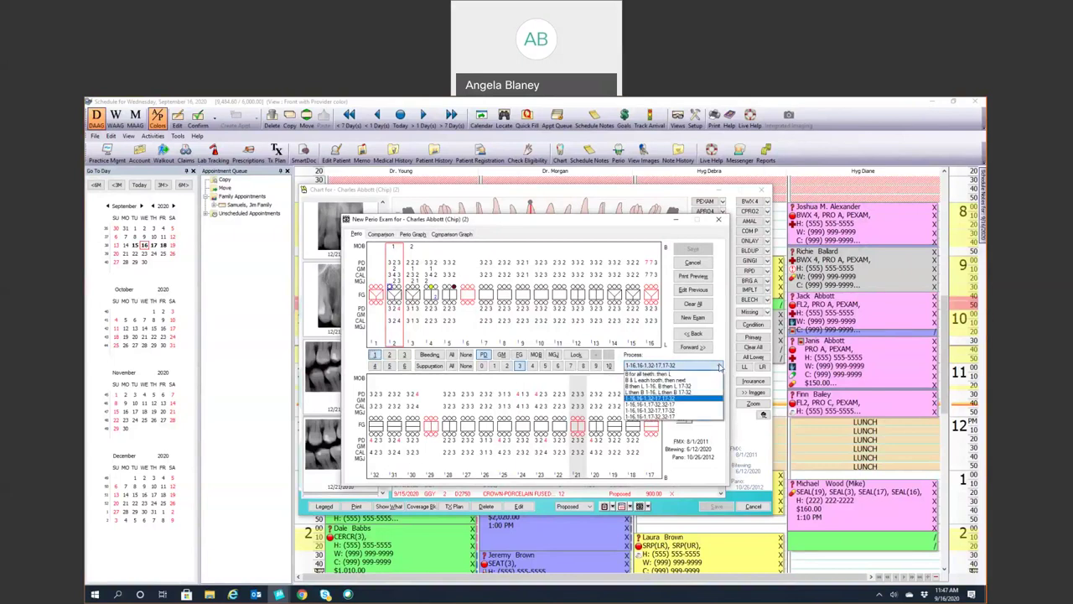
pyautogui.click(688, 397)
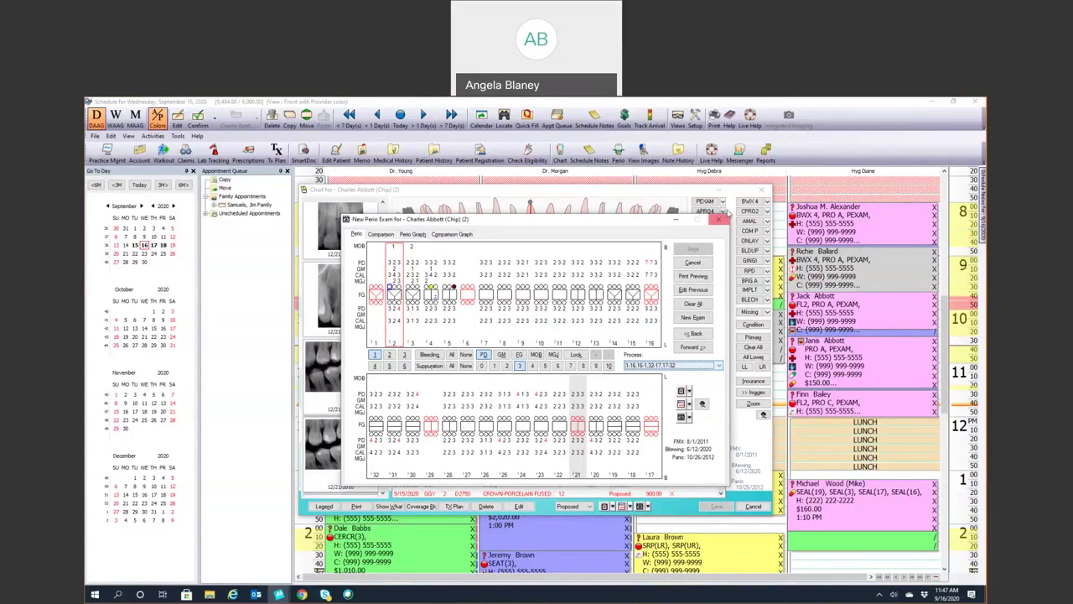
pyautogui.click(718, 220)
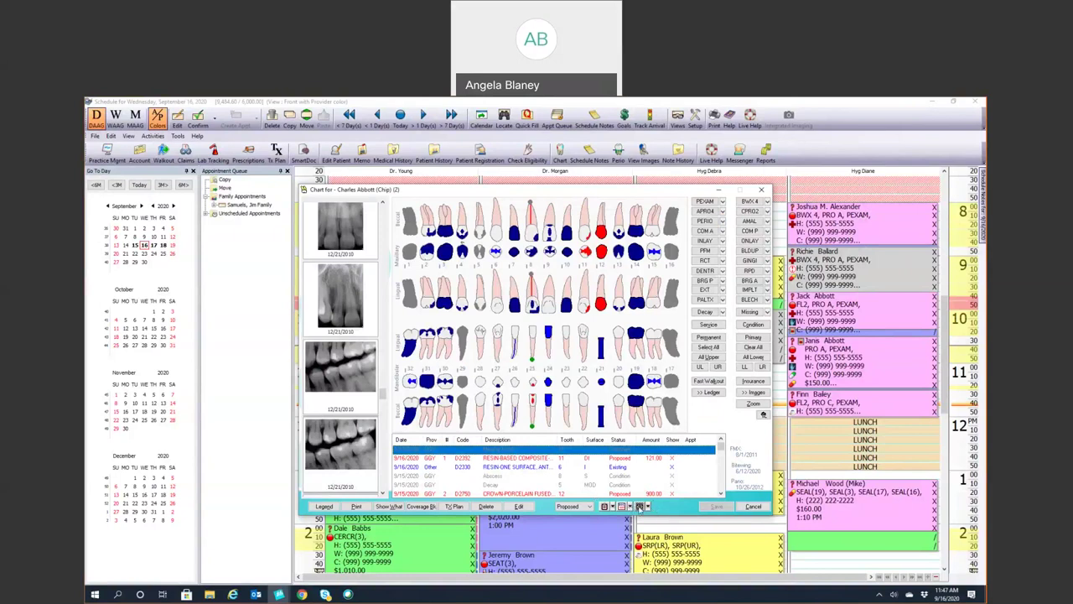
# Open the patient's digital X-ray imaging, look at a new intraoral video exam, and close it without capturing images
pyautogui.click(647, 506)
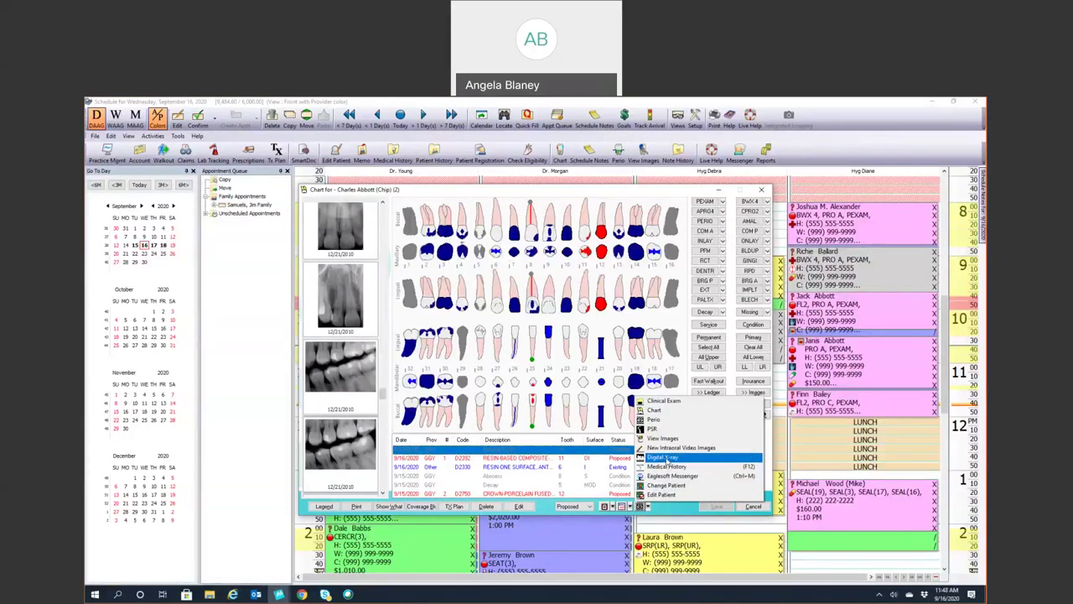
pyautogui.click(666, 458)
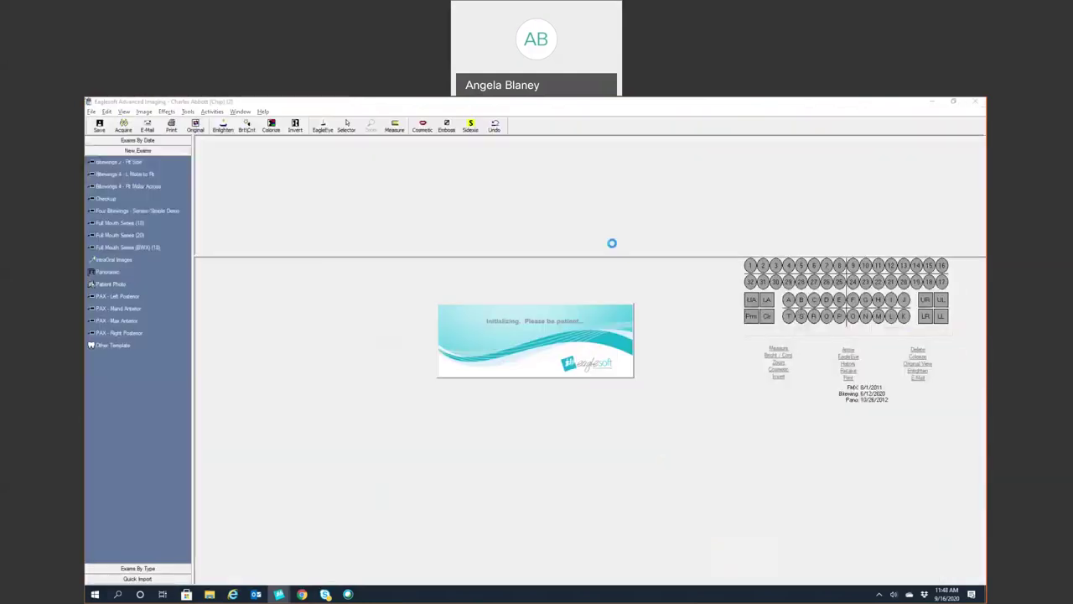
pyautogui.click(126, 259)
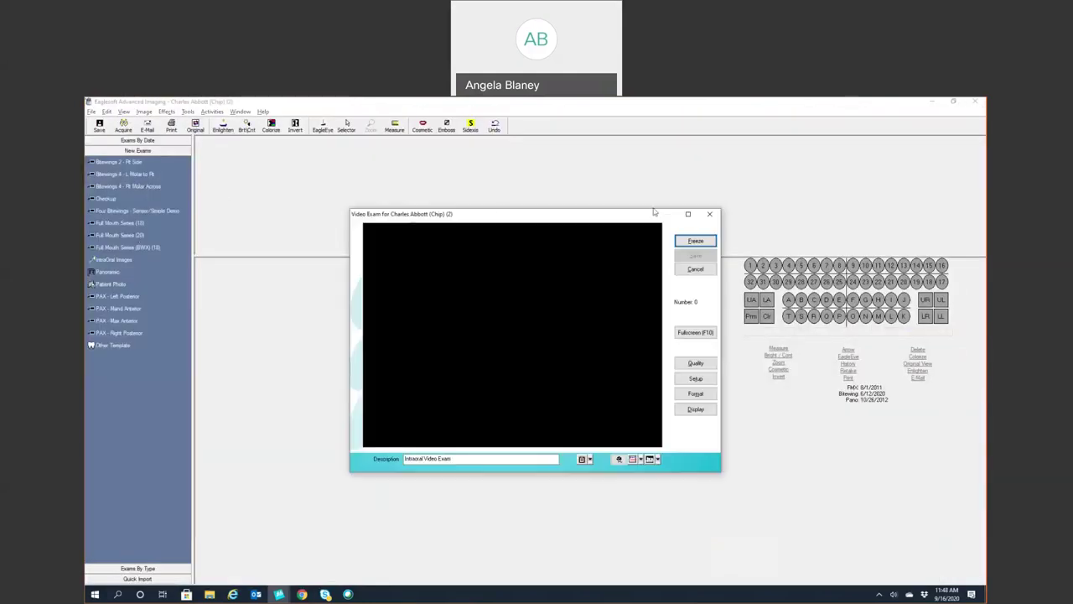
pyautogui.click(710, 214)
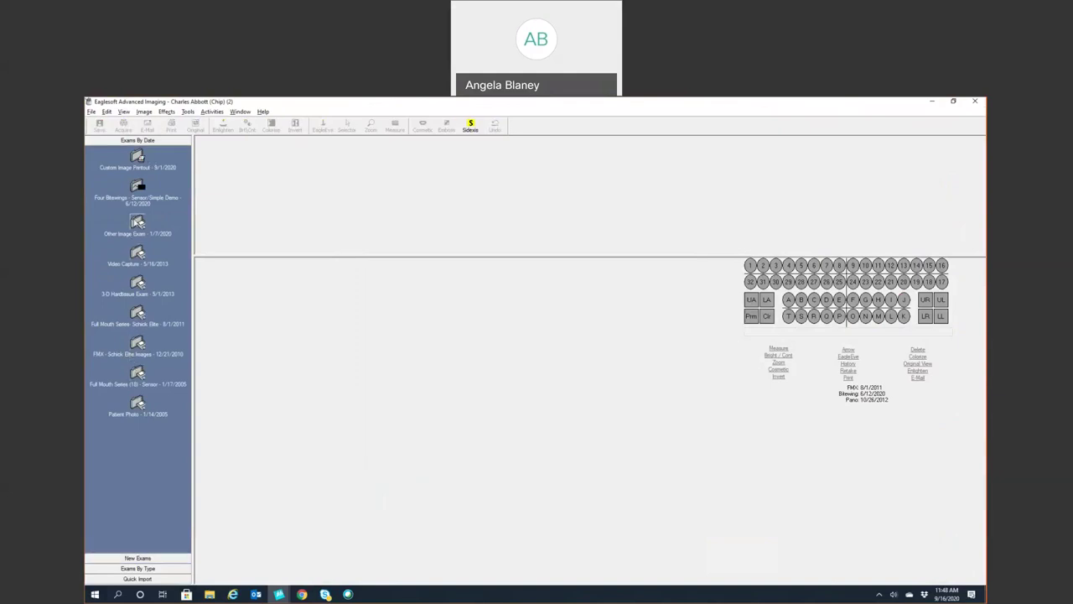
# View the patient's existing Four Bitewings, Other Image Exam and Video Capture exams, and close the imaging window
pyautogui.click(134, 208)
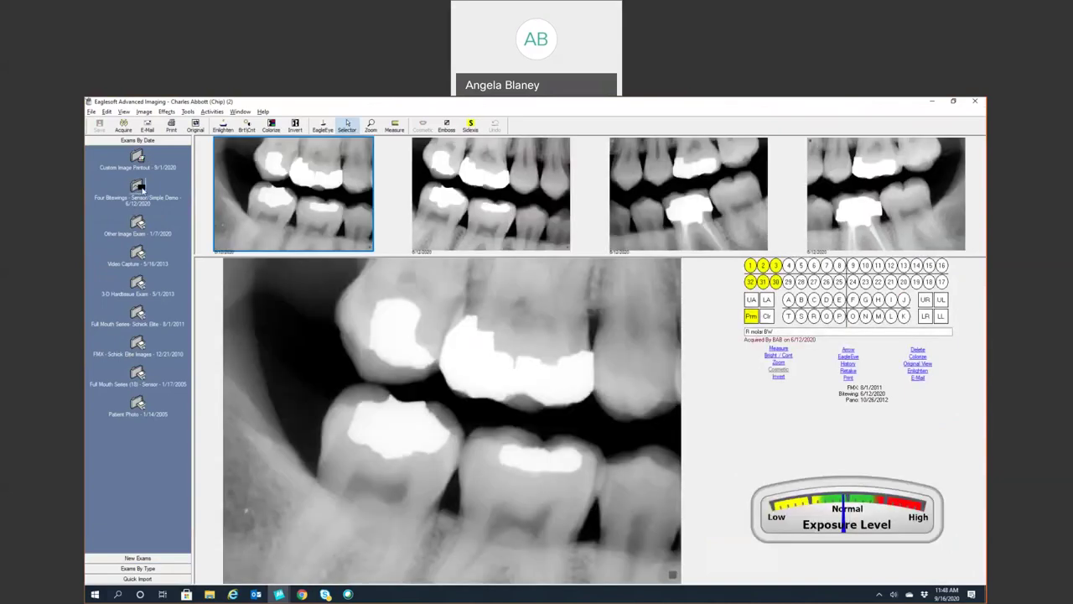
pyautogui.click(975, 102)
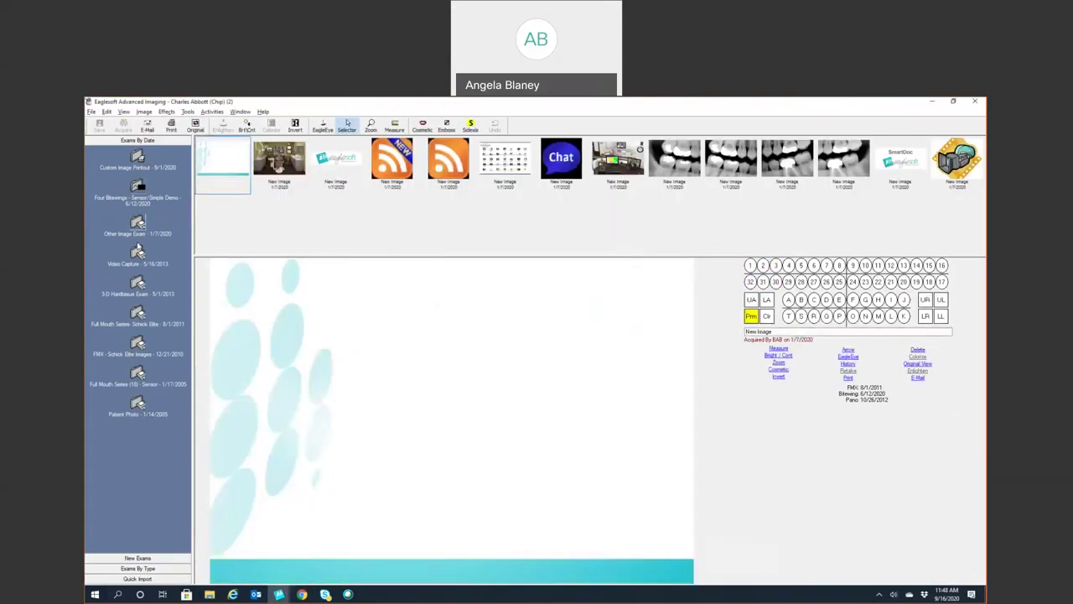
pyautogui.click(138, 250)
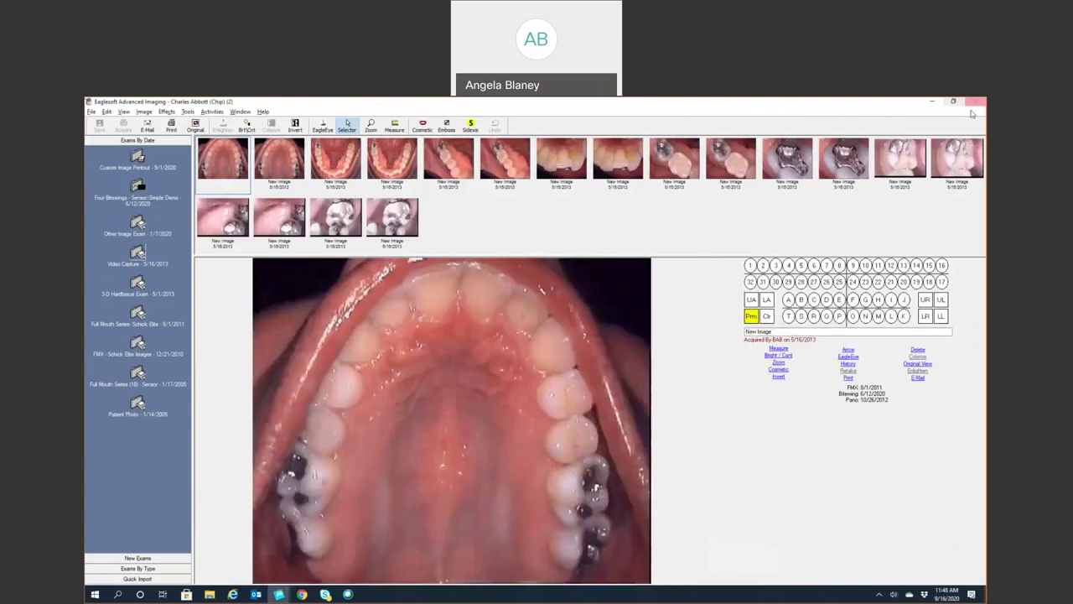
pyautogui.click(970, 103)
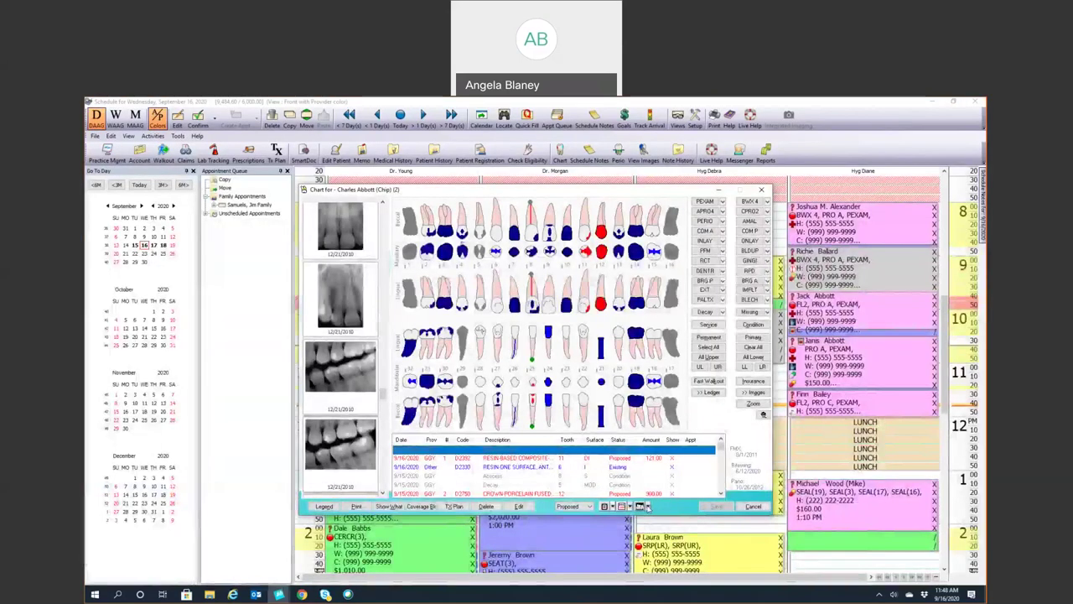
# Edit the patient's preferences to set the recall frequency to 3 months, and save the patient record
pyautogui.click(642, 507)
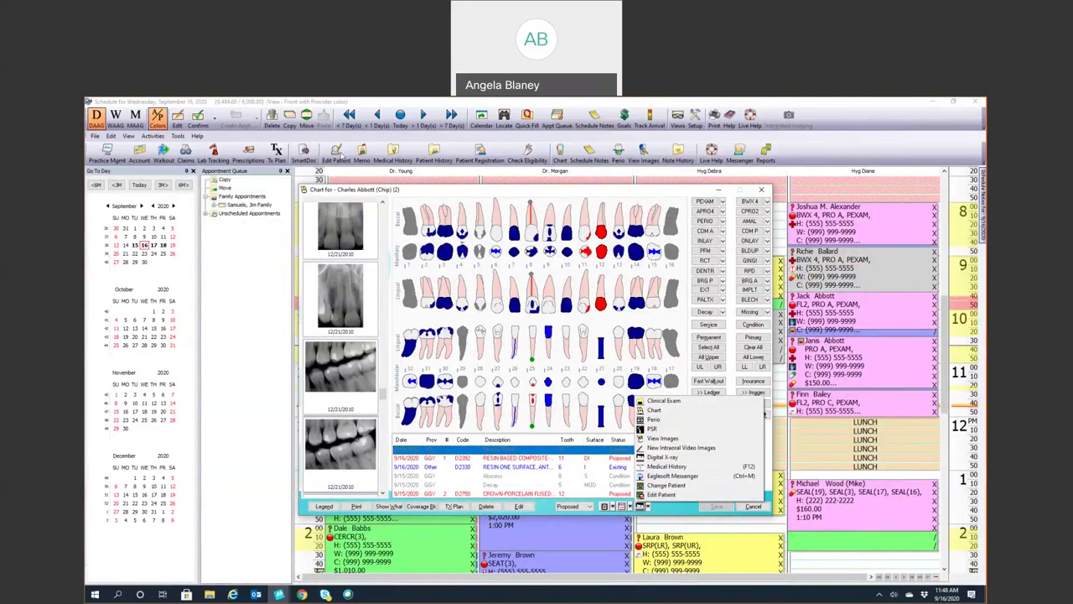
pyautogui.click(336, 154)
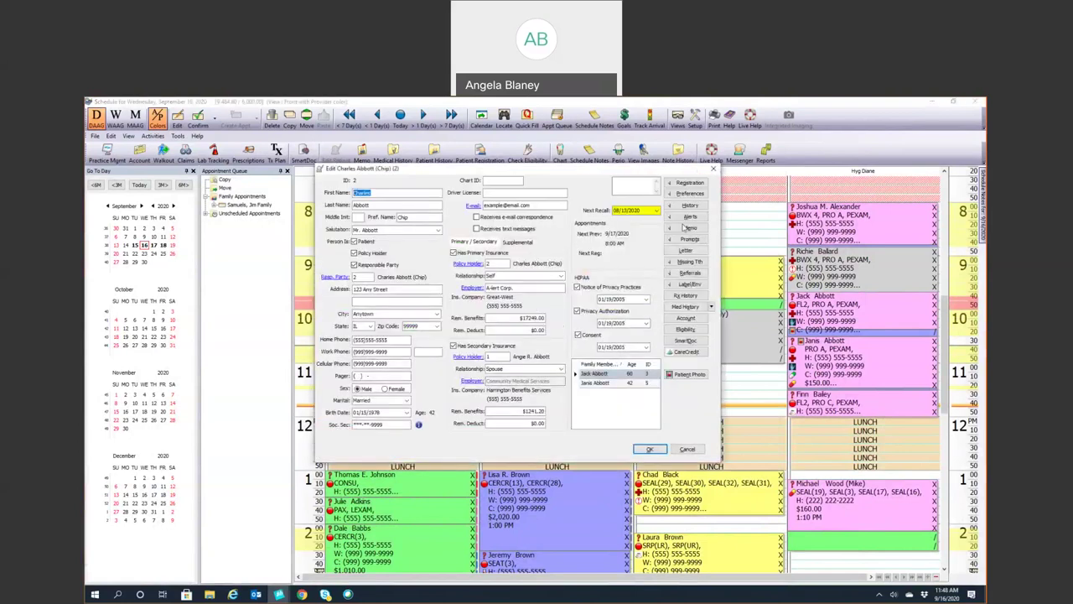
pyautogui.click(689, 195)
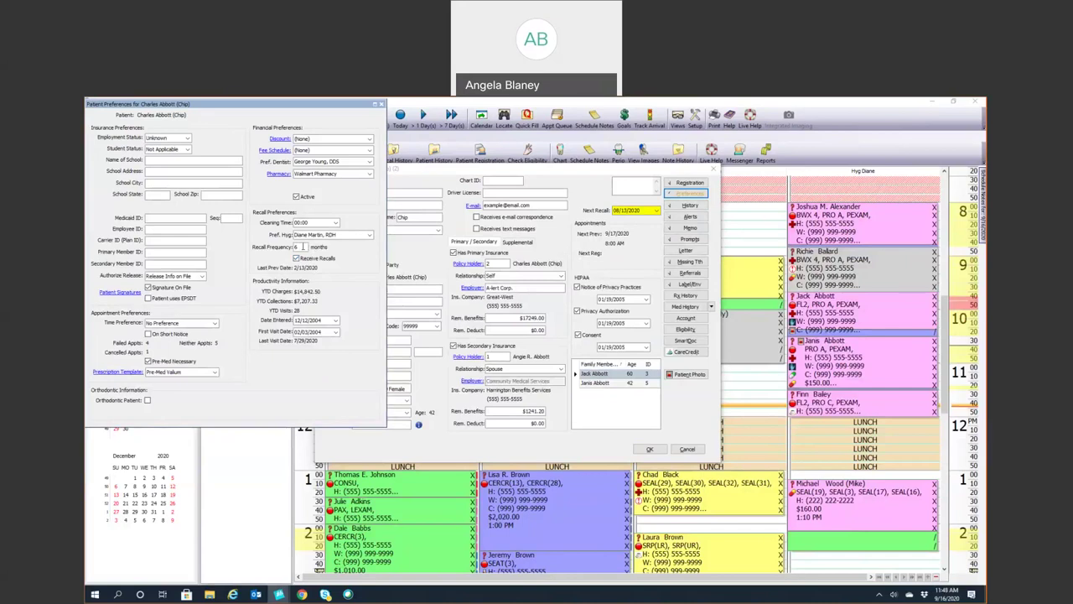
pyautogui.click(305, 248)
pyautogui.doubleClick(305, 246)
pyautogui.write('3')
pyautogui.click(382, 106)
pyautogui.click(646, 450)
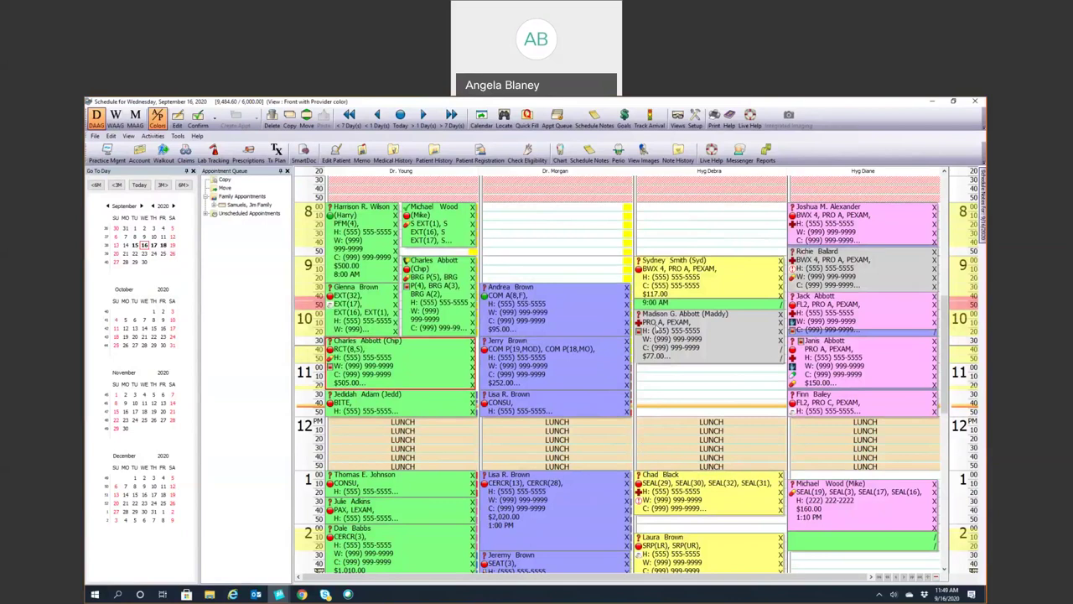
# Open the account walkout for the 9:00 AM Hyg Debra patient and add the planned services D0120, D1110 and D0274
pyautogui.click(663, 277)
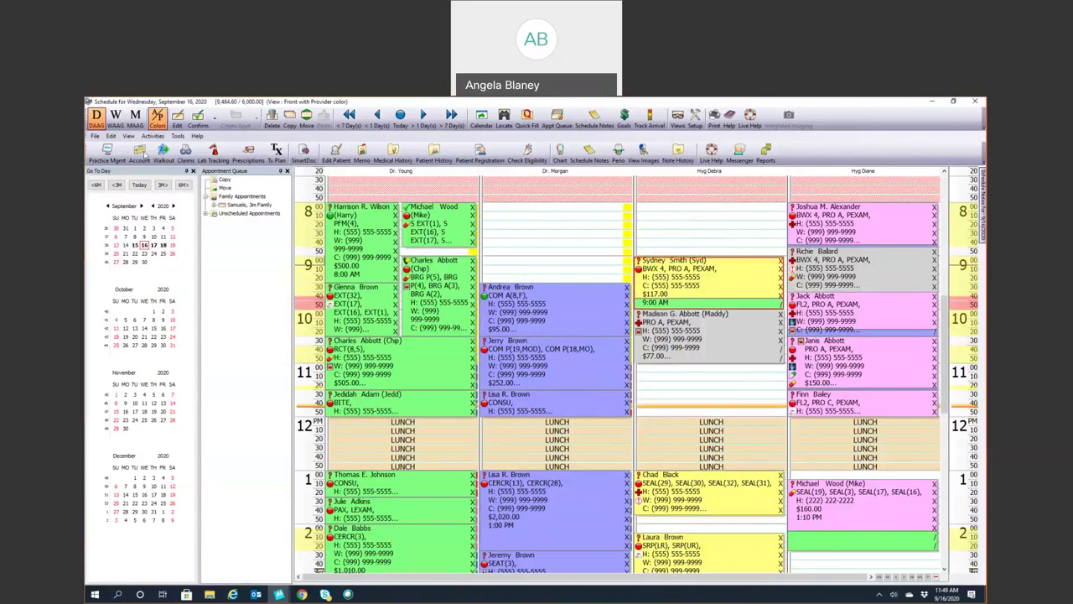
pyautogui.click(139, 154)
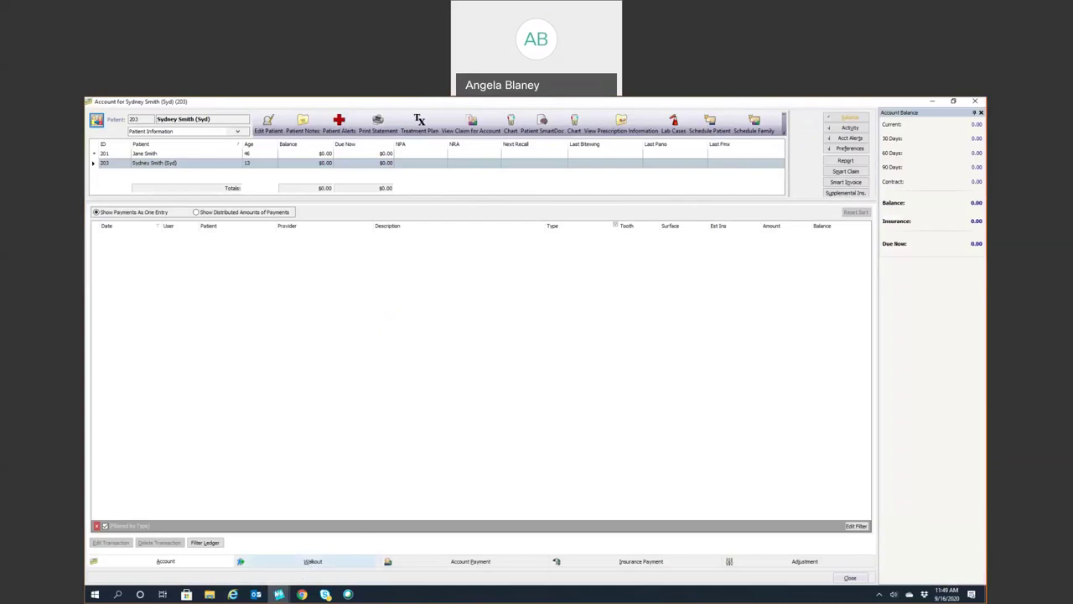
pyautogui.click(318, 563)
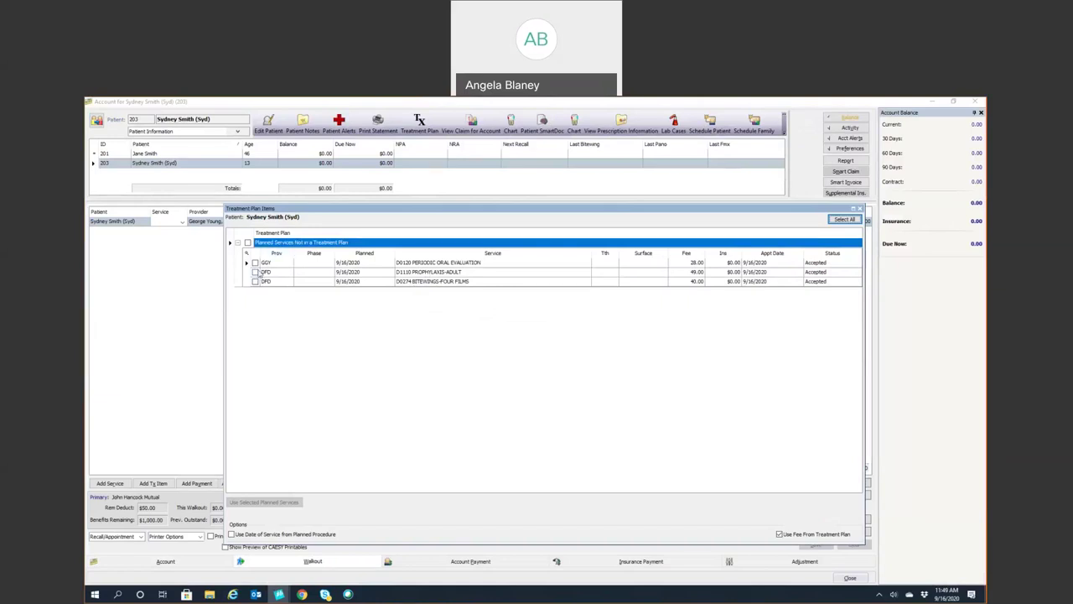
pyautogui.click(255, 262)
pyautogui.click(254, 272)
pyautogui.click(255, 282)
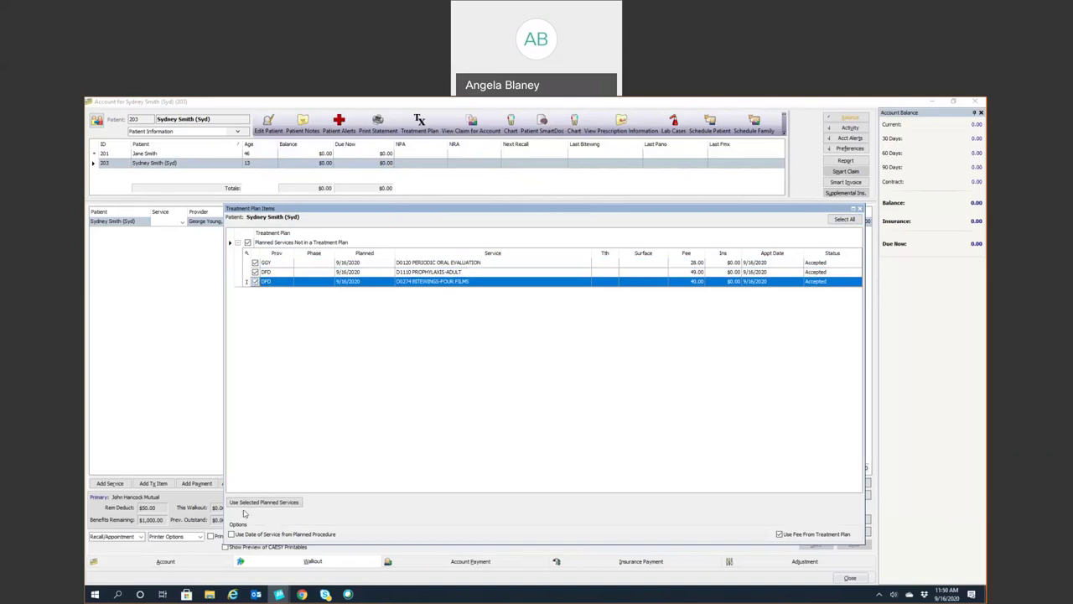
pyautogui.click(246, 503)
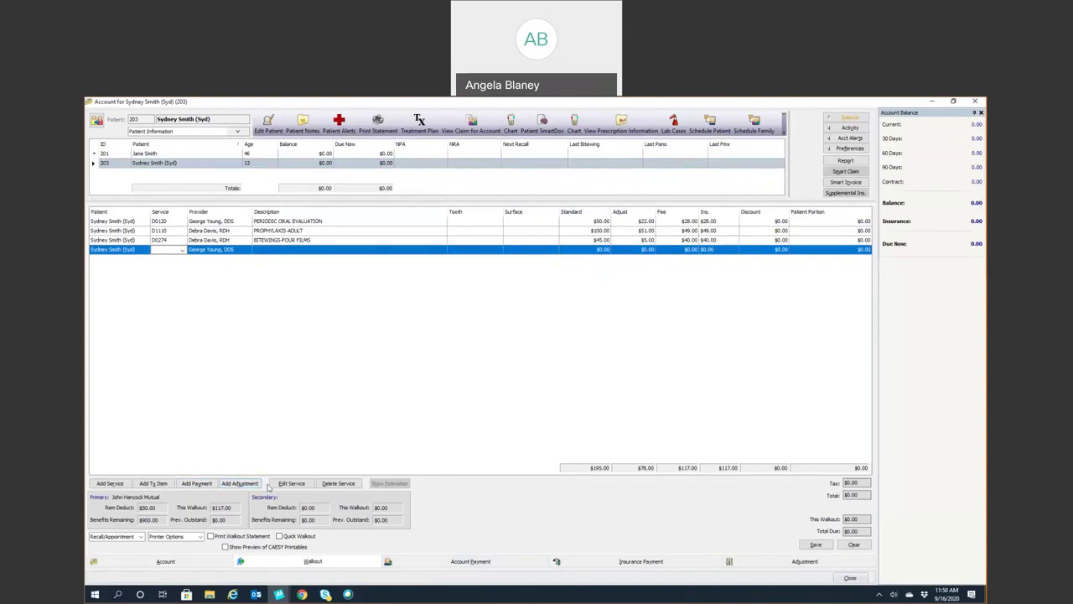
# Examine the fee and estimated primary insurance amounts of the D0274 bitewings service, and leave its edit details without changes
pyautogui.click(296, 241)
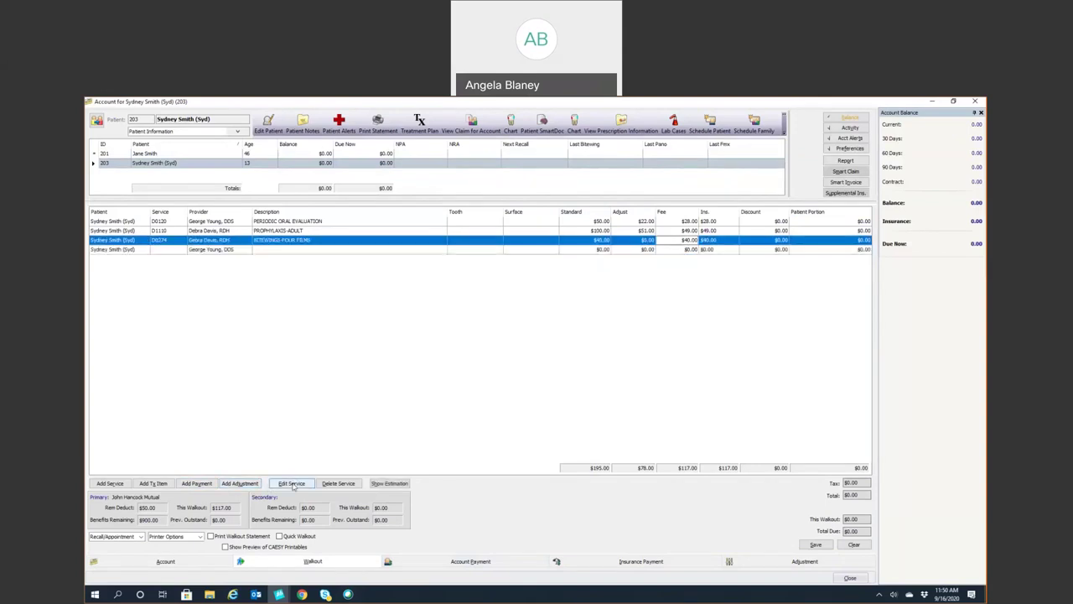
pyautogui.click(292, 484)
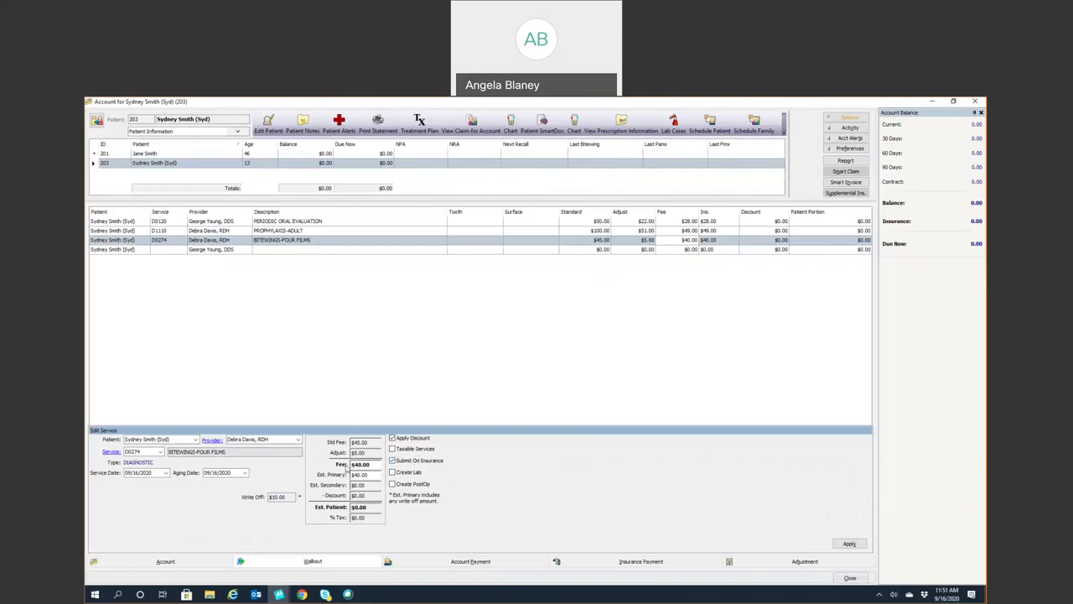
pyautogui.click(371, 463)
pyautogui.click(375, 474)
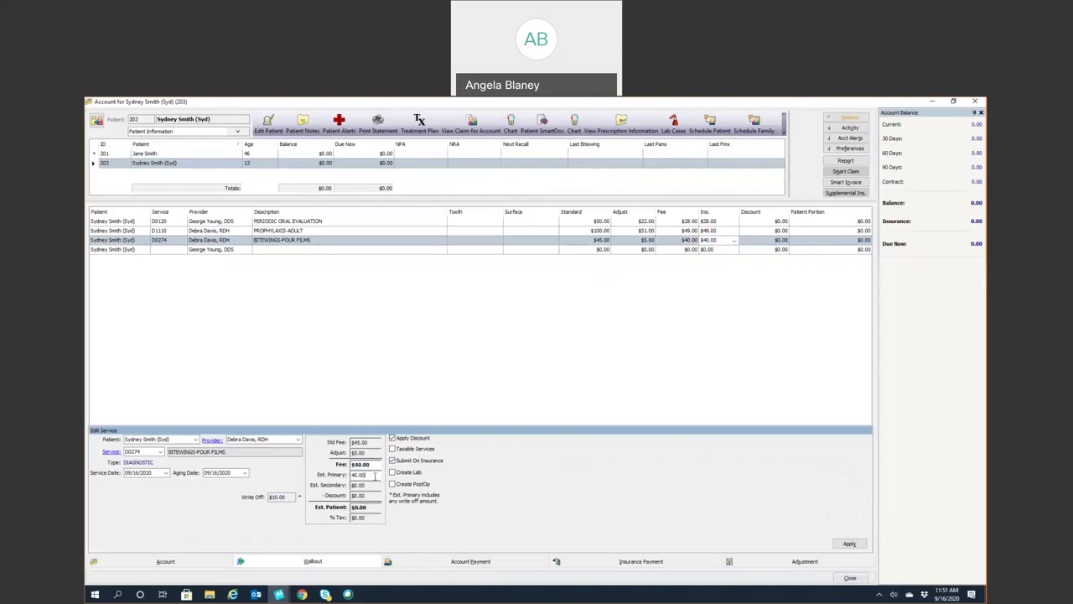
pyautogui.click(388, 425)
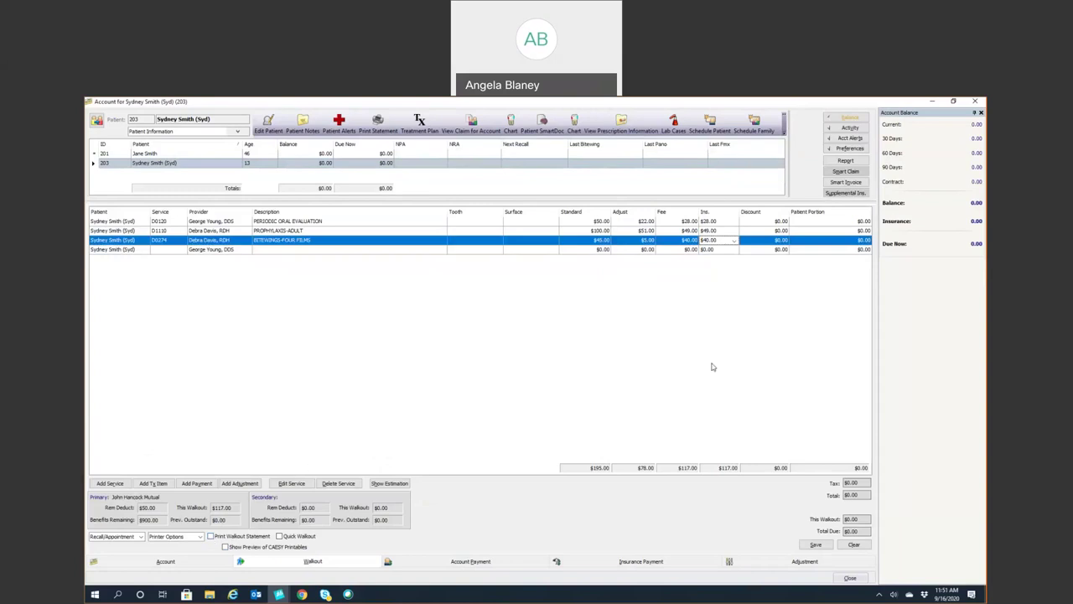
# Process the walkout and insert the Narrative - Crown AutoNote into the claim's remarks for unusual services
pyautogui.click(811, 545)
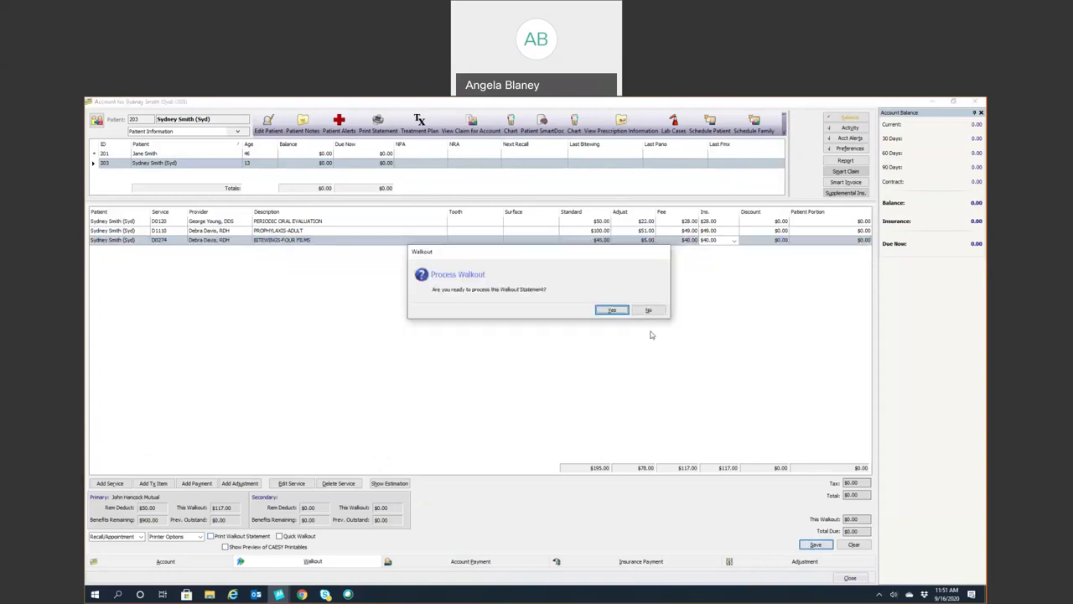
pyautogui.click(605, 312)
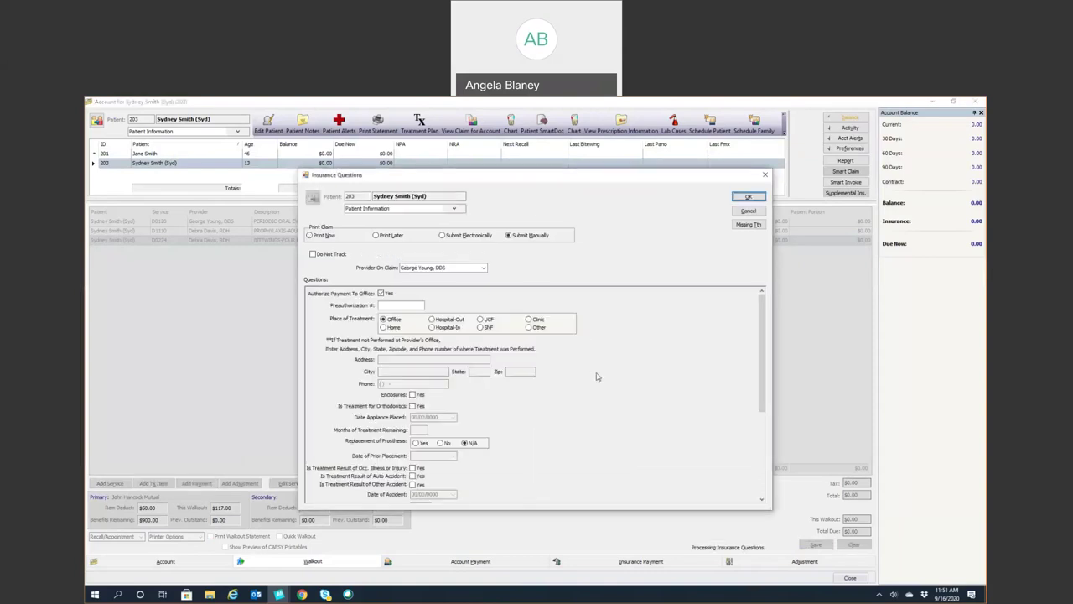
pyautogui.scroll(-3, 612, 371)
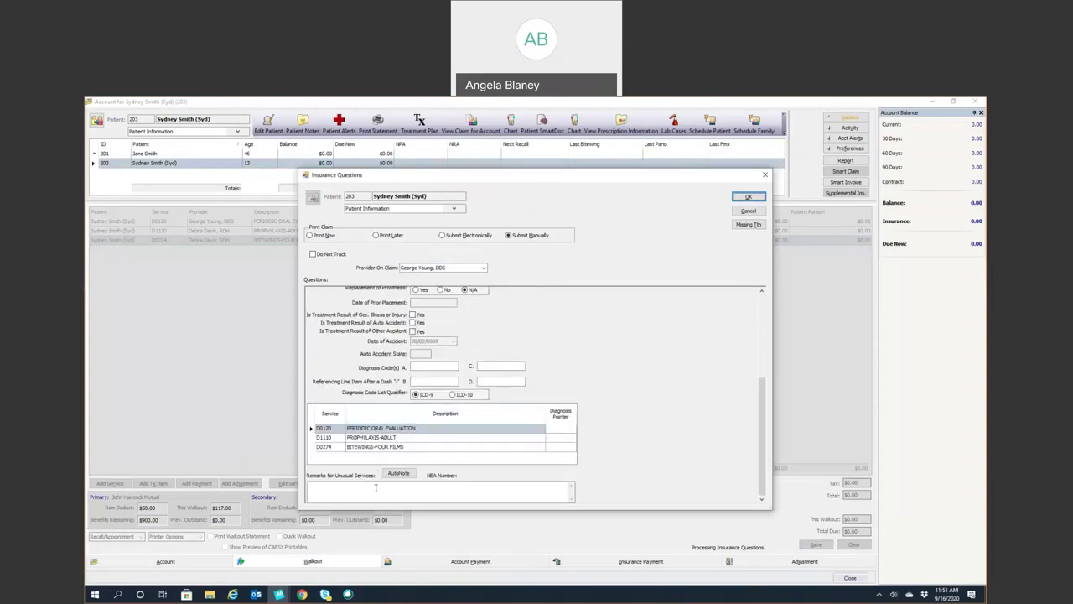
pyautogui.click(329, 489)
pyautogui.click(390, 474)
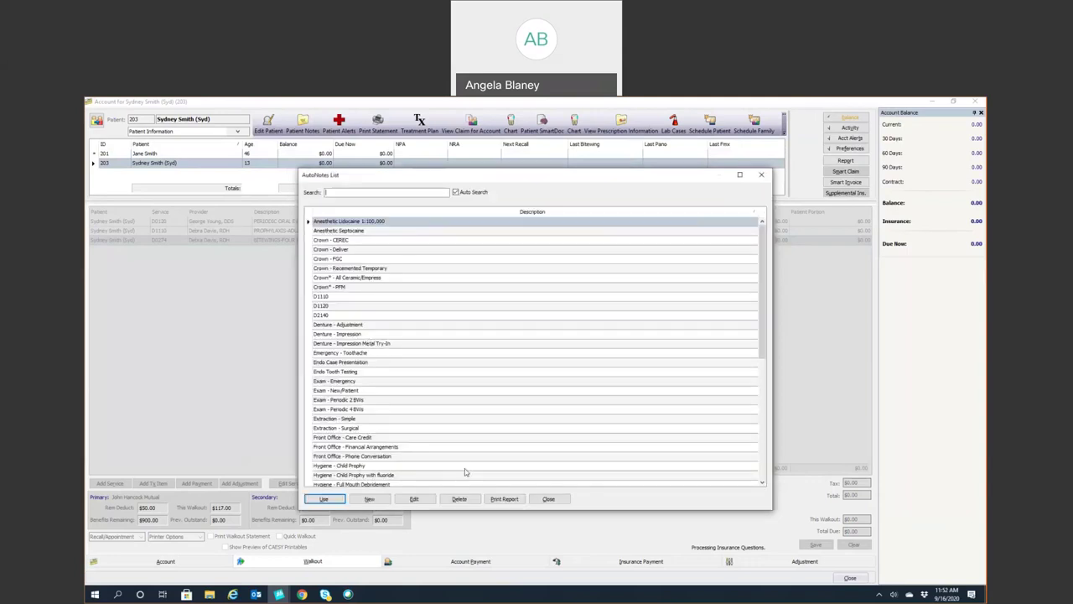
pyautogui.scroll(-5, 465, 472)
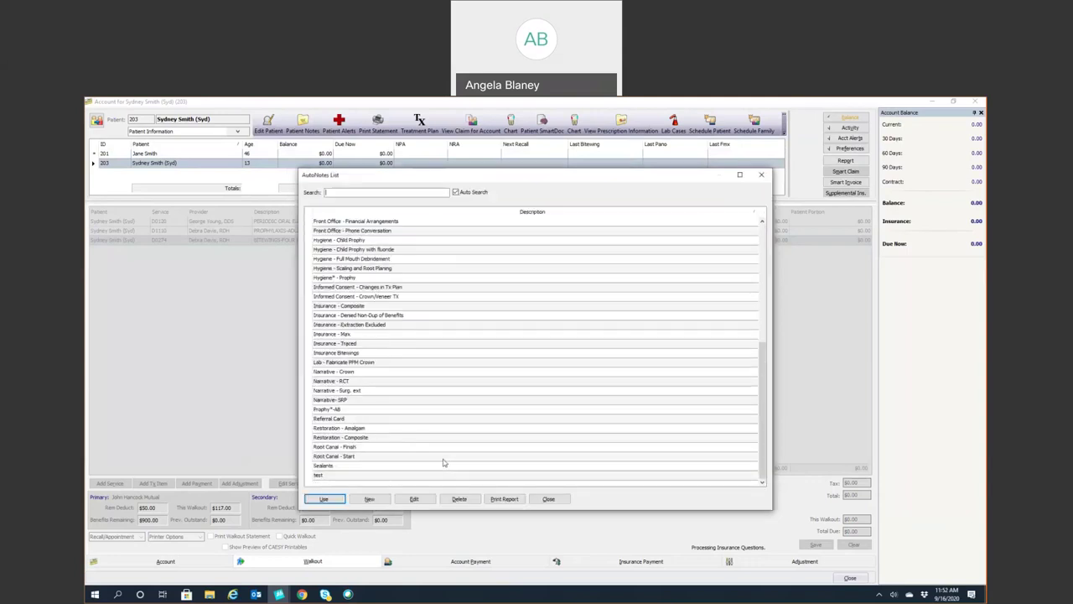
pyautogui.click(340, 372)
pyautogui.click(324, 498)
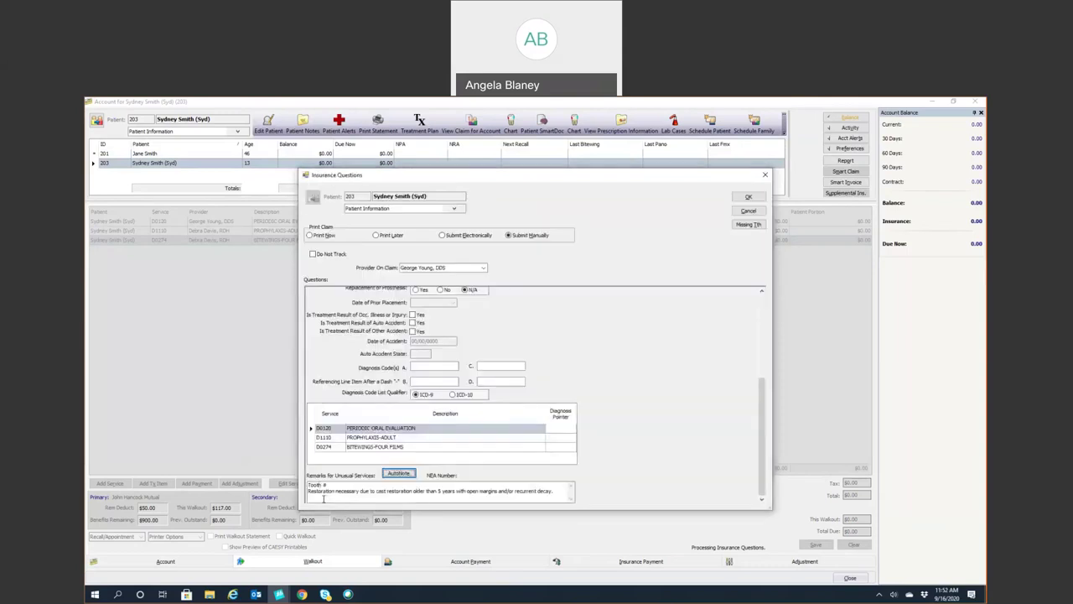
# Review the claim's insurance questions along with the patient's details and insurance information
pyautogui.scroll(2, 586, 401)
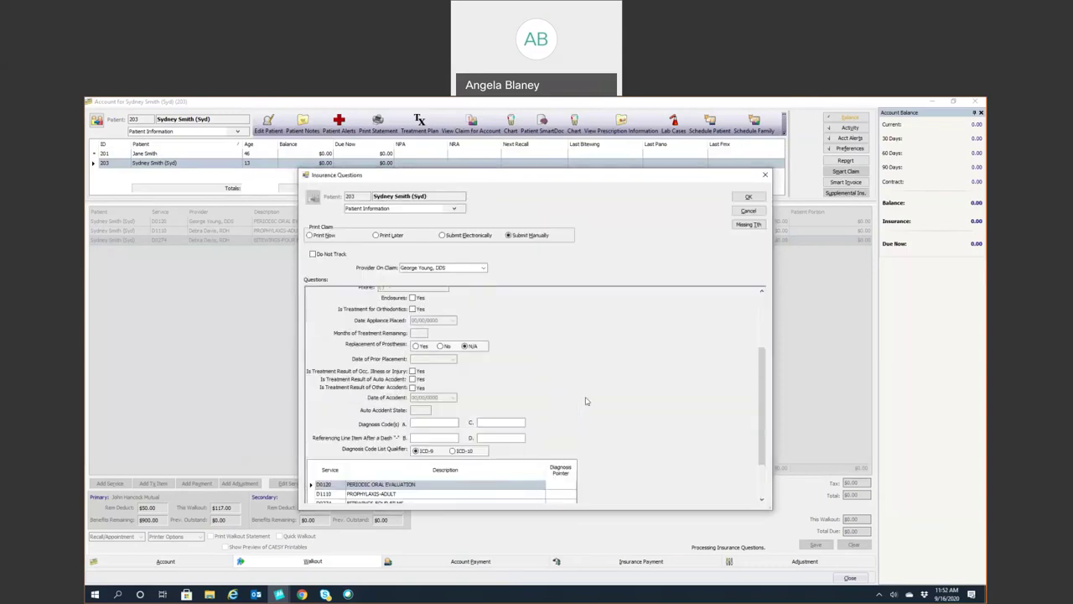
pyautogui.scroll(3, 586, 401)
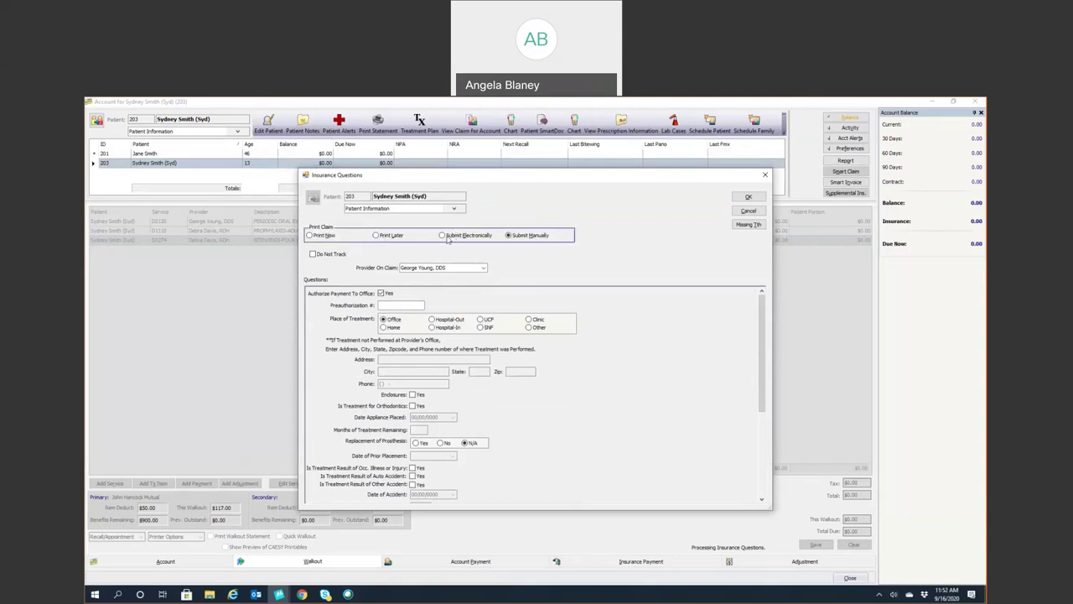
pyautogui.click(455, 208)
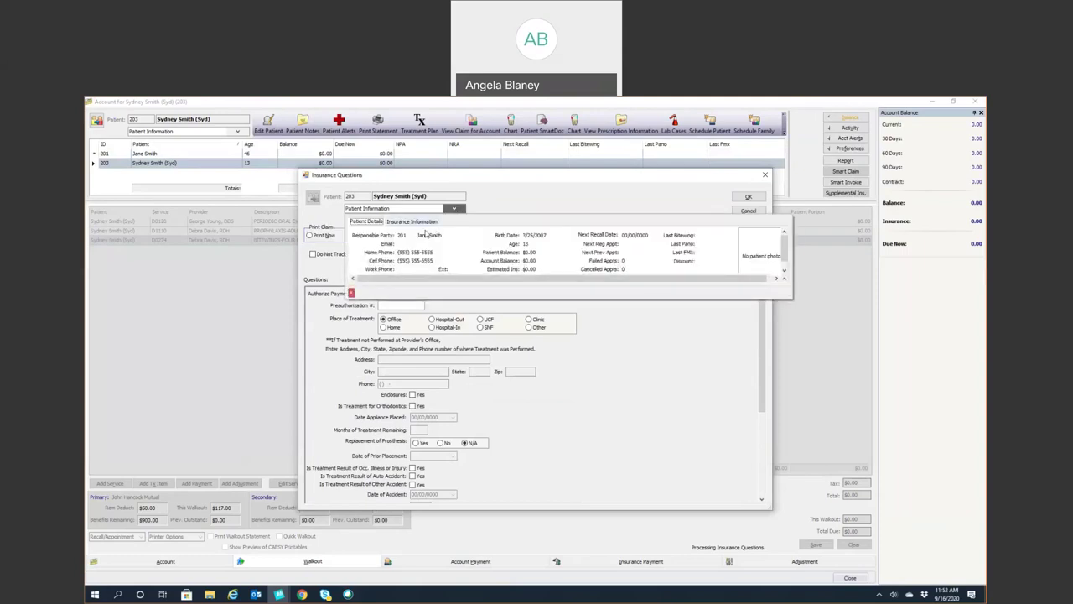
pyautogui.click(424, 223)
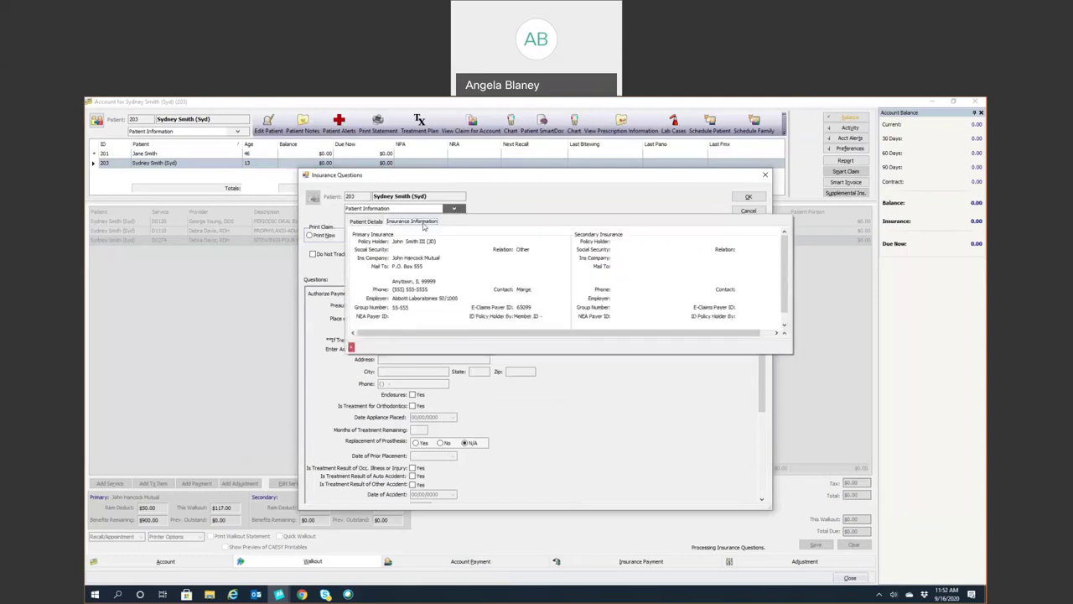
pyautogui.click(366, 221)
pyautogui.click(581, 181)
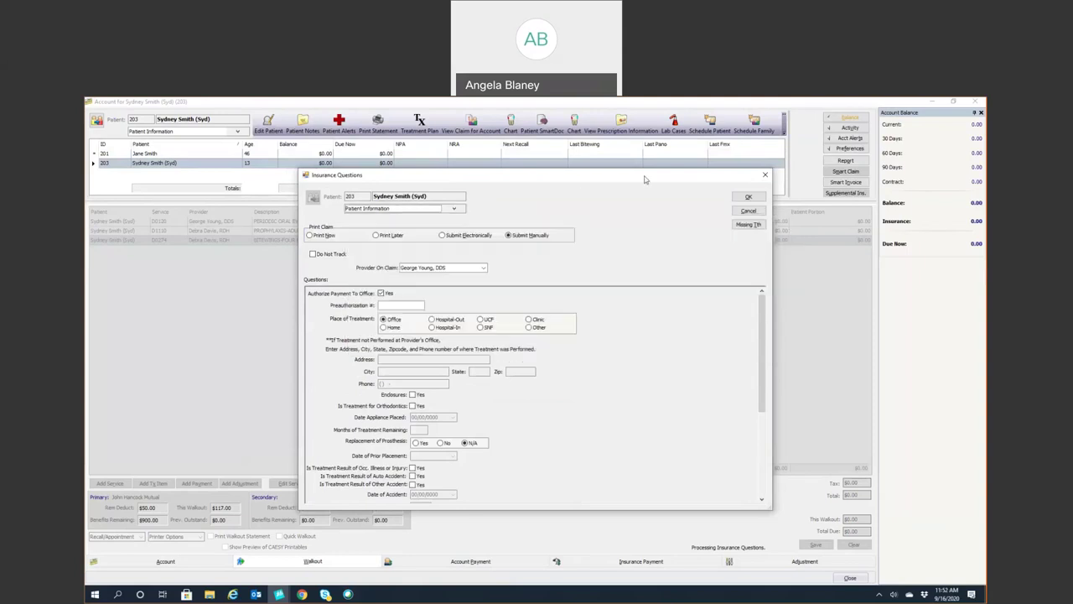
# Accept the insurance questions, close Acrobat Reader with its error messages, and view the patient's account ledger
pyautogui.click(747, 197)
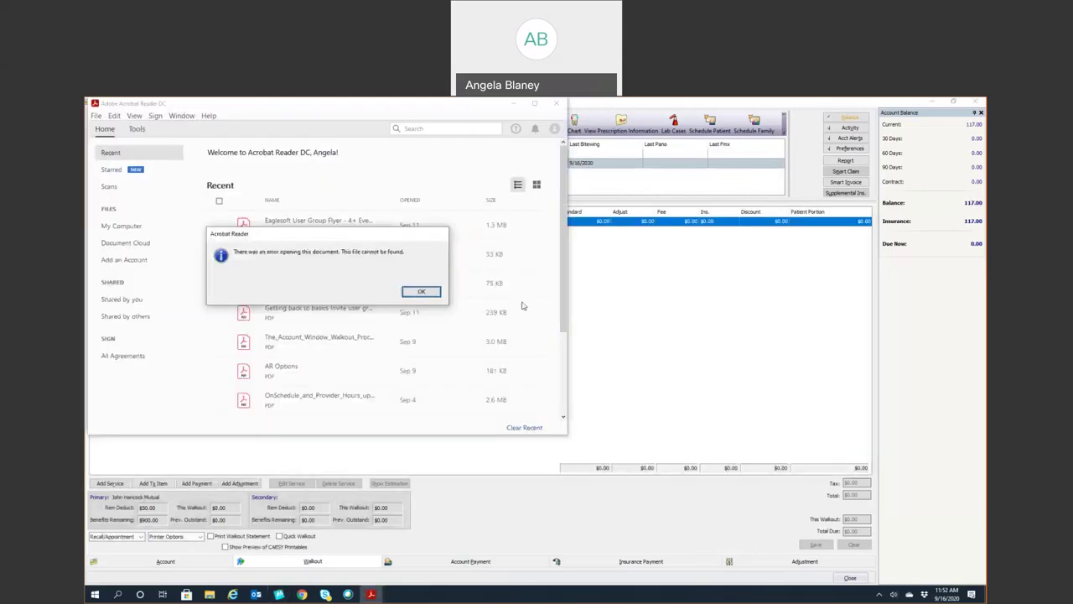
pyautogui.click(421, 291)
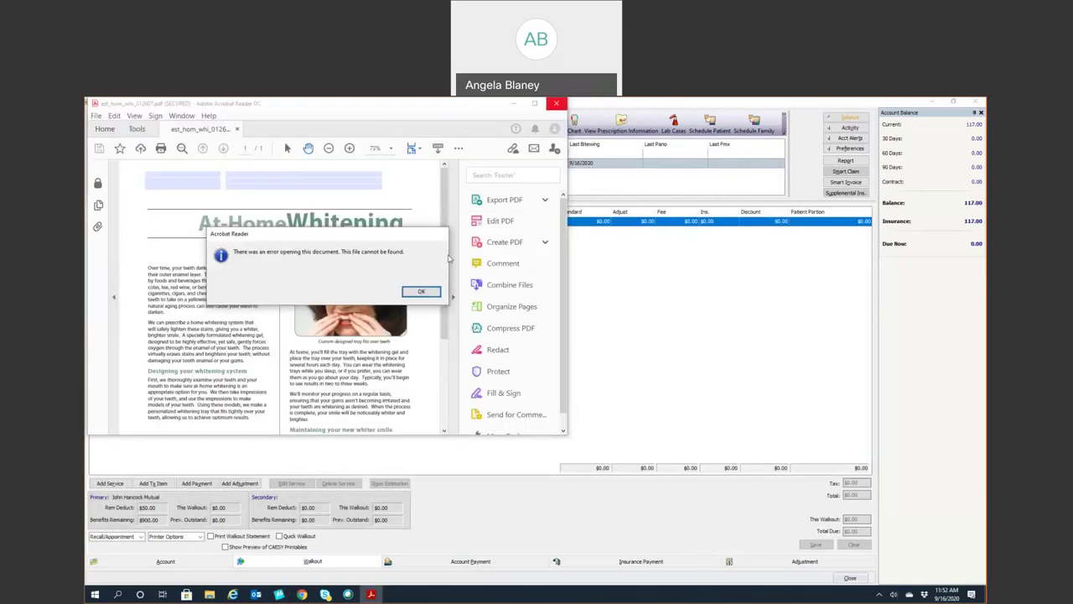
pyautogui.click(422, 290)
pyautogui.click(556, 103)
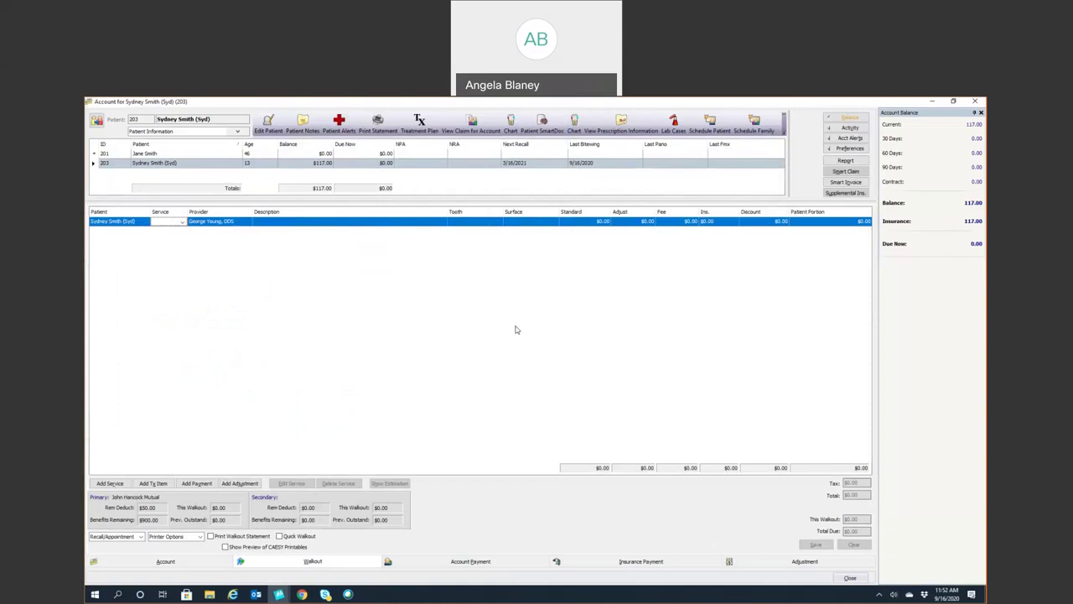
pyautogui.click(165, 561)
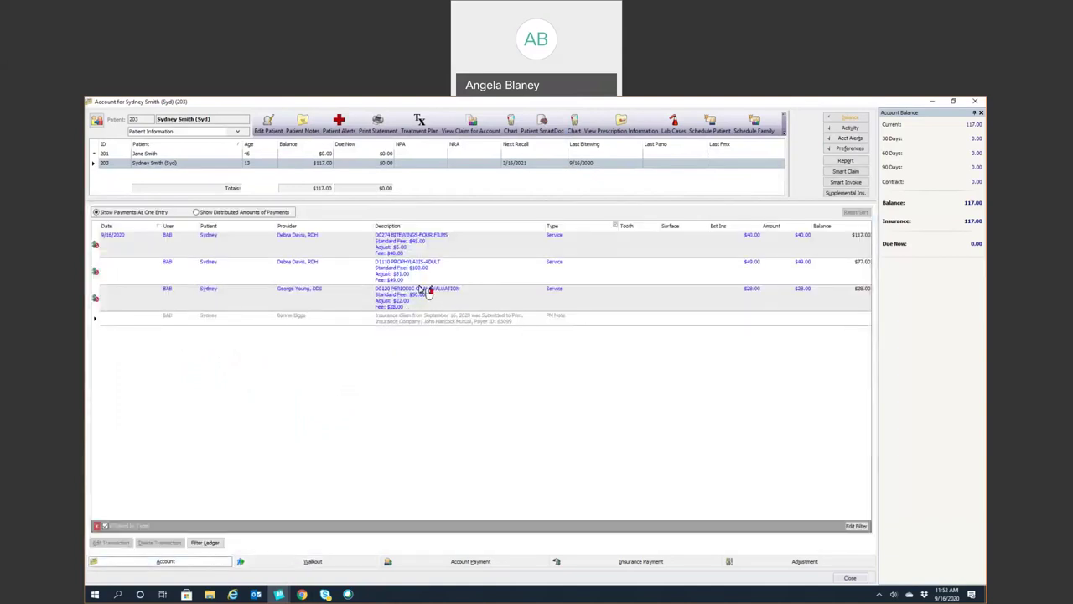
# Look up another patient by last name, open the family account, and decline applying the unassigned credits
pyautogui.click(96, 119)
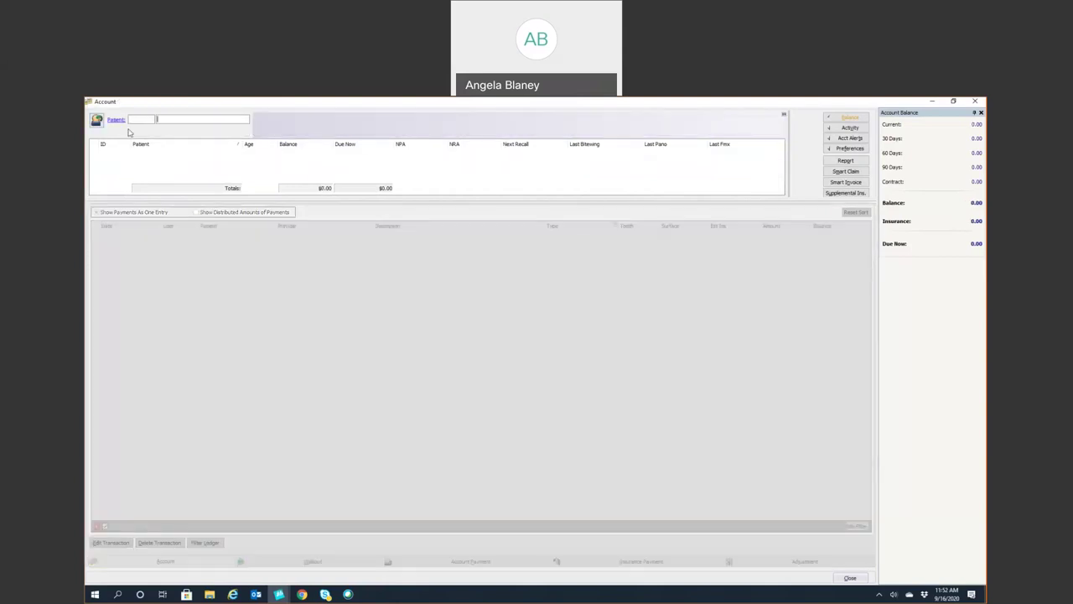
pyautogui.write('abbott')
pyautogui.press('Return')
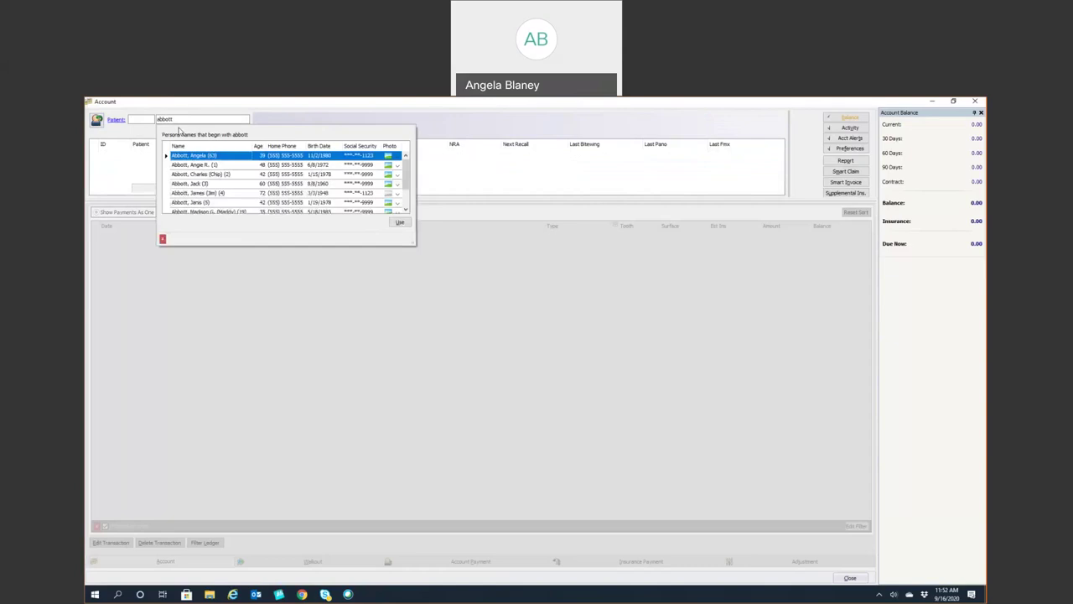
pyautogui.doubleClick(217, 178)
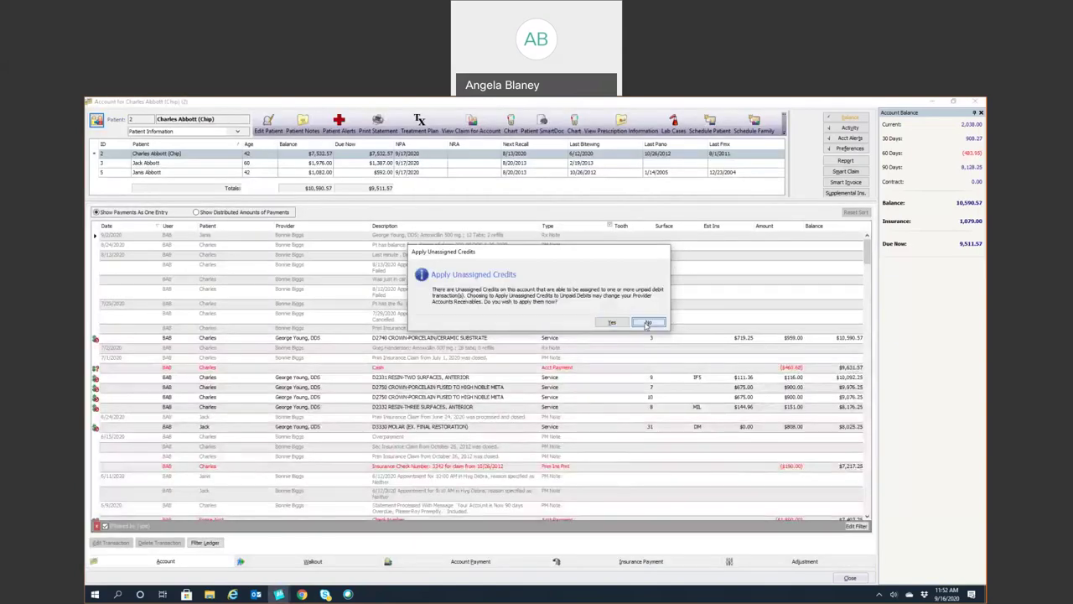
pyautogui.click(646, 324)
# Look through the family ledger, select the third family member, and filter the ledger to Patient Items Only
pyautogui.scroll(-10, 593, 341)
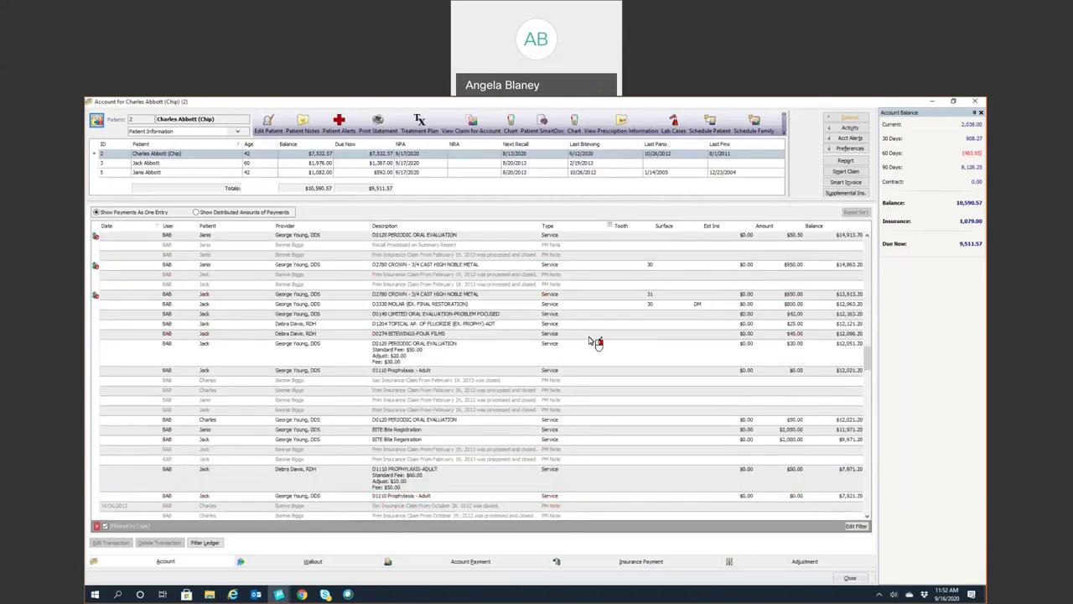
pyautogui.scroll(5, 594, 341)
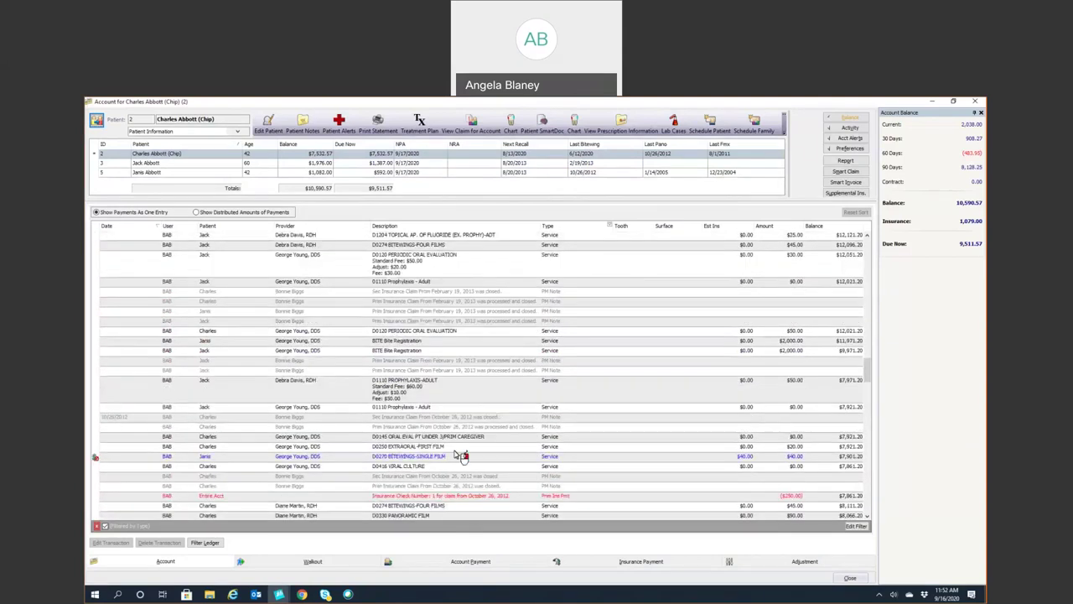
pyautogui.scroll(5, 472, 372)
pyautogui.scroll(5, 472, 373)
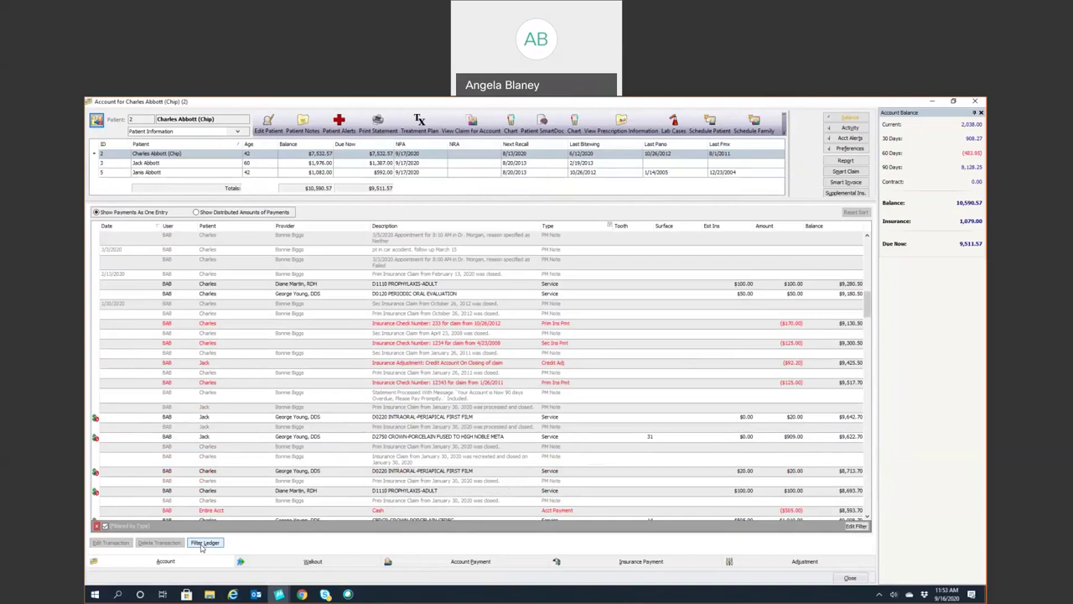
pyautogui.click(166, 174)
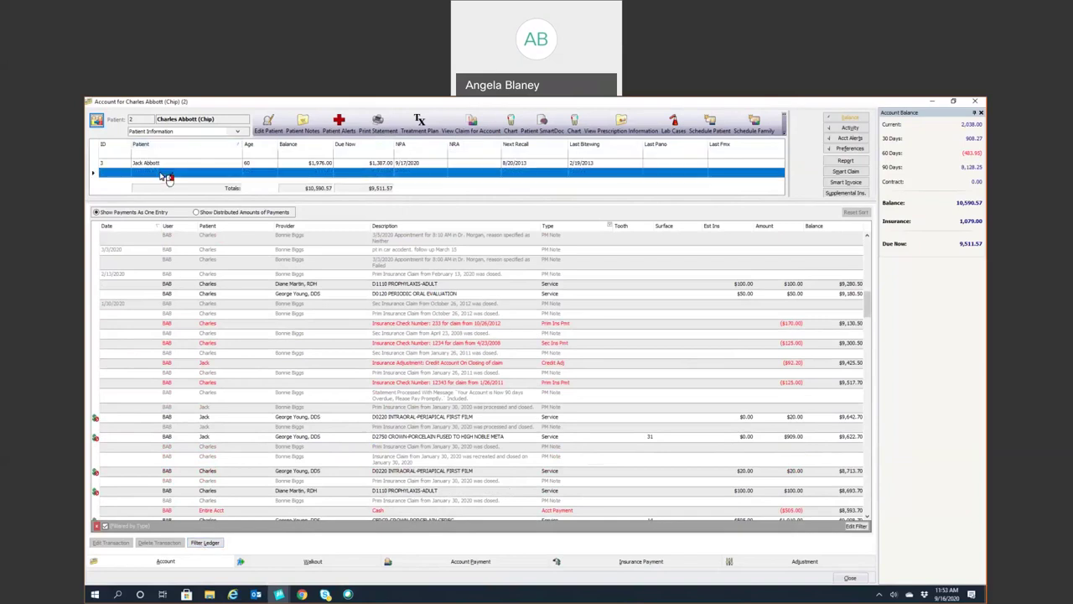
pyautogui.click(206, 542)
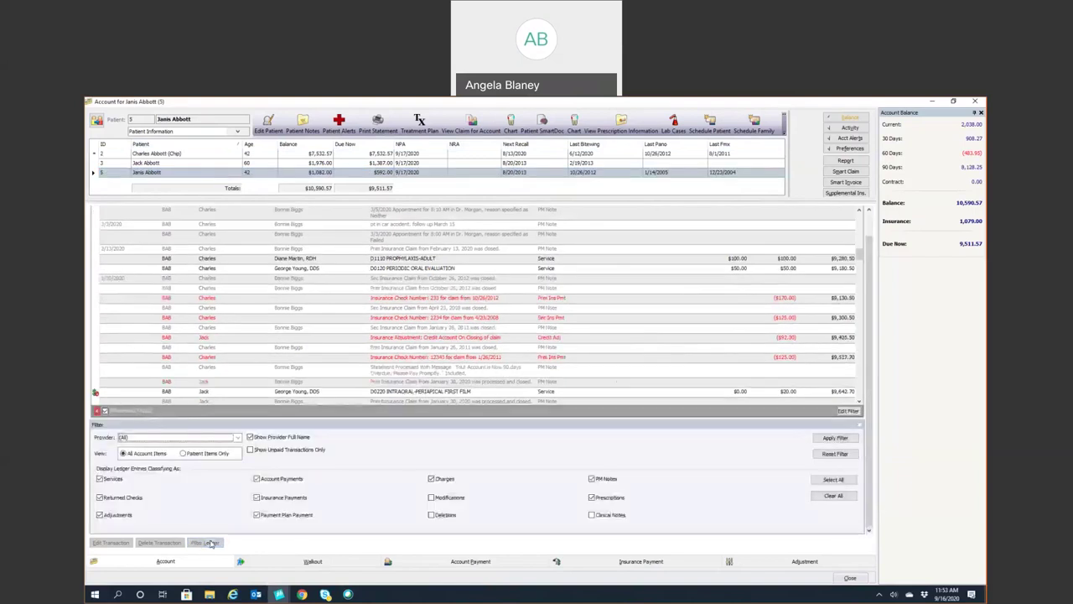
pyautogui.click(184, 453)
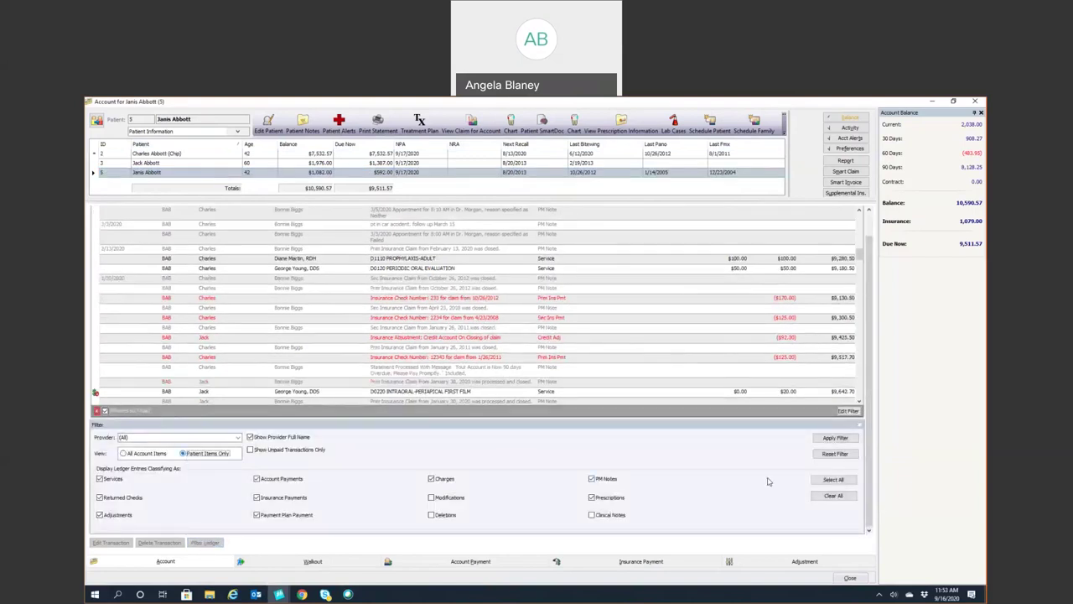
pyautogui.click(835, 438)
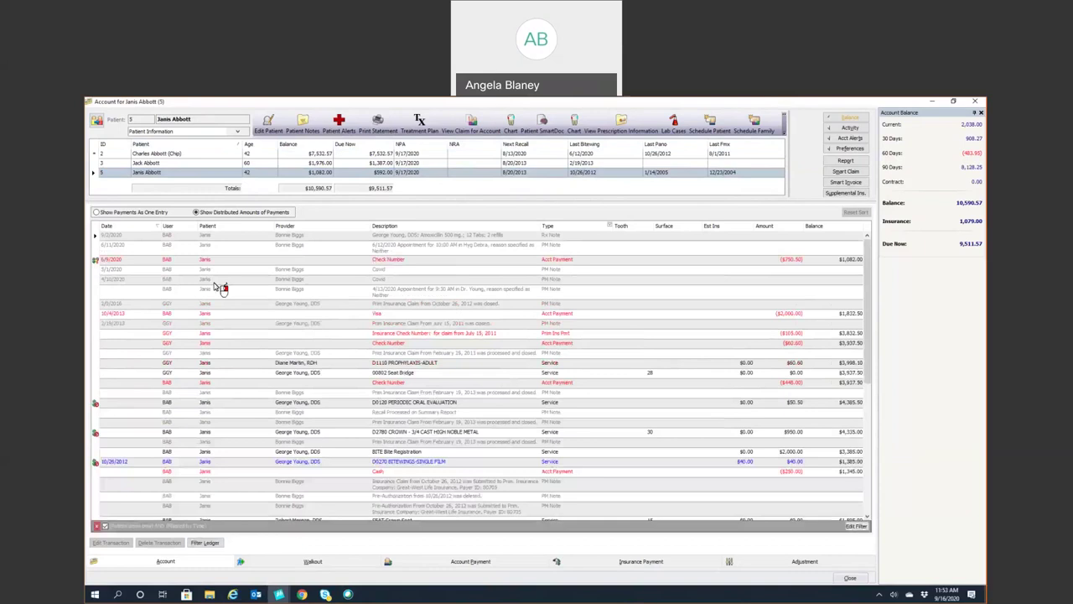
# Look through the selected patient's transactions and return the ledger to all account items
pyautogui.scroll(-3, 302, 325)
pyautogui.scroll(3, 301, 325)
pyautogui.click(96, 214)
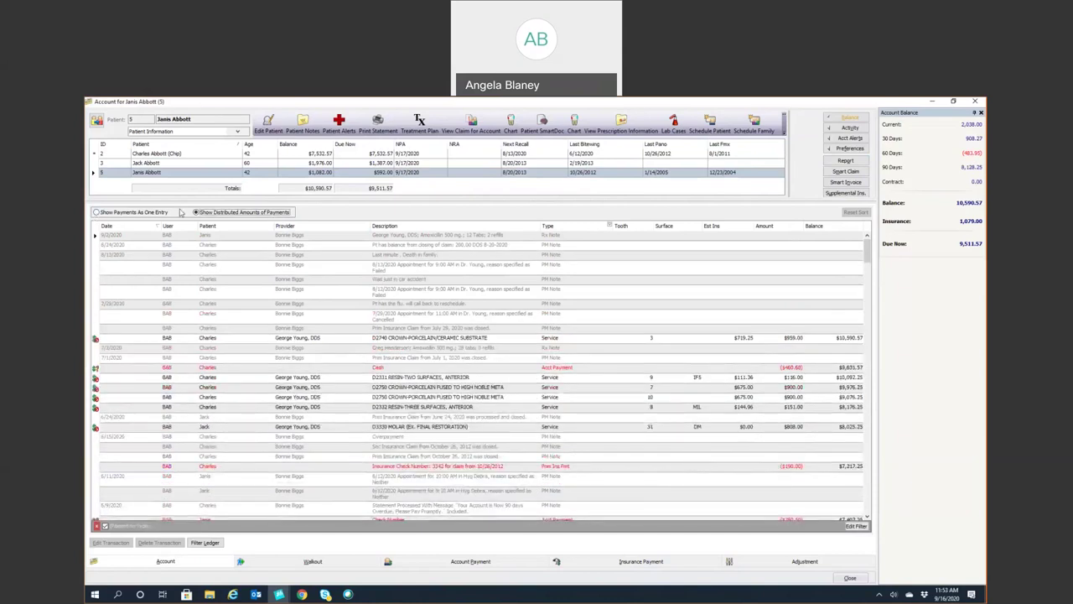
# Compare the family ledger with payments shown as one entry and as distributed amounts
pyautogui.click(96, 213)
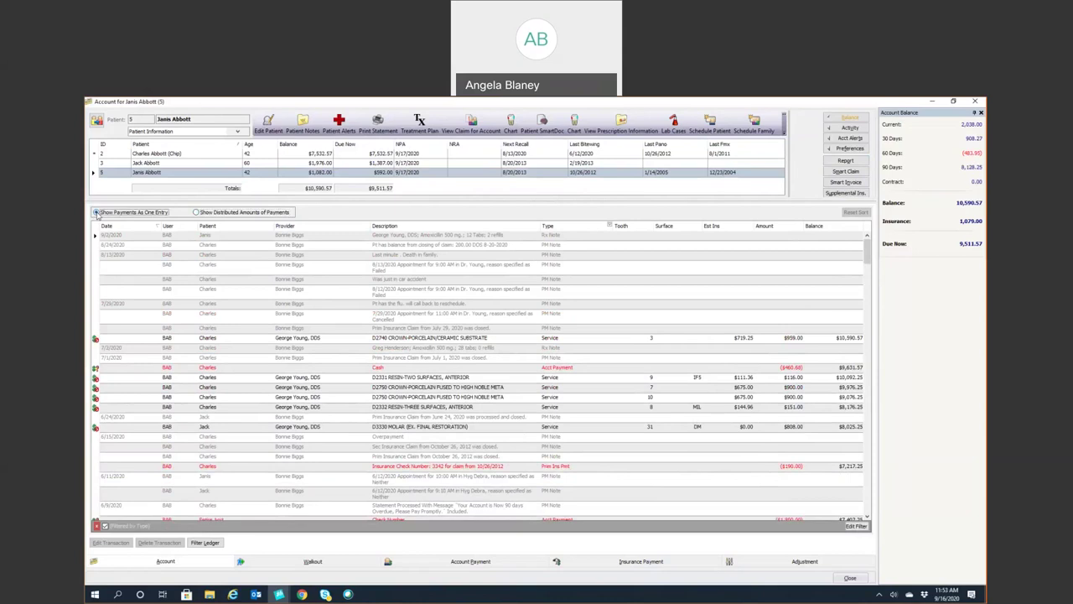
pyautogui.click(199, 213)
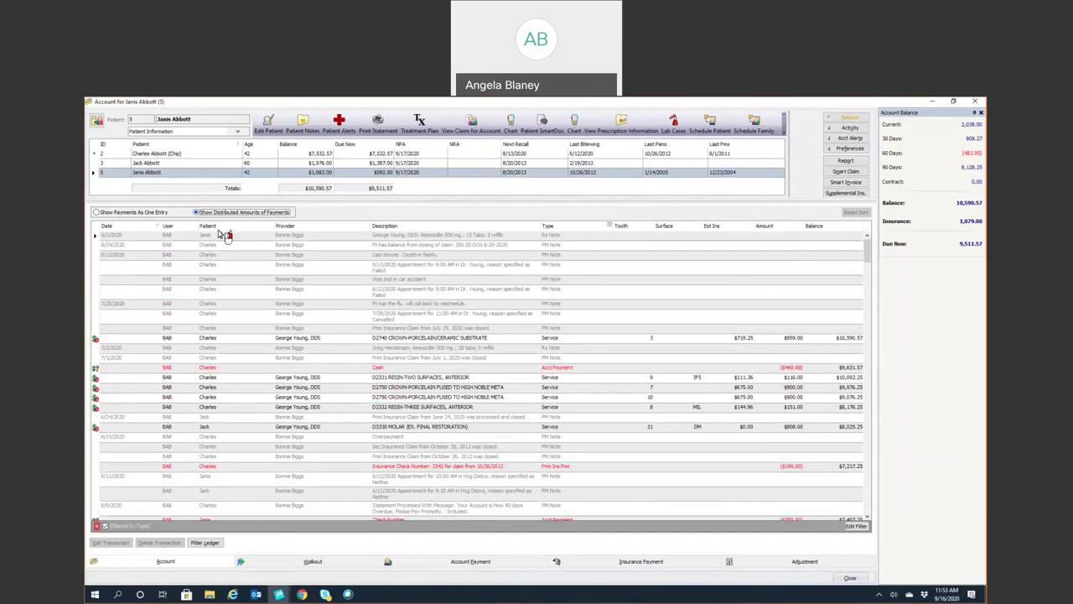
pyautogui.click(97, 212)
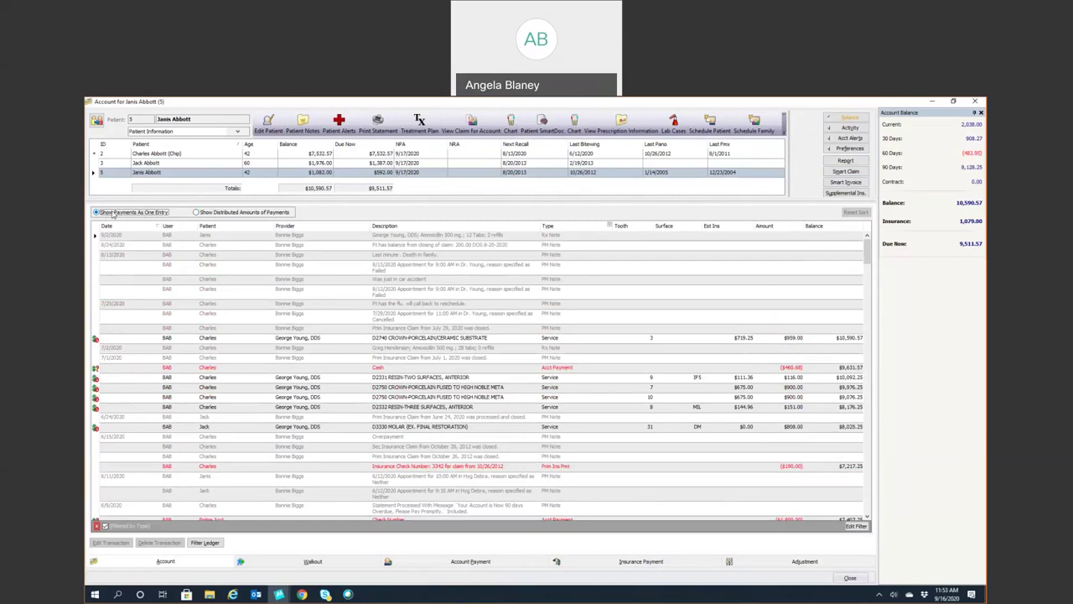
pyautogui.click(195, 213)
# Reapply the ledger filter for all account items and show payments as one entry
pyautogui.click(206, 542)
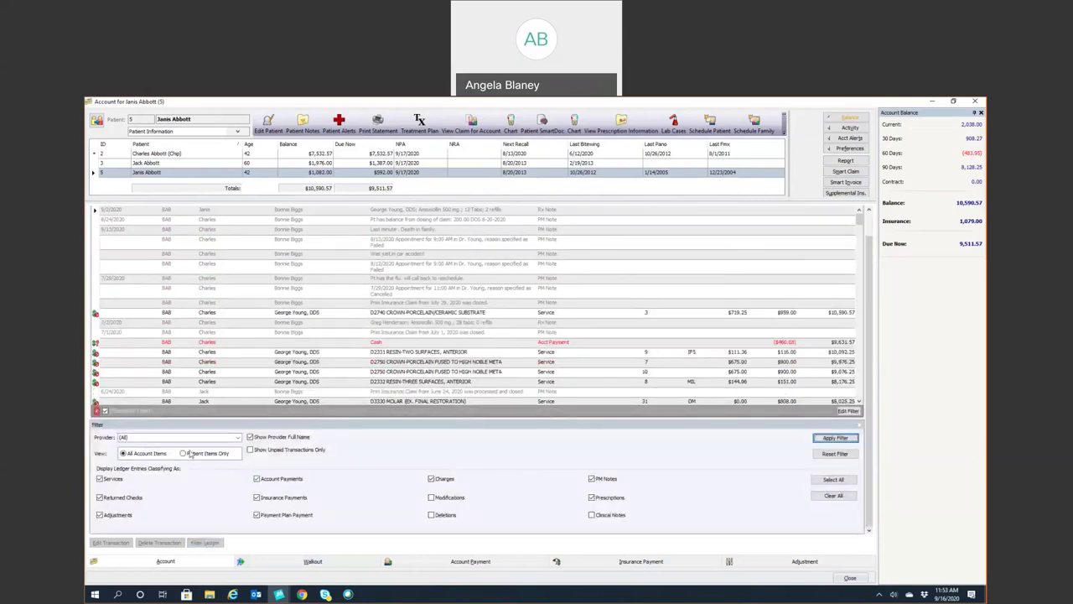
pyautogui.click(834, 439)
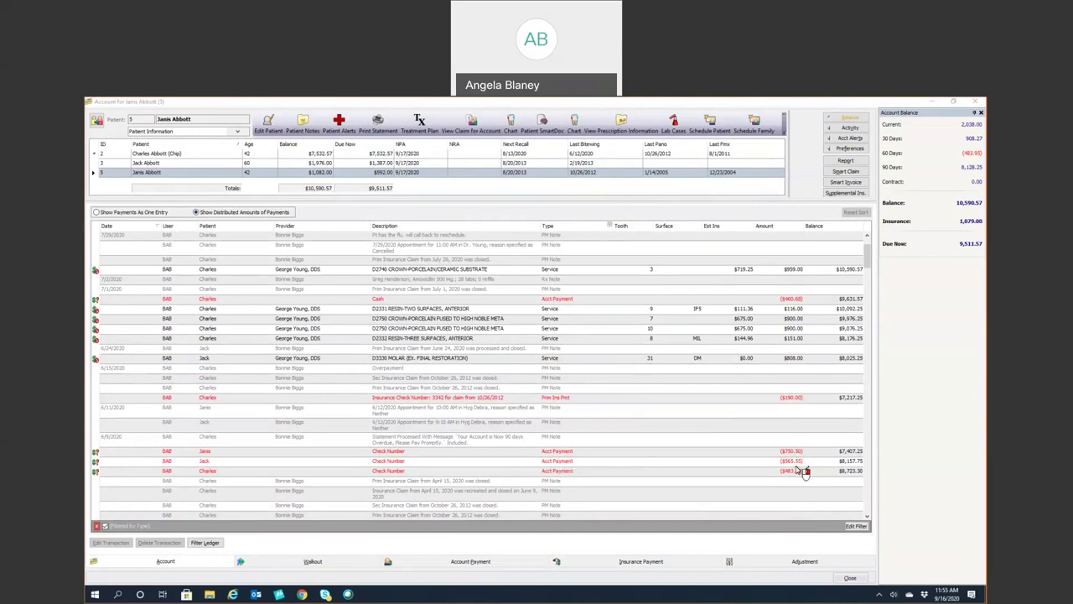
pyautogui.click(98, 212)
pyautogui.scroll(-1, 505, 435)
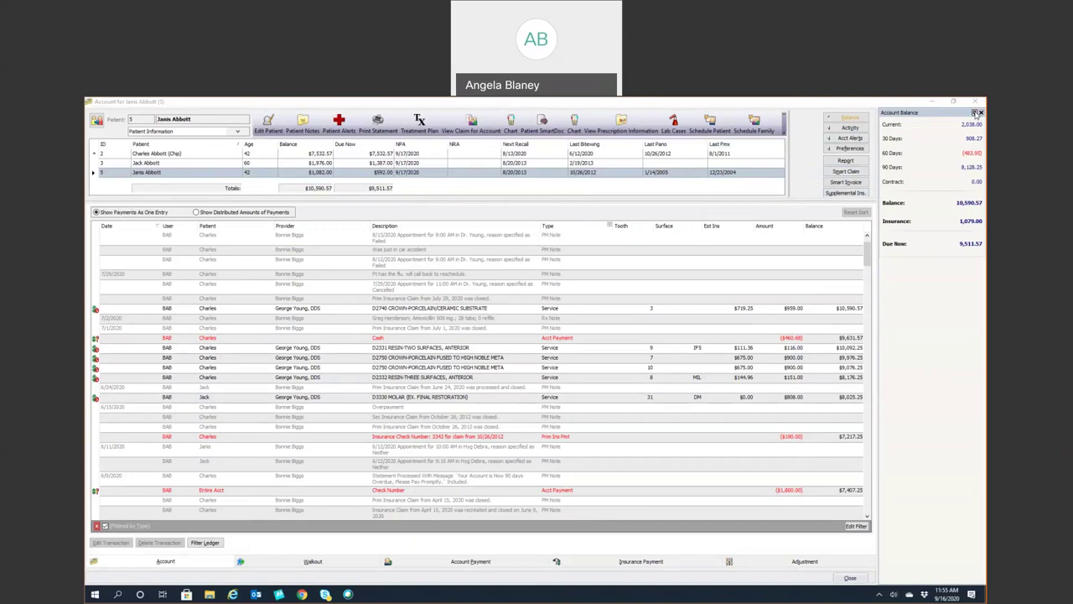
# Close and reopen the account balance pane, show the activity pane, and try docking the balance below the ledger and back beside it
pyautogui.click(851, 119)
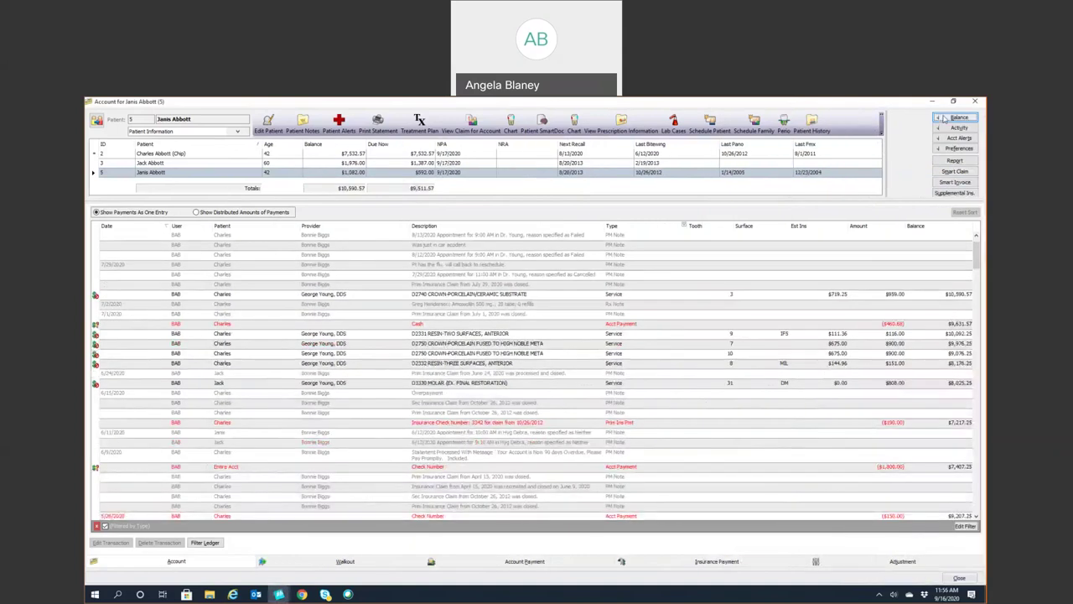
pyautogui.click(944, 118)
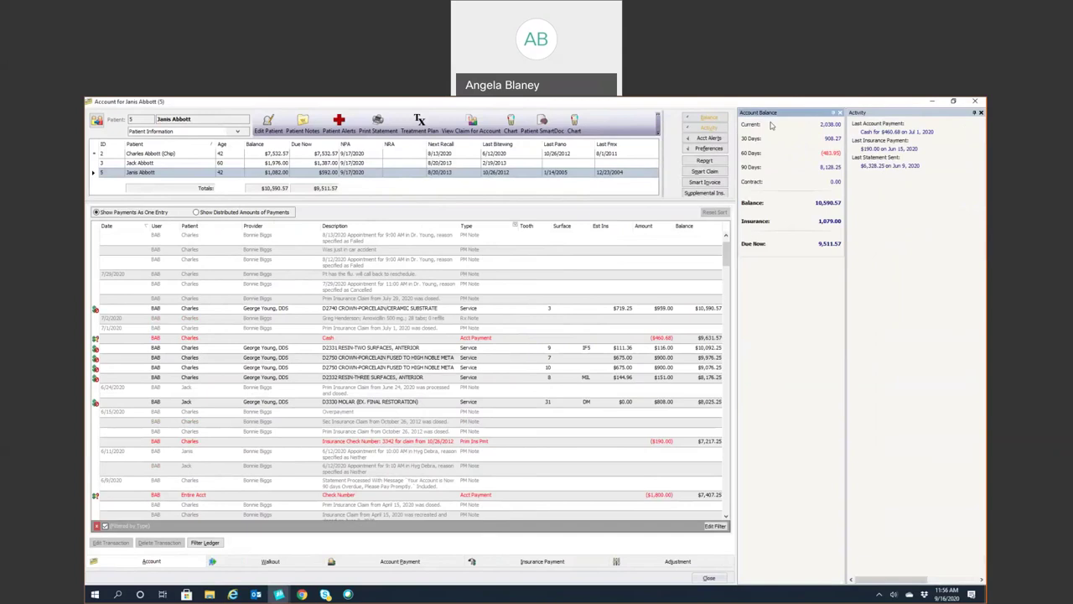
pyautogui.moveTo(901, 112)
pyautogui.mouseDown()
pyautogui.moveTo(686, 109)
pyautogui.moveTo(595, 189)
pyautogui.moveTo(521, 316)
pyautogui.moveTo(482, 337)
pyautogui.moveTo(468, 304)
pyautogui.moveTo(475, 362)
pyautogui.moveTo(452, 348)
pyautogui.moveTo(464, 360)
pyautogui.mouseUp()
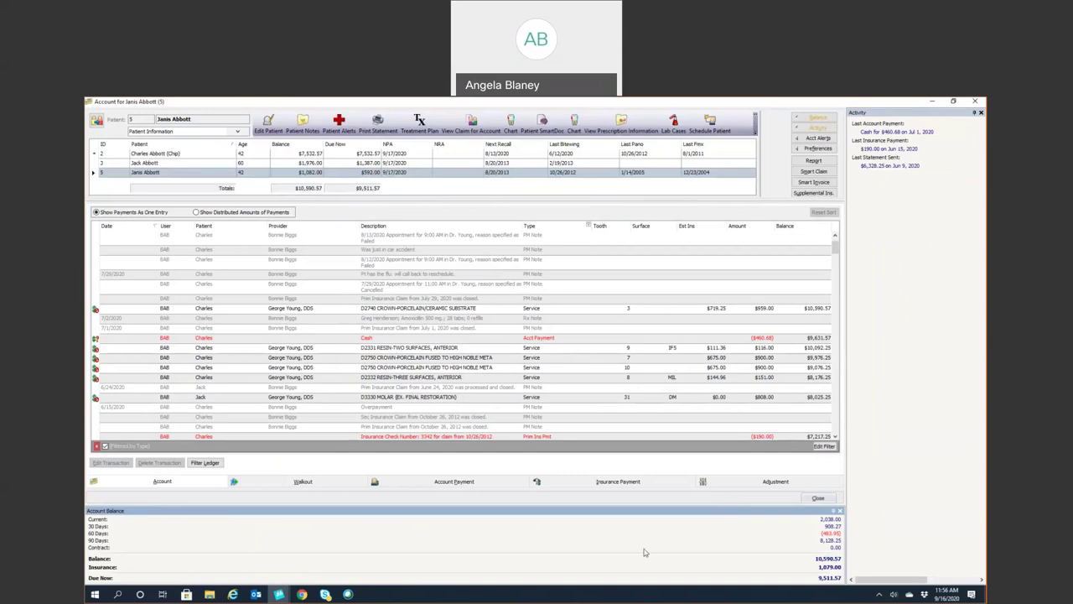
pyautogui.moveTo(696, 493); pyautogui.dragTo(478, 346)
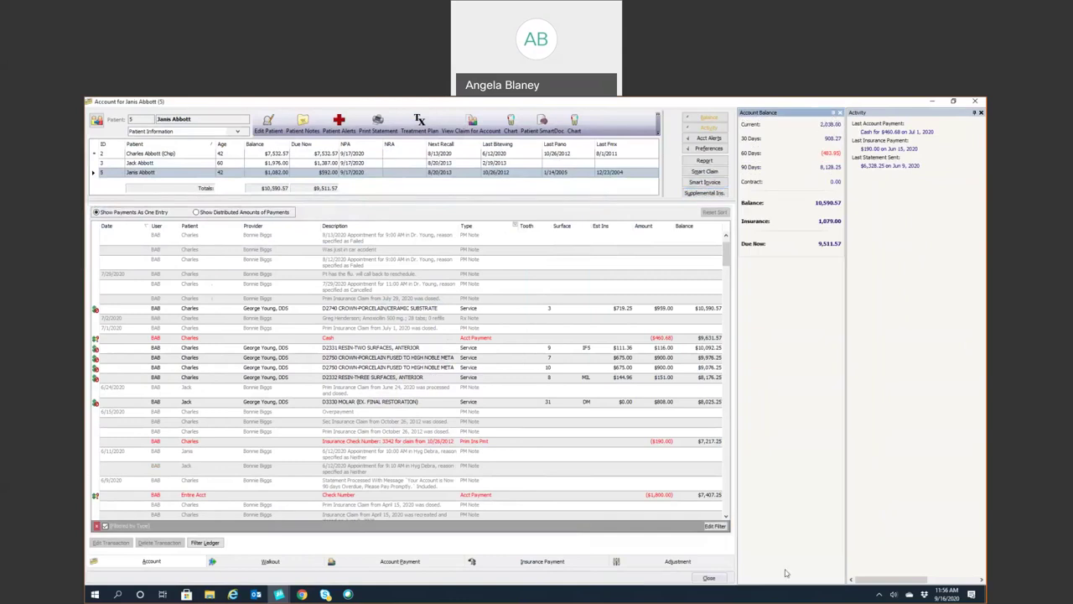
# Adjust the widths of the account balance and activity panes, and collapse the activity pane
pyautogui.moveTo(732, 575); pyautogui.dragTo(767, 554)
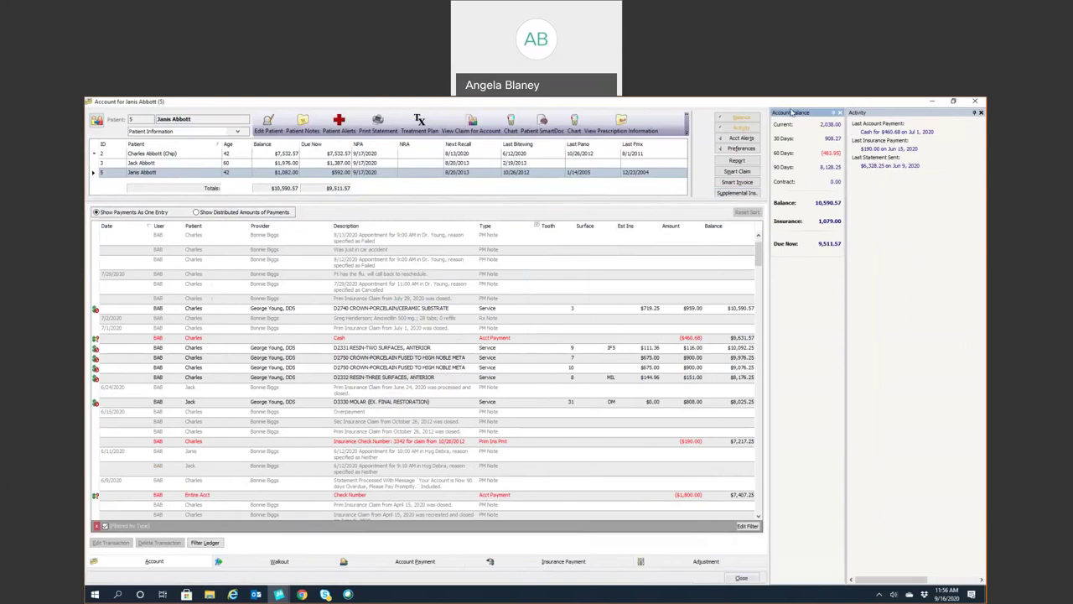
pyautogui.moveTo(847, 203); pyautogui.dragTo(868, 204)
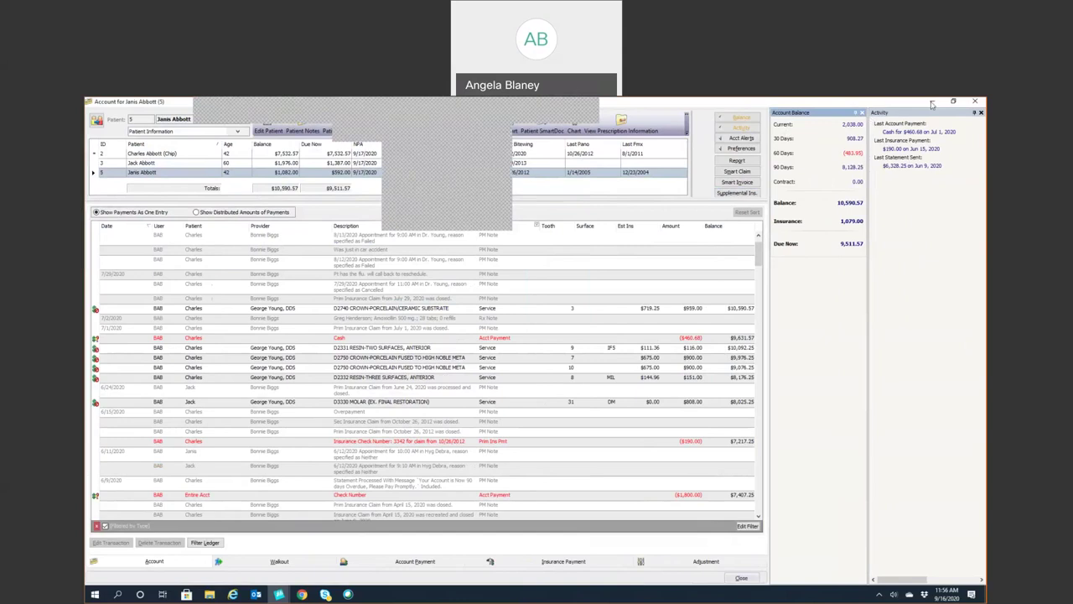
pyautogui.click(973, 112)
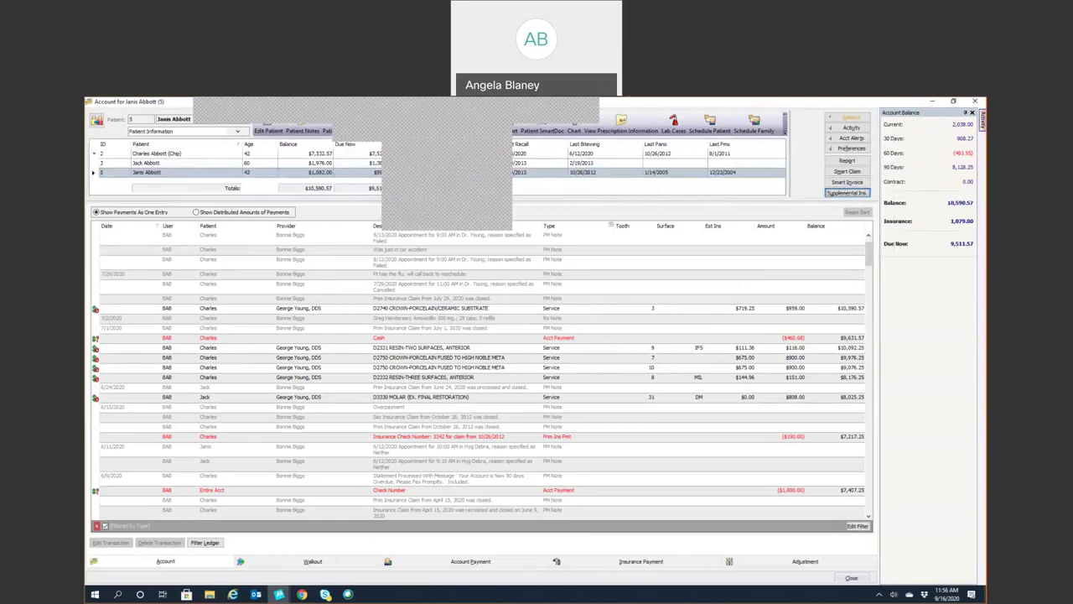
pyautogui.moveTo(981, 117)
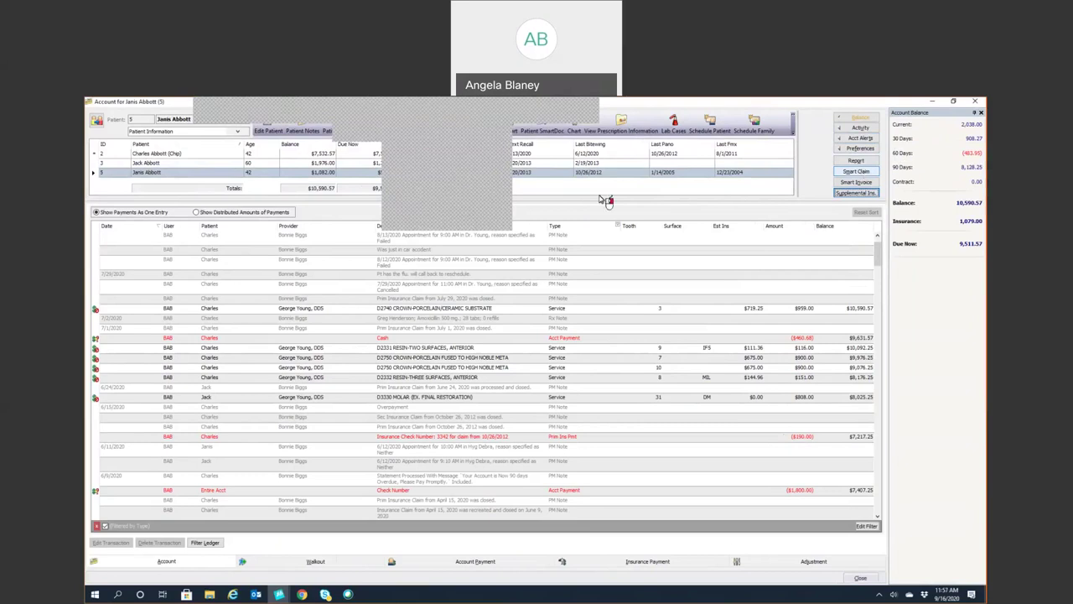
# Preview a Smart Claim for the D2740 crown service on tooth 3 and cancel recreating the claim
pyautogui.click(410, 310)
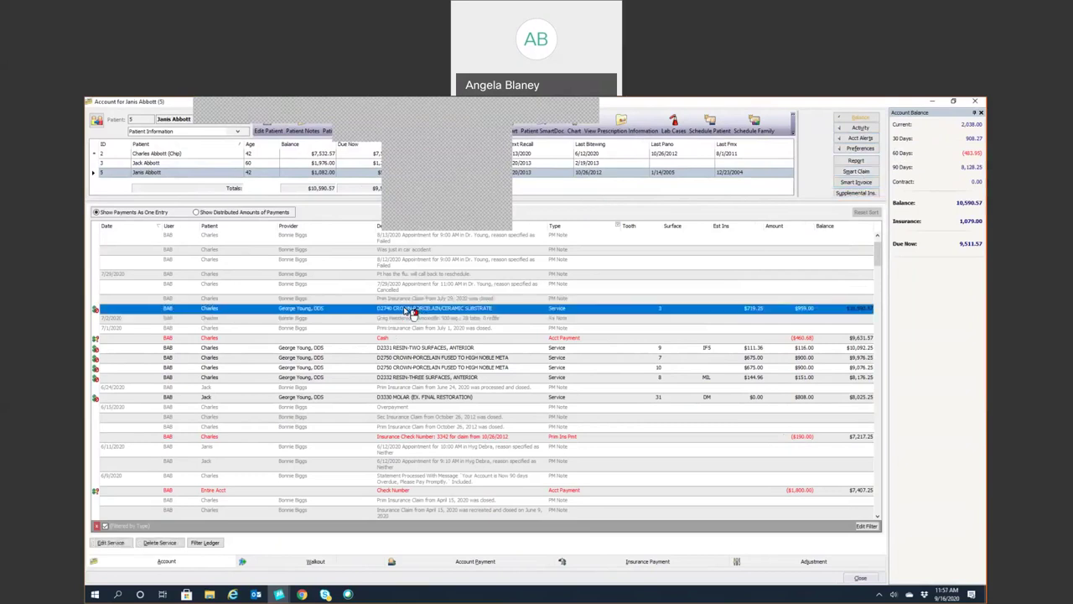
pyautogui.click(858, 171)
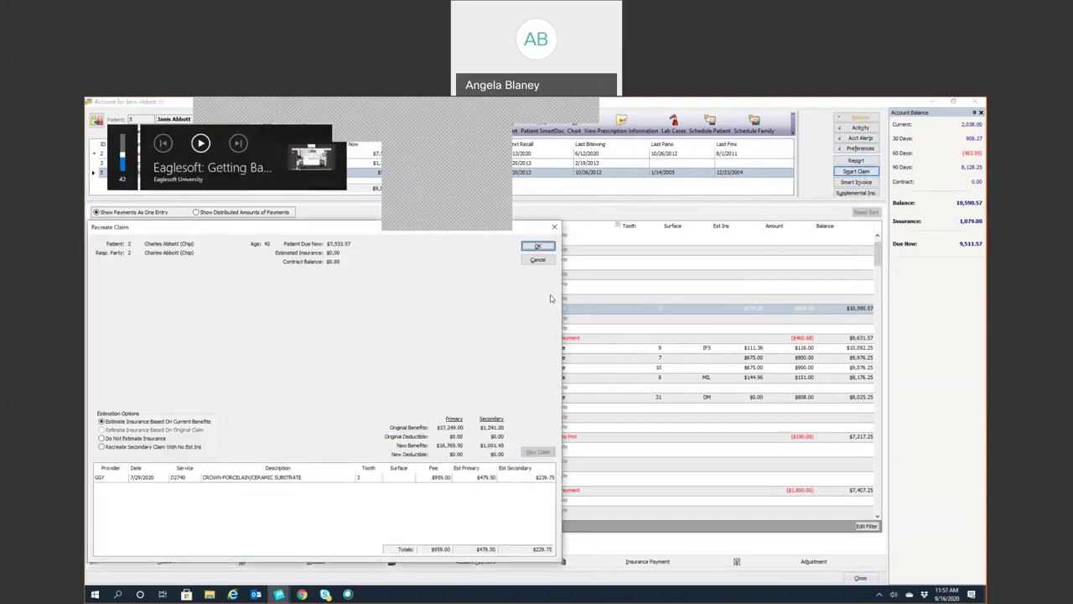
pyautogui.click(540, 261)
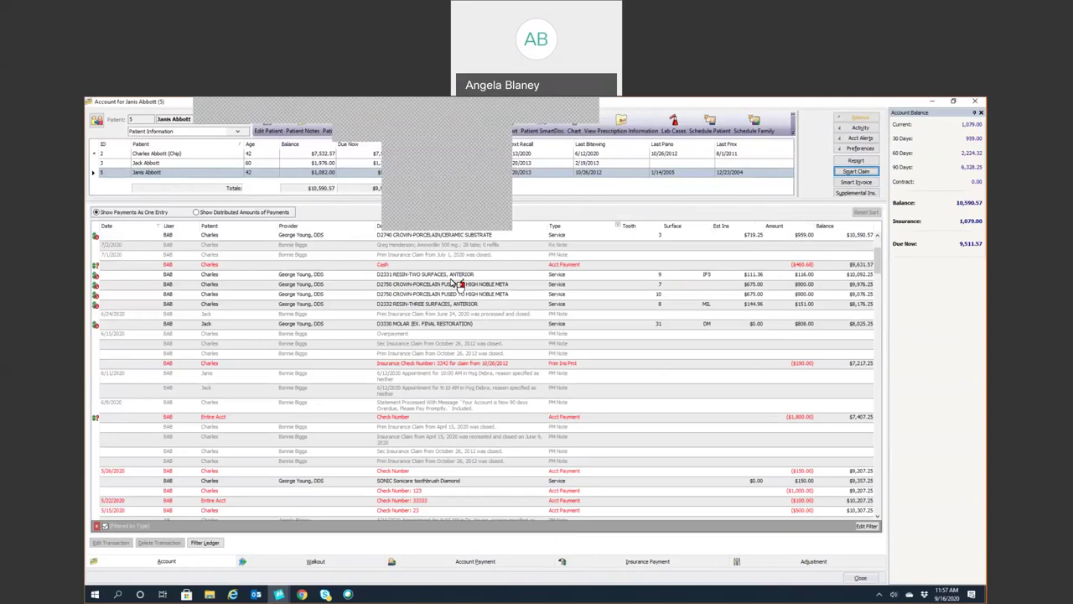
# Preview a Smart Invoice for the 7/1/2020 cash payment and its four services, and close the report
pyautogui.moveTo(450, 280); pyautogui.dragTo(439, 312)
pyautogui.click(870, 183)
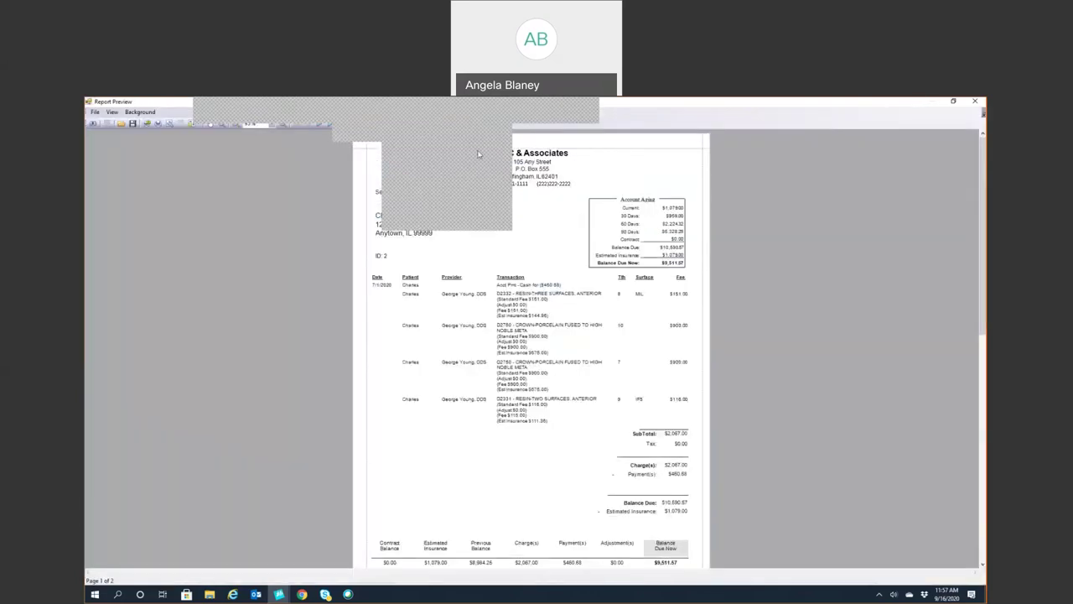
pyautogui.click(974, 103)
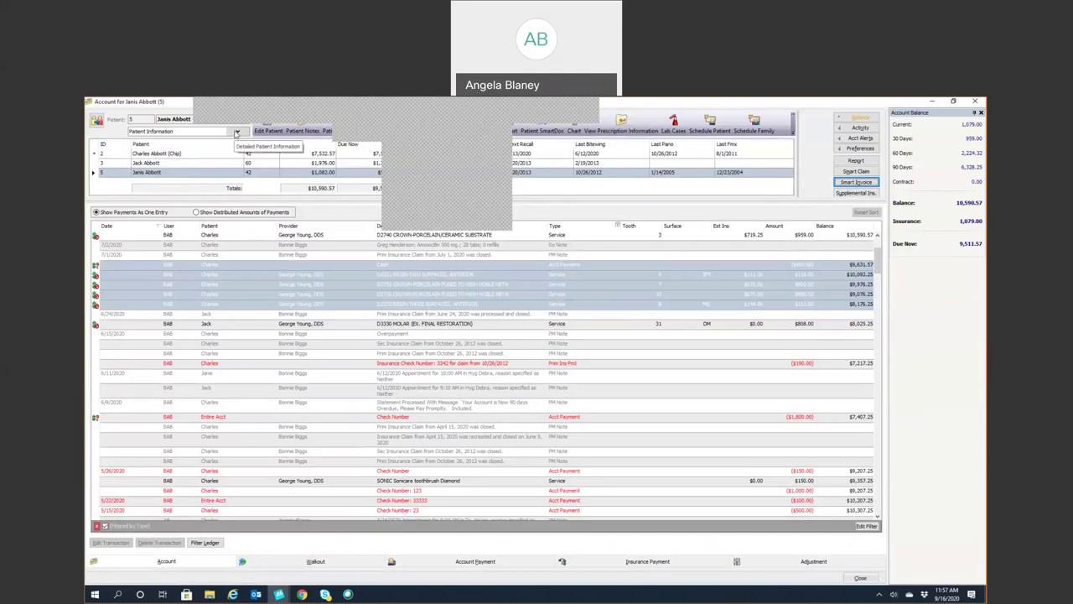
# View the patient's insurance information and the list of patient shortcuts, and close both
pyautogui.click(237, 131)
pyautogui.click(198, 145)
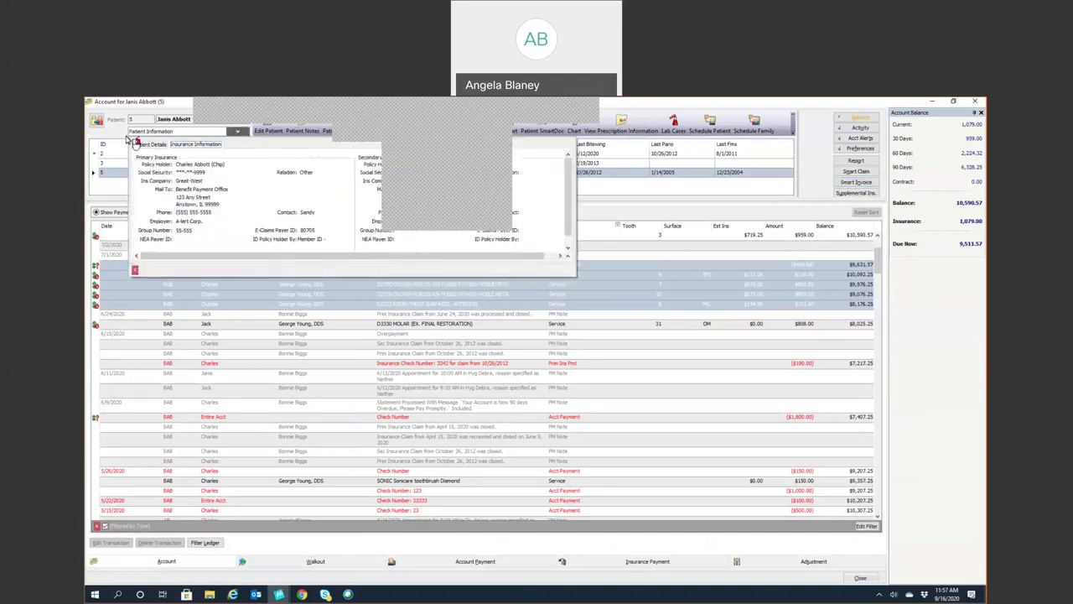
pyautogui.click(96, 121)
pyautogui.click(97, 121)
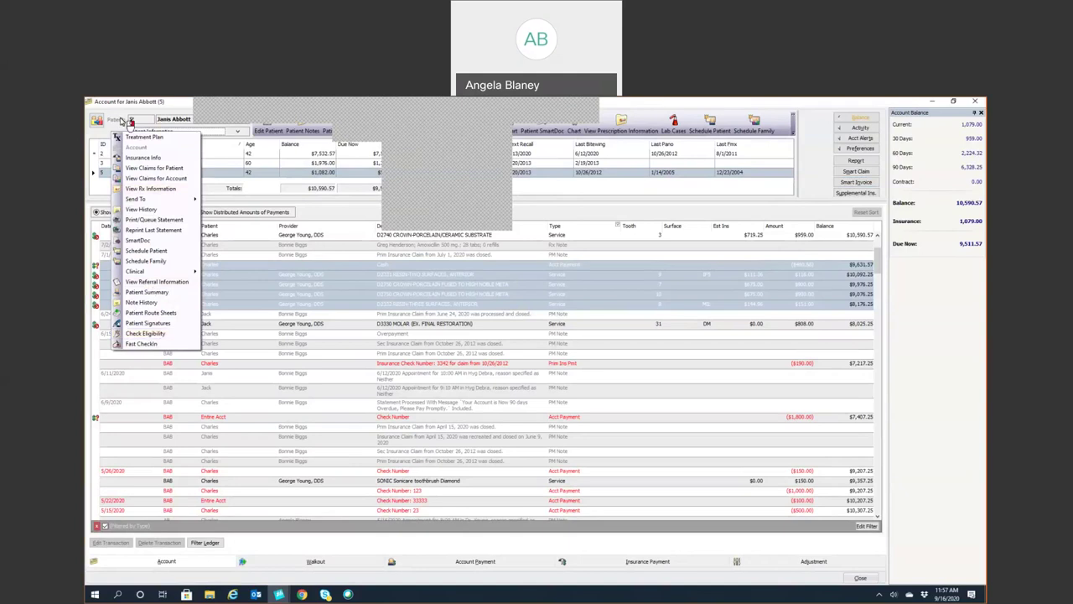
pyautogui.click(125, 127)
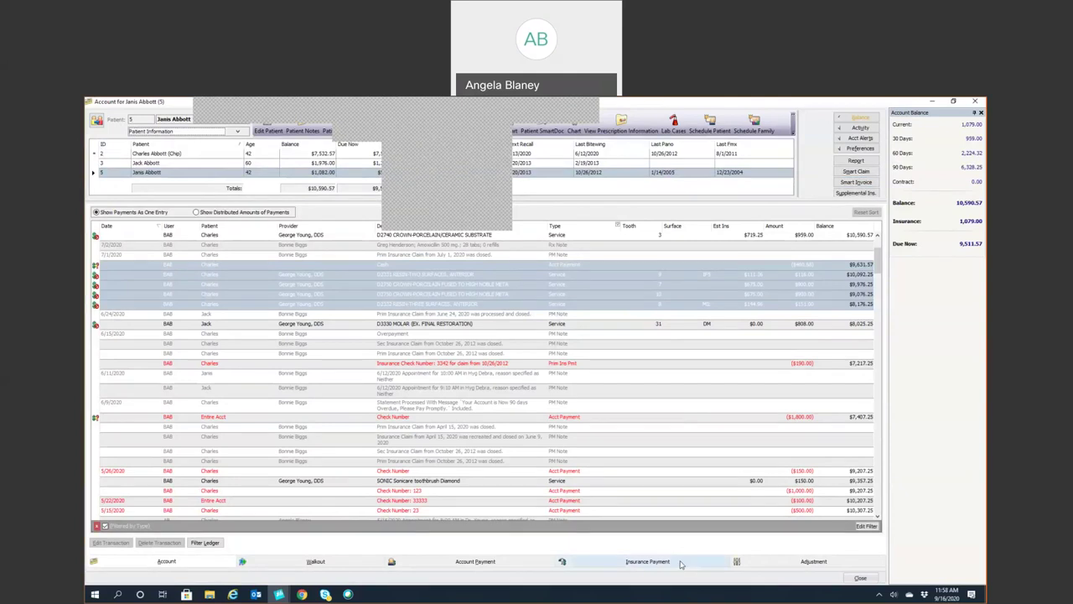
# View the patient's open claims for insurance payment and select the 10/26/2012 claim
pyautogui.click(654, 563)
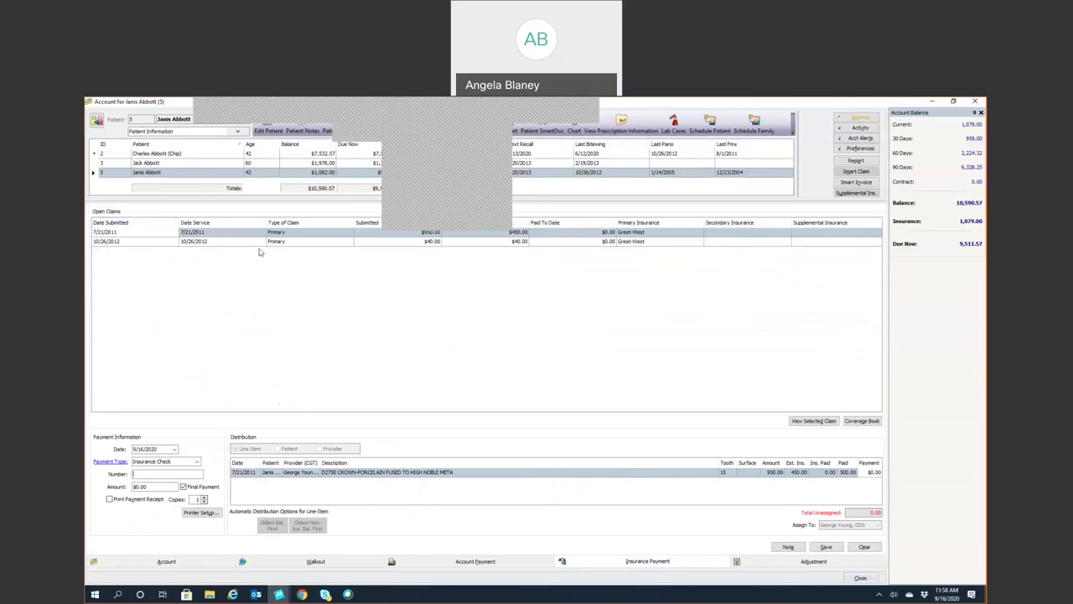
pyautogui.click(216, 243)
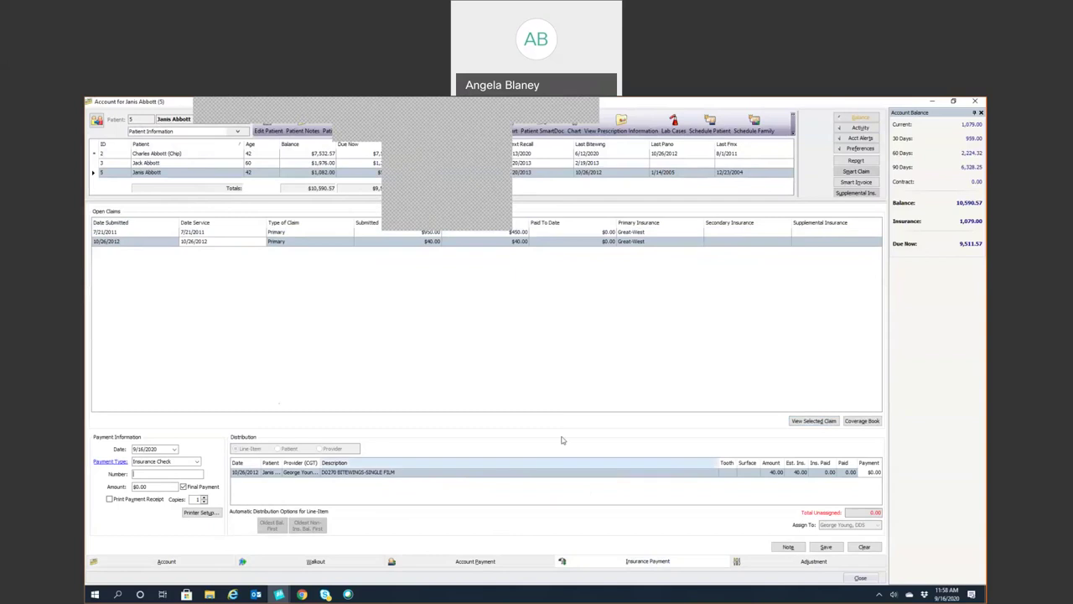
# Start an account payment by check with number 123 and an amount of $500.00
pyautogui.click(477, 563)
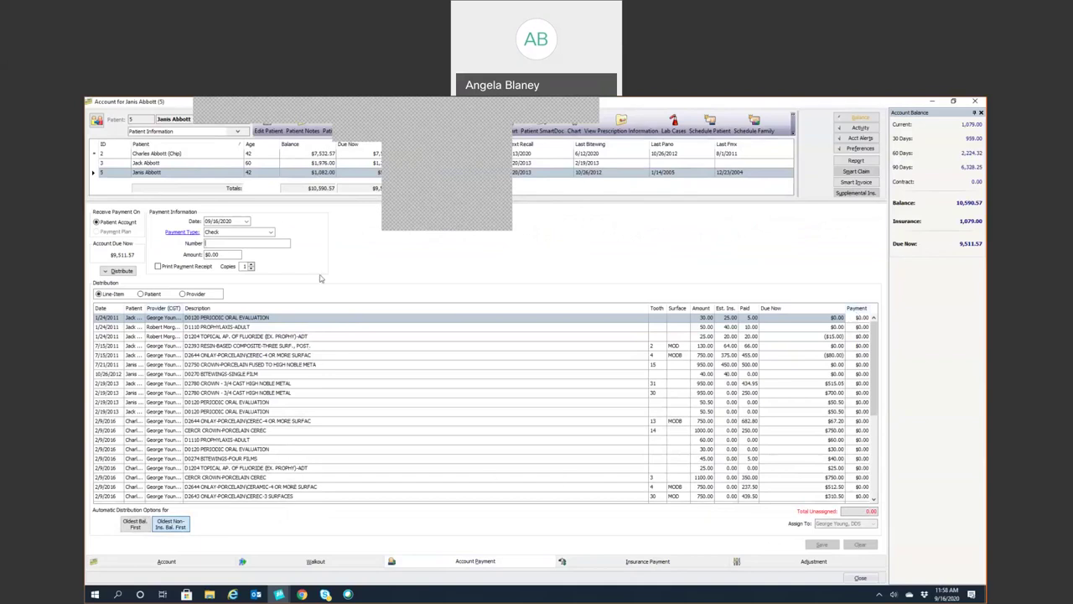
pyautogui.write('500.00')
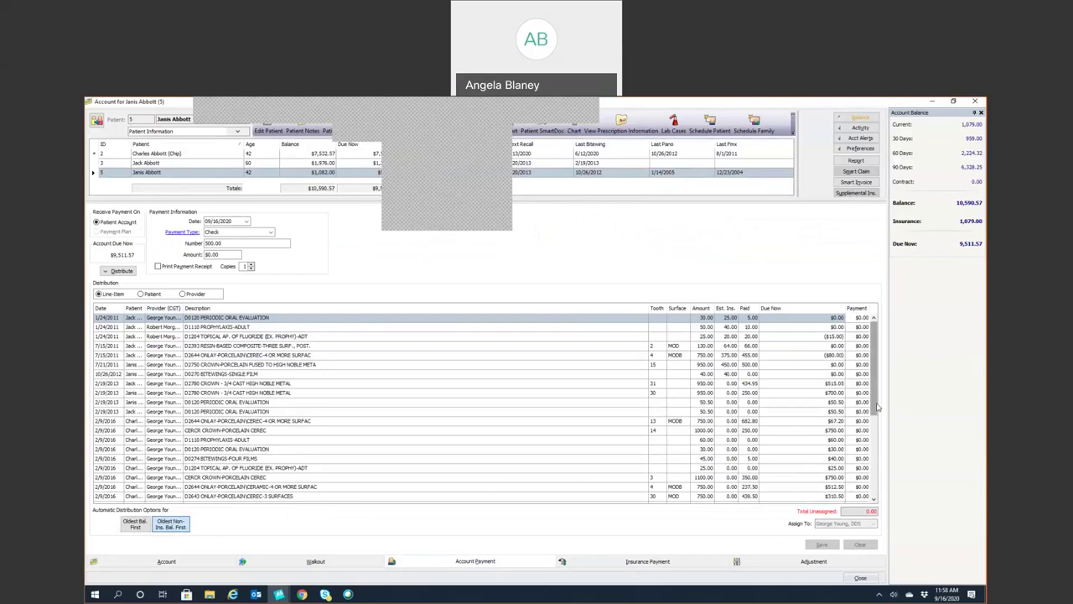
pyautogui.moveTo(874, 408); pyautogui.dragTo(874, 458)
pyautogui.scroll(4, 606, 345)
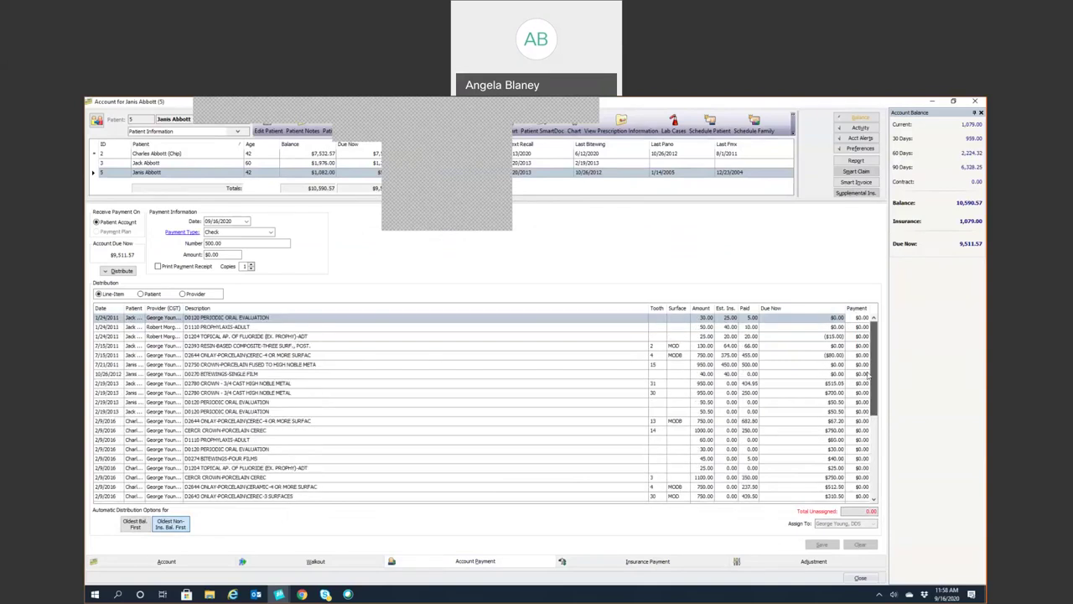
pyautogui.hotkey('ctrl', 'a')
pyautogui.write('123')
pyautogui.press('Tab')
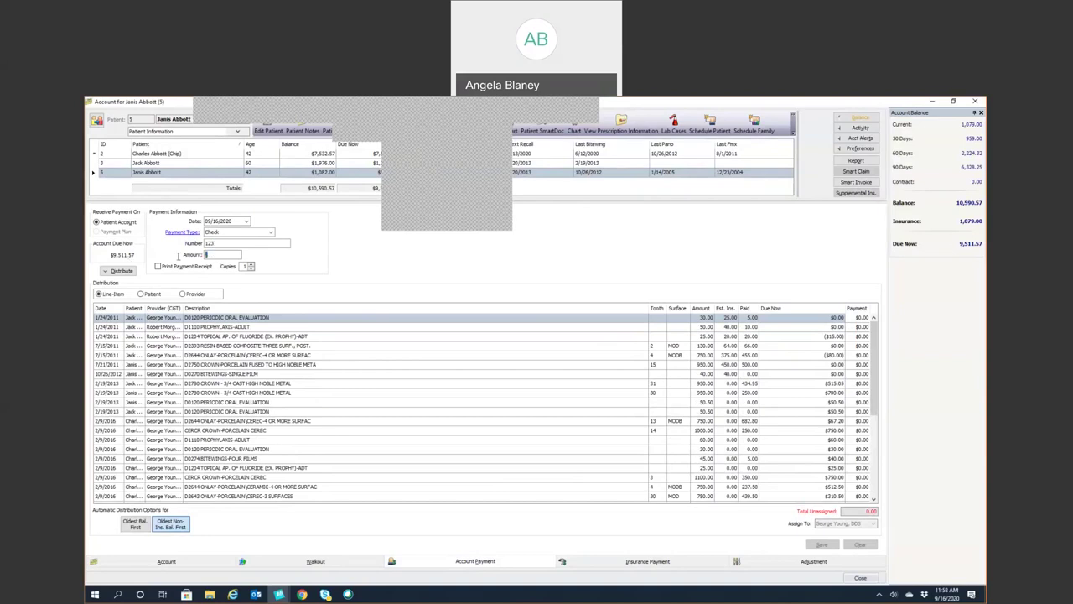
pyautogui.write('500.')
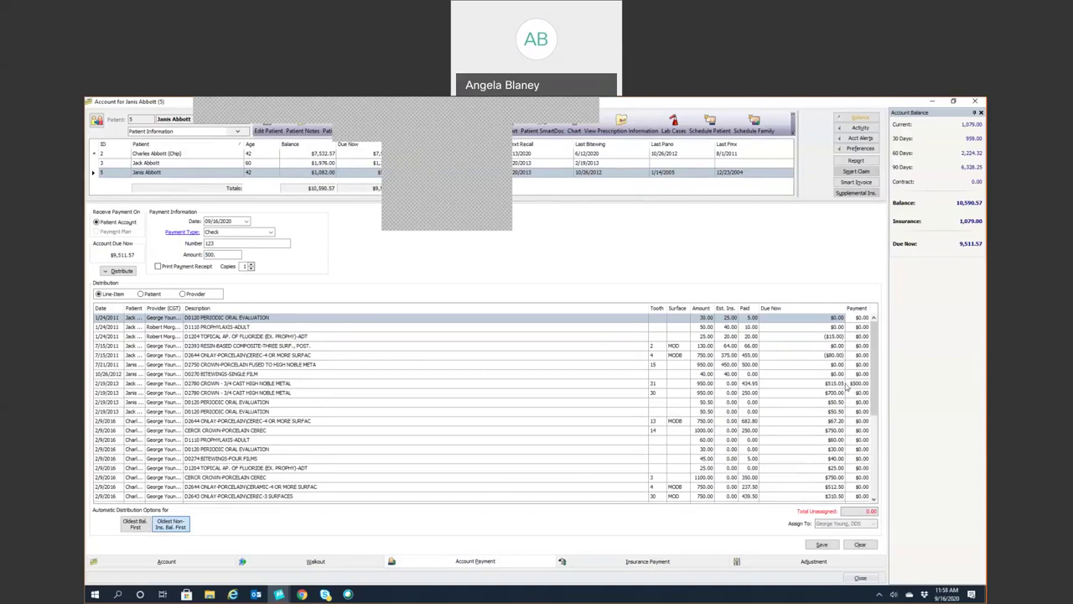
# Redistribute the payment as $400 to the tooth 14 CEREC crown and $100 to the tooth 30 D2780 crown
pyautogui.click(850, 384)
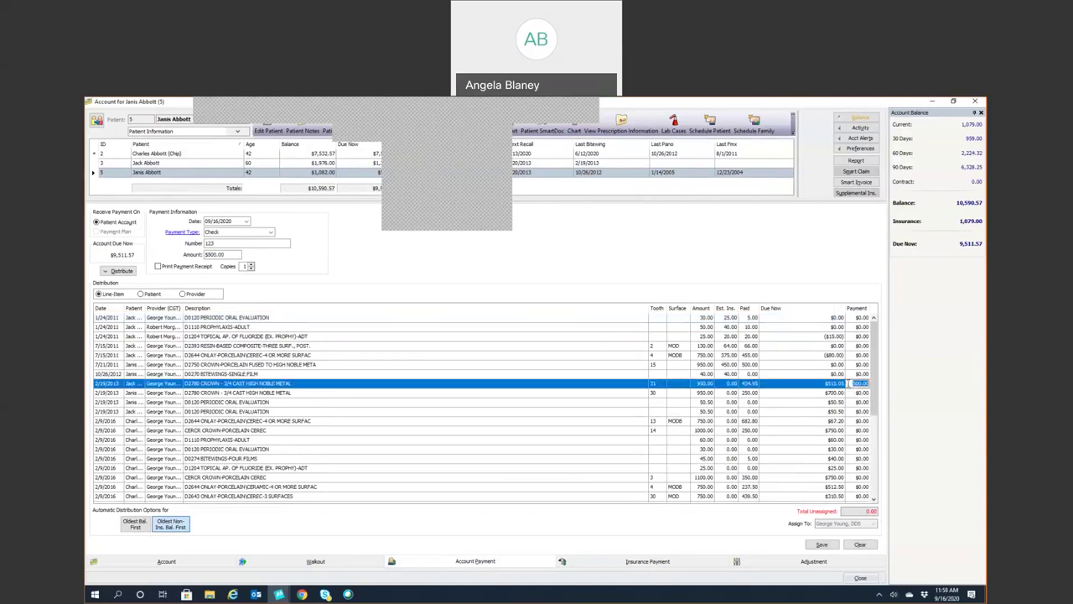
pyautogui.click(856, 347)
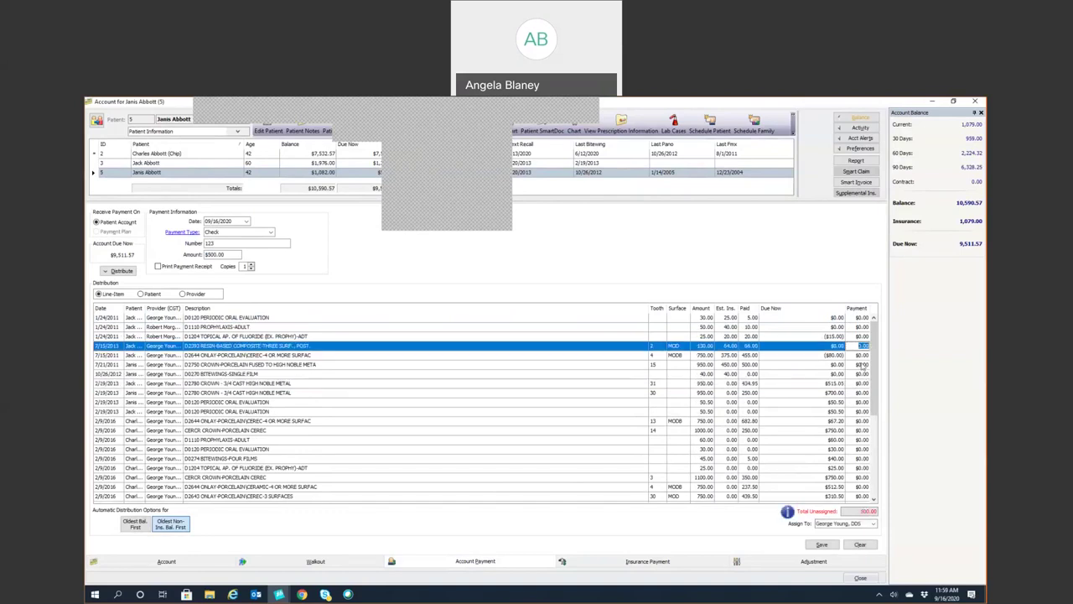
pyautogui.click(863, 430)
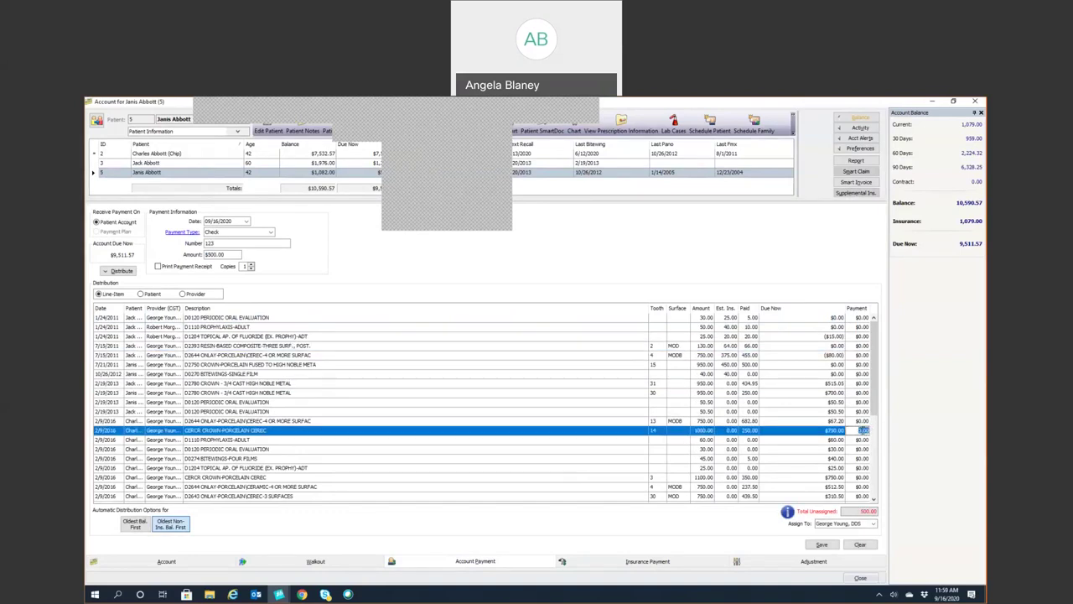
pyautogui.write('400')
pyautogui.click(861, 393)
pyautogui.write('100')
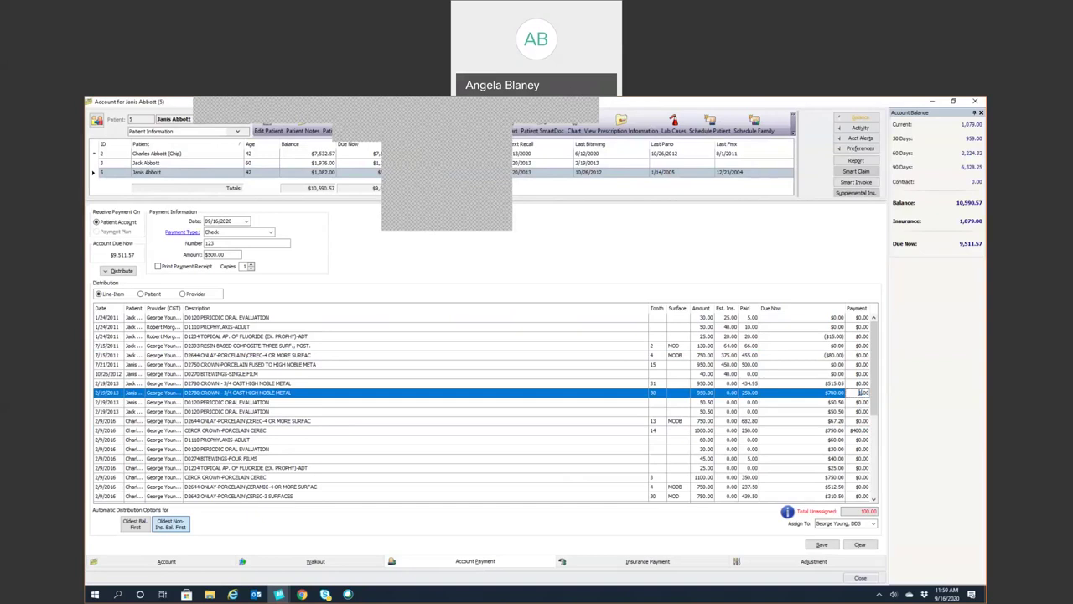
pyautogui.click(824, 545)
# Compare distributing the payment by patient and by provider, and return the distribution to line item
pyautogui.click(124, 272)
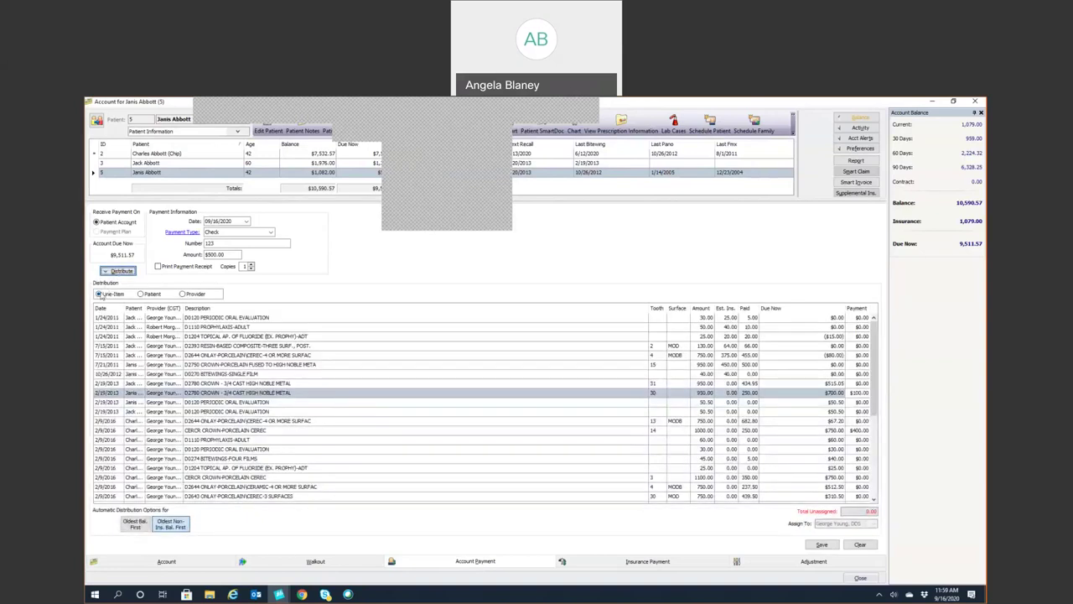
pyautogui.click(140, 294)
pyautogui.click(183, 293)
pyautogui.click(99, 294)
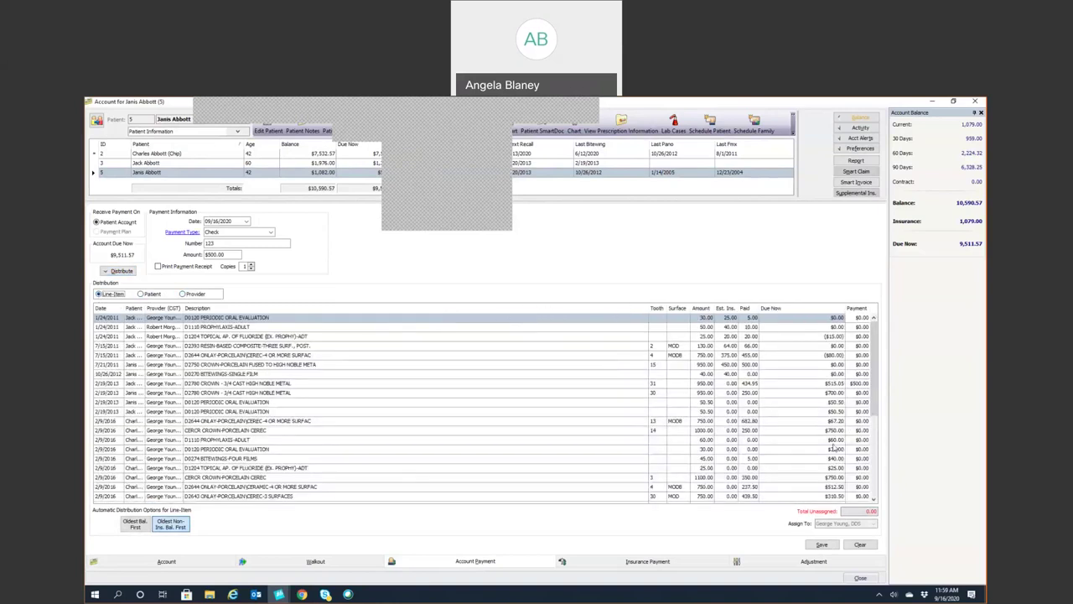
# Save the distributed account payment and close the account
pyautogui.click(826, 546)
pyautogui.click(858, 579)
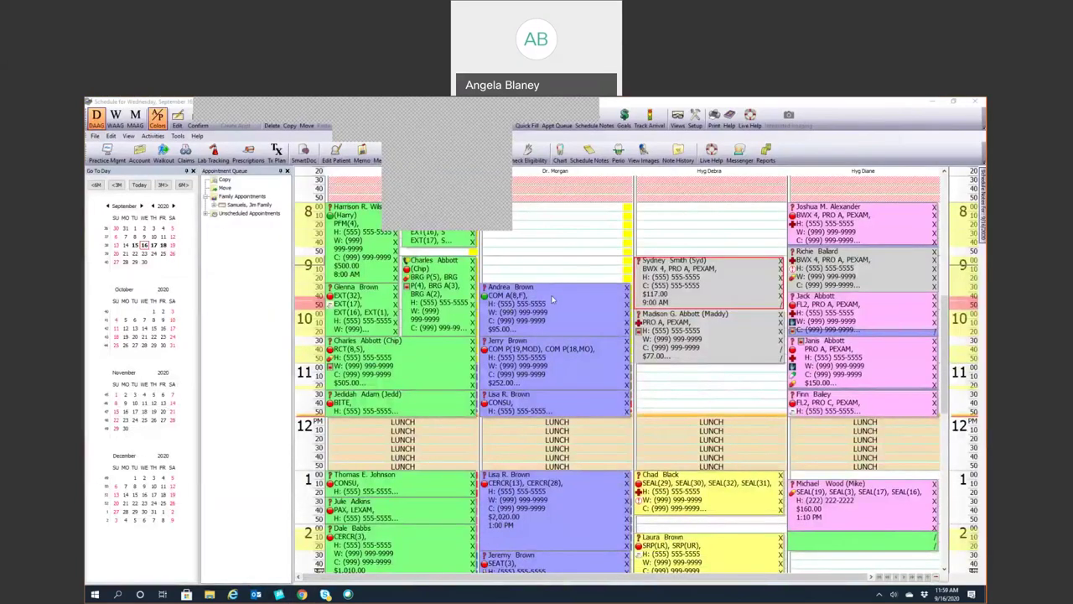
# Open the note history for Dr. Morgan's COM A(8,F) patient and enlarge the text of the note list
pyautogui.click(552, 300)
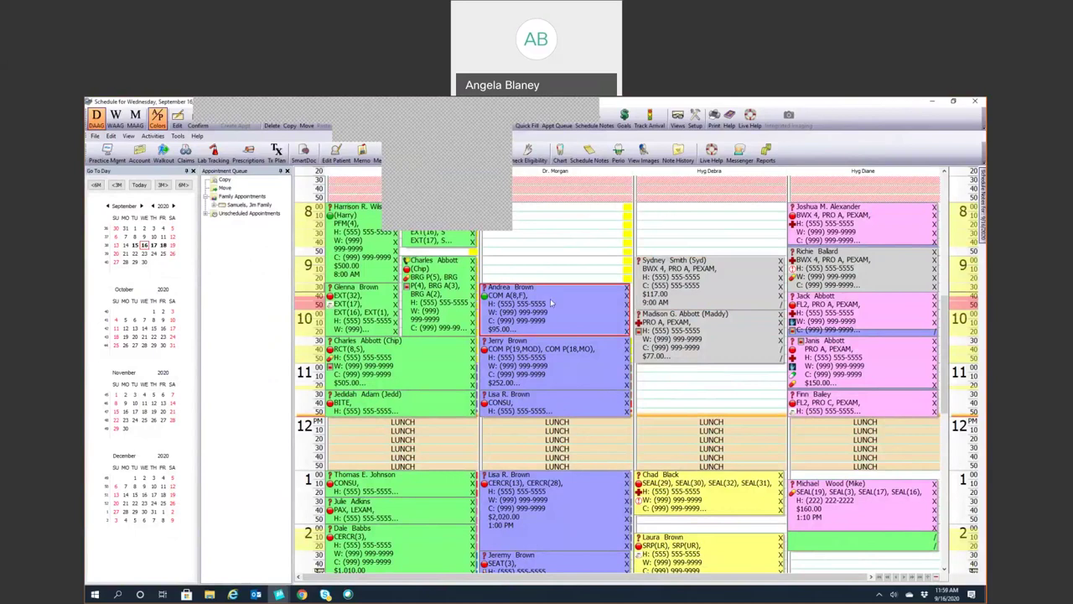
pyautogui.click(677, 151)
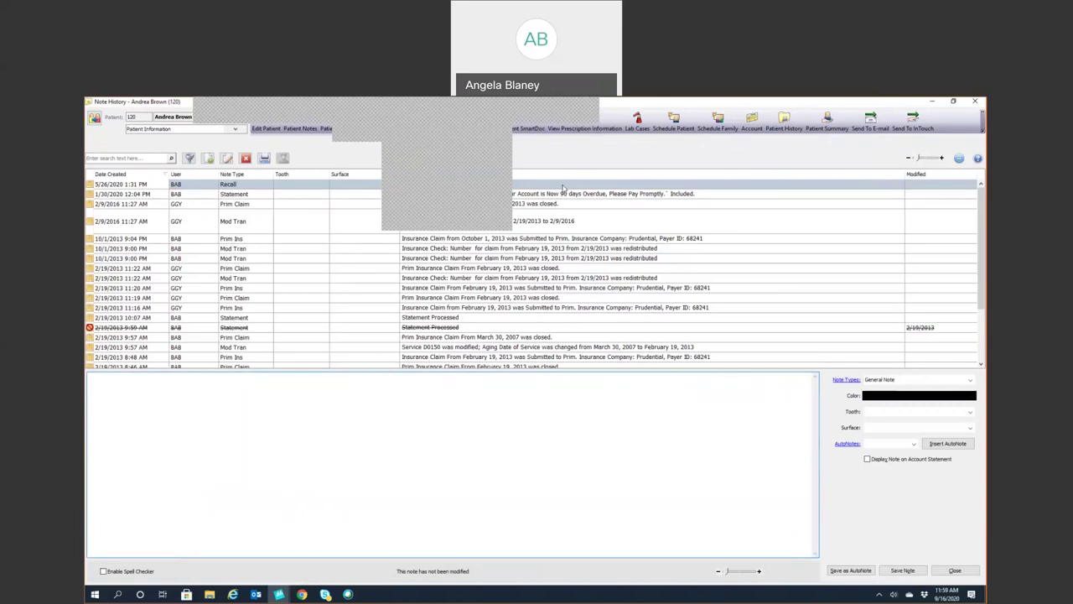
pyautogui.moveTo(915, 159); pyautogui.dragTo(917, 159)
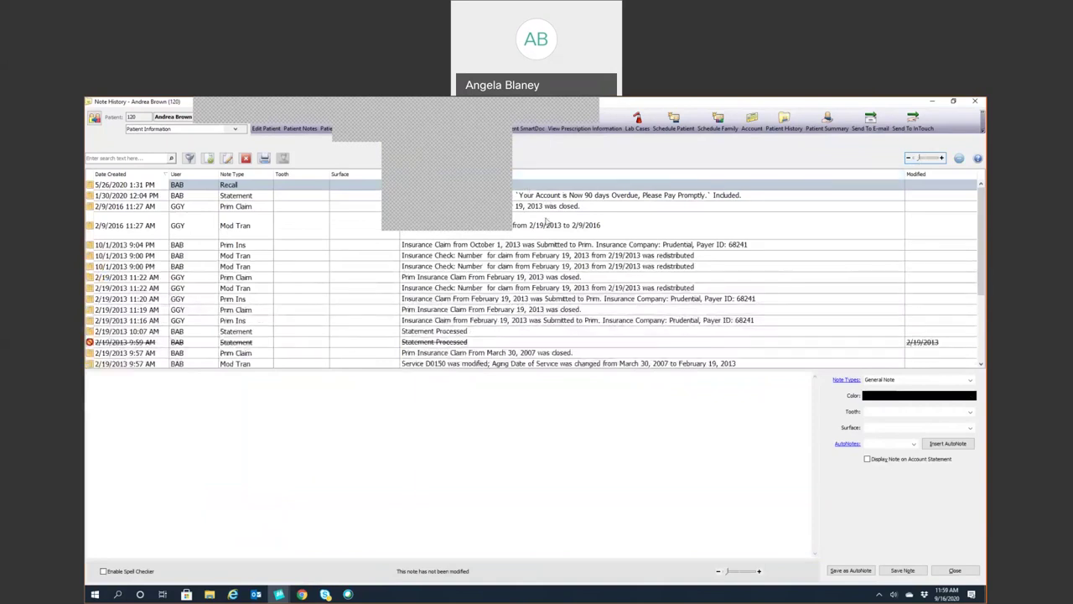
# Display the 2/9/2016 modified transaction note and enlarge the text of the note body
pyautogui.click(545, 221)
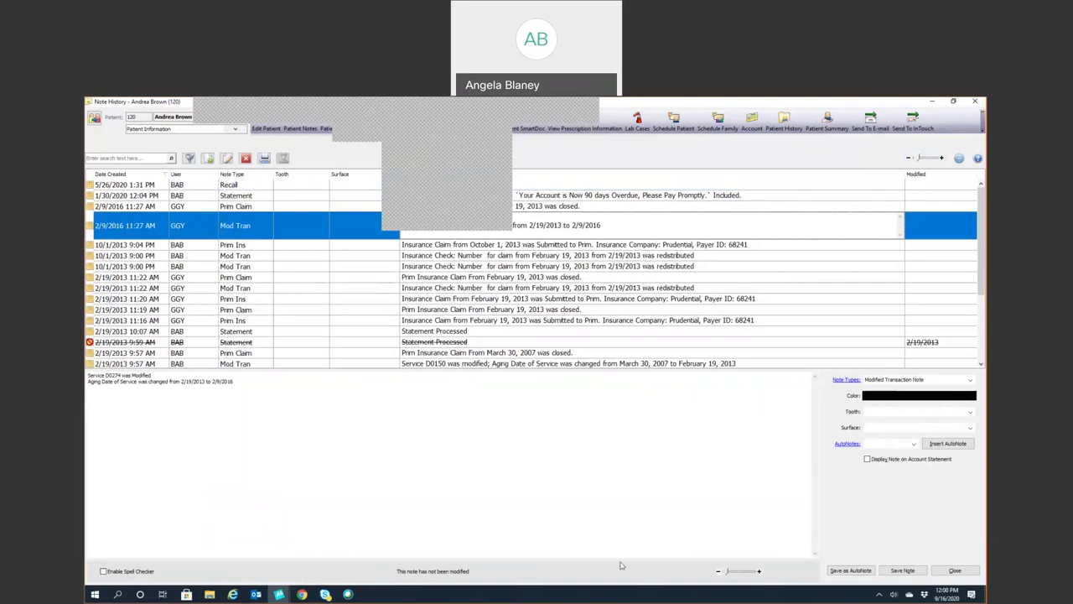
pyautogui.click(759, 570)
pyautogui.click(758, 570)
pyautogui.click(758, 571)
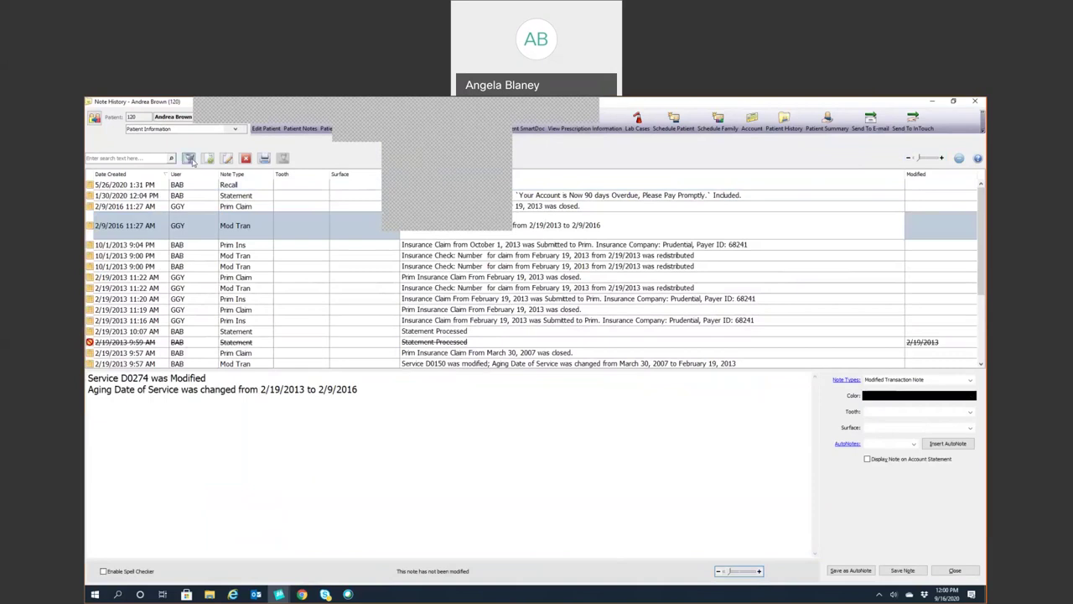
# View the filter options for note formats, types, status and date range, and leave them
pyautogui.click(190, 158)
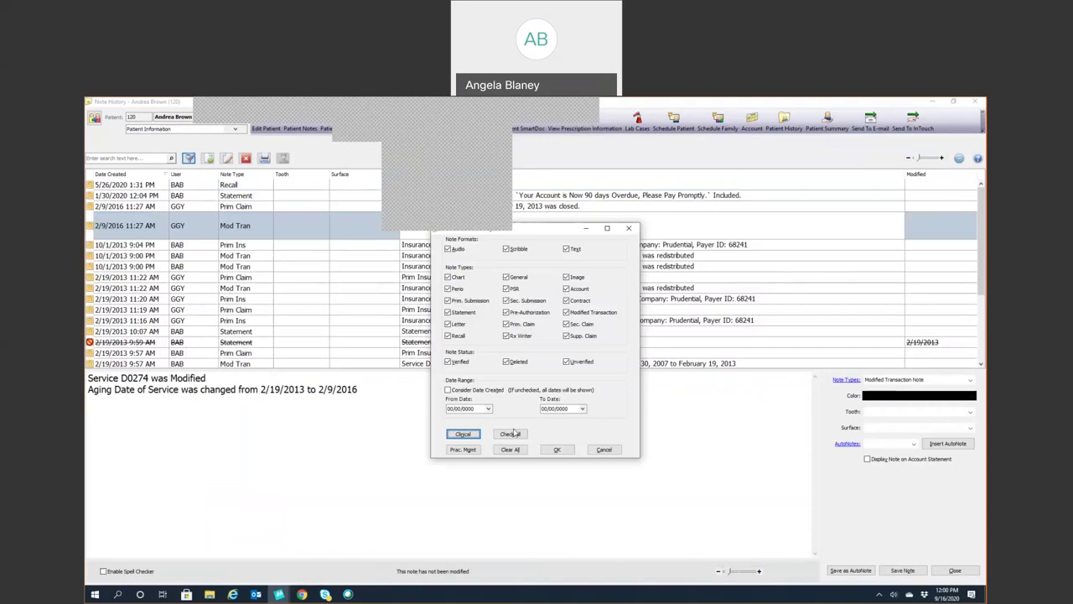
pyautogui.click(628, 228)
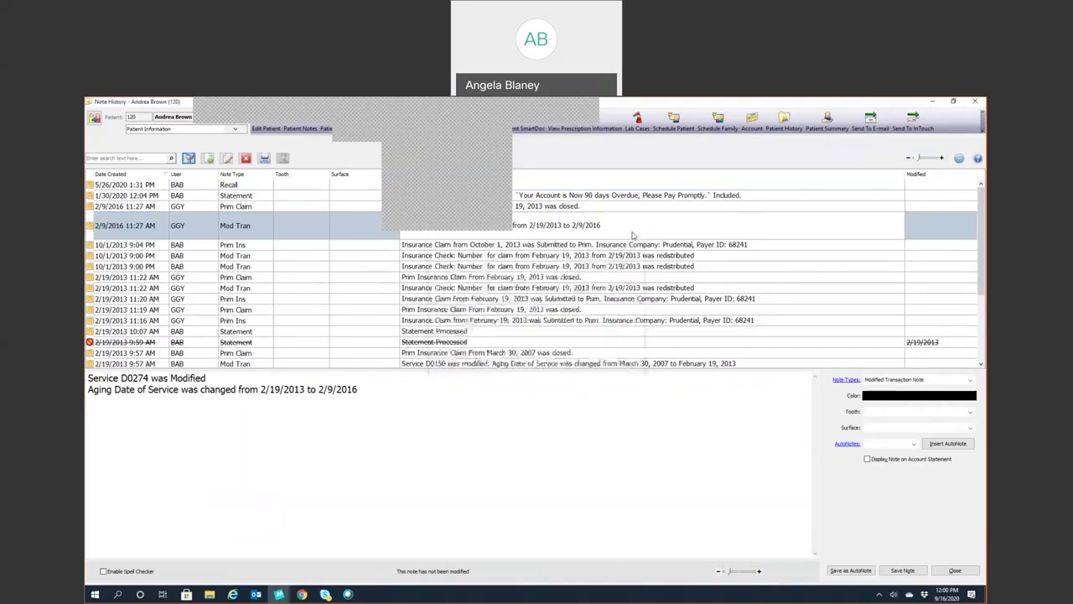
# Start a new note with the note list rows collapsed, and look over the available note commands and their shortcuts
pyautogui.click(209, 159)
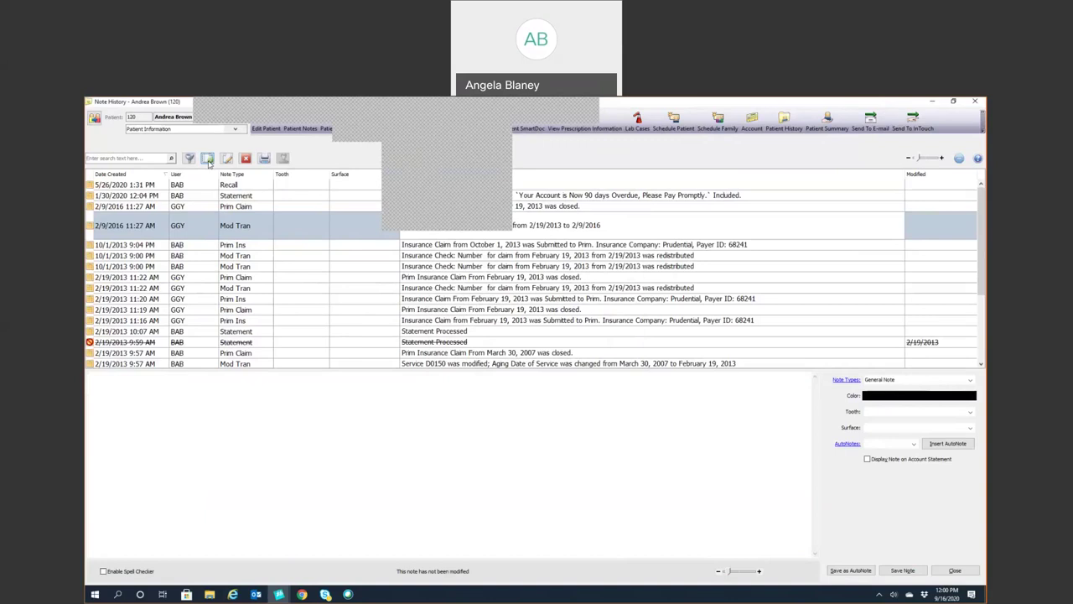
pyautogui.click(959, 159)
pyautogui.click(977, 159)
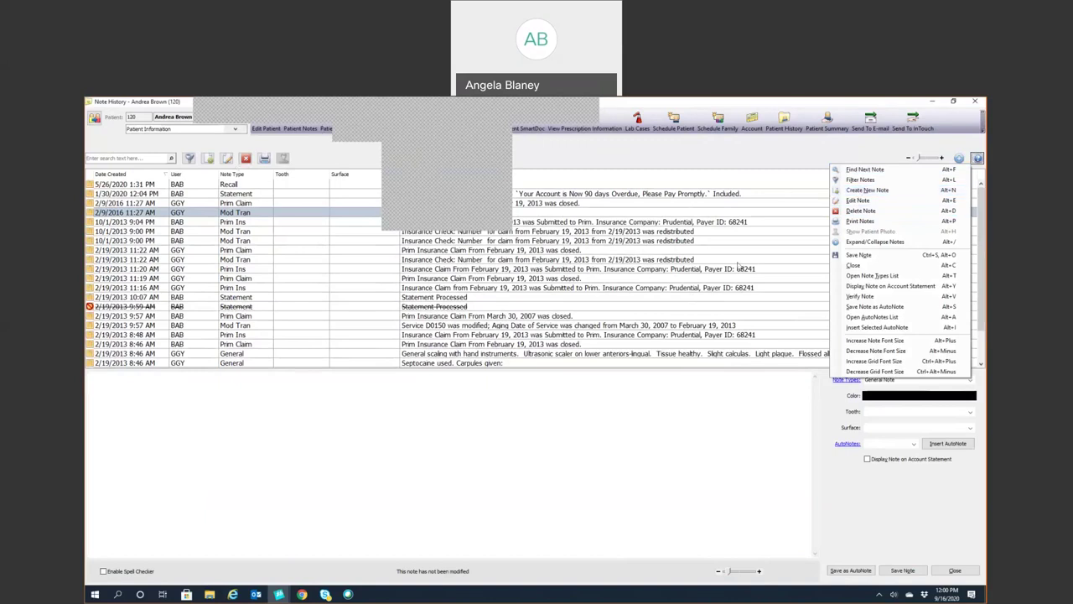
pyautogui.click(786, 423)
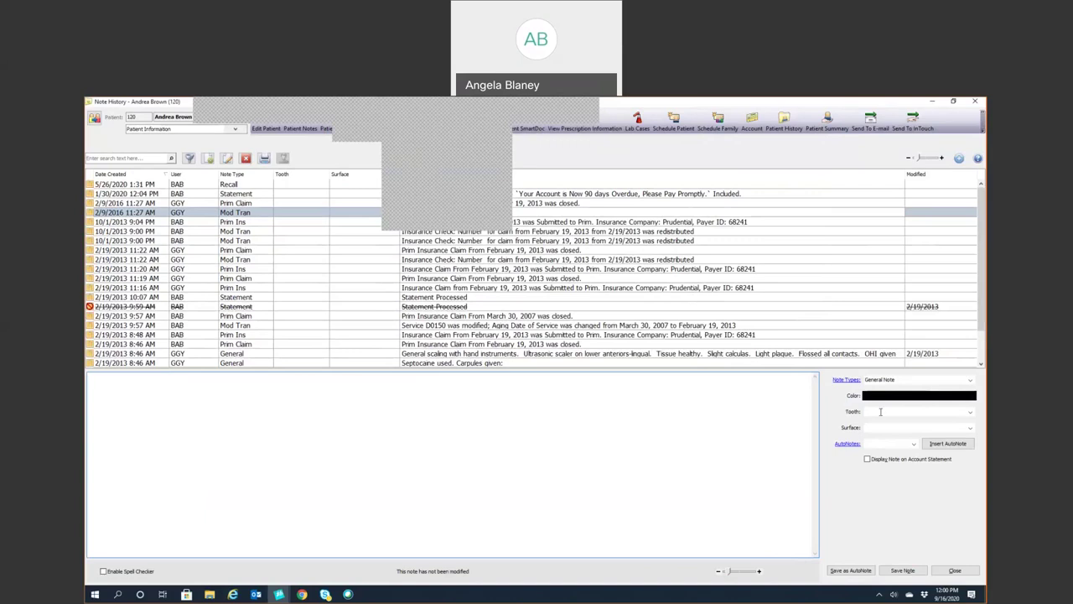
# Try Chart Note and Account Note as the new note's type, and settle on Chart Note
pyautogui.click(969, 380)
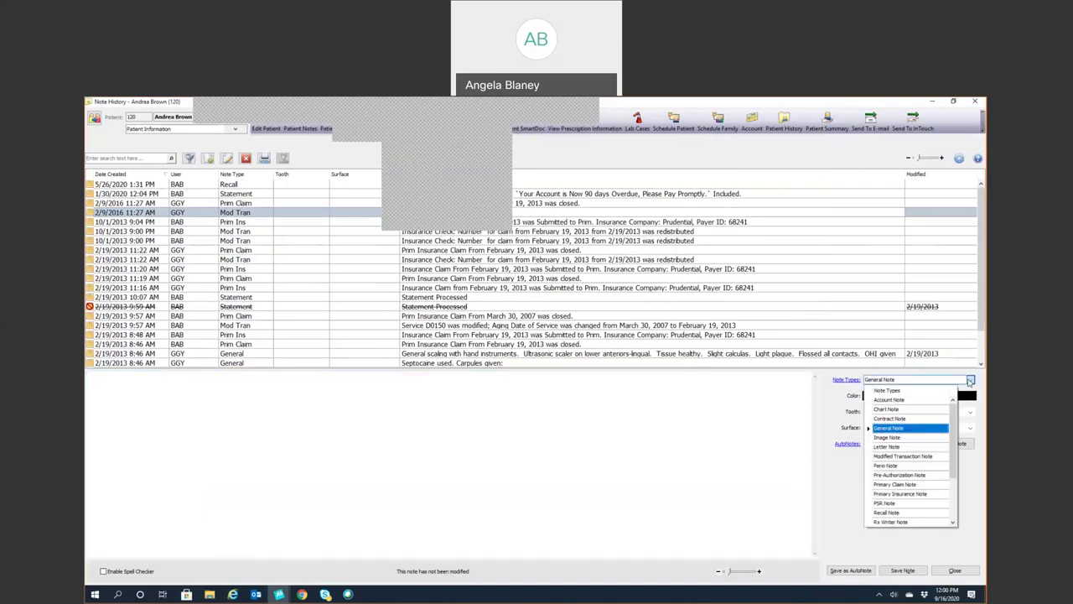
pyautogui.click(882, 409)
pyautogui.click(927, 382)
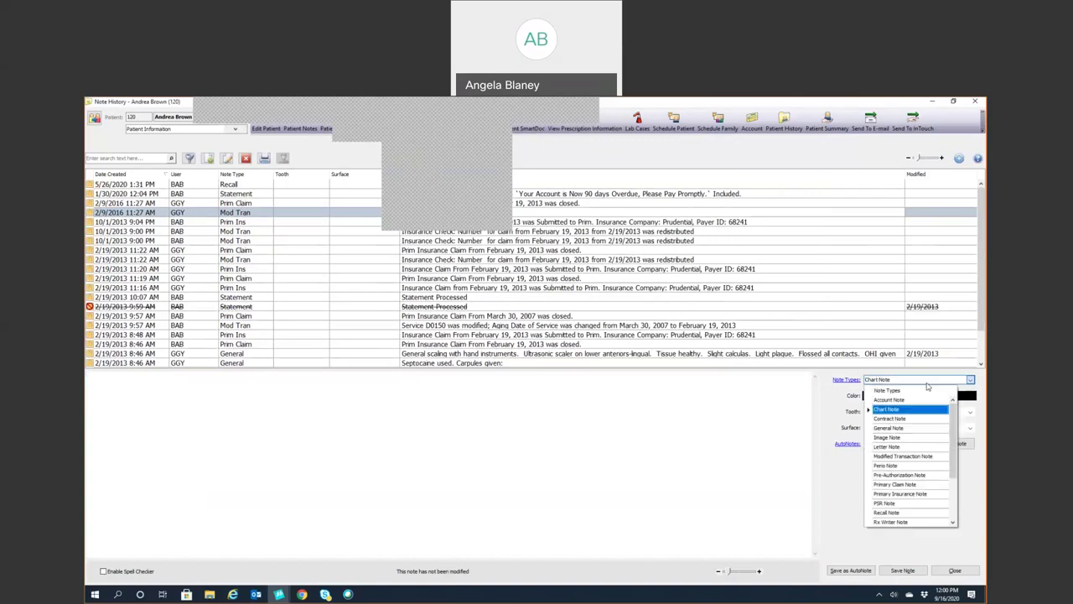
pyautogui.click(892, 400)
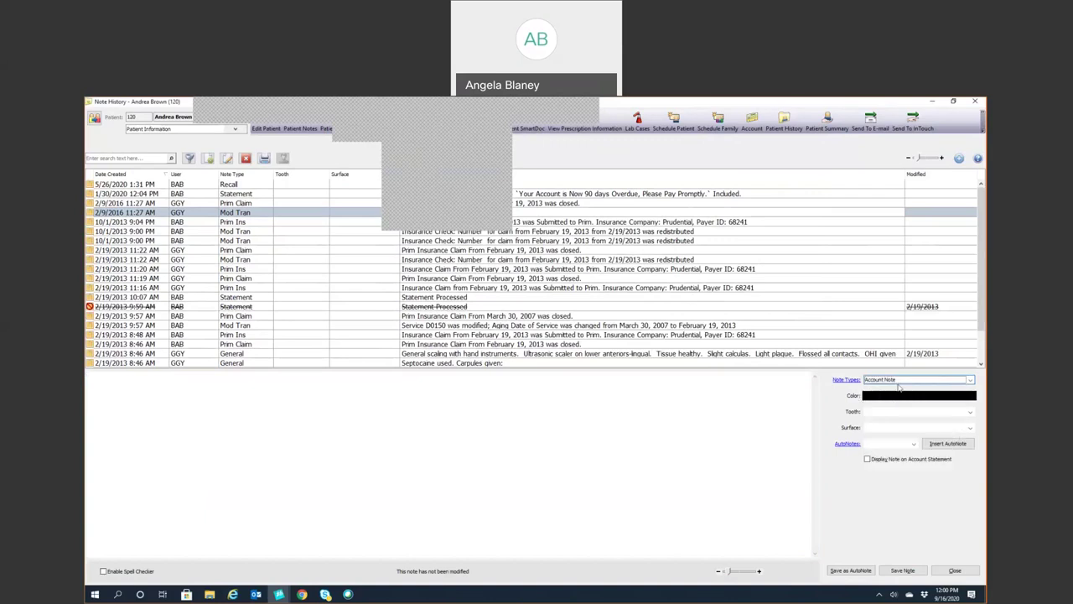
pyautogui.click(901, 383)
pyautogui.click(912, 410)
pyautogui.click(913, 399)
pyautogui.click(914, 396)
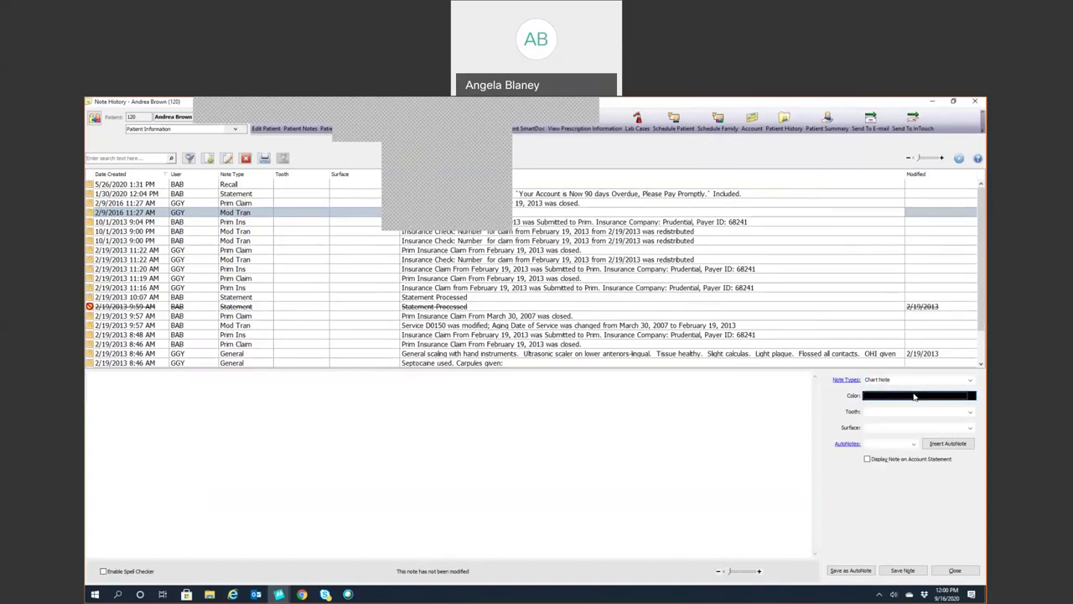
pyautogui.click(899, 411)
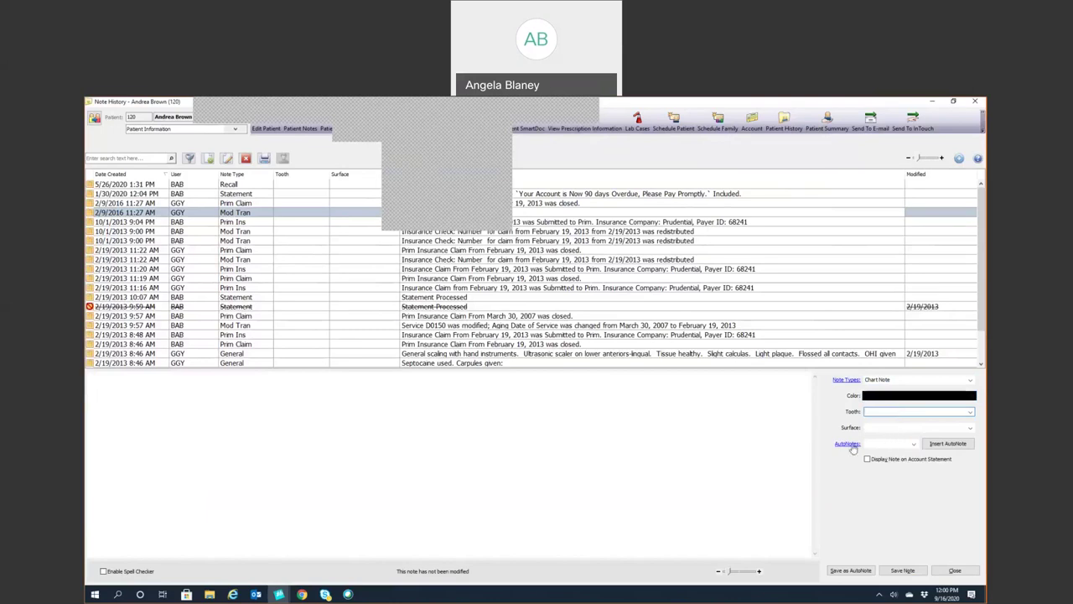
# Dismiss the meeting reminder and insert the "Crown* - All Ceramic/Empress" AutoNote into the chart note
pyautogui.click(913, 444)
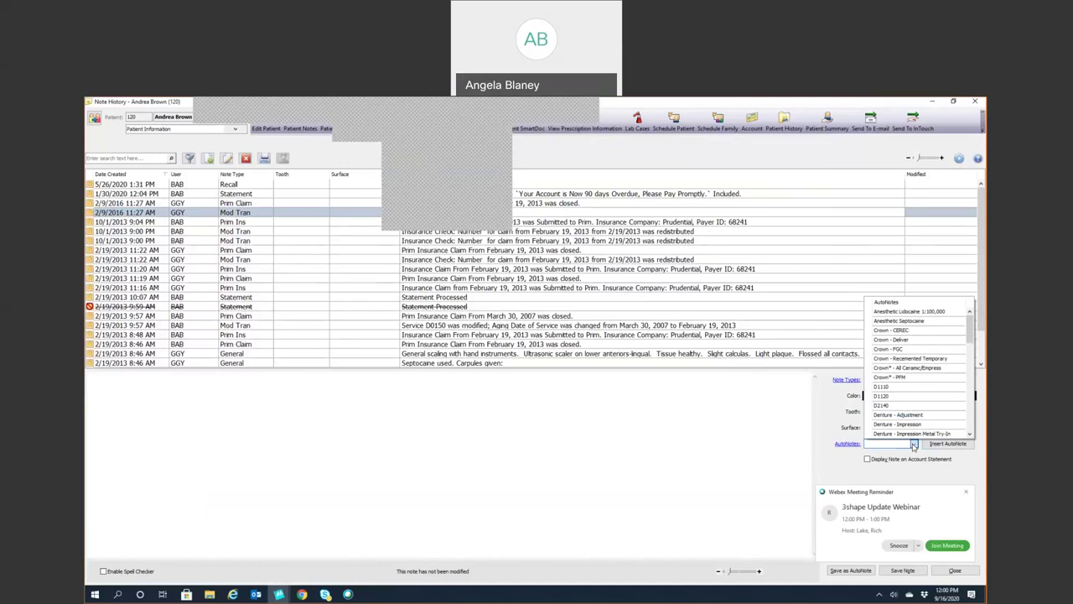
pyautogui.click(966, 492)
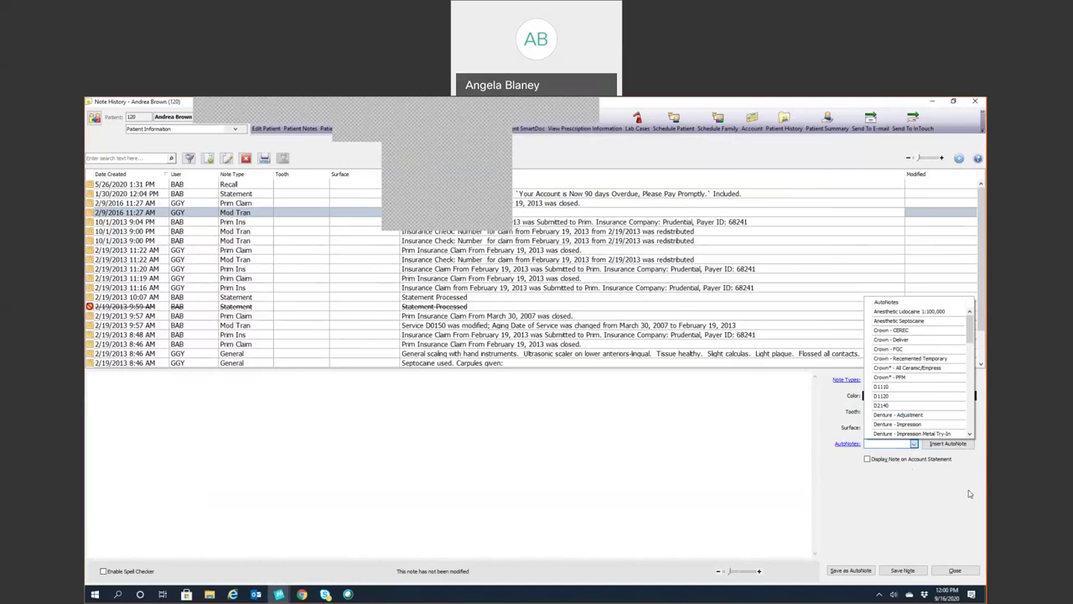
pyautogui.click(912, 368)
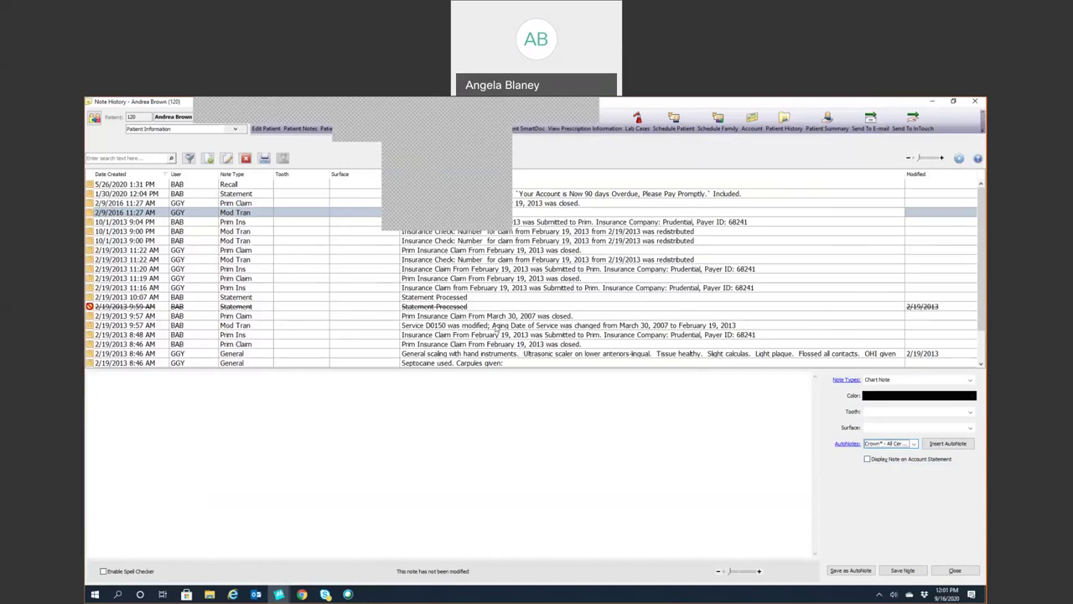
pyautogui.click(950, 445)
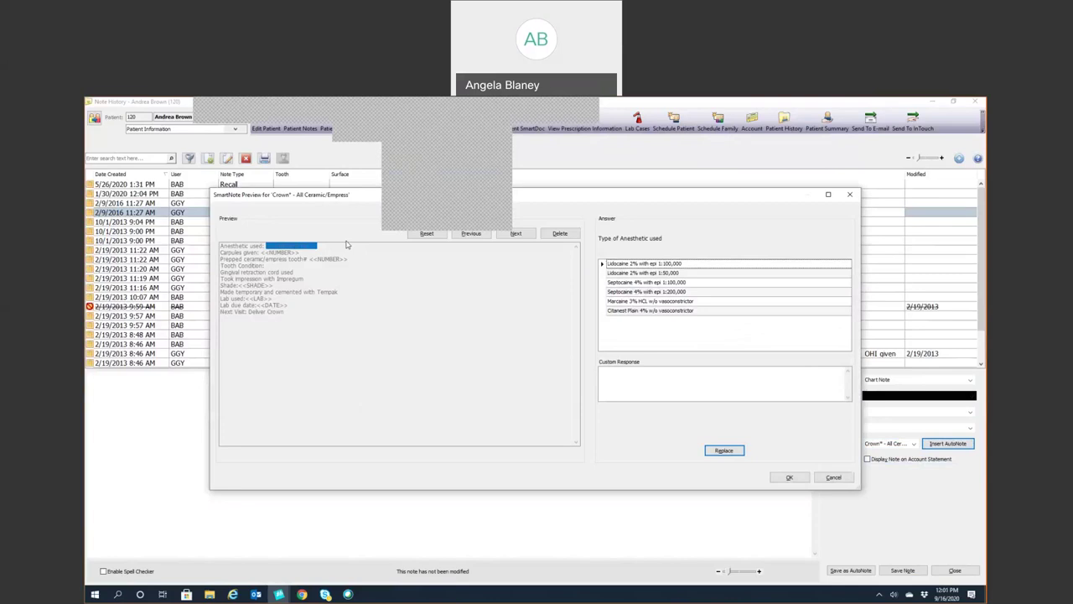
# Answer the crown note prompts with Lidocaine 2% with epi 1:50,000, 2 carpules given and prepped tooth number 2
pyautogui.click(659, 273)
pyautogui.click(715, 451)
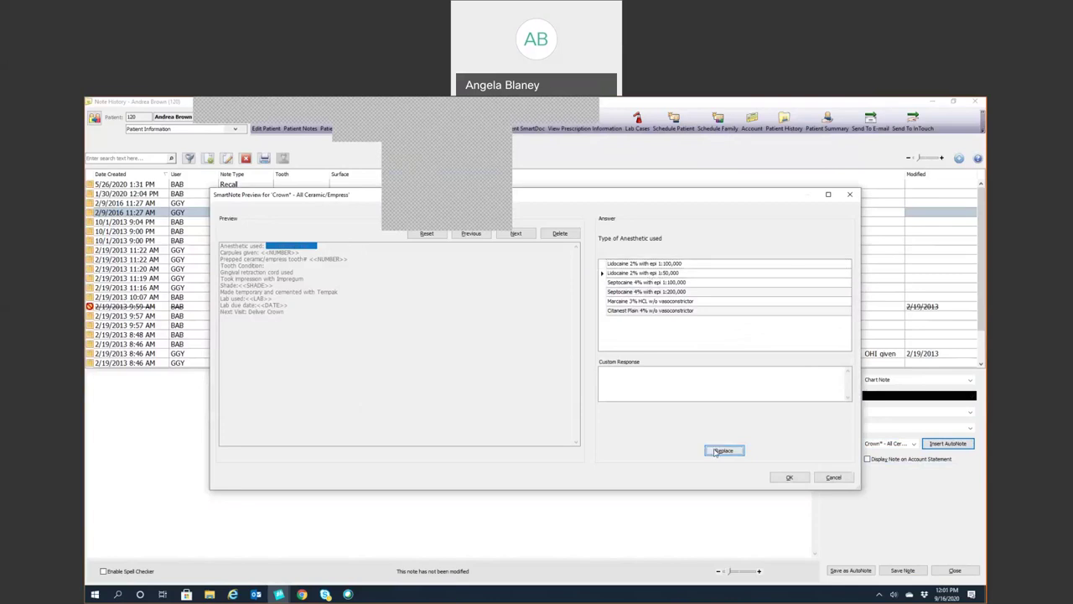
pyautogui.click(722, 367)
pyautogui.click(723, 451)
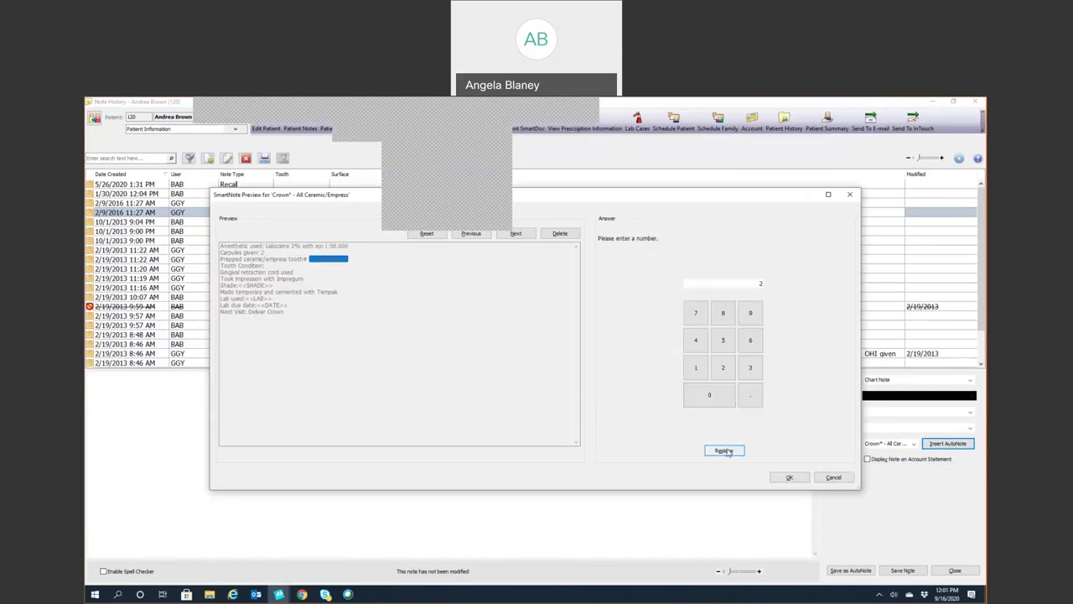
pyautogui.click(750, 367)
pyautogui.click(724, 451)
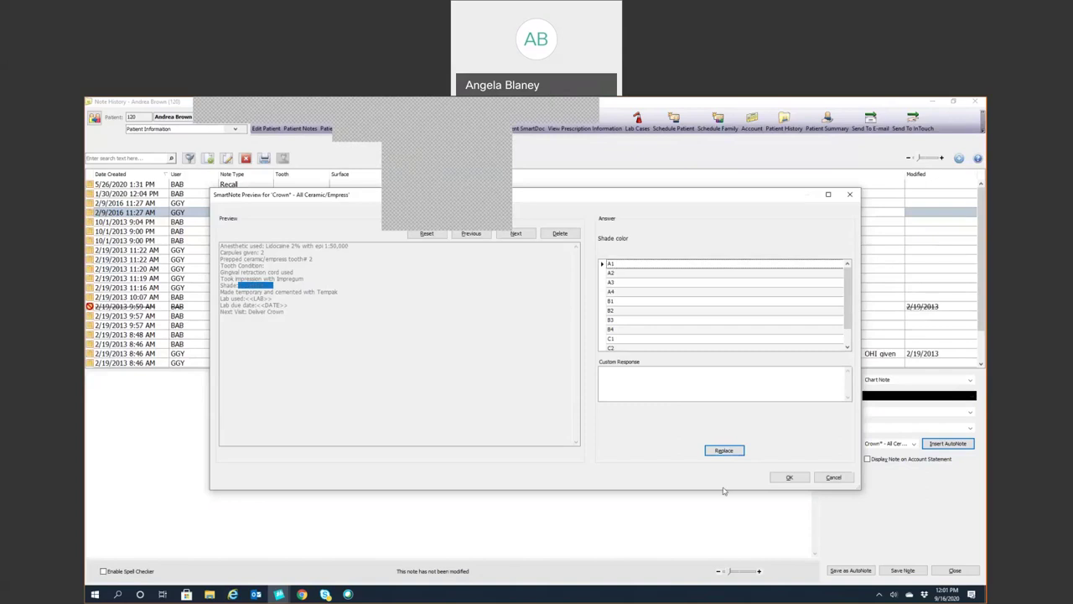
# Complete the remaining prompts with shade A1, lab Precision and lab due date 9/23/2020, and accept the note text
pyautogui.click(724, 451)
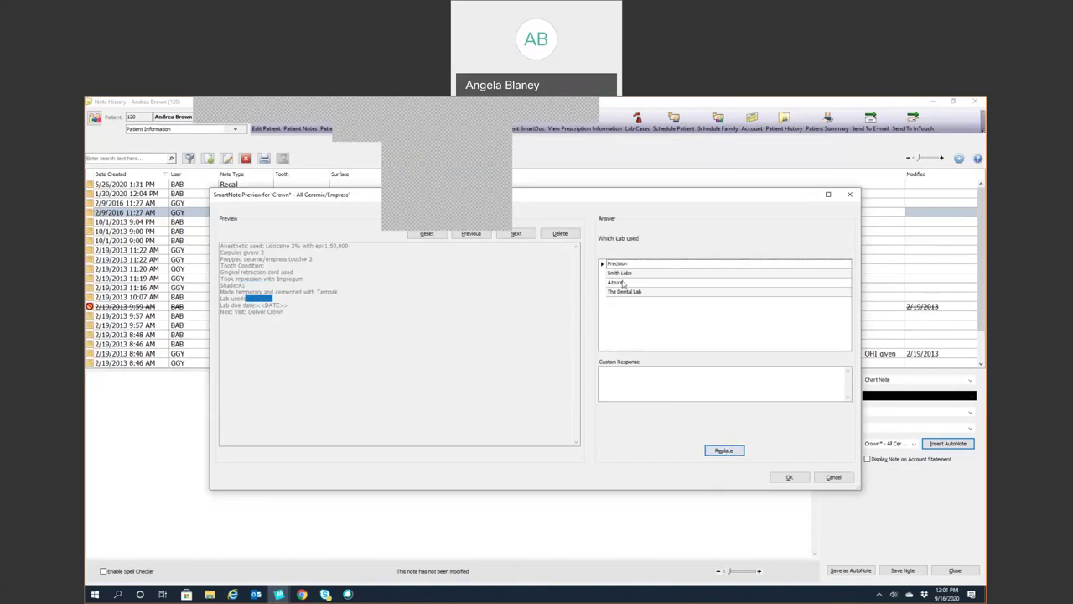
pyautogui.click(724, 450)
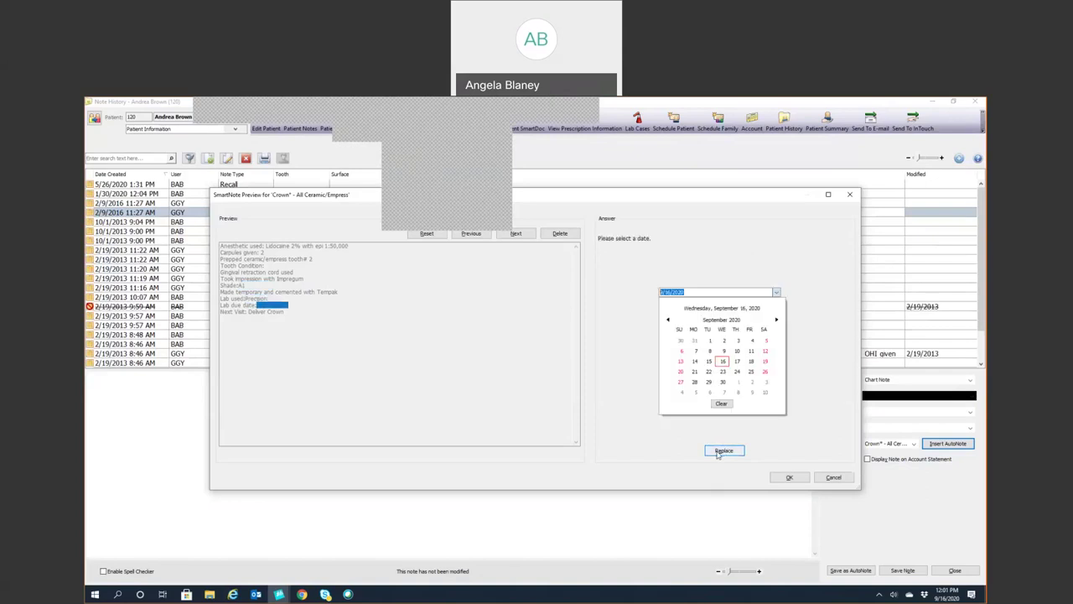
pyautogui.click(726, 375)
pyautogui.click(724, 450)
pyautogui.click(788, 477)
# Fill in the tooth condition as "decayed" and save the chart note
pyautogui.click(279, 408)
pyautogui.click(279, 410)
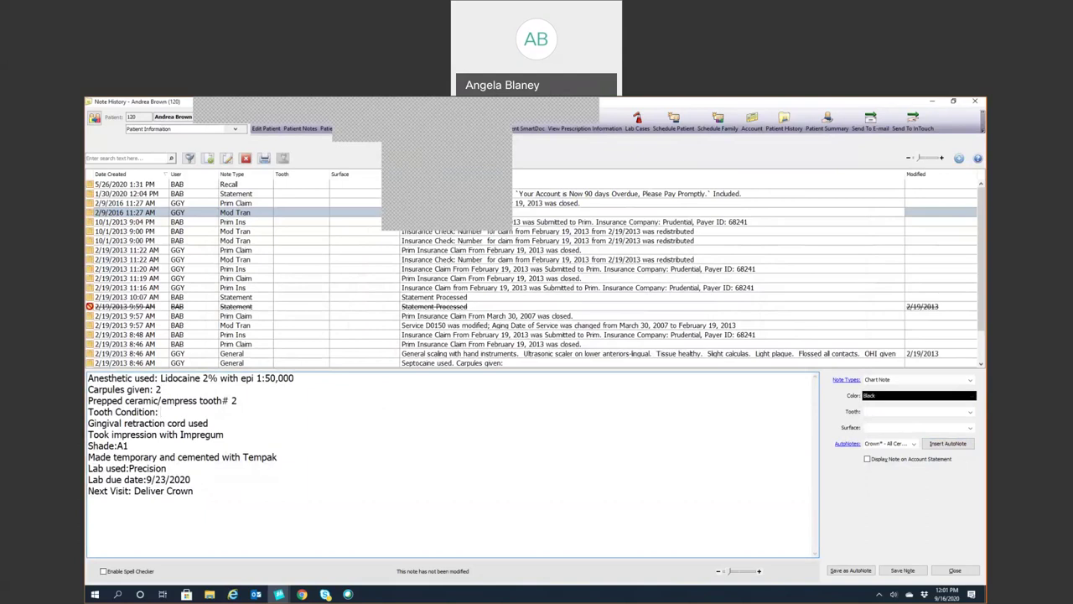
pyautogui.write('decayed')
pyautogui.click(225, 498)
pyautogui.click(901, 570)
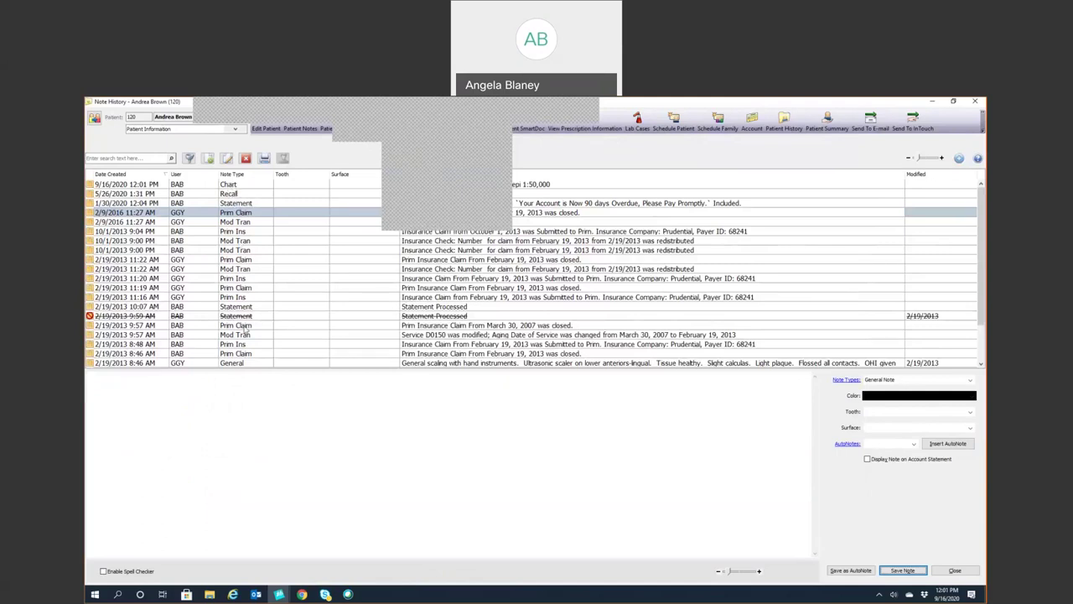
# Look over the older entries in the note list and close the note history
pyautogui.scroll(-2, 246, 333)
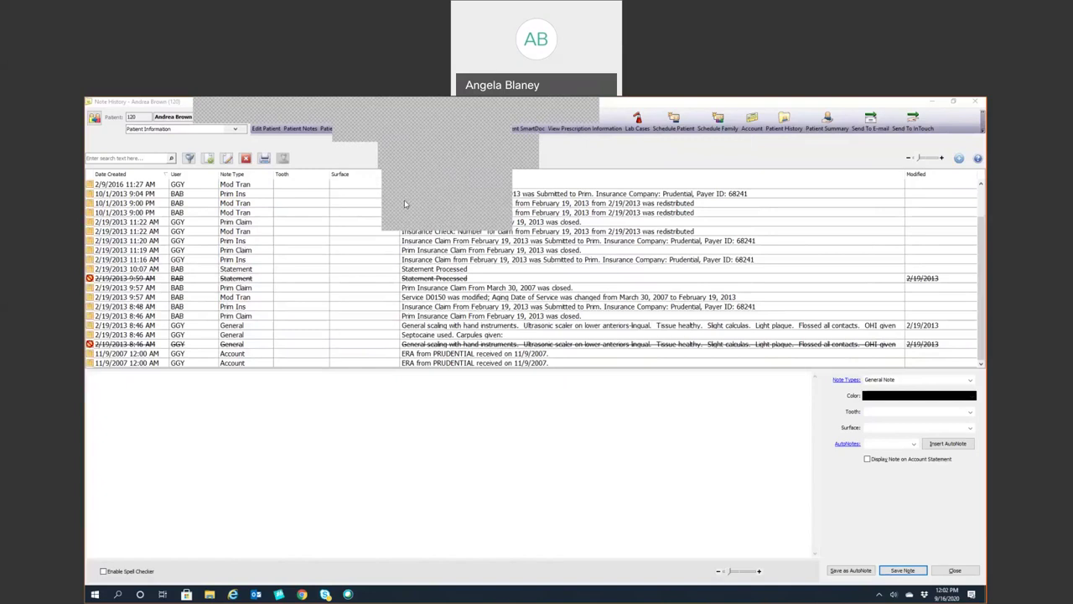
pyautogui.click(973, 102)
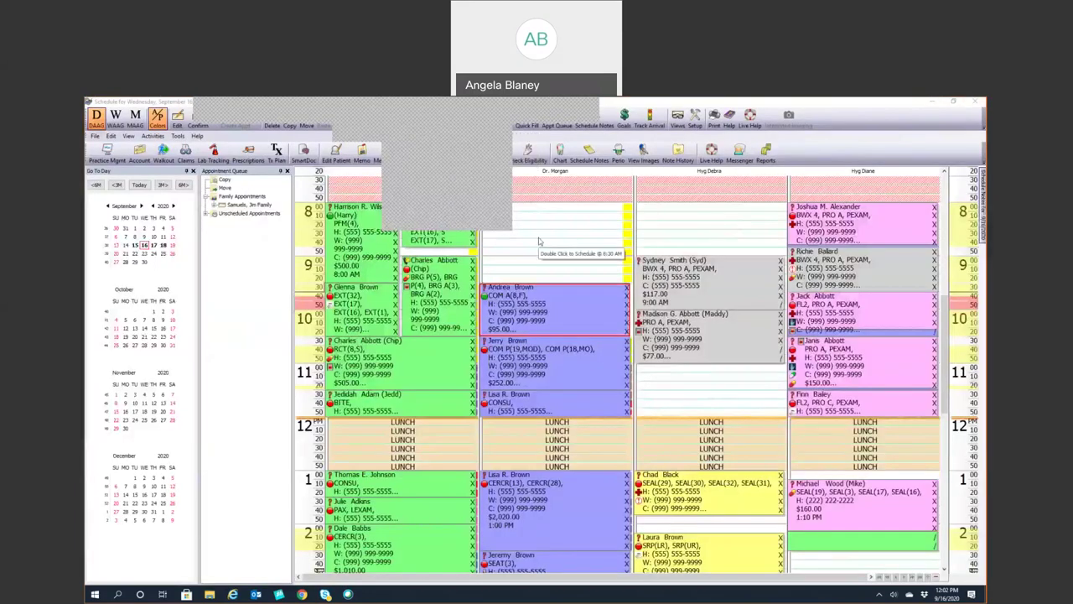